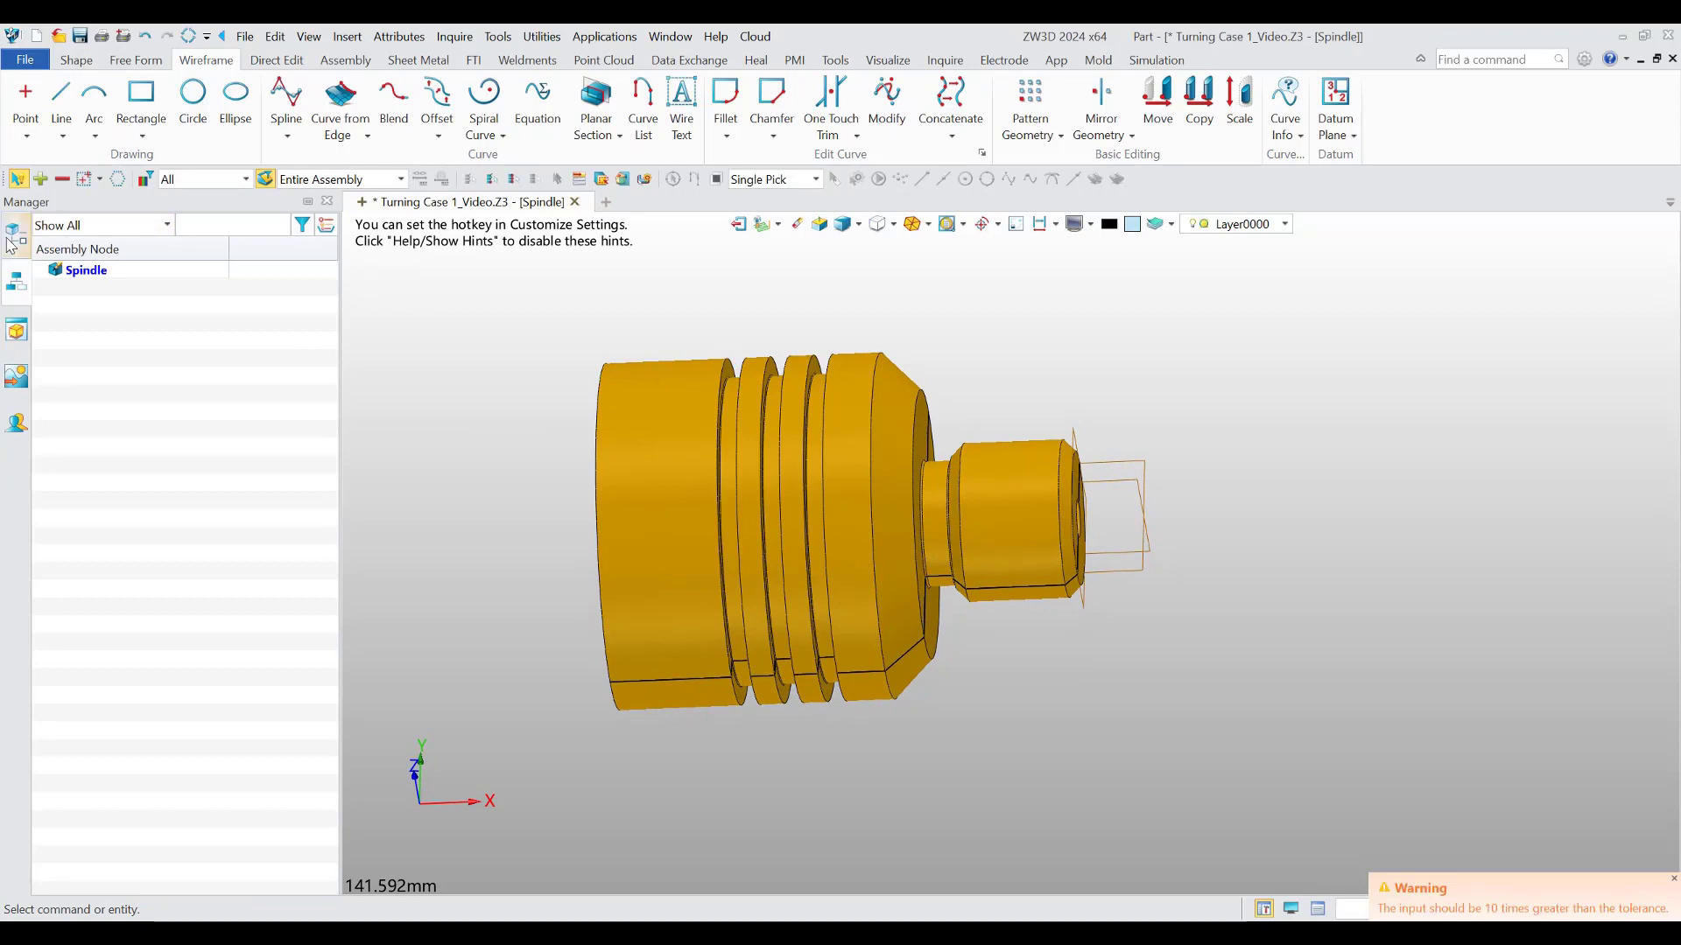
# - Hide the revolved solid of the spindle so only its section curves show in a flat XY view
pyautogui.click(54, 289)
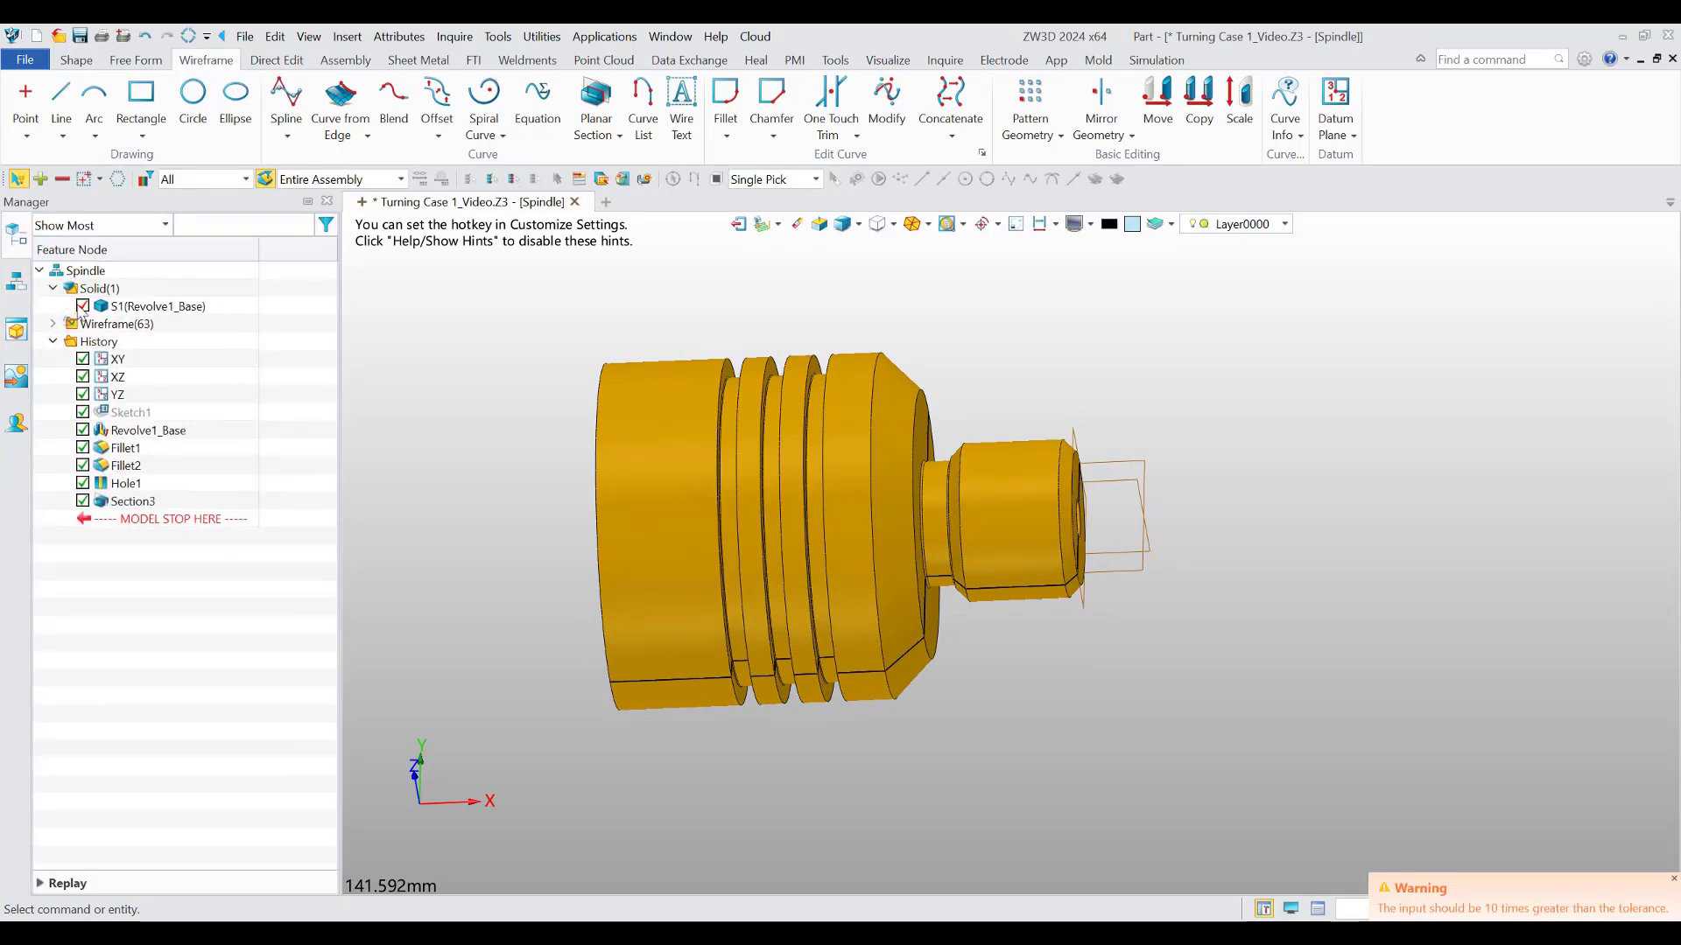
pyautogui.click(82, 306)
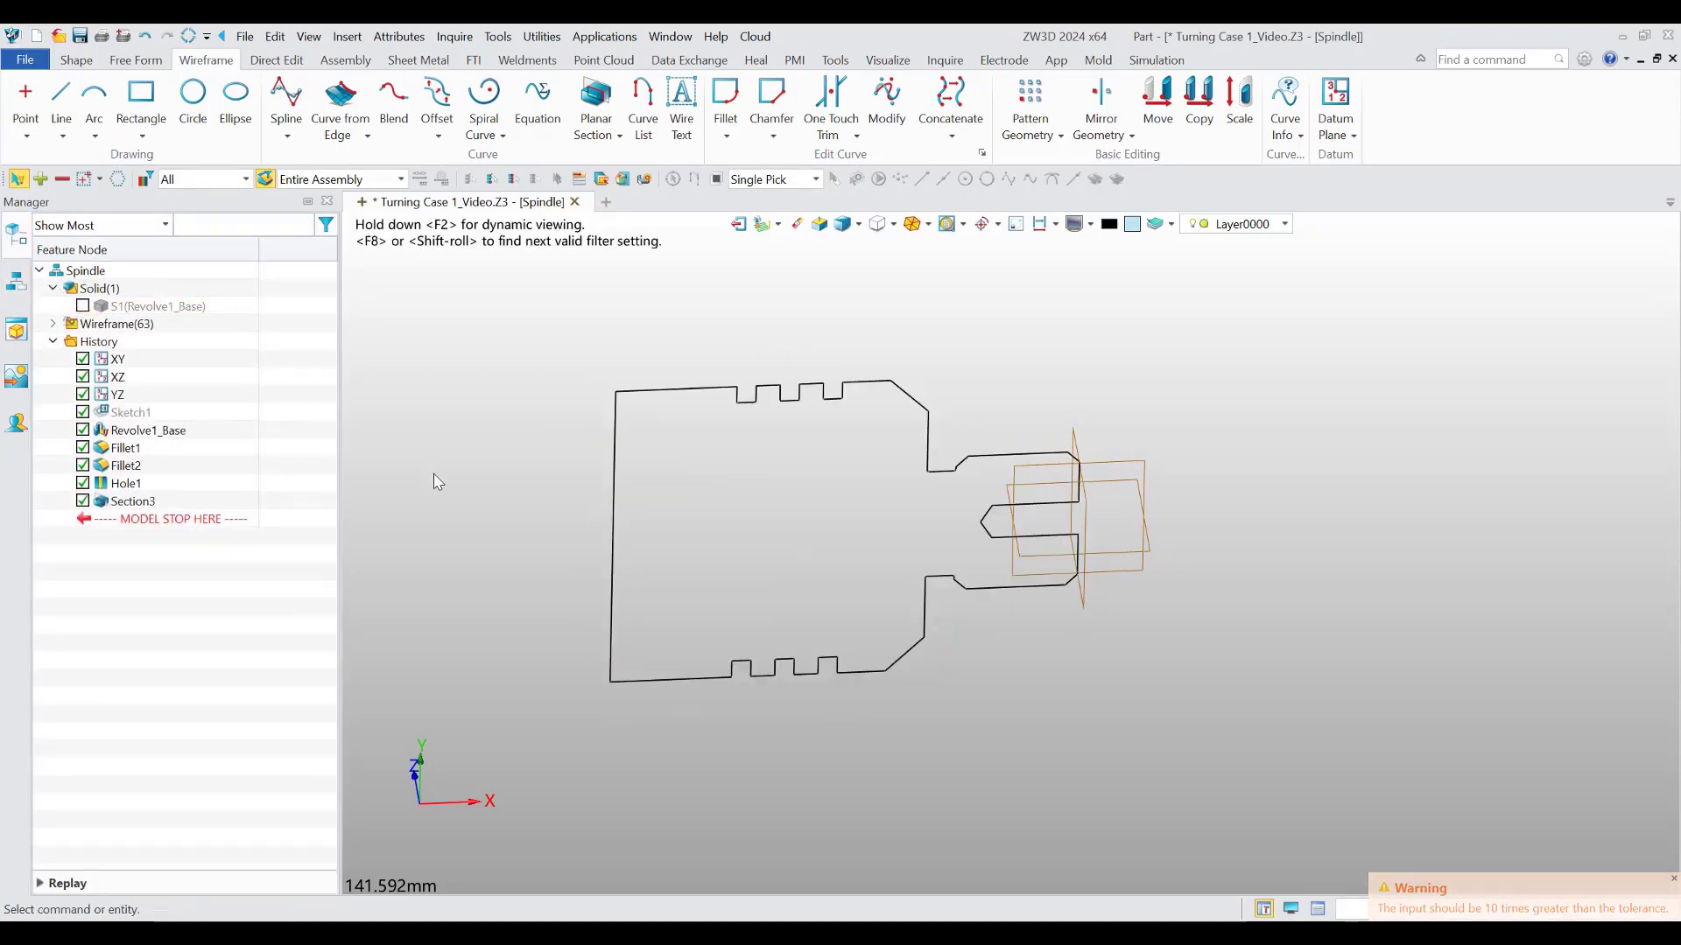
pyautogui.hotkey('ctrl', 'Up')
pyautogui.scroll(-2, 438, 483)
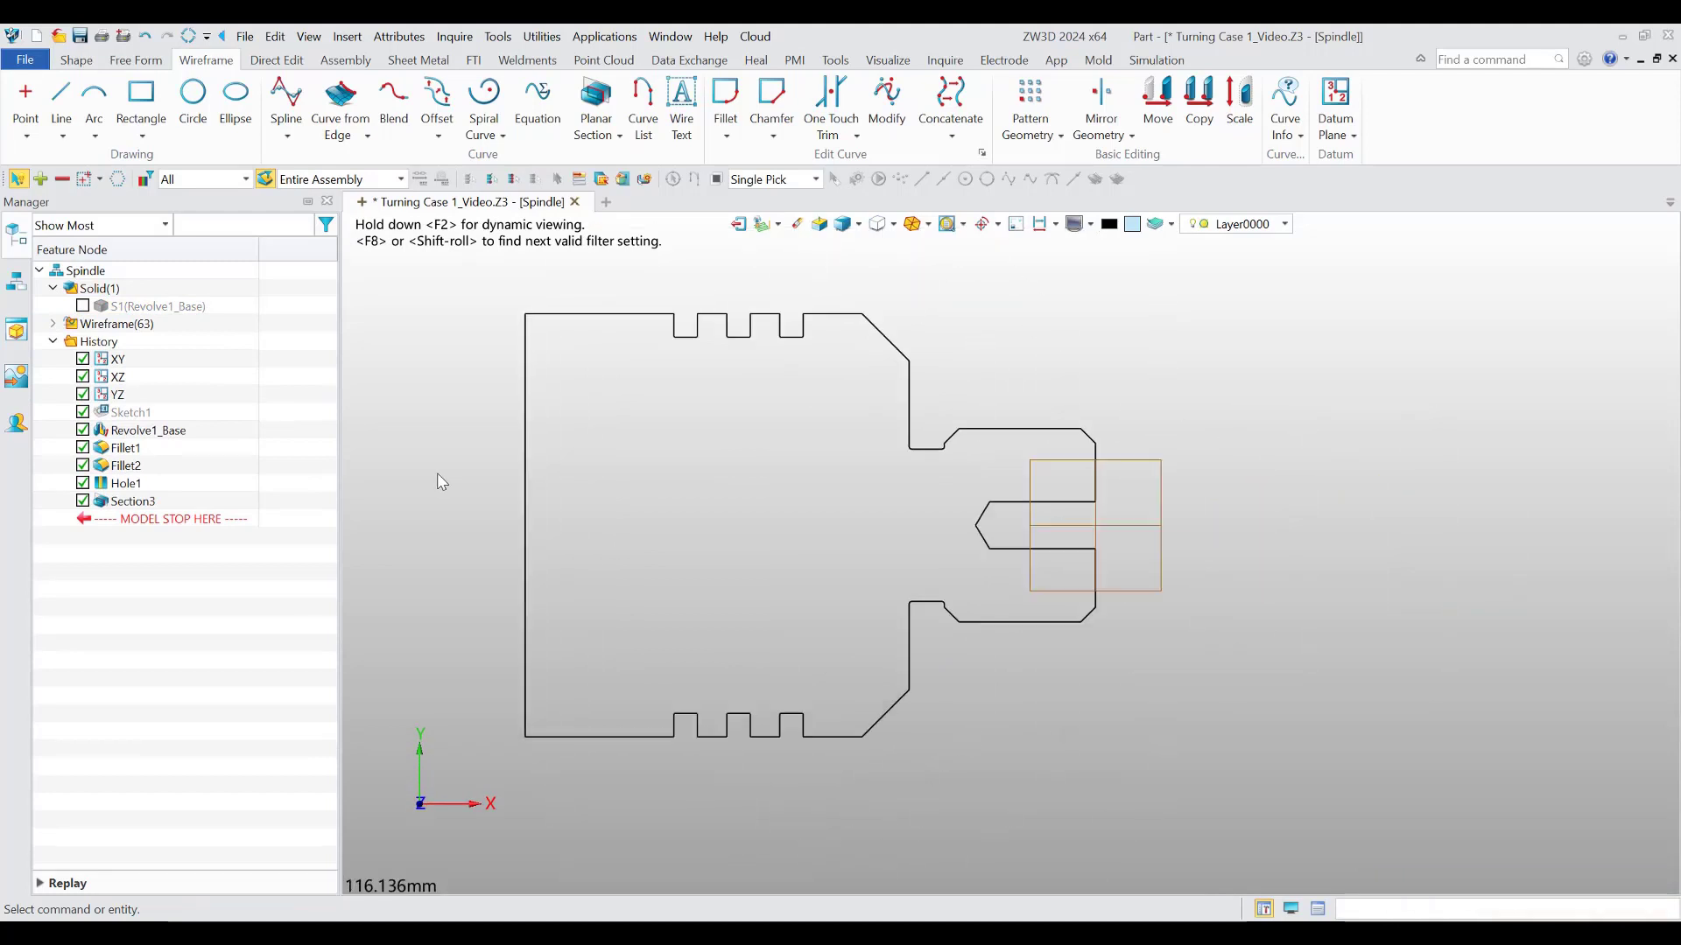
# - Draw a horizontal centerline from the tip of the drilled hole to the midpoint of the section's far vertical edge
pyautogui.click(60, 98)
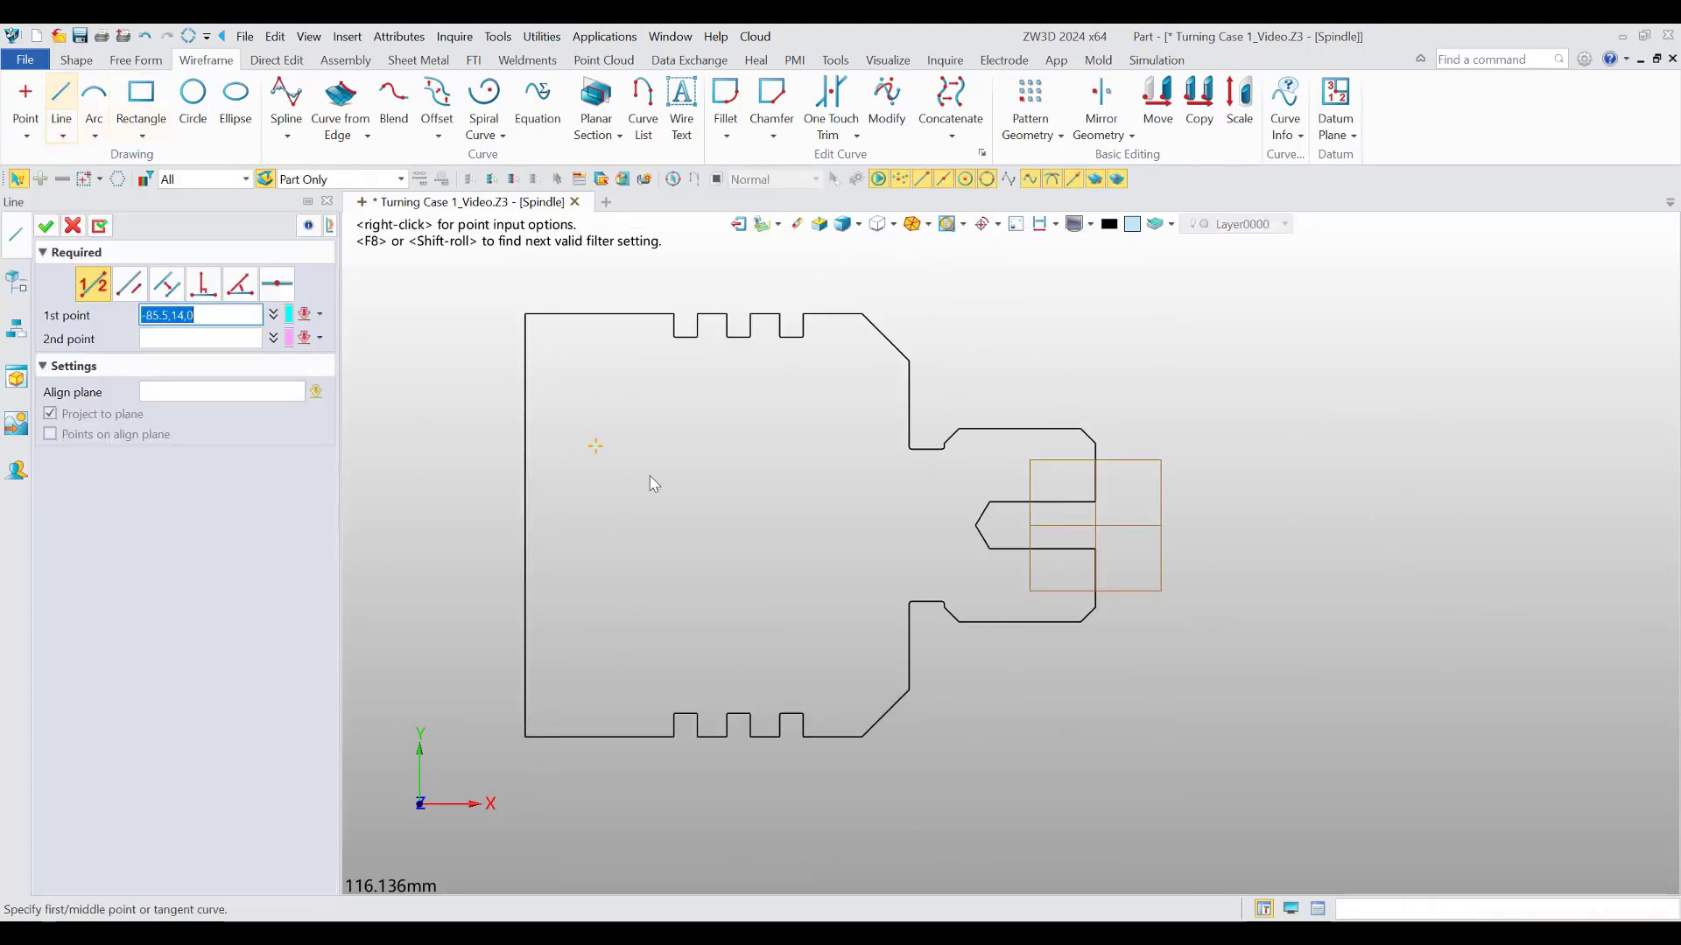
pyautogui.click(975, 527)
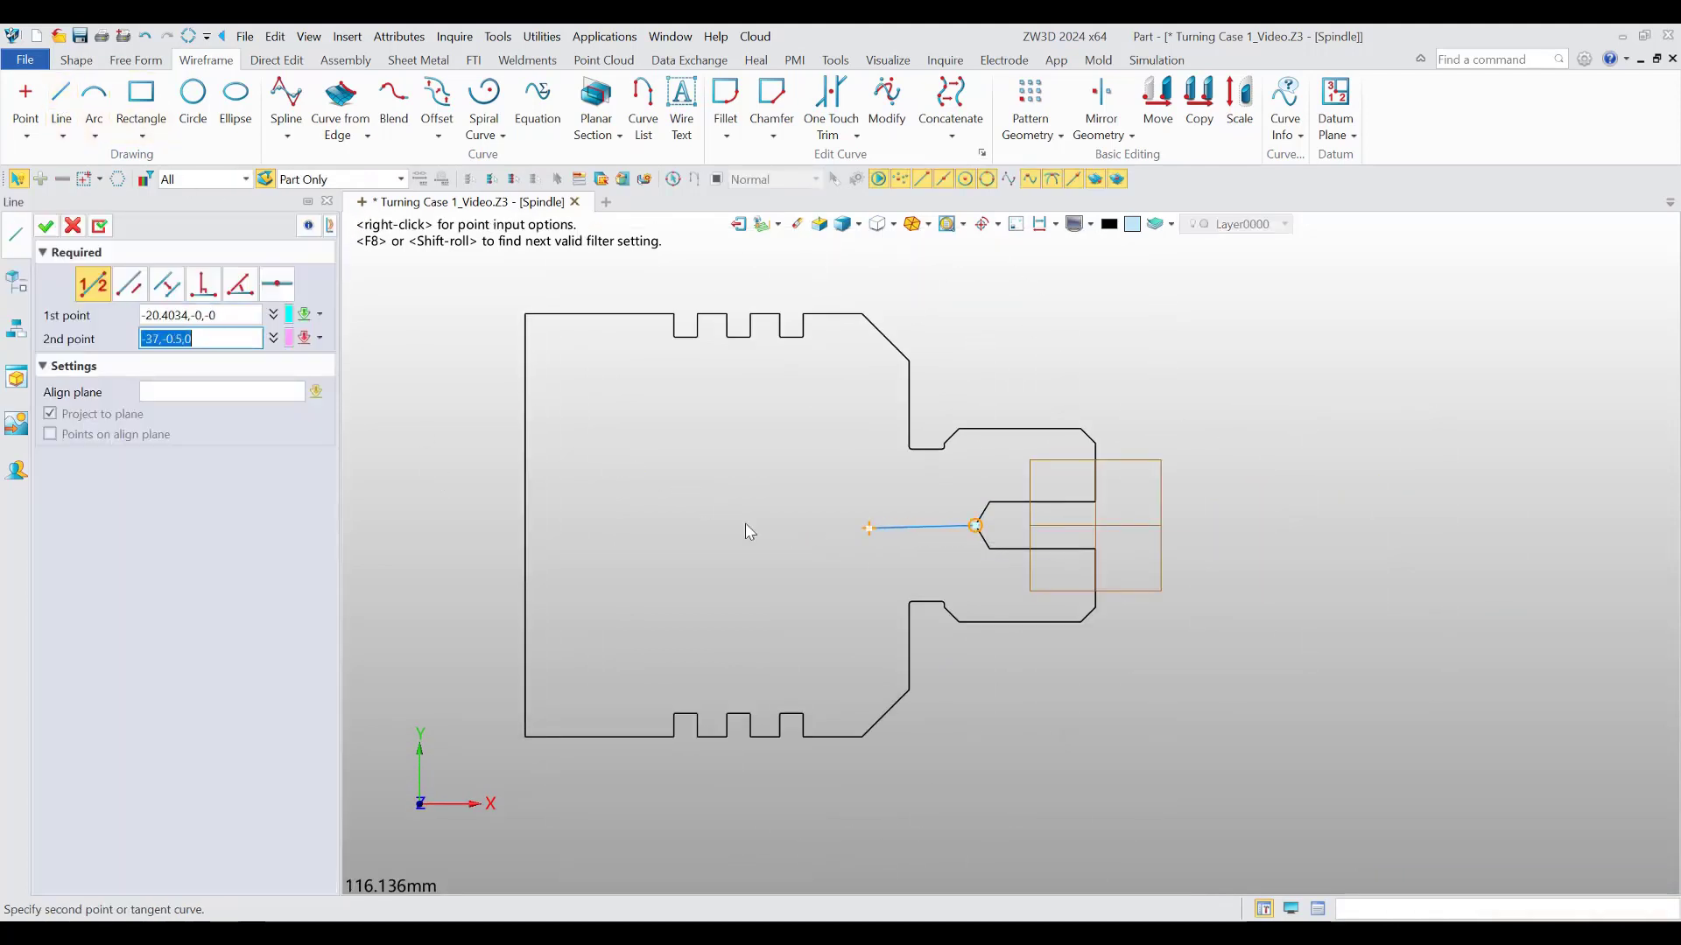
pyautogui.click(525, 526)
pyautogui.middleClick(681, 554)
# - Delete all section curves below the centerline except the long vertical end edge, including the lower half of the hole
pyautogui.moveTo(451, 668); pyautogui.dragTo(998, 782)
pyautogui.press('Delete')
pyautogui.moveTo(864, 580); pyautogui.dragTo(1173, 734)
pyautogui.press('Delete')
pyautogui.moveTo(1060, 540); pyautogui.dragTo(1126, 628)
pyautogui.press('Delete')
pyautogui.click(1009, 550)
pyautogui.press('Delete')
pyautogui.click(982, 539)
pyautogui.press('Delete')
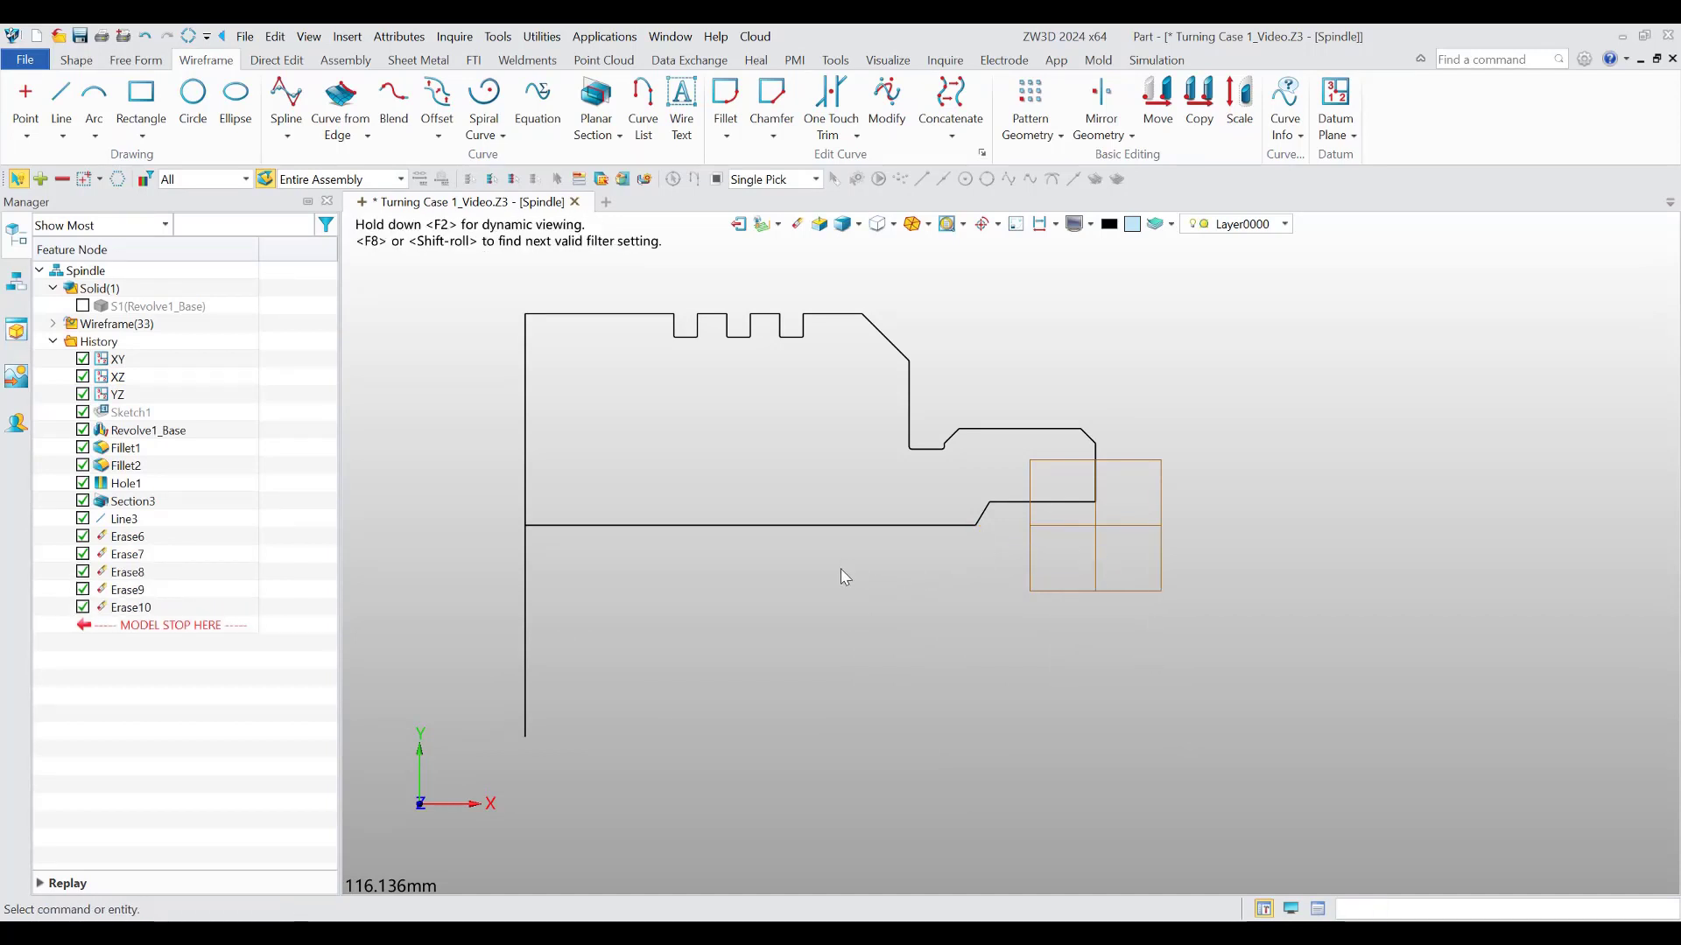
# - Trim off the part of the vertical end edge that extends below the centerline
pyautogui.click(830, 104)
pyautogui.click(526, 536)
pyautogui.middleClick(548, 563)
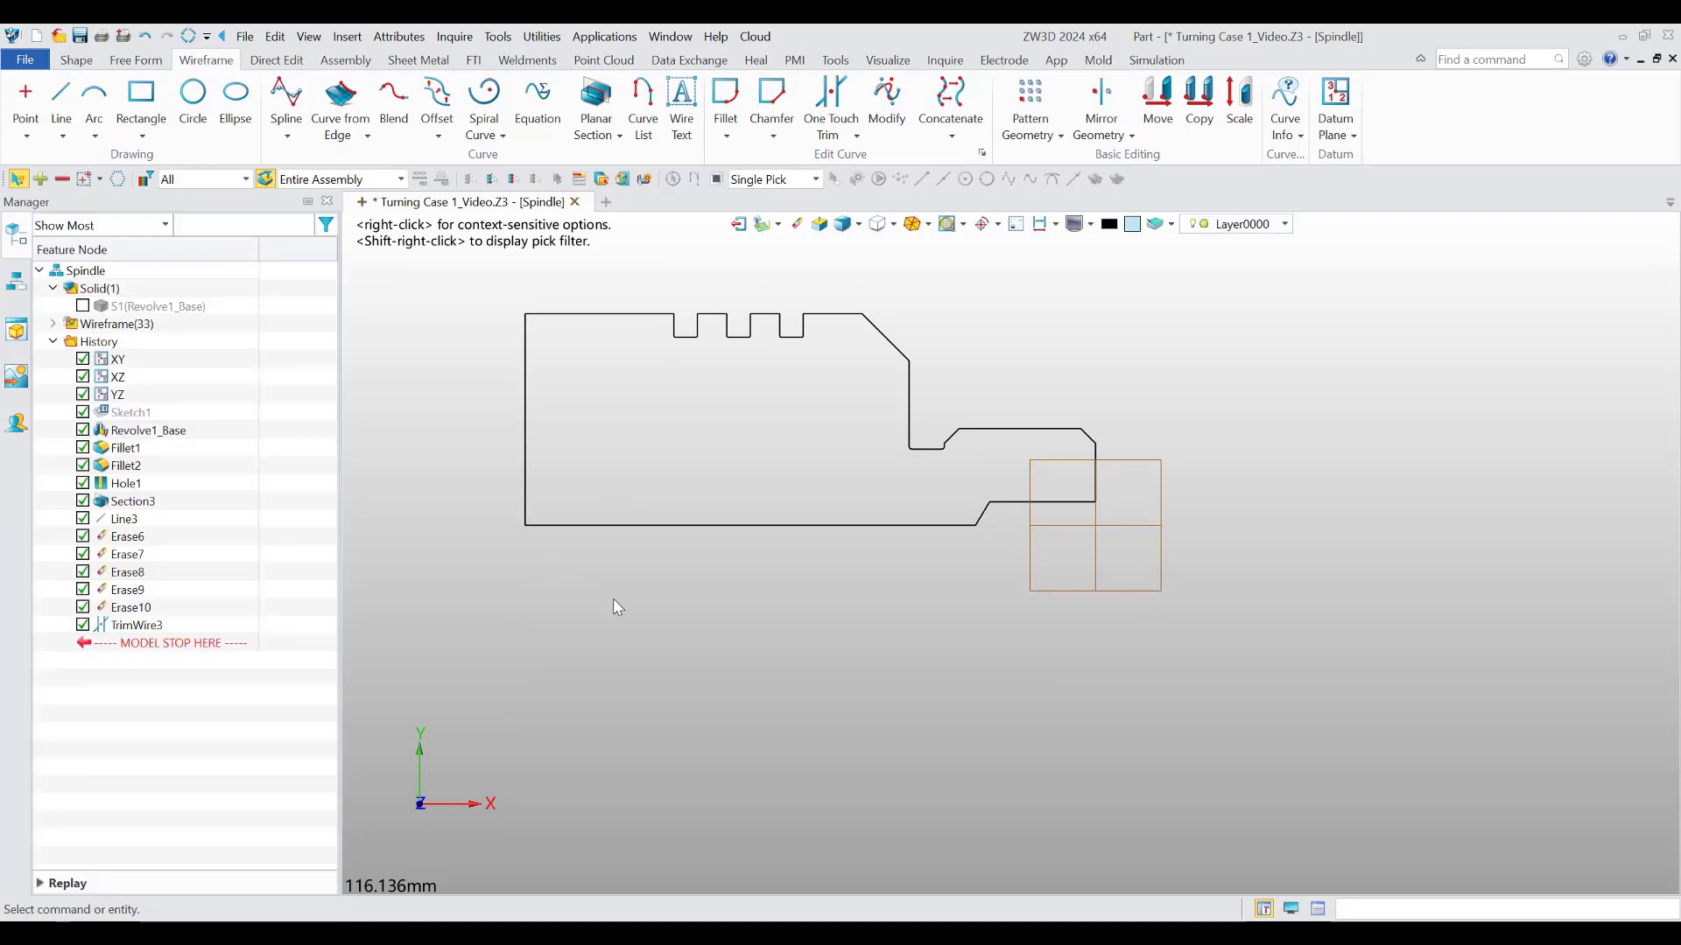
# - Create a CAM plan for the spindle using the TurnTemplate
pyautogui.rightClick(714, 651)
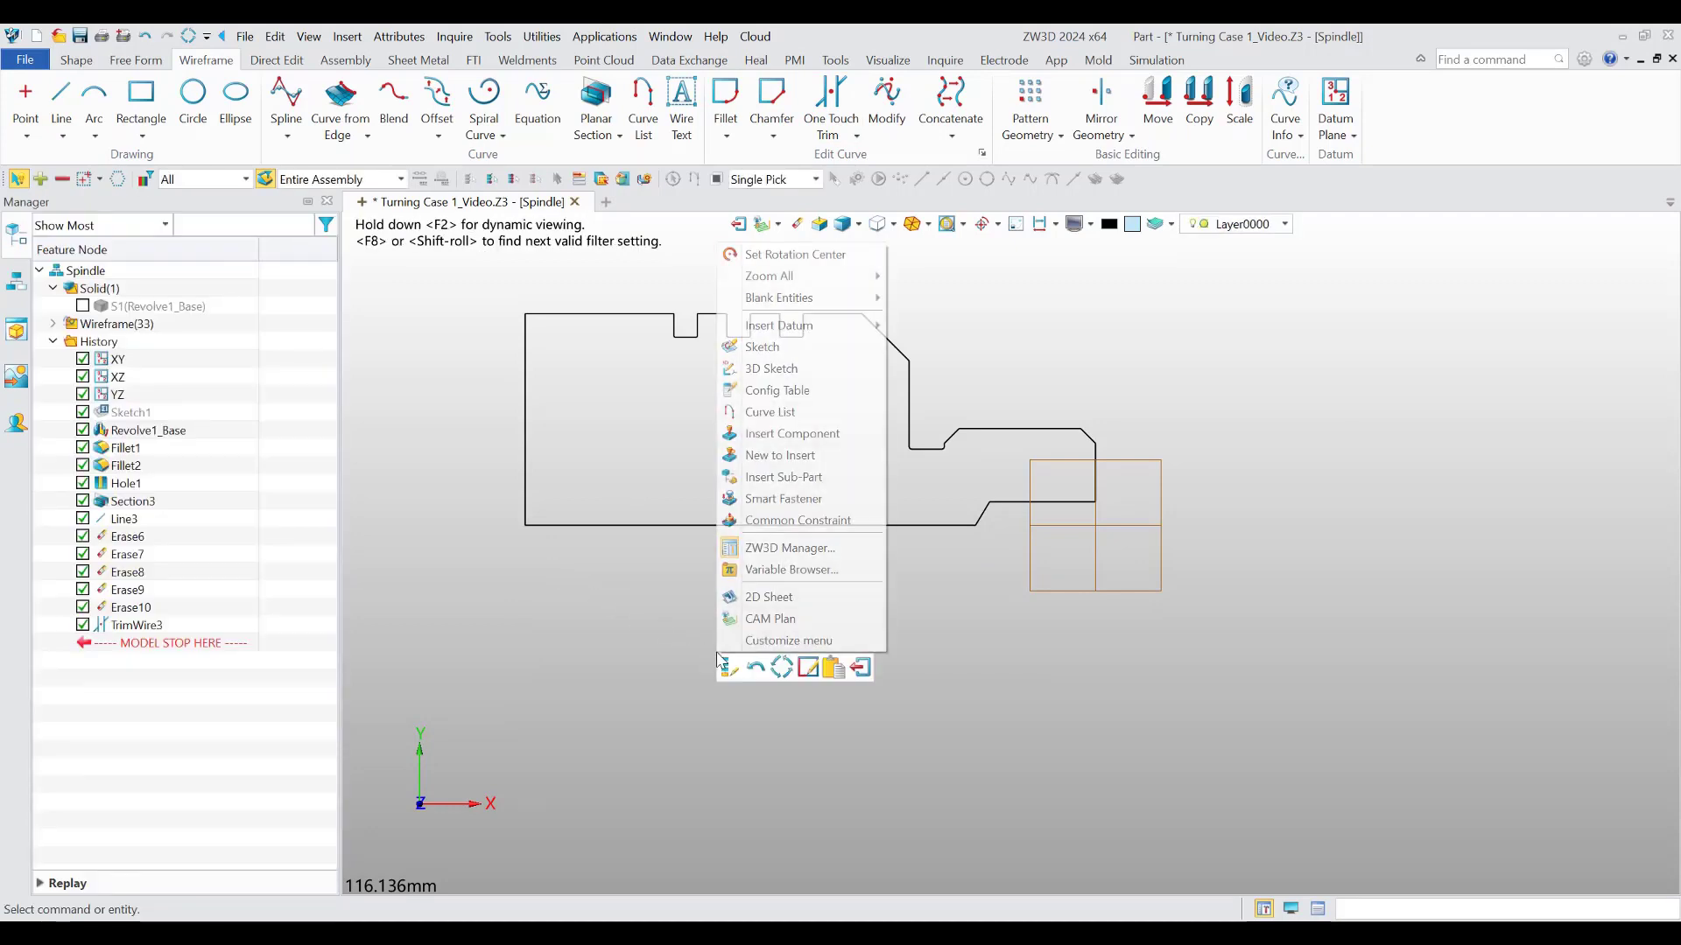
pyautogui.click(774, 625)
pyautogui.click(829, 411)
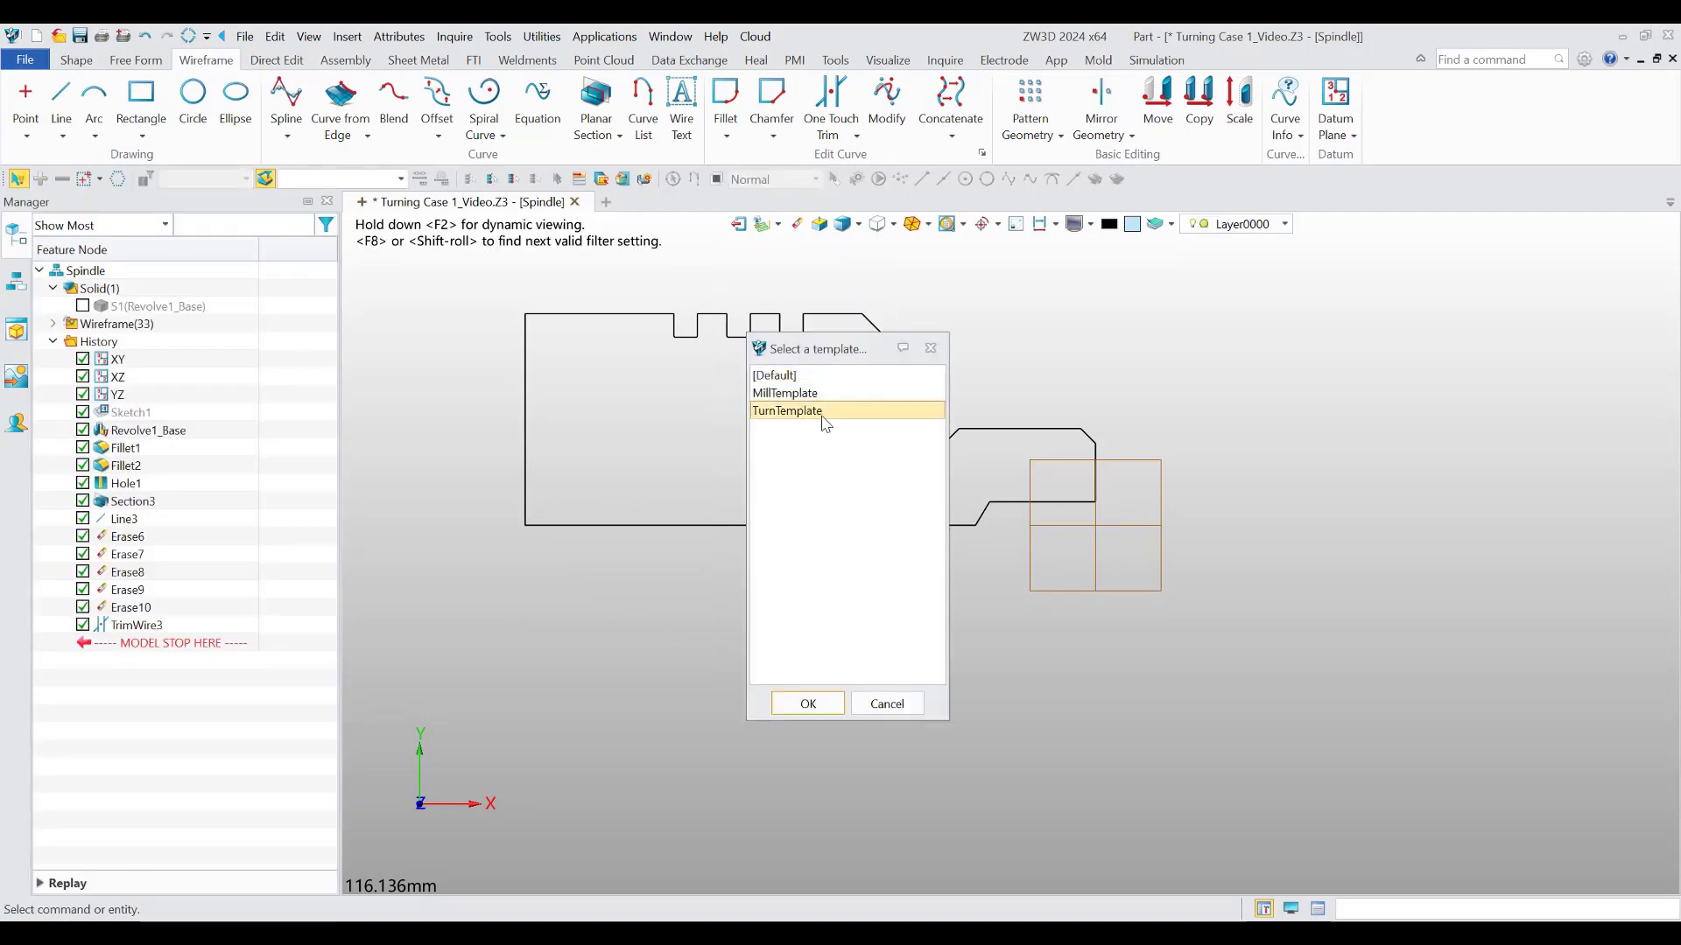
pyautogui.click(828, 701)
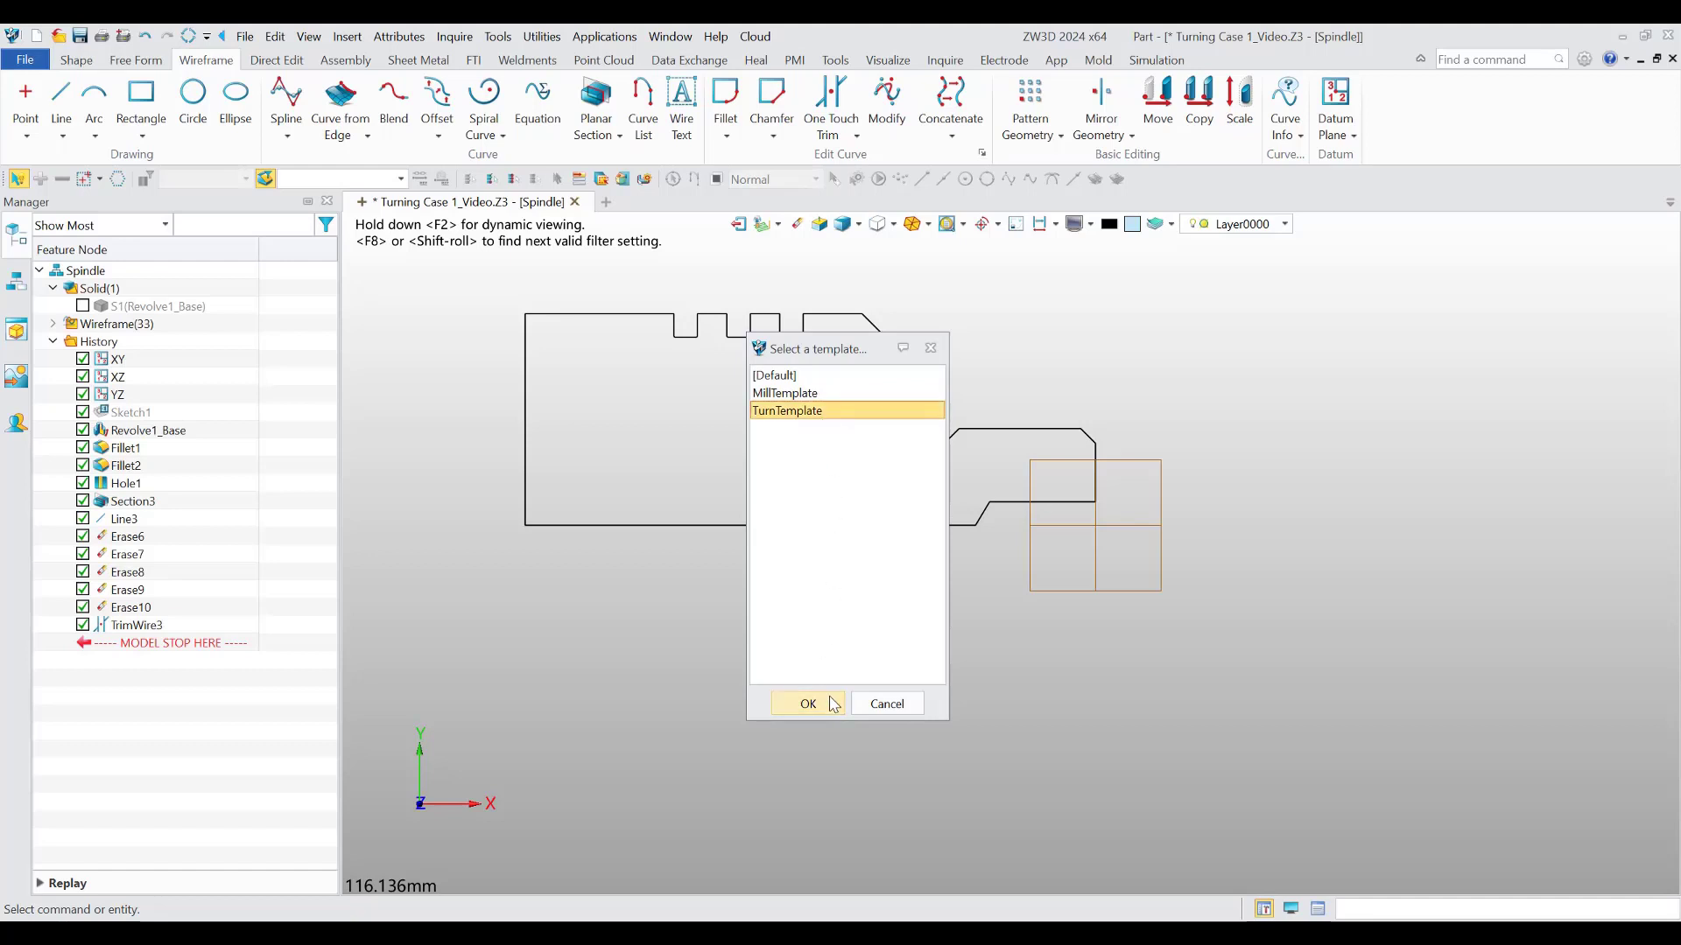
pyautogui.scroll(-3, 846, 606)
pyautogui.moveTo(847, 606); pyautogui.dragTo(882, 664, button='right')
# - Examine the MCS frame's position and axis directions relative to the half-section profile
pyautogui.click(131, 269)
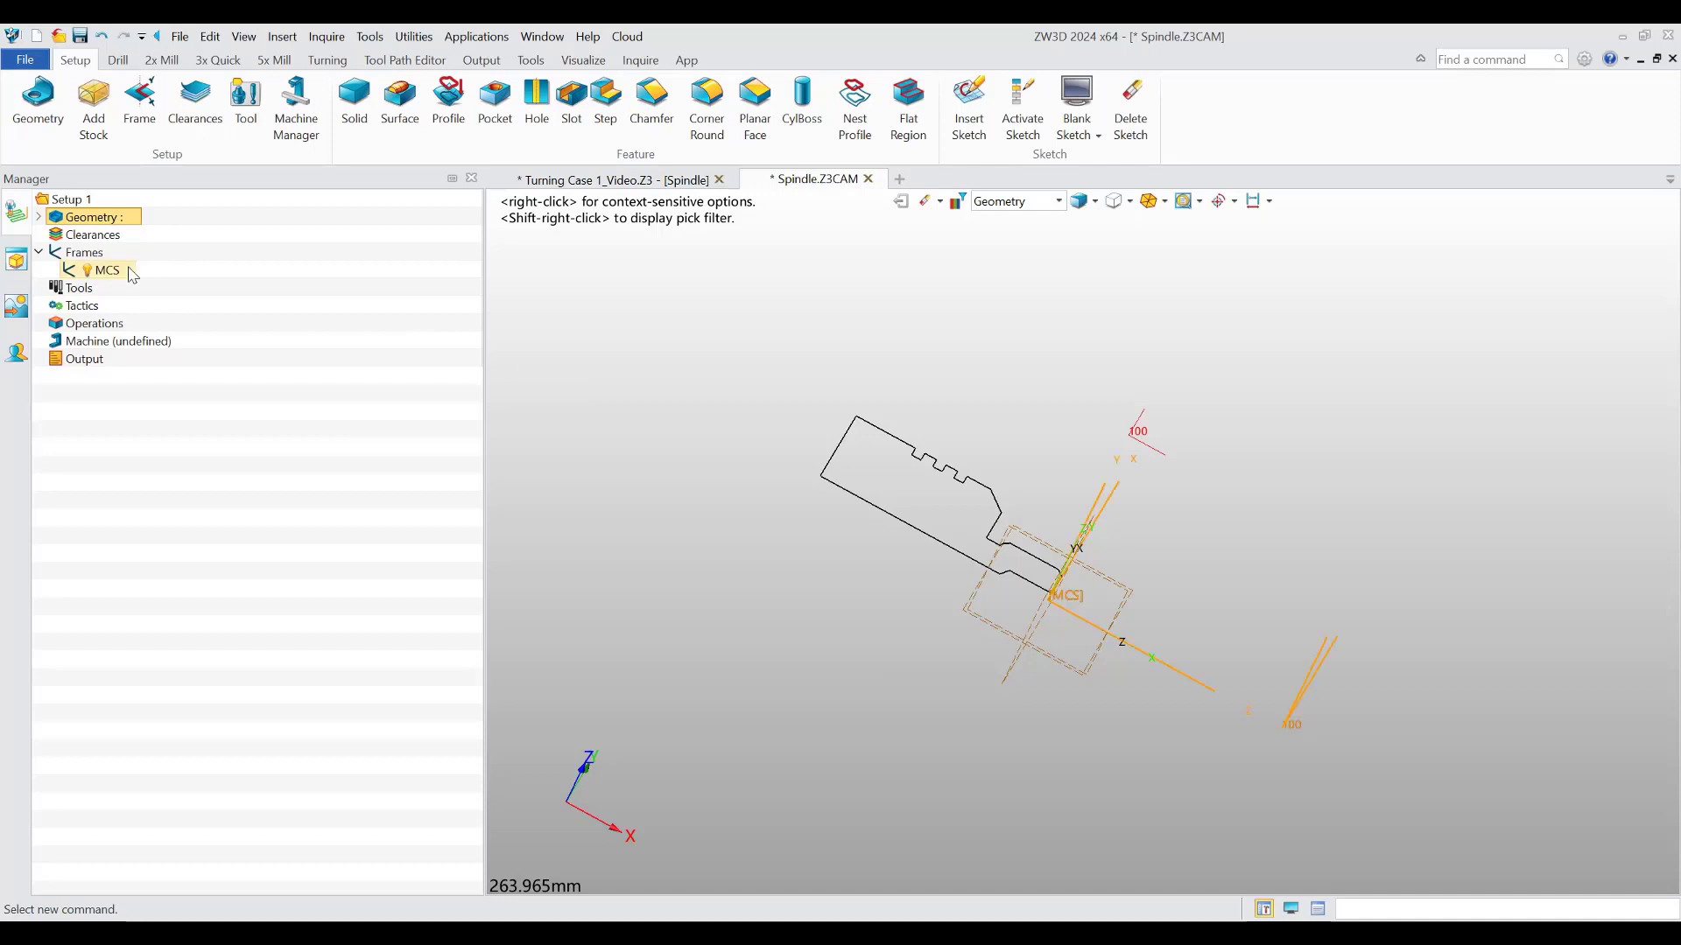
pyautogui.moveTo(883, 537); pyautogui.dragTo(911, 482, button='right')
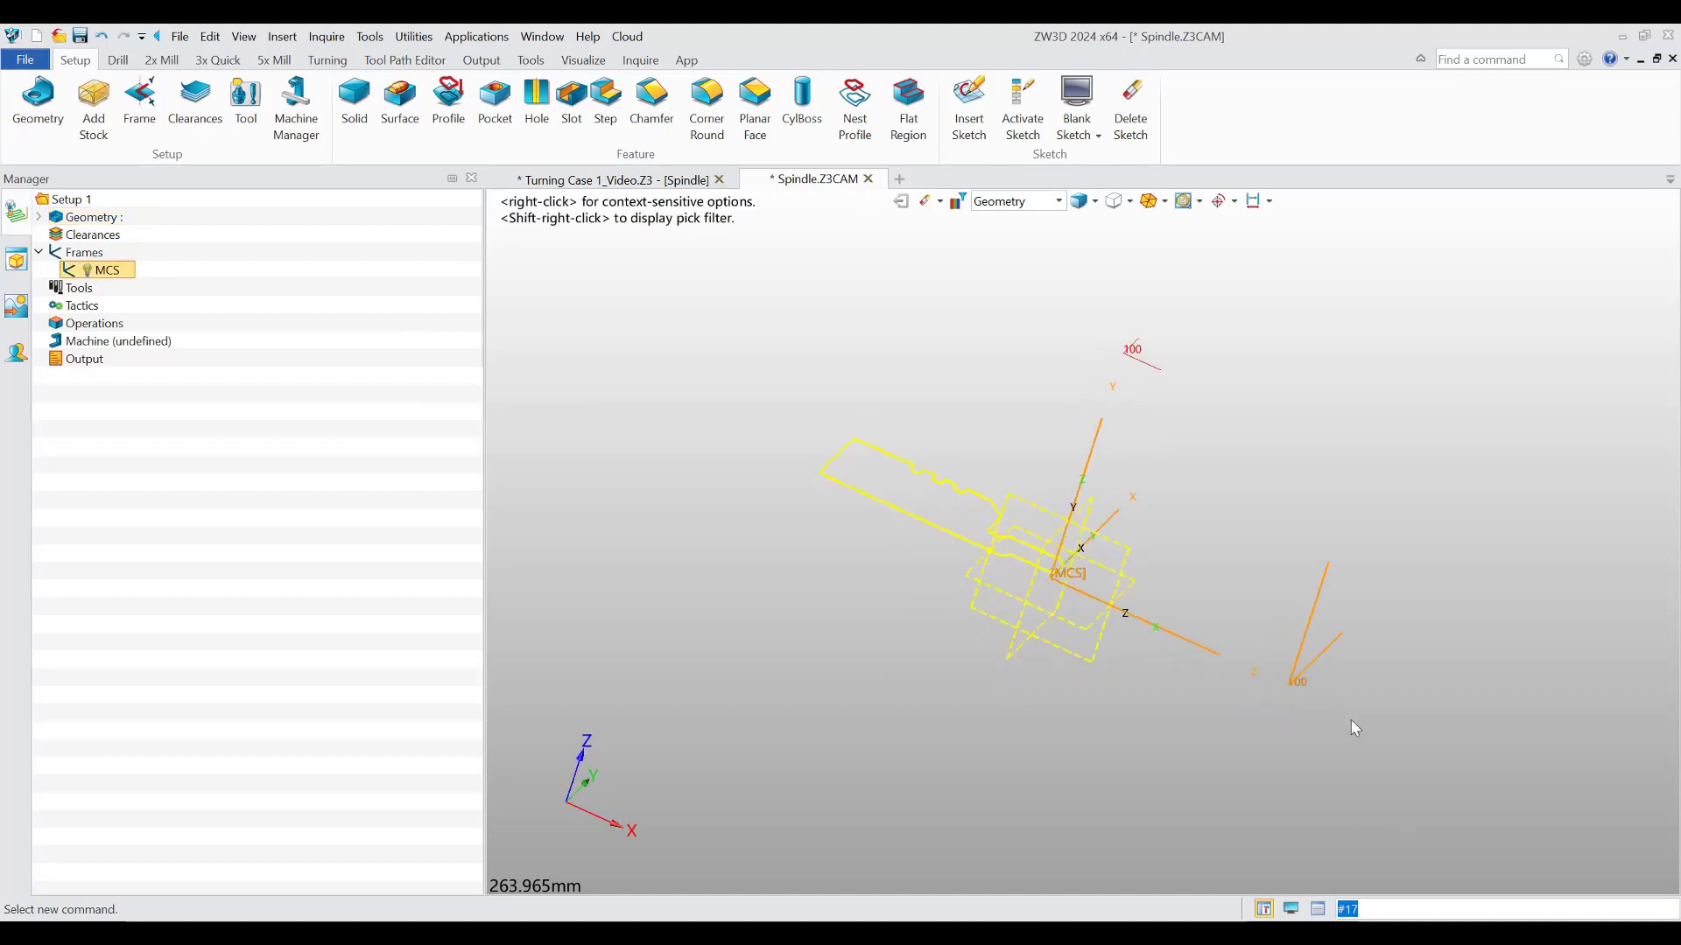
pyautogui.hotkey('ctrl', 'Up')
pyautogui.scroll(-3, 895, 599)
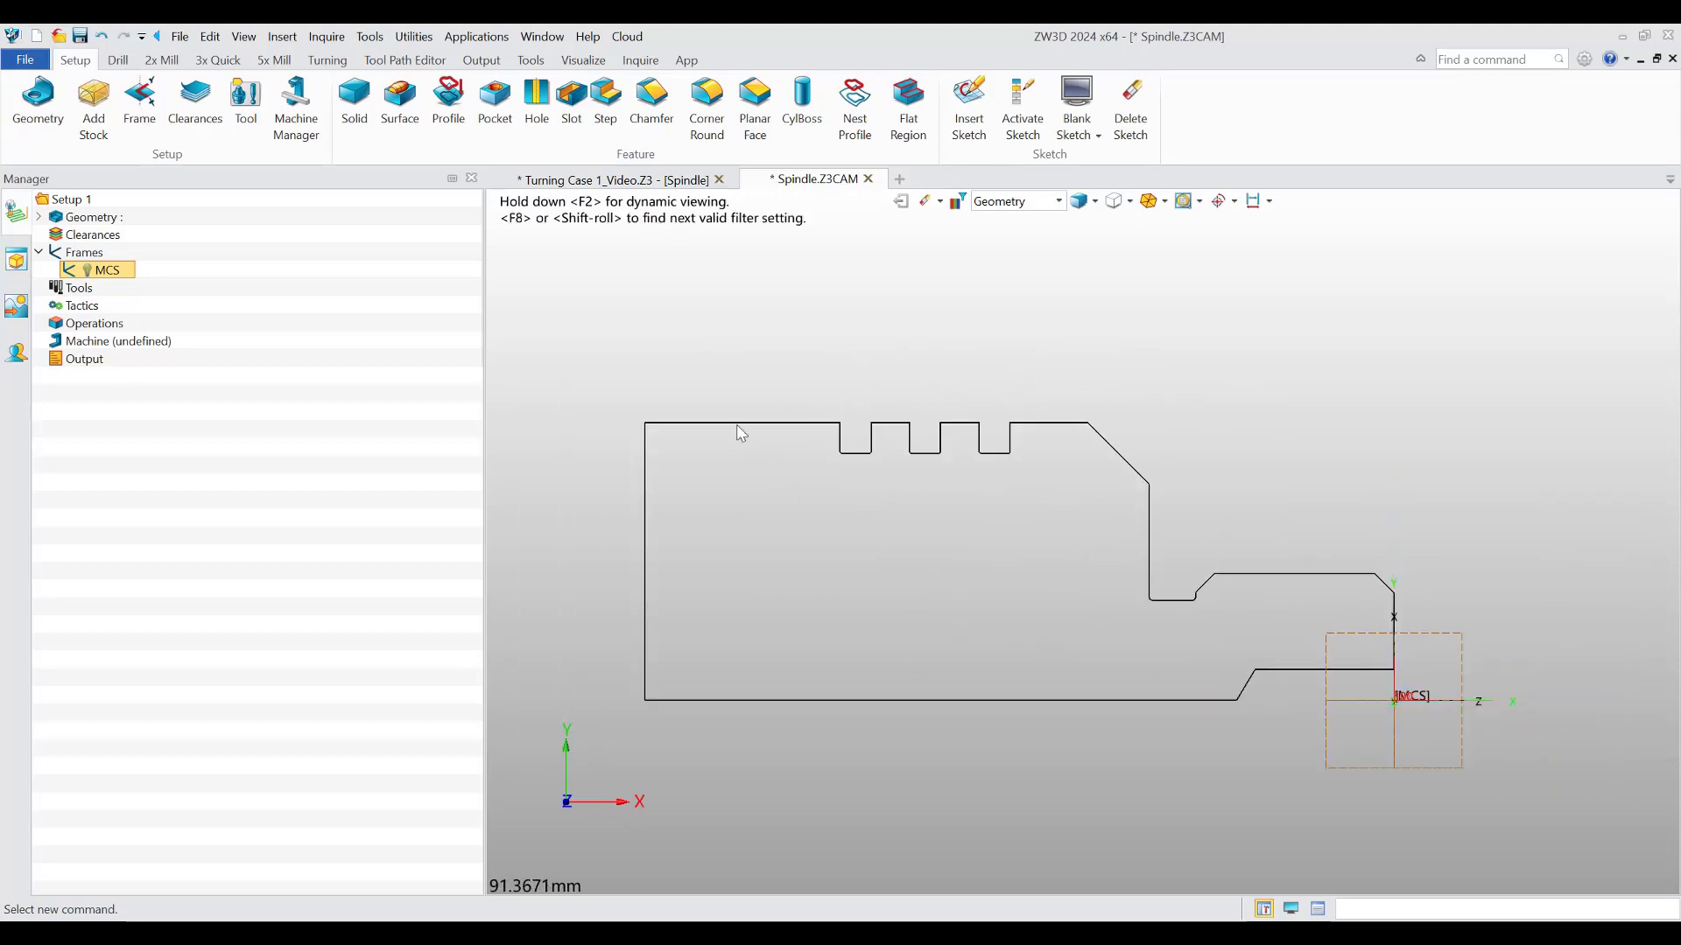
# - Create an open part profile feature from all the half-section curves, keeping Reverse Dir at No
pyautogui.click(448, 107)
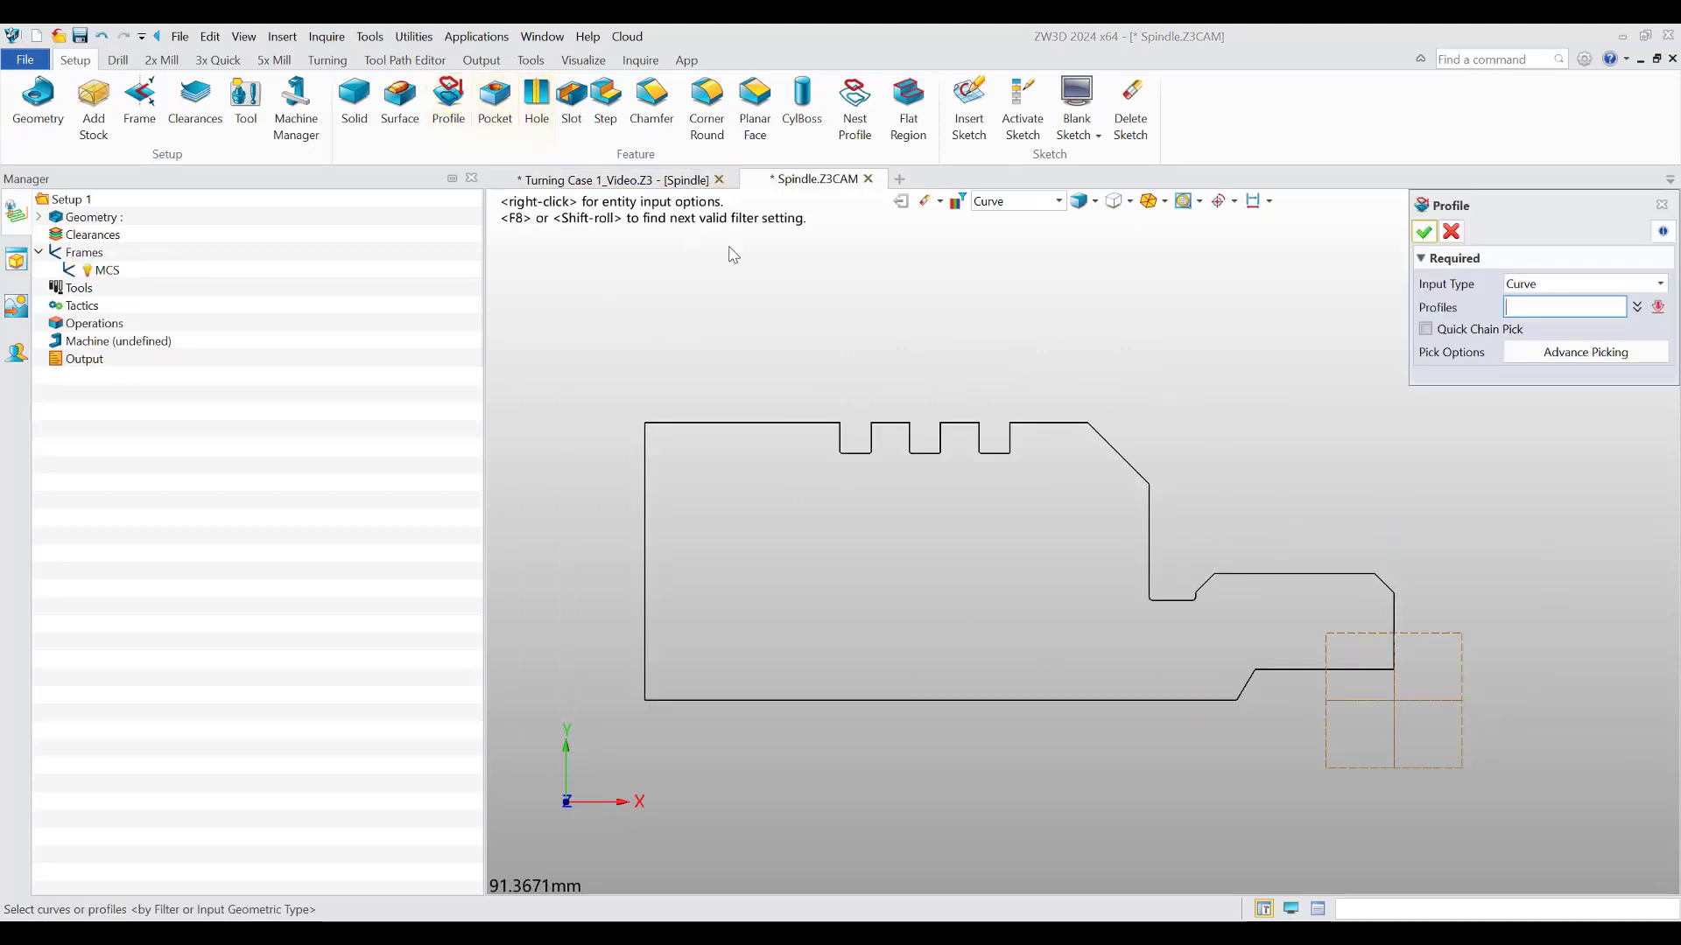
pyautogui.moveTo(598, 340); pyautogui.dragTo(1464, 769)
pyautogui.moveTo(1488, 204); pyautogui.dragTo(1375, 231)
pyautogui.click(1309, 260)
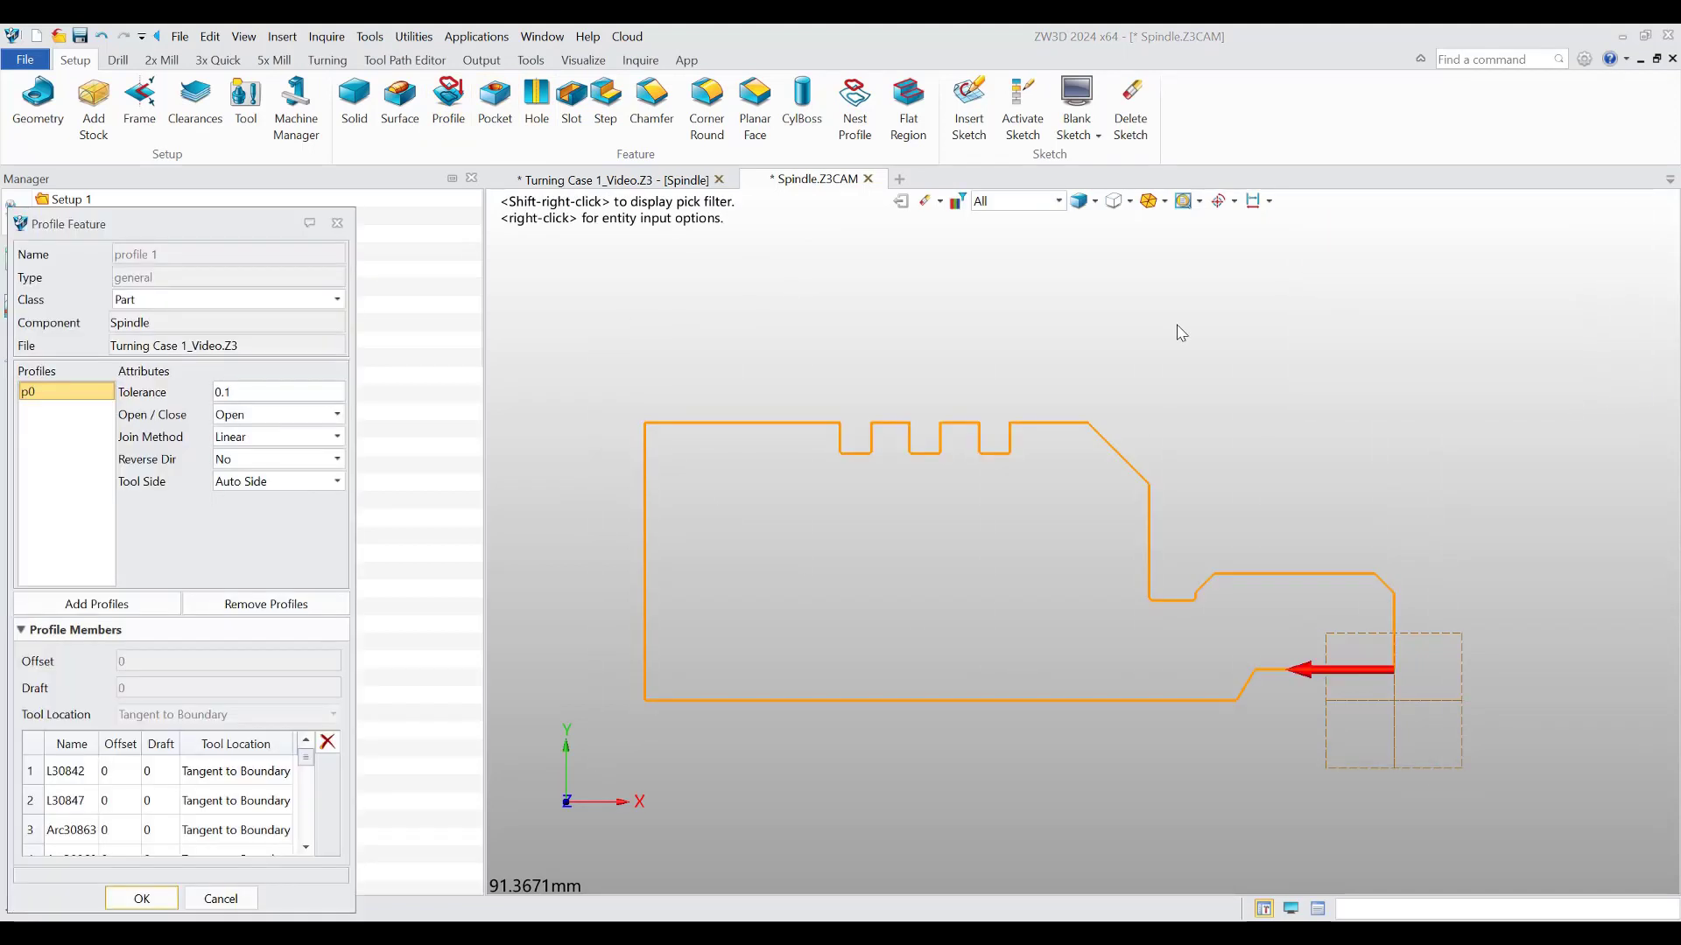
pyautogui.click(337, 460)
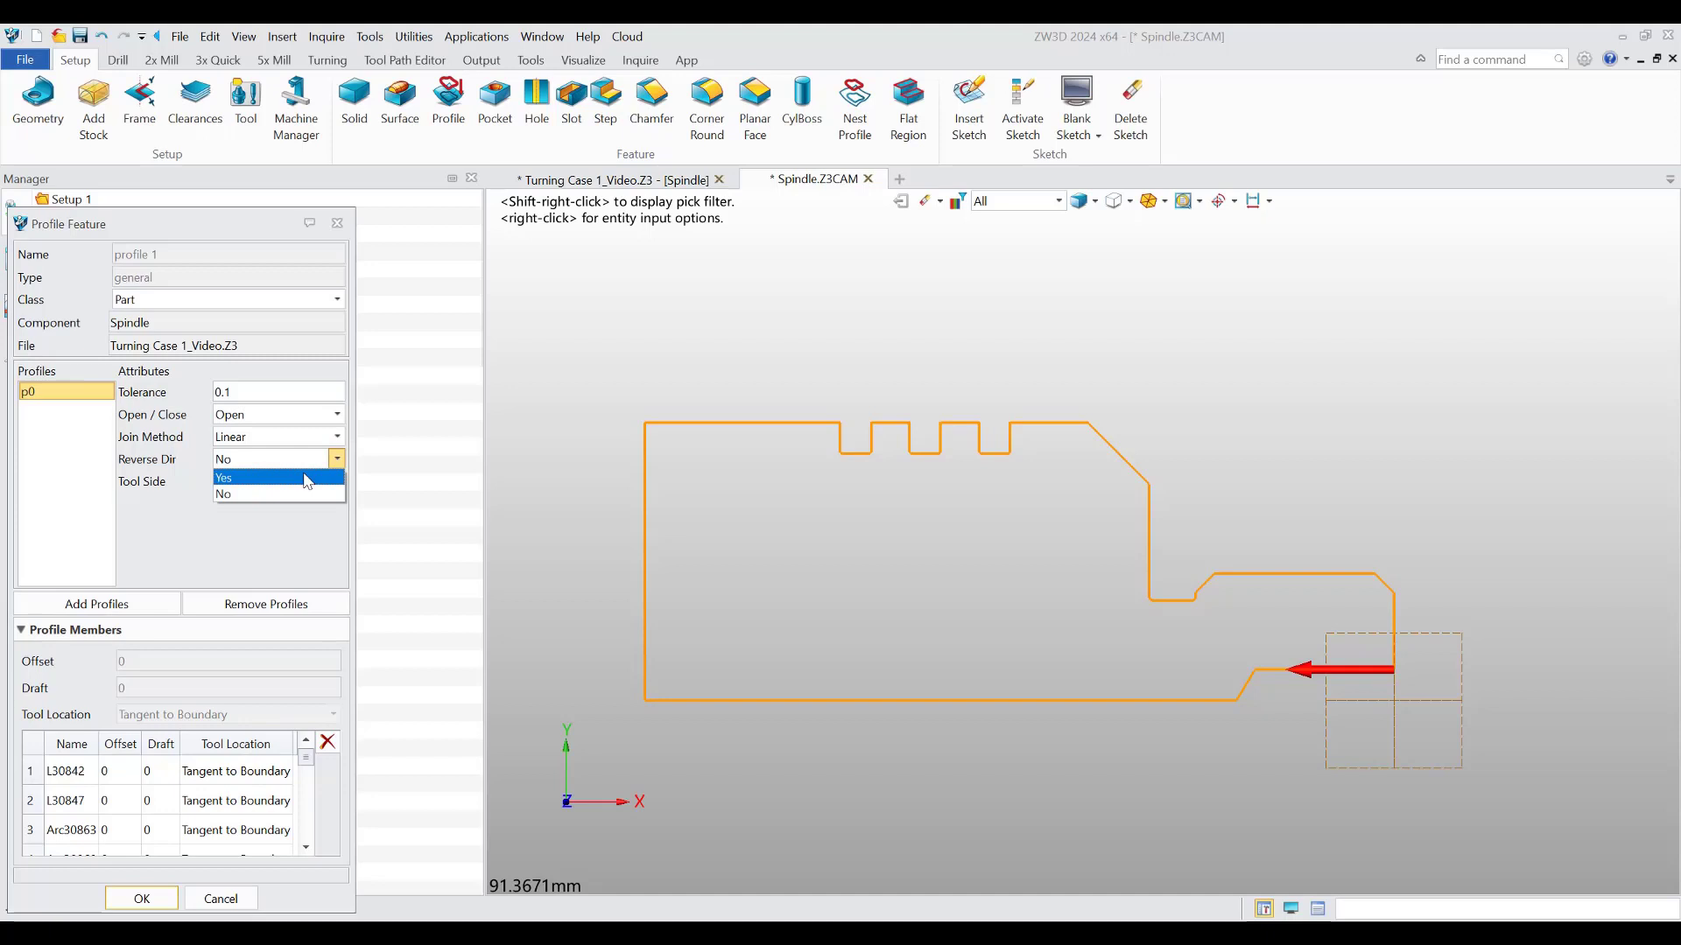
pyautogui.click(289, 494)
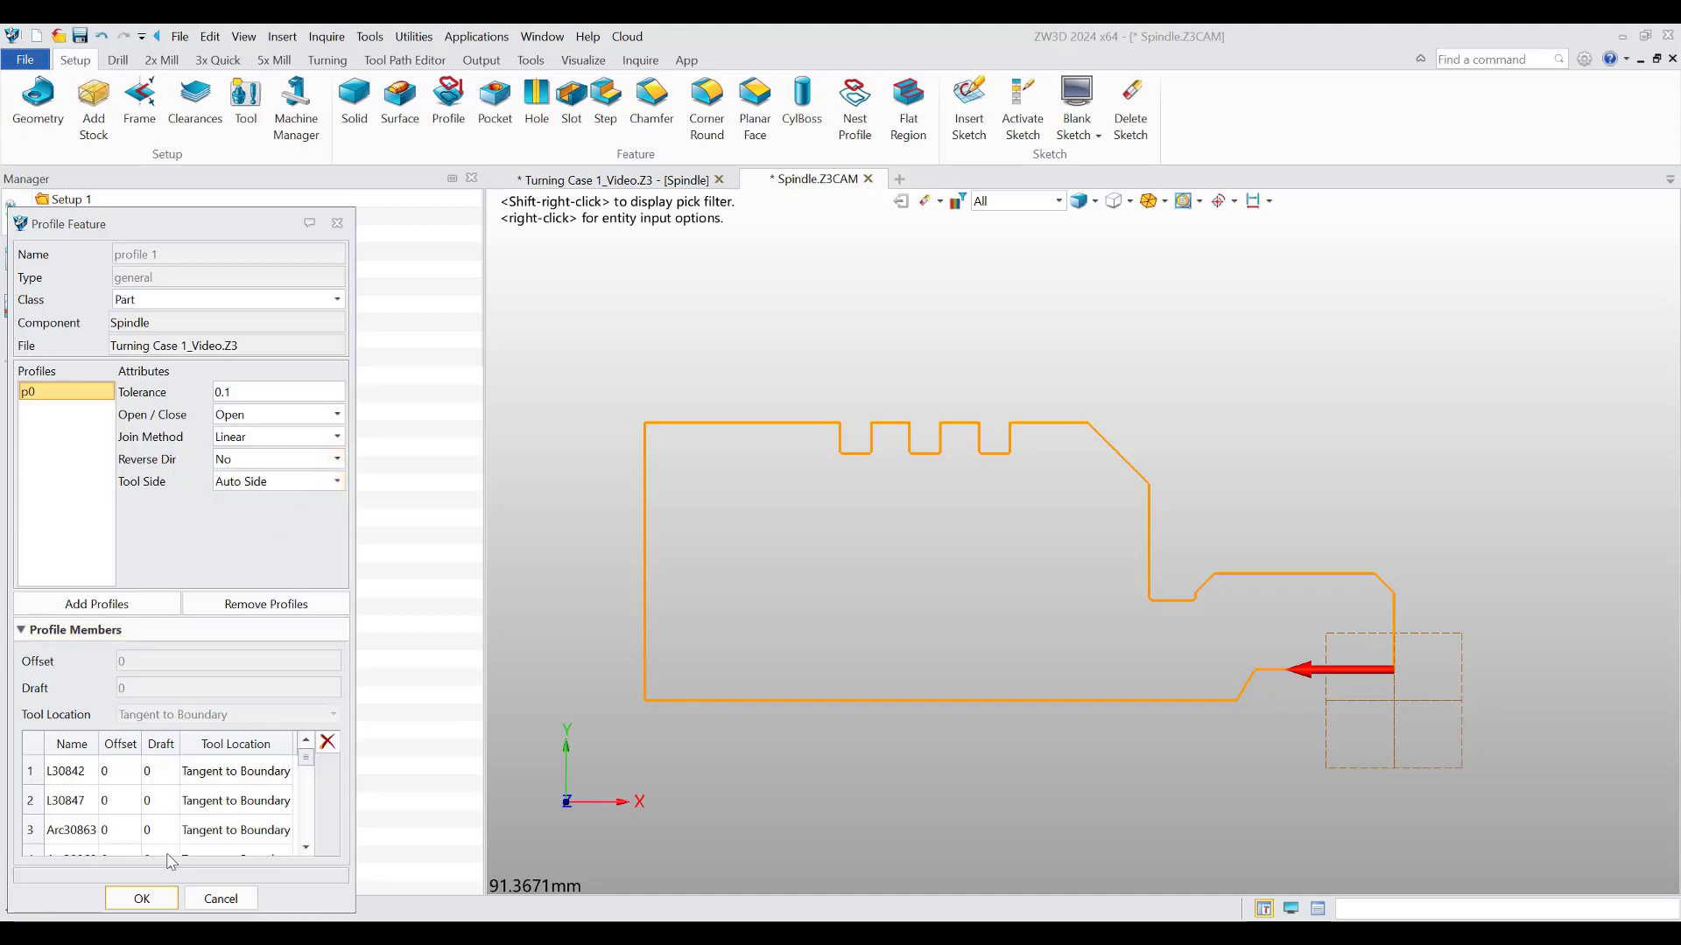
pyautogui.click(142, 899)
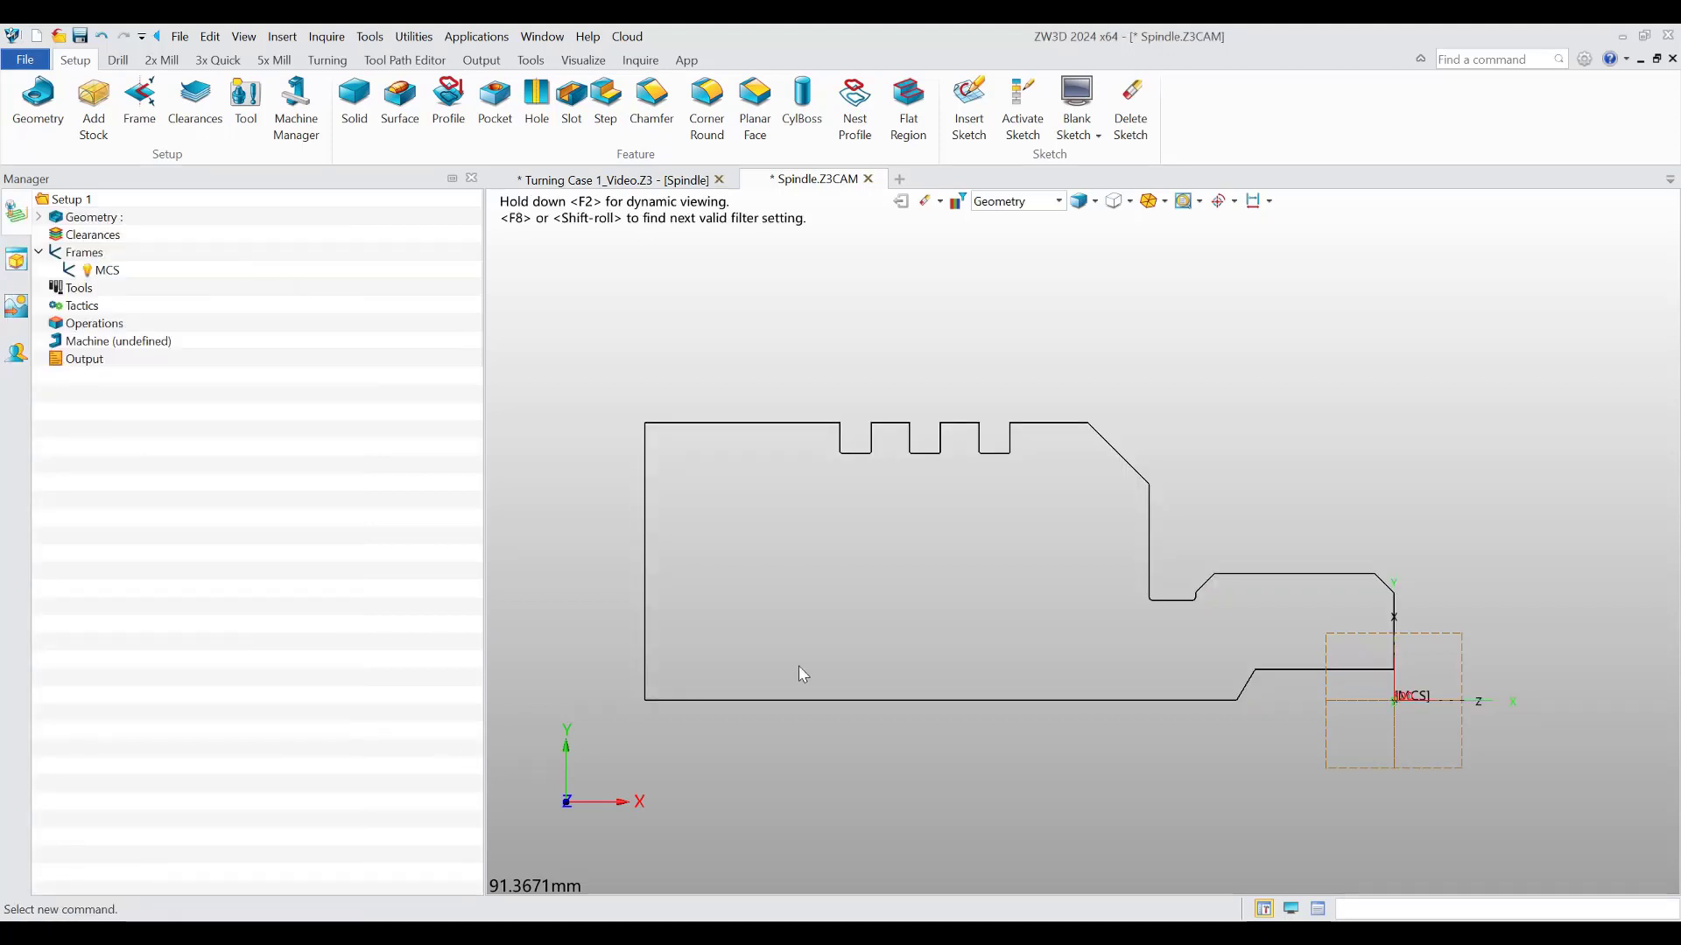
# - Add cylindrical stock along the X axis with a 2 mm radius allowance, 5 mm extra on the left and 2 mm on the right
pyautogui.click(94, 110)
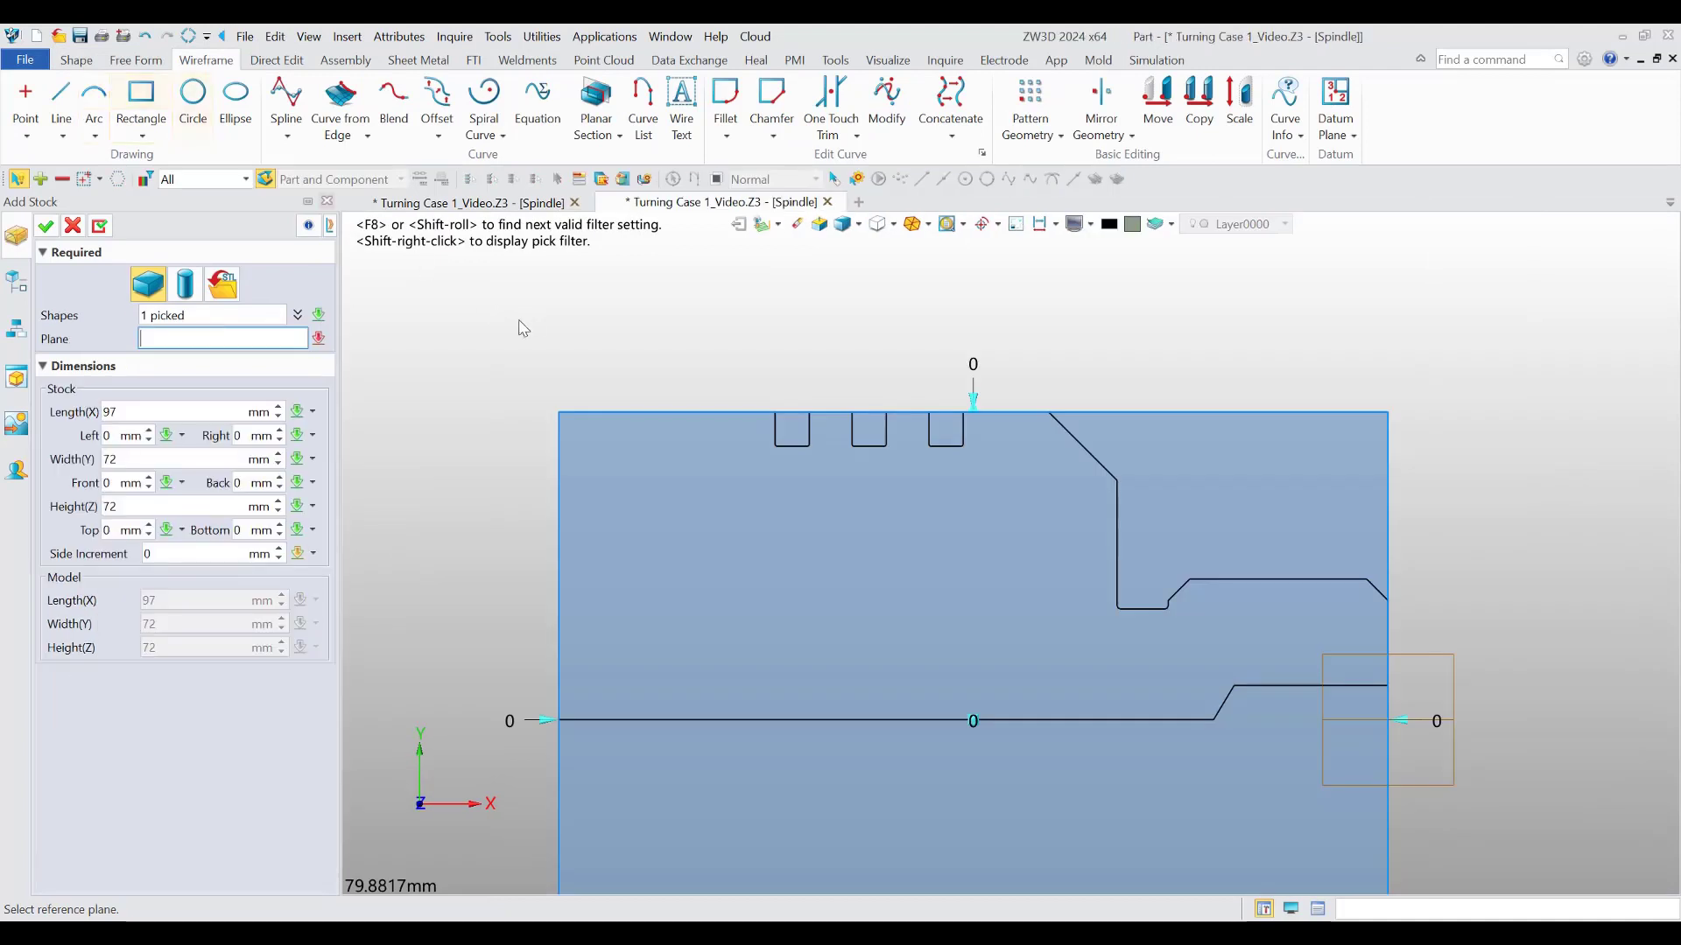
pyautogui.click(194, 293)
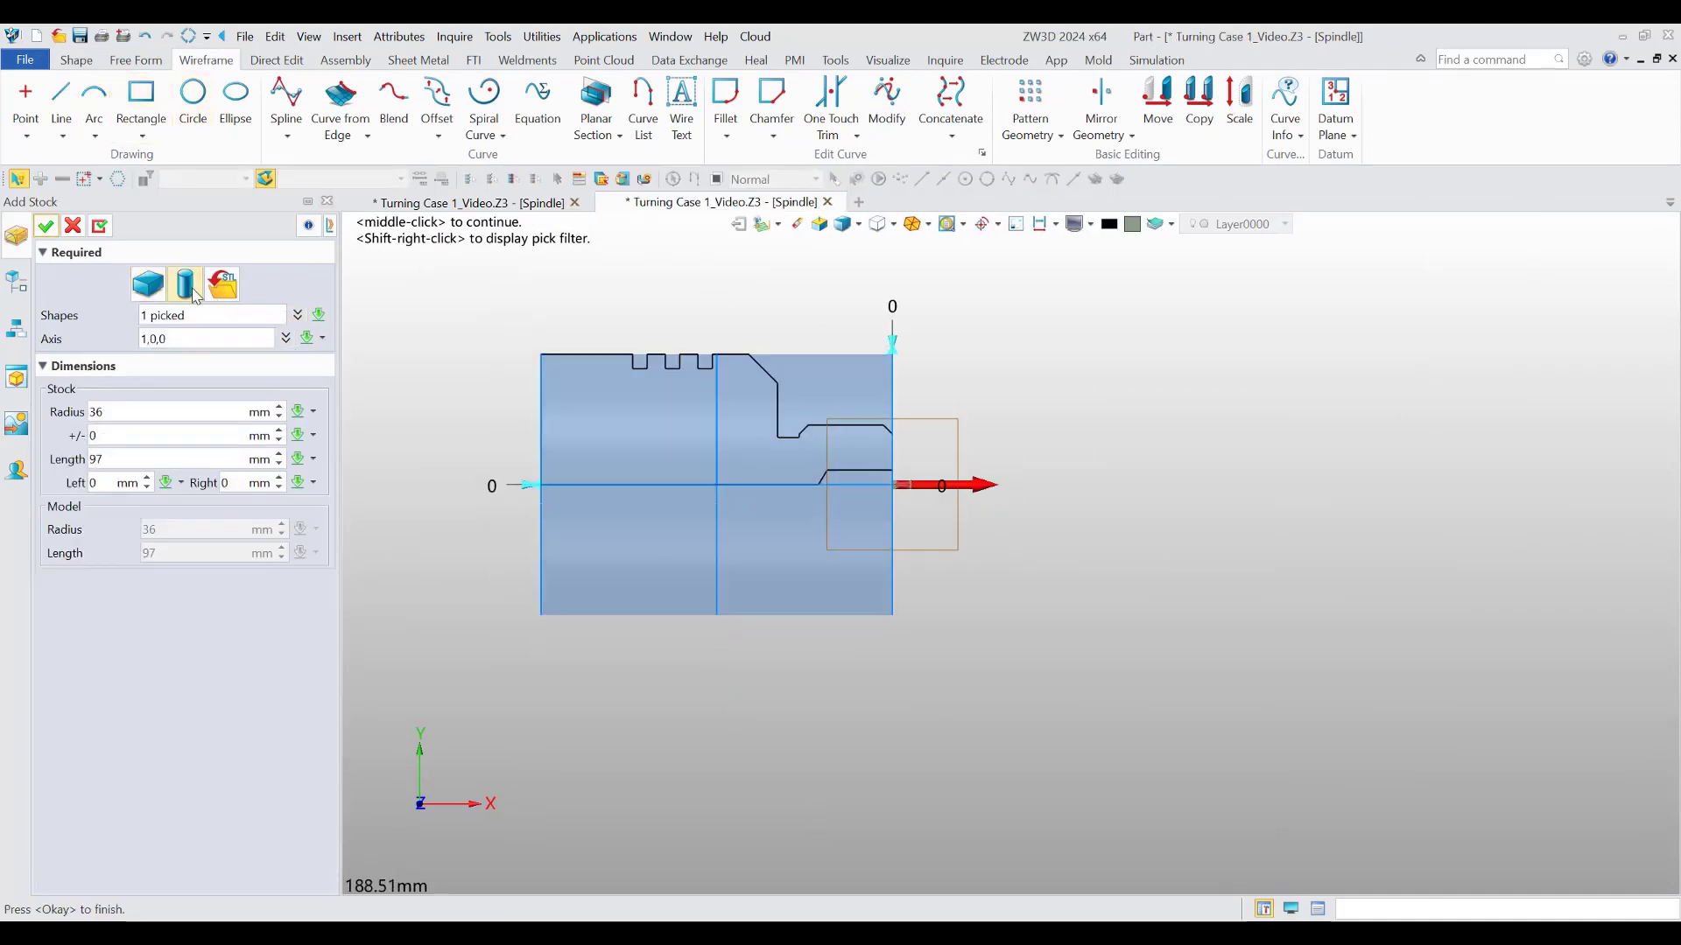
pyautogui.click(140, 435)
pyautogui.write('2')
pyautogui.click(123, 482)
pyautogui.write('5')
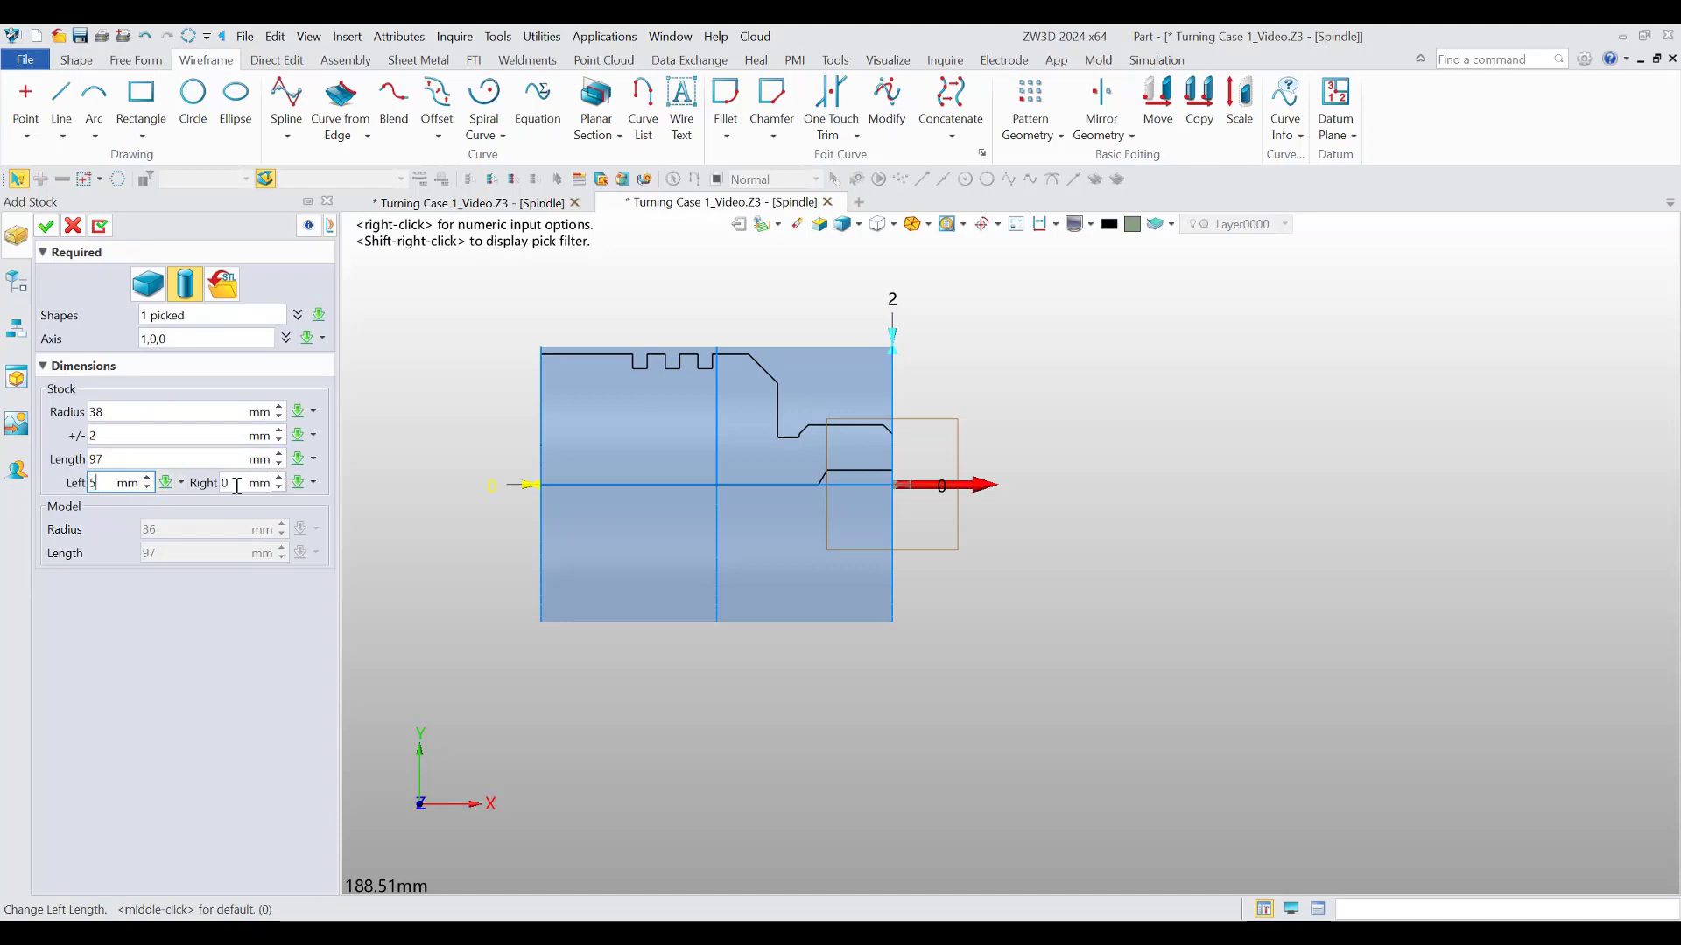
pyautogui.click(236, 484)
pyautogui.write('2')
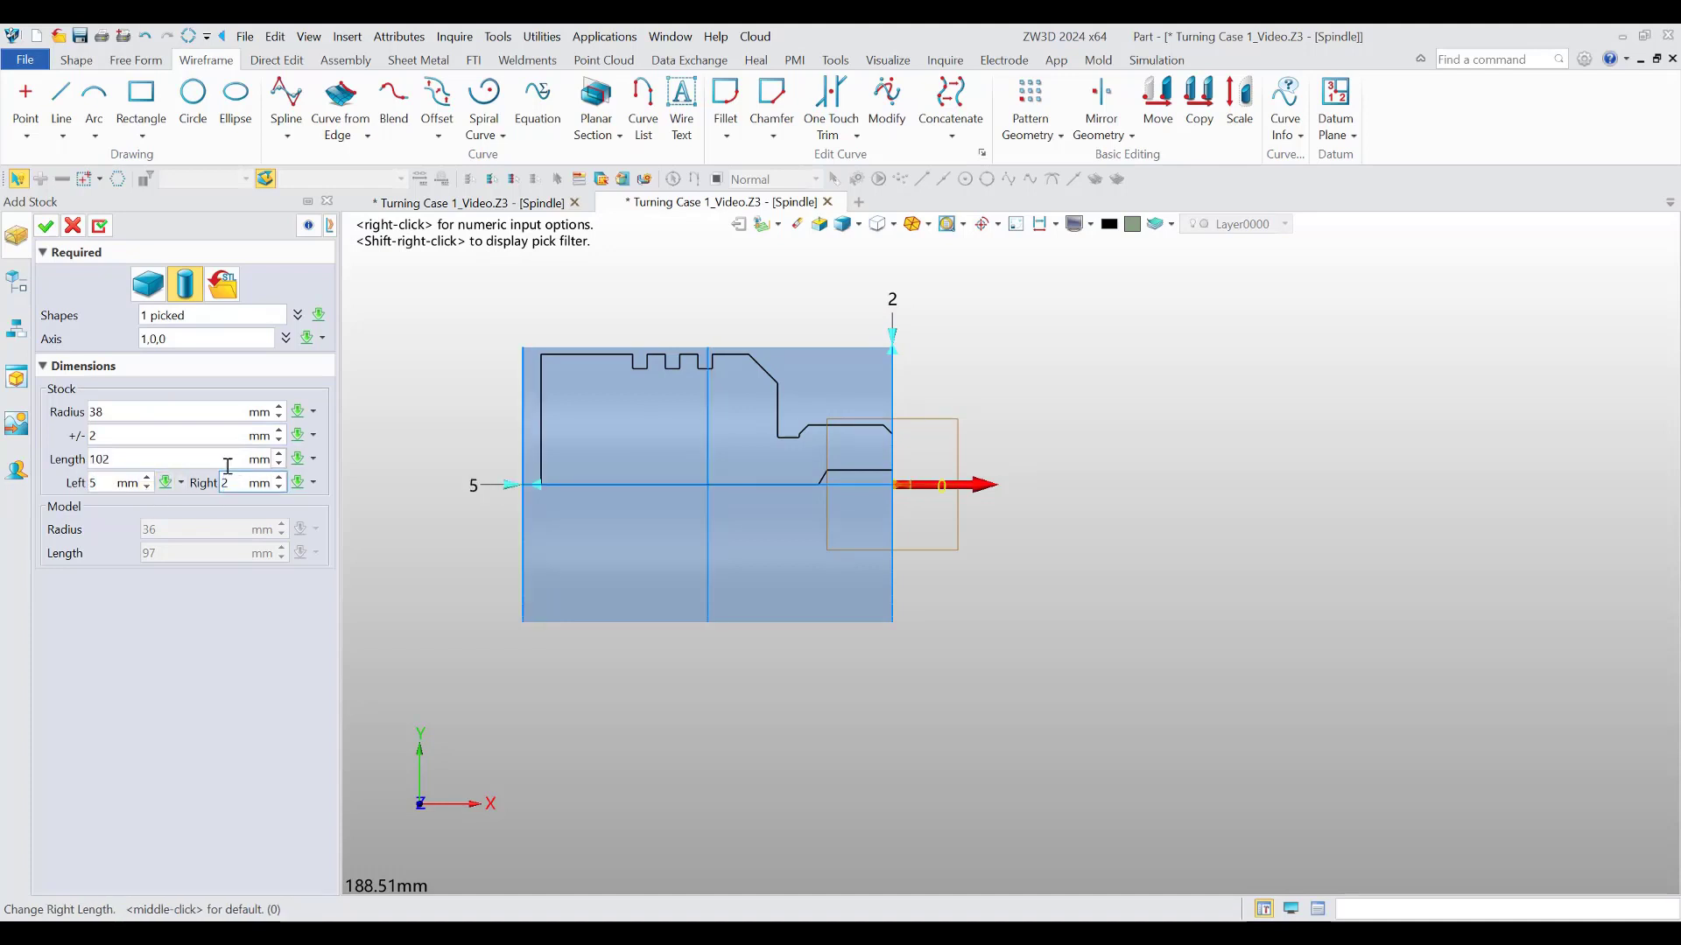
pyautogui.press('Return')
pyautogui.click(45, 225)
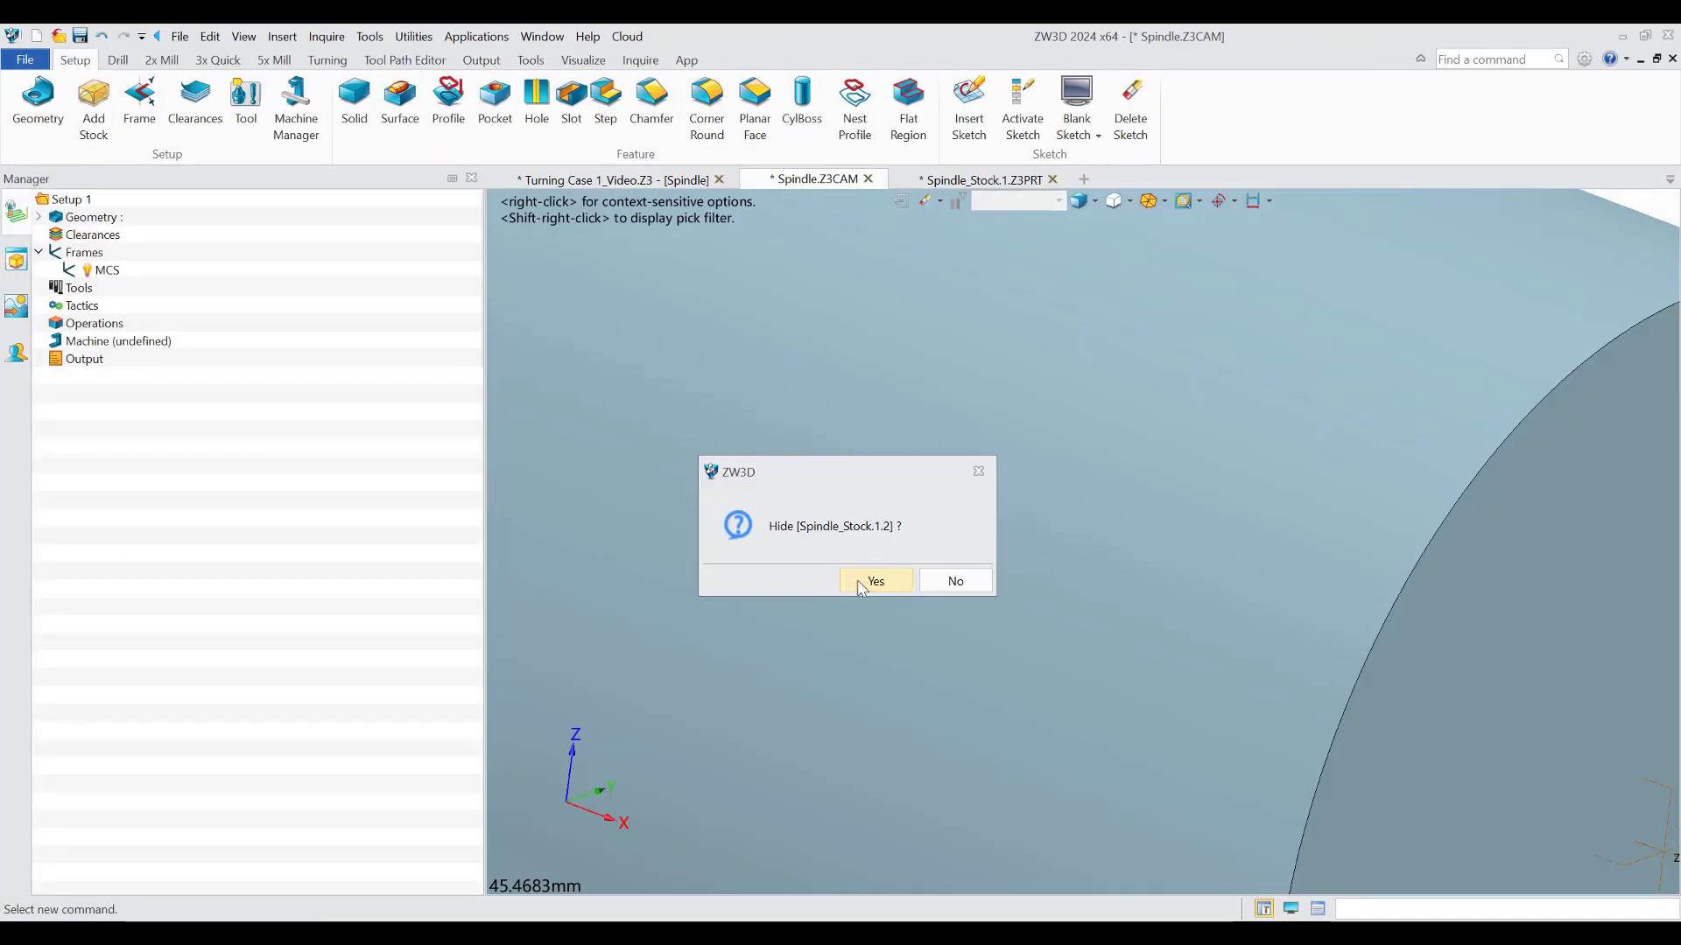
# - Hide the newly added stock and return to a flat XY view of the profile
pyautogui.click(858, 581)
pyautogui.scroll(-3, 984, 481)
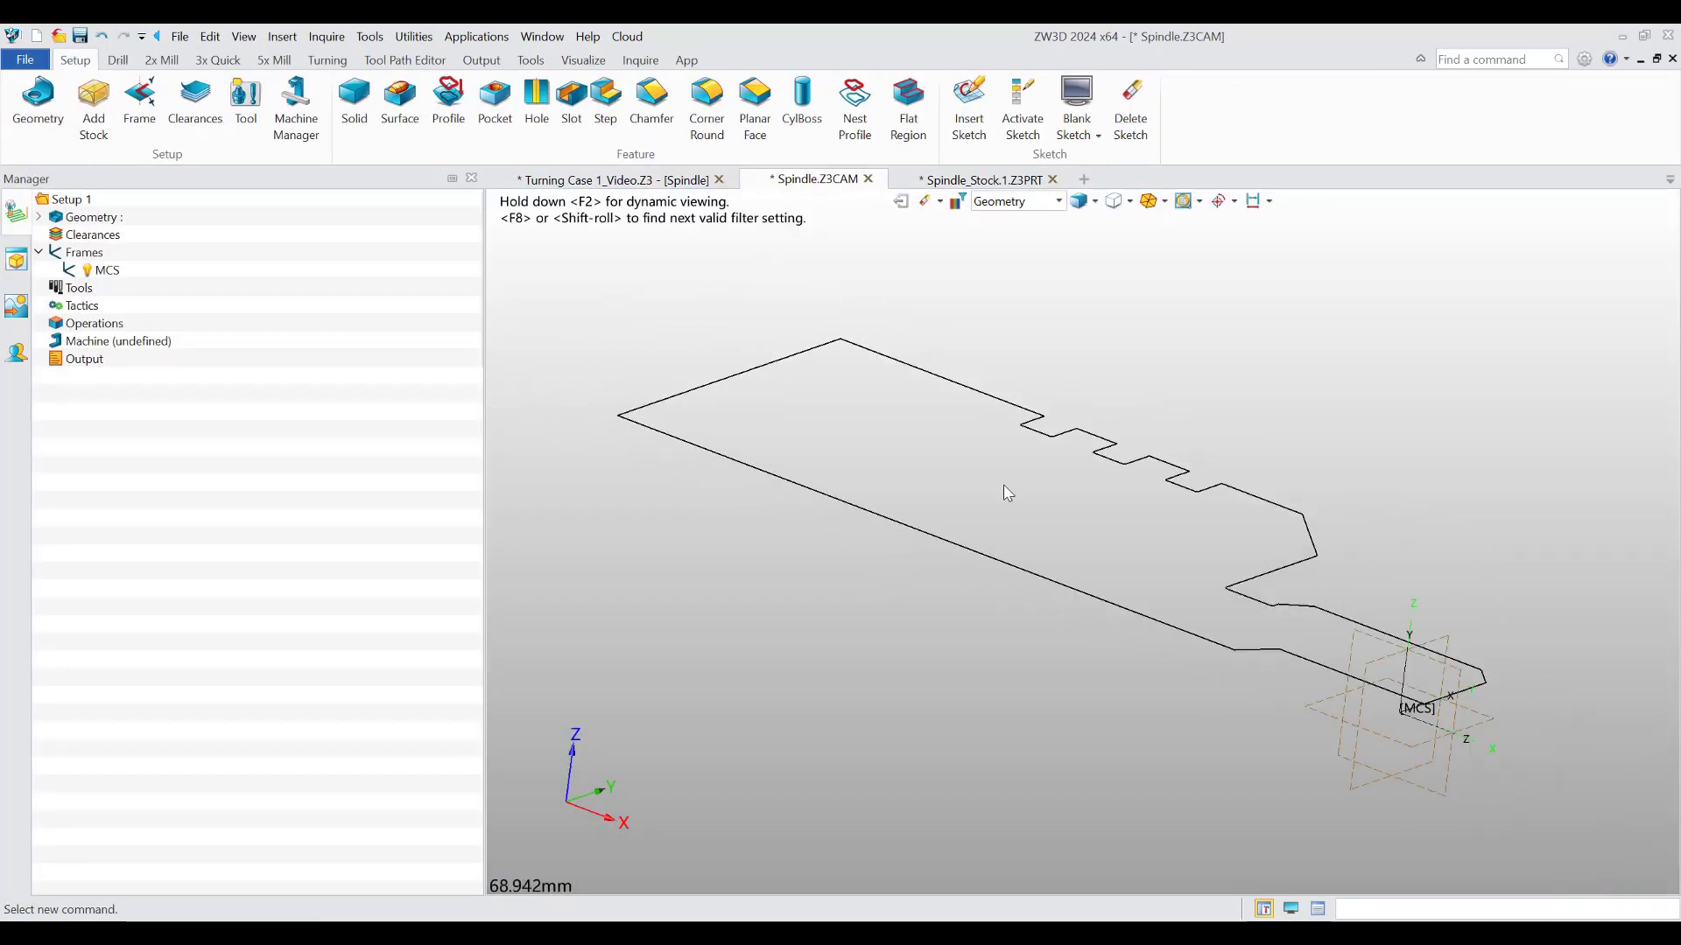
pyautogui.hotkey('ctrl', 'Up')
pyautogui.scroll(-2, 1004, 488)
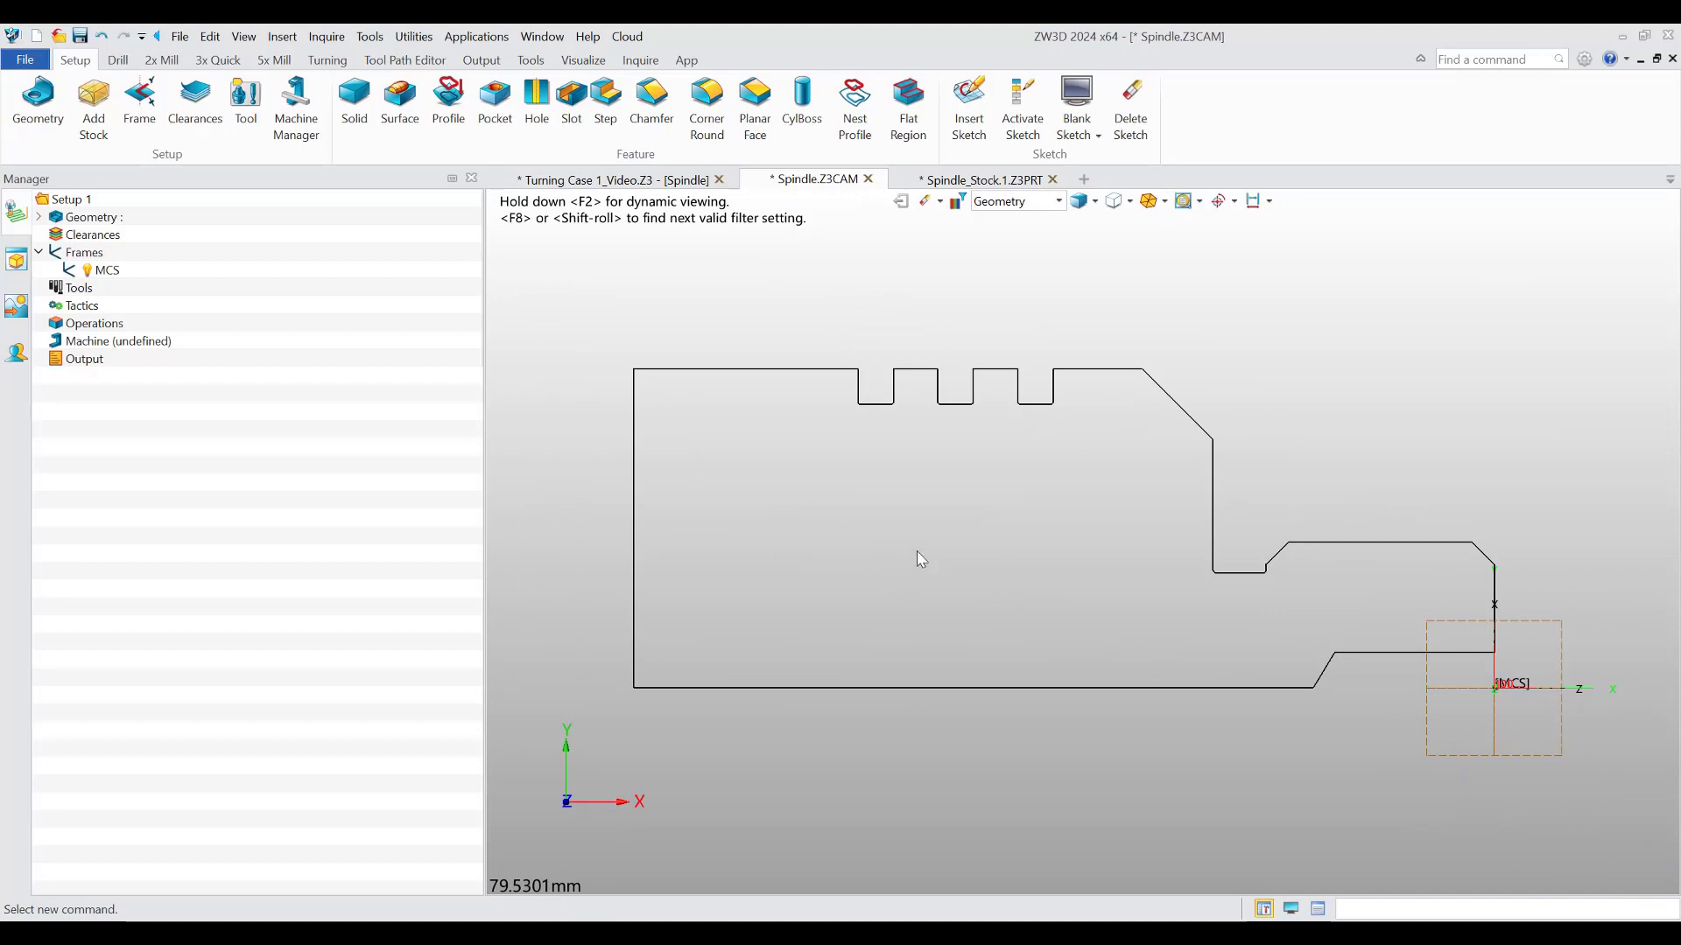
# - Create a turning Facing operation and assign profile 1 as its feature
pyautogui.click(330, 60)
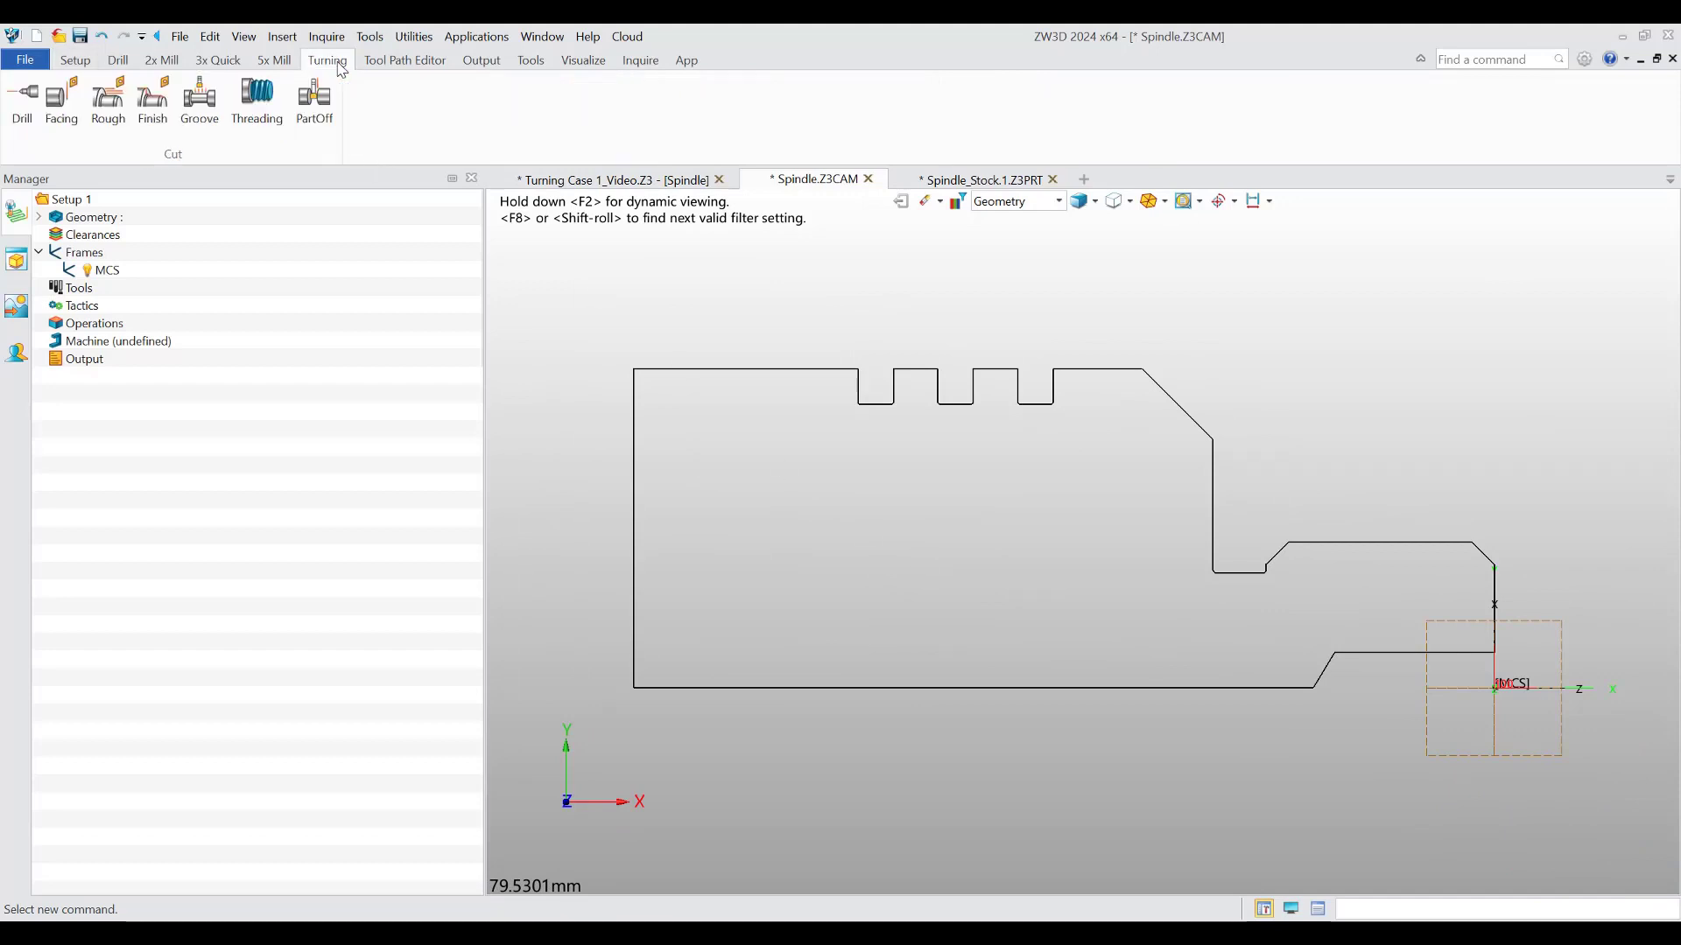
pyautogui.click(79, 92)
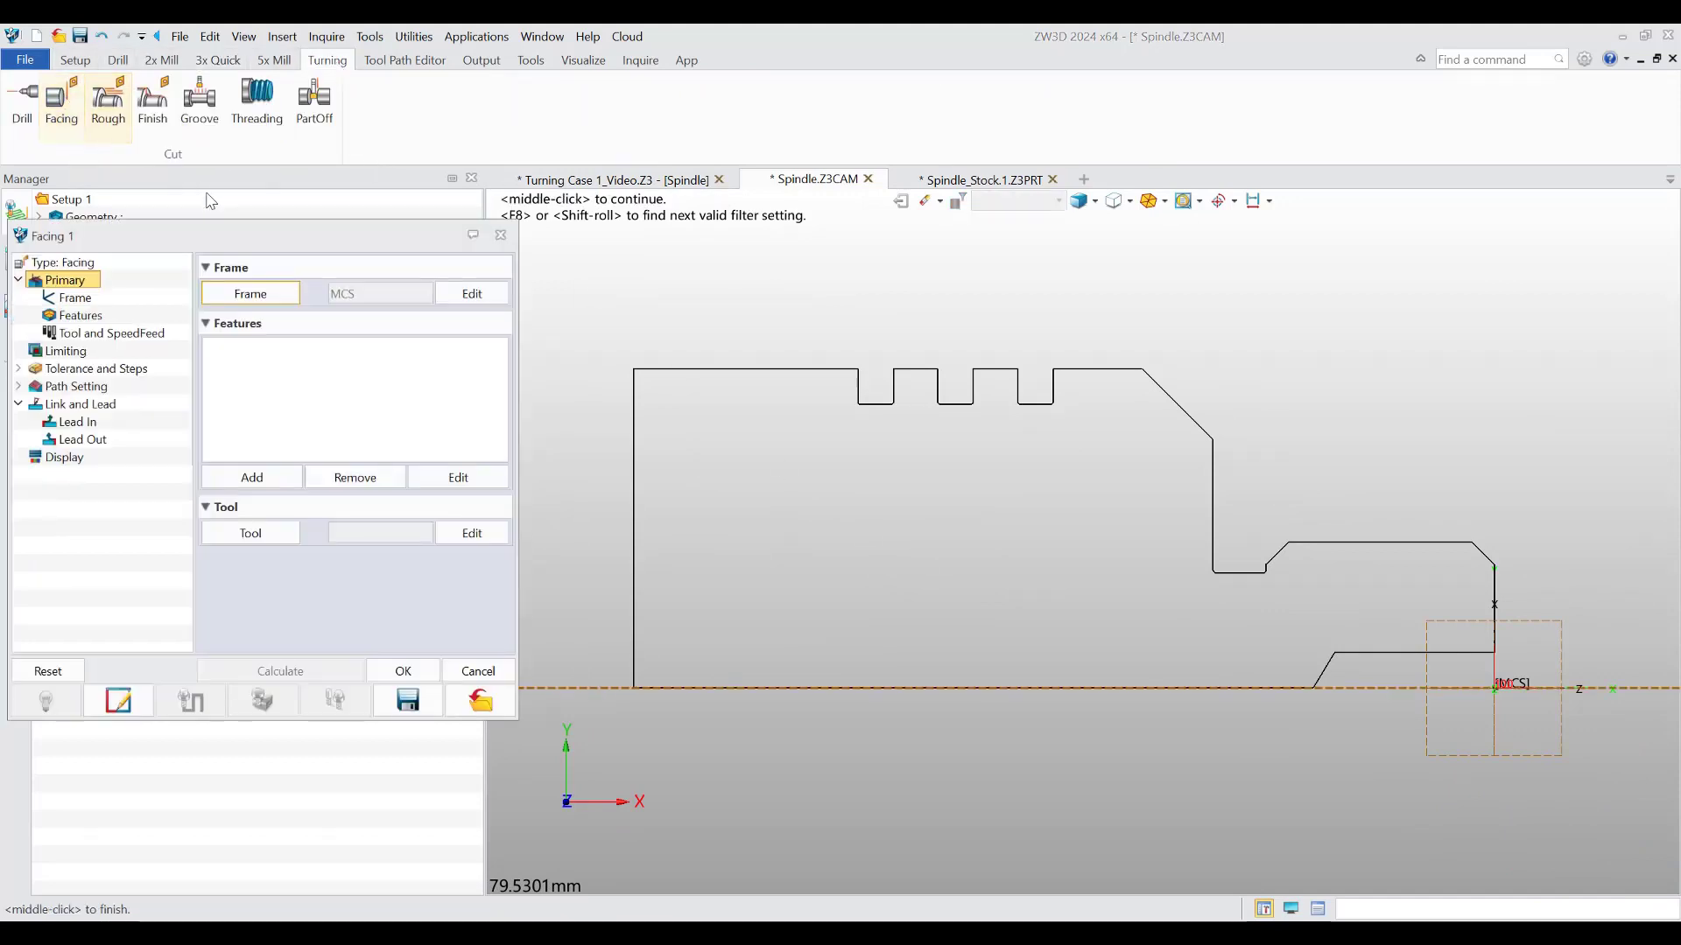
pyautogui.scroll(-1, 950, 524)
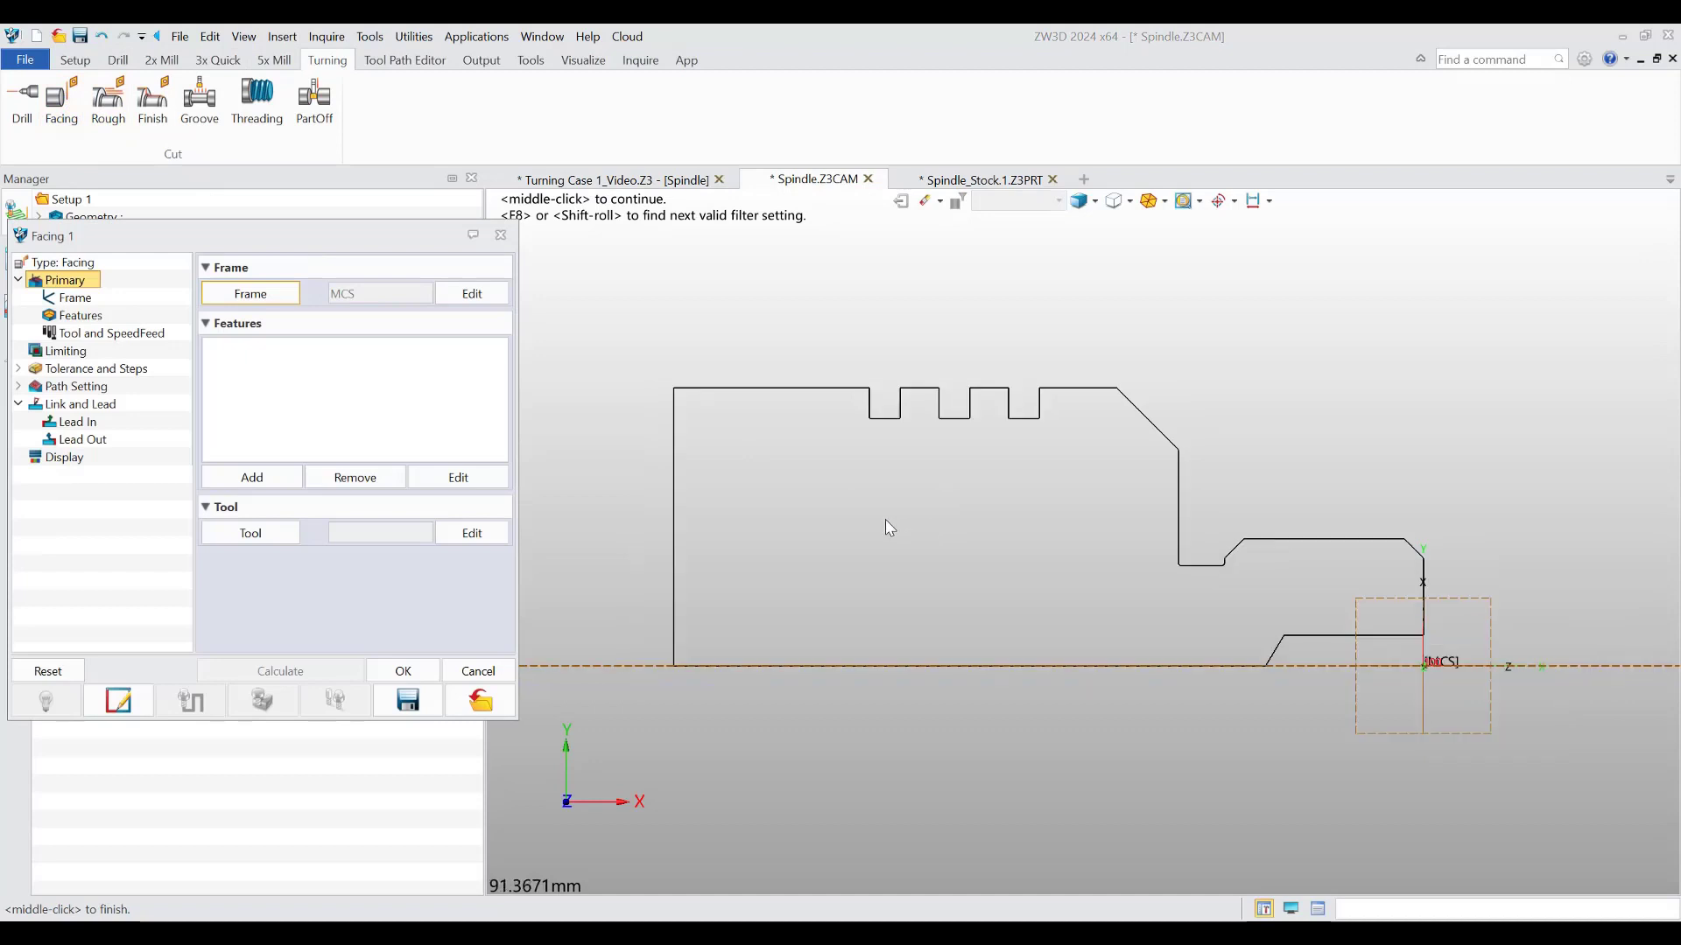
pyautogui.click(252, 477)
pyautogui.click(558, 301)
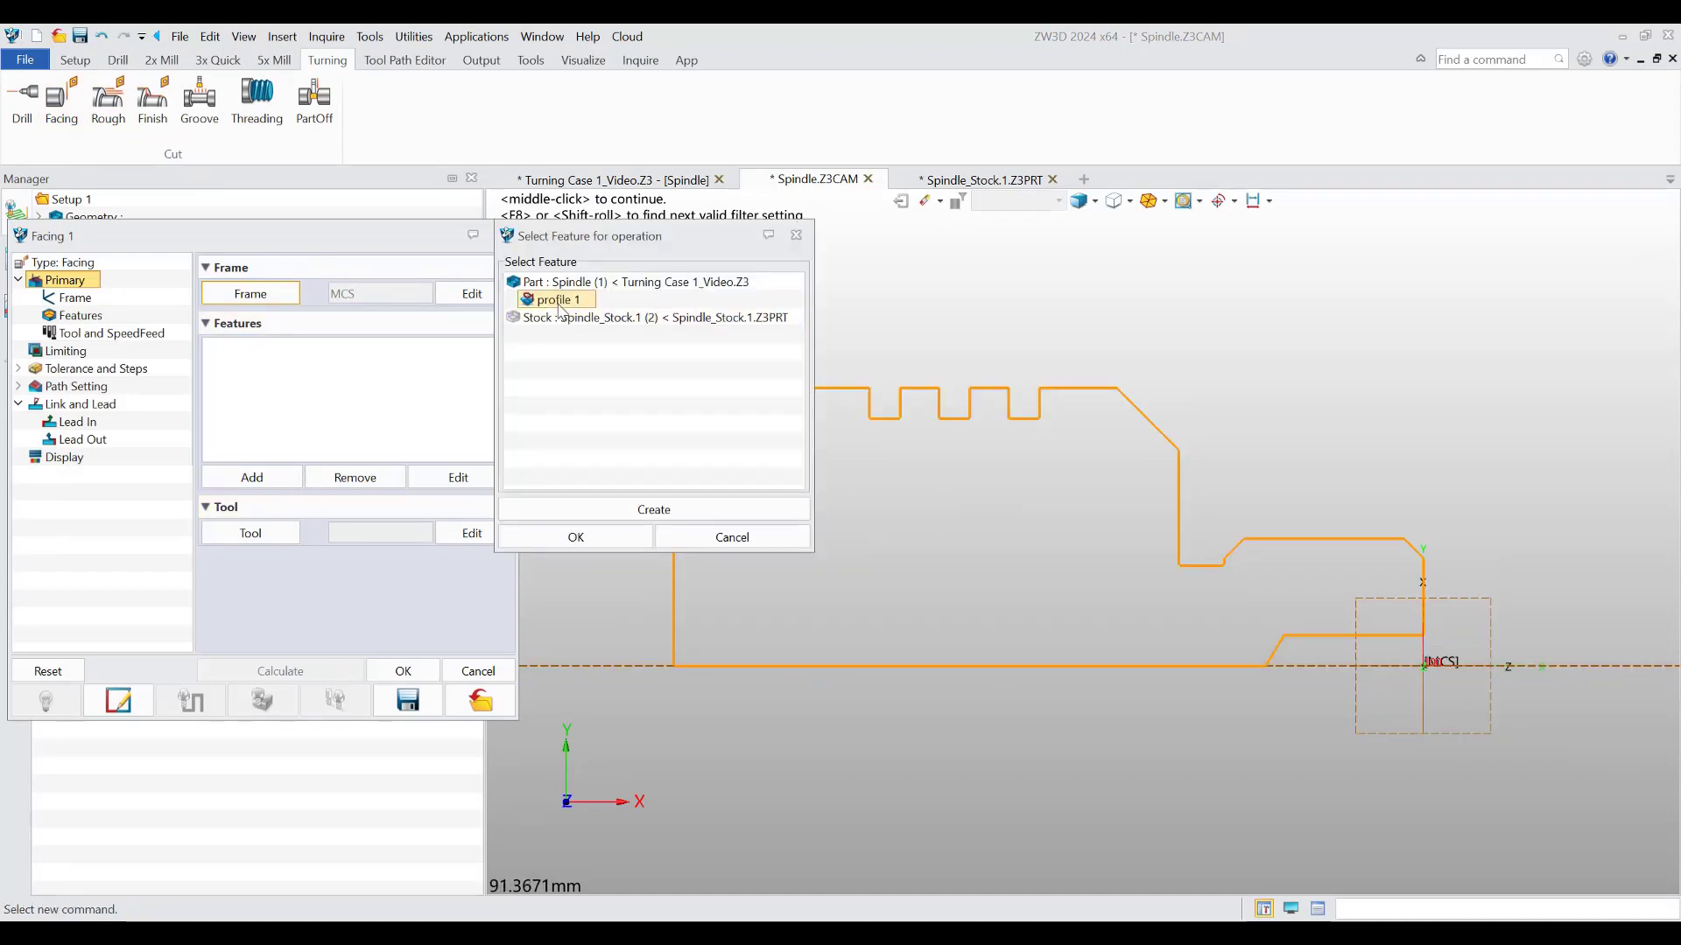
pyautogui.click(599, 536)
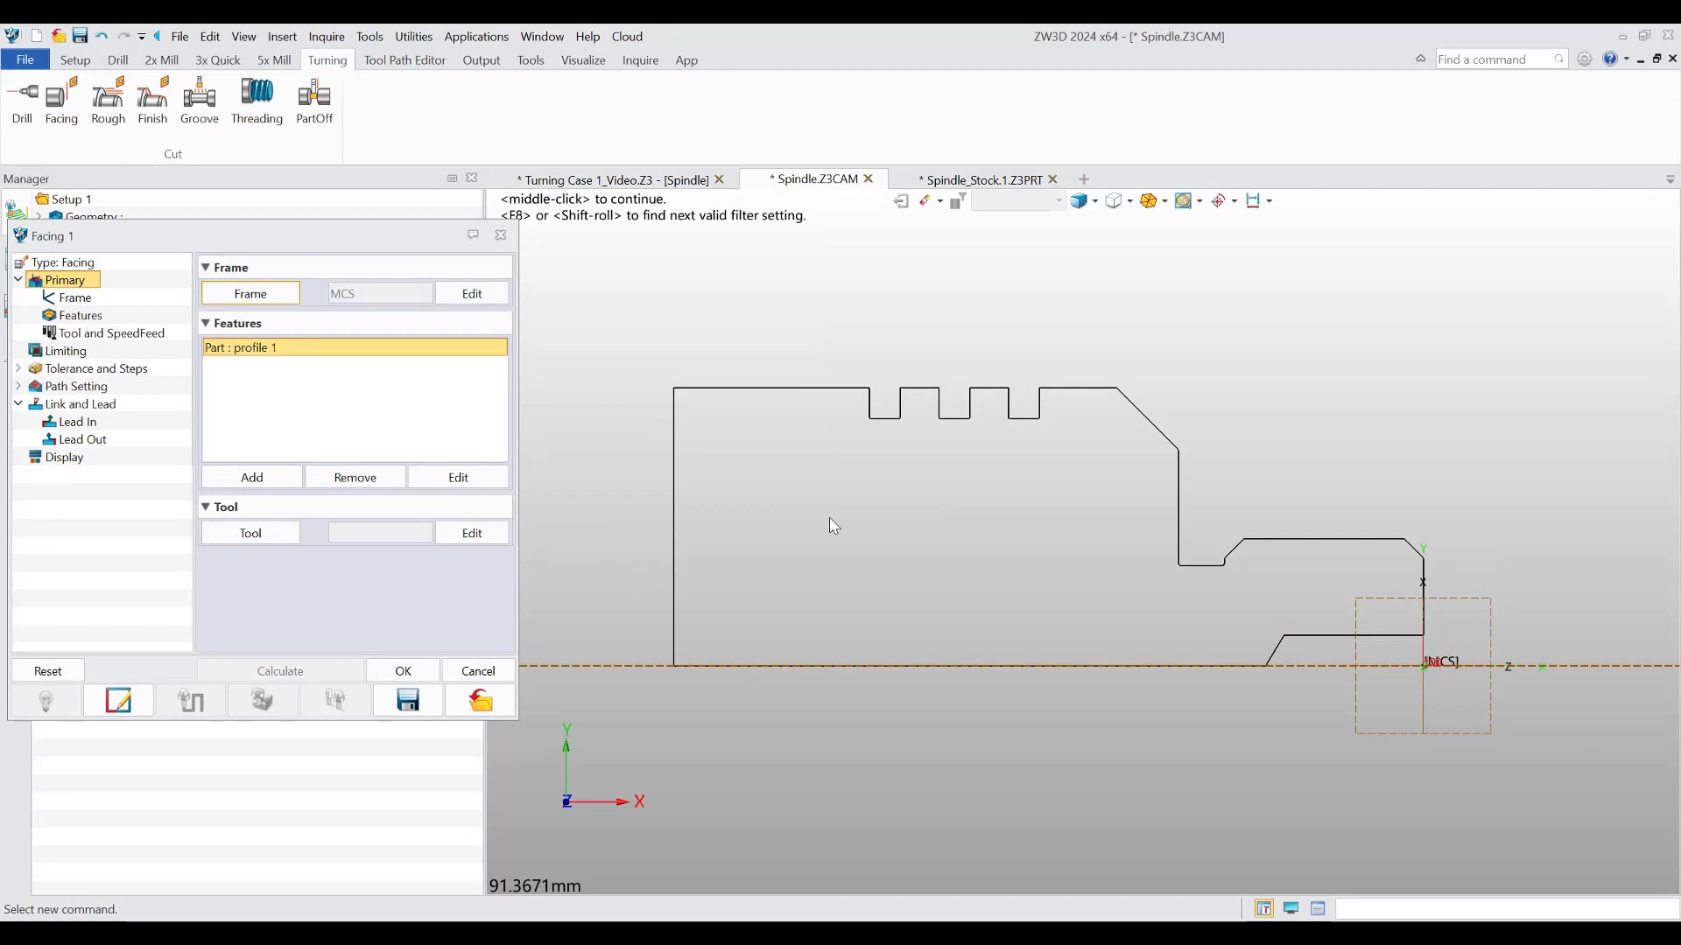
# - Create lathe turning tool Tool 1 for the facing operation, with a C(Diamond 80) insert and an orient angle of 5
pyautogui.click(289, 534)
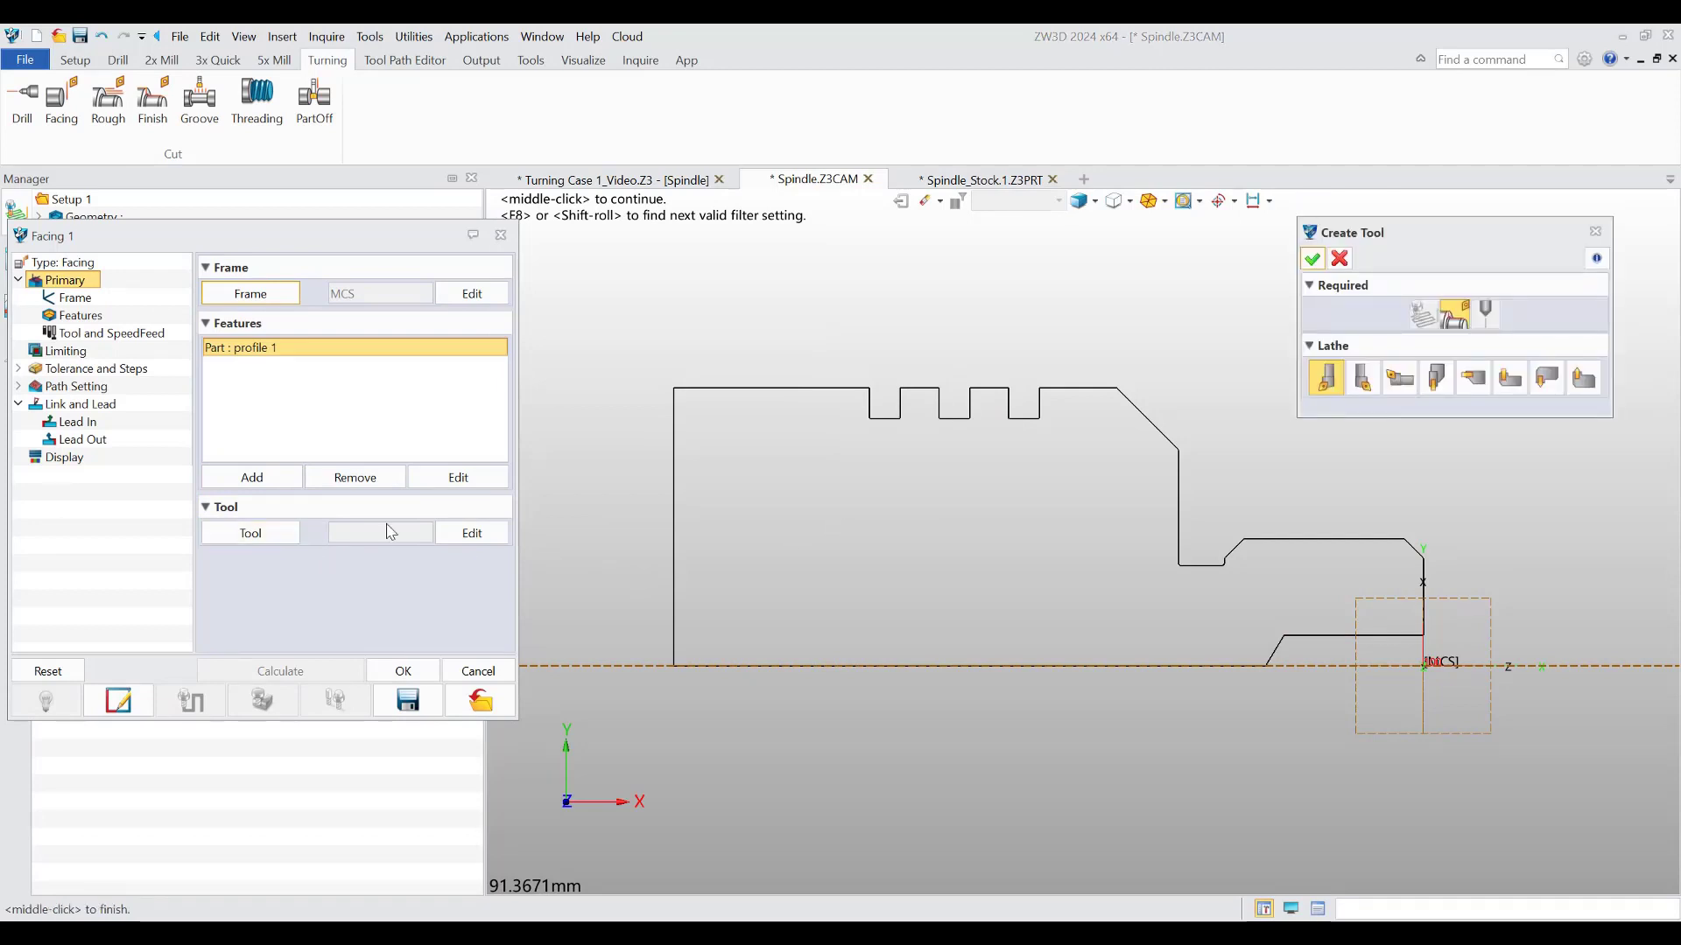
pyautogui.click(1313, 260)
pyautogui.moveTo(1493, 239); pyautogui.dragTo(418, 254)
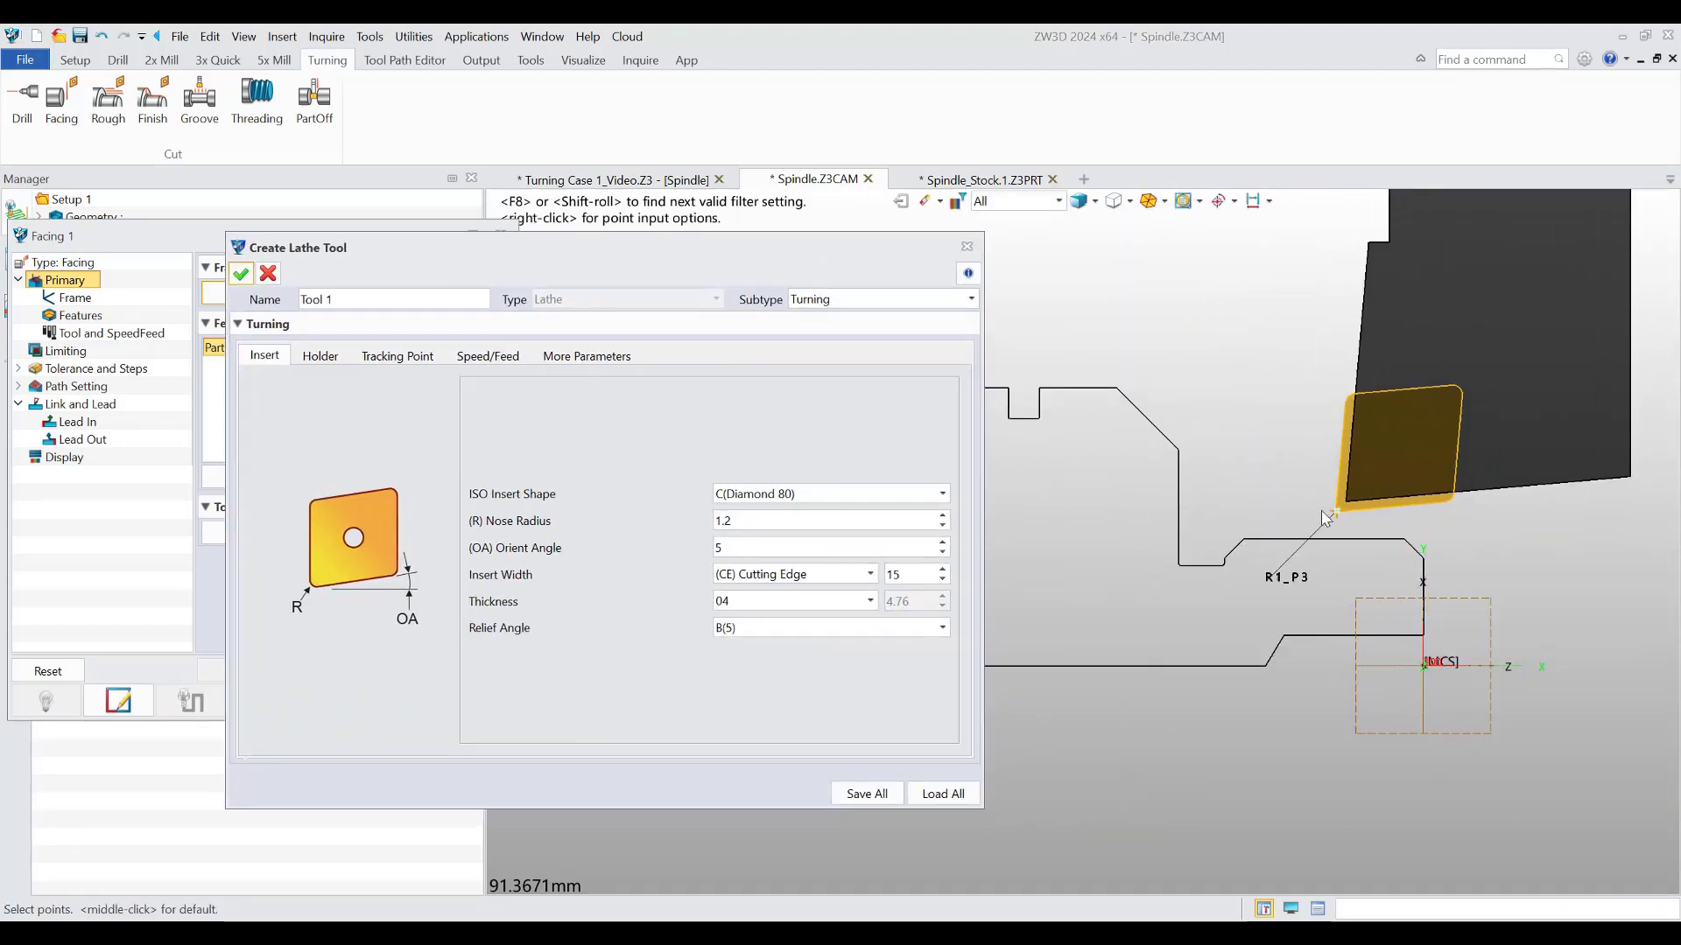
pyautogui.click(1451, 569)
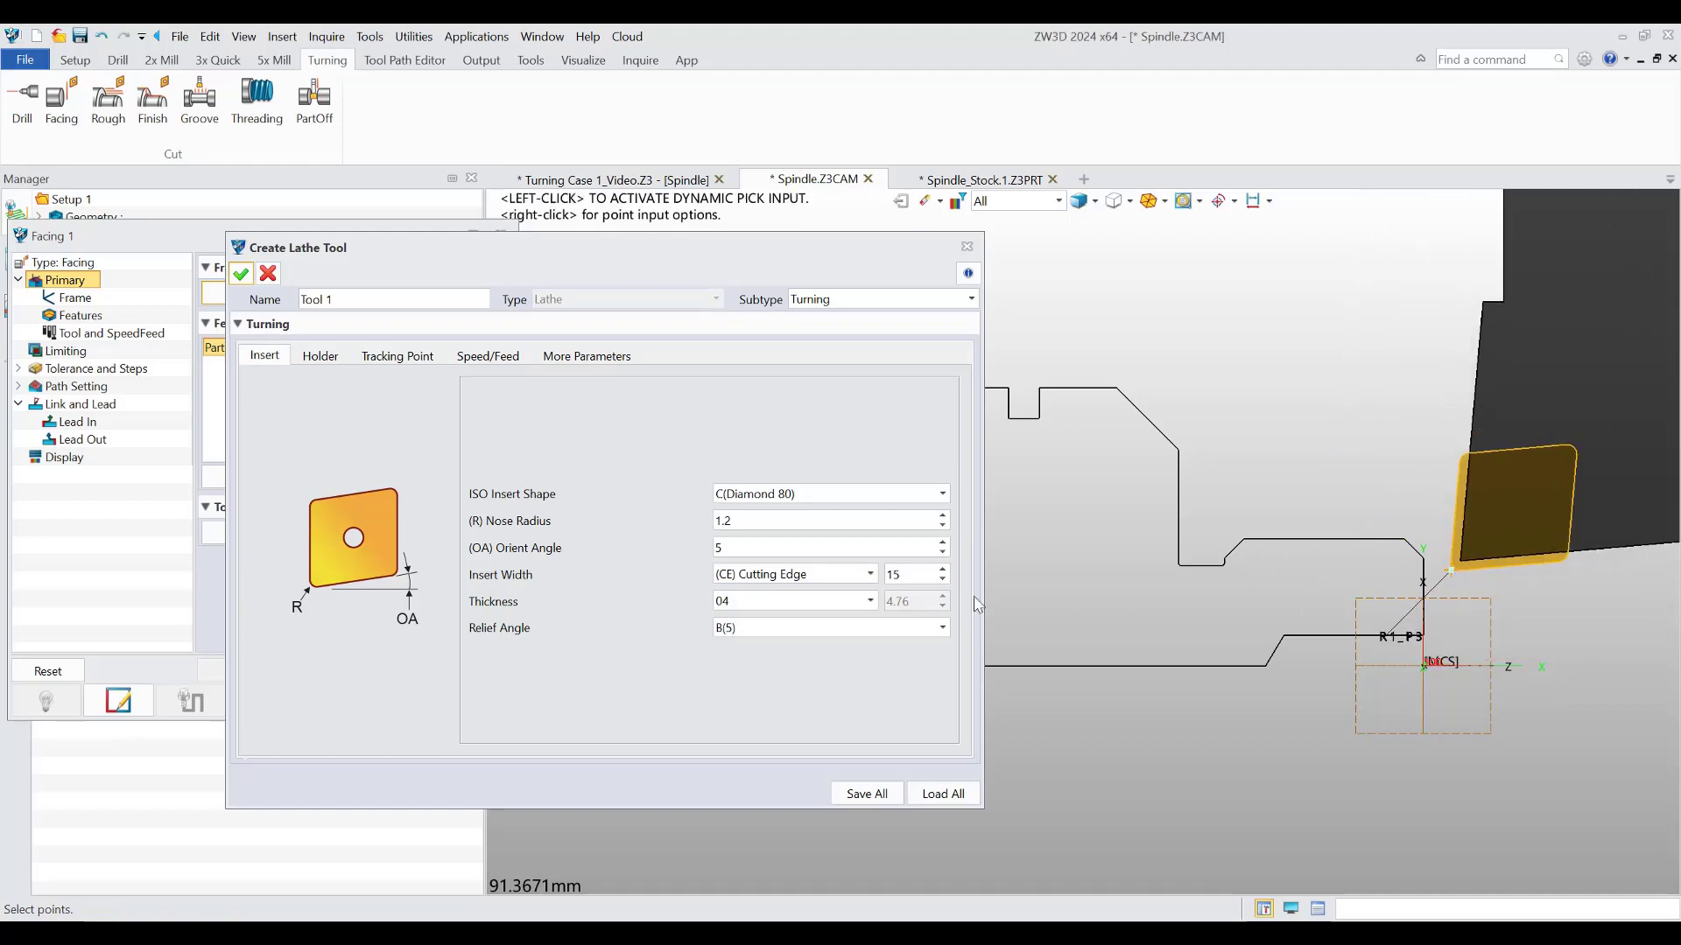
pyautogui.doubleClick(741, 551)
pyautogui.scroll(-5, 741, 551)
pyautogui.scroll(7, 741, 551)
pyautogui.scroll(-5, 741, 551)
pyautogui.write('5')
pyautogui.click(241, 273)
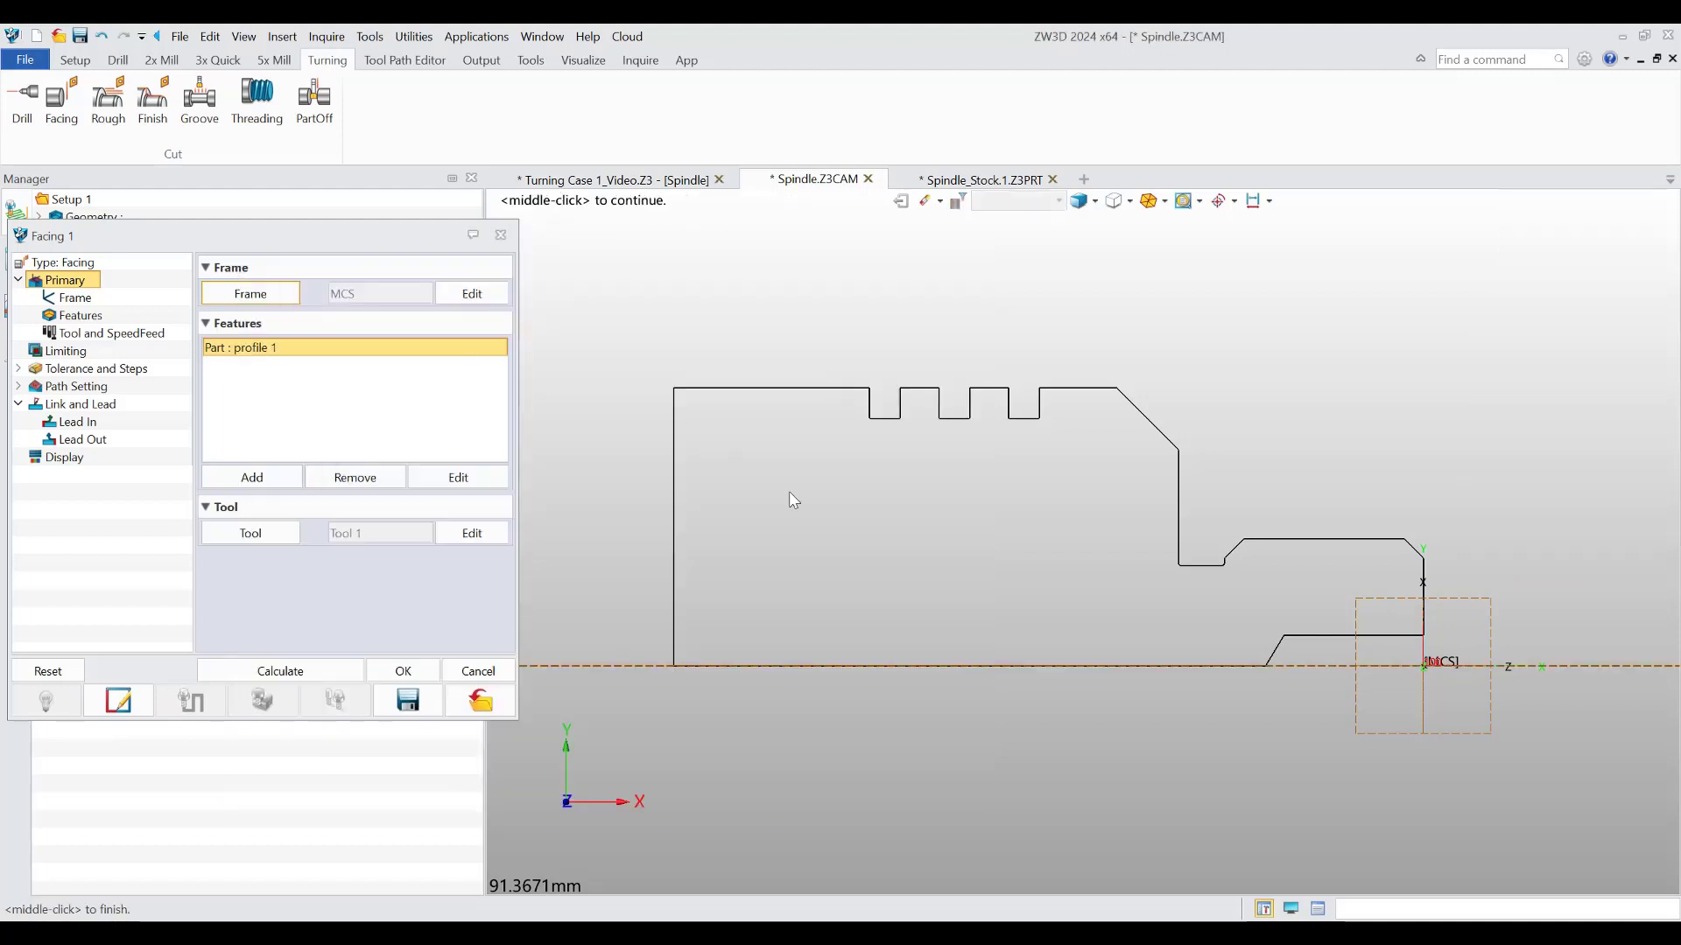
pyautogui.scroll(-1, 805, 523)
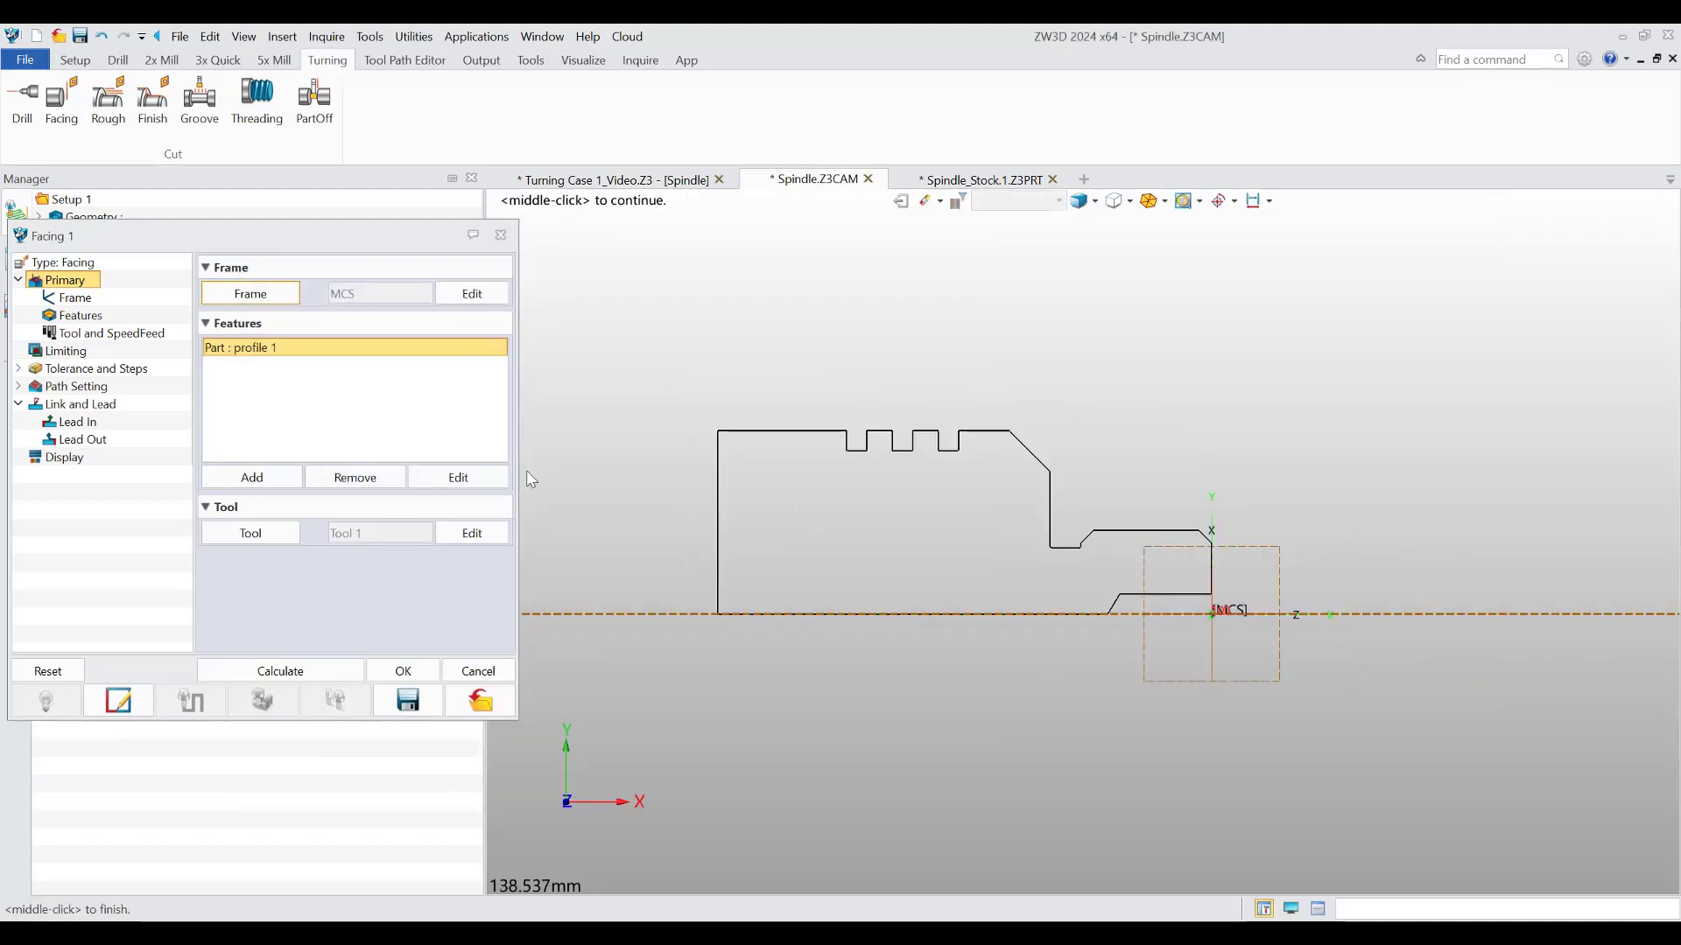
# - Set the facing operation to 2 cuts with a step value of 1
pyautogui.click(98, 332)
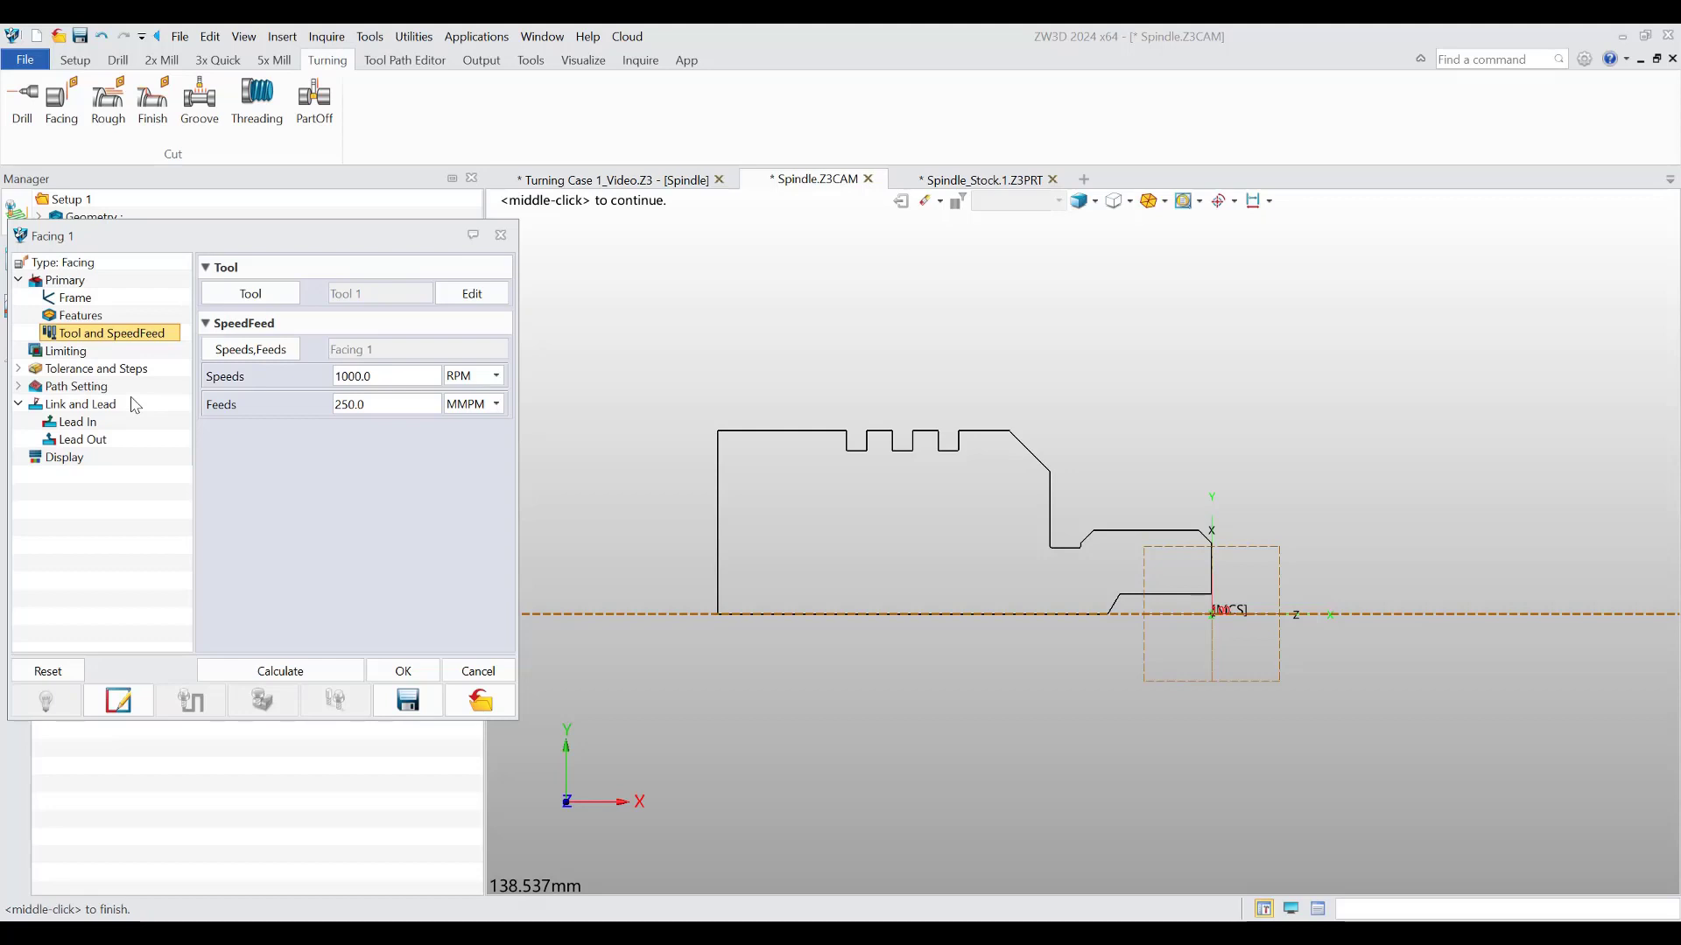
pyautogui.click(114, 369)
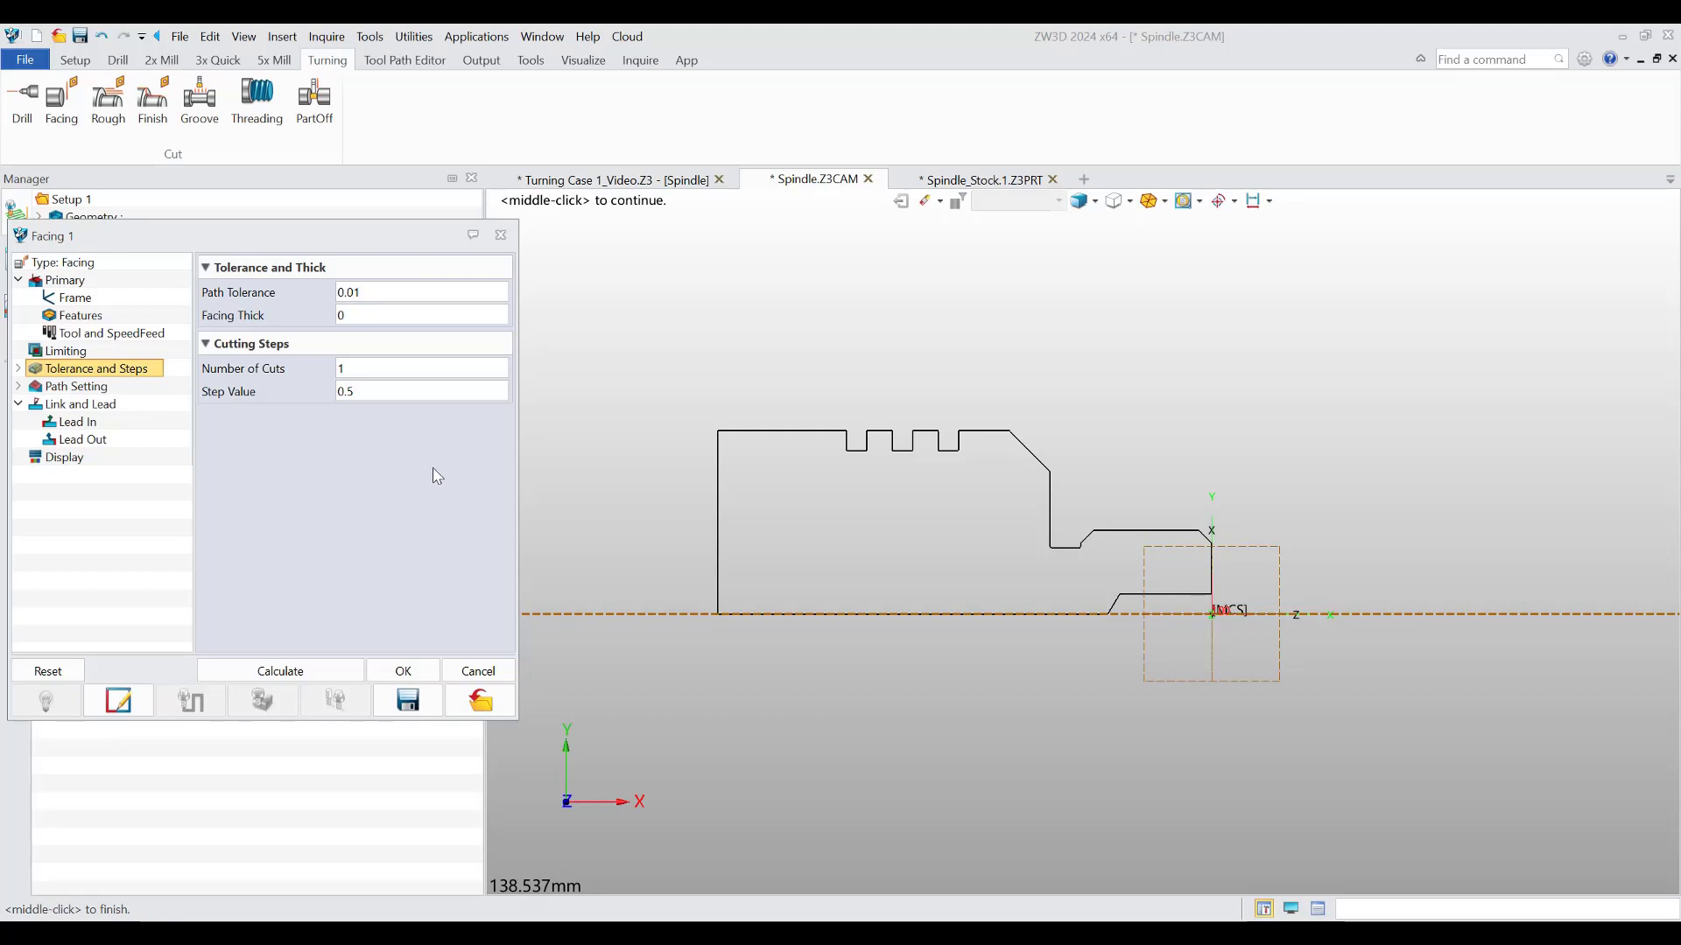
pyautogui.doubleClick(341, 367)
pyautogui.write('2')
pyautogui.doubleClick(343, 392)
pyautogui.write('1')
# - Enable the facing station point, place it at (24, 46, 0) above the profile's right end, and calculate the toolpath
pyautogui.click(104, 391)
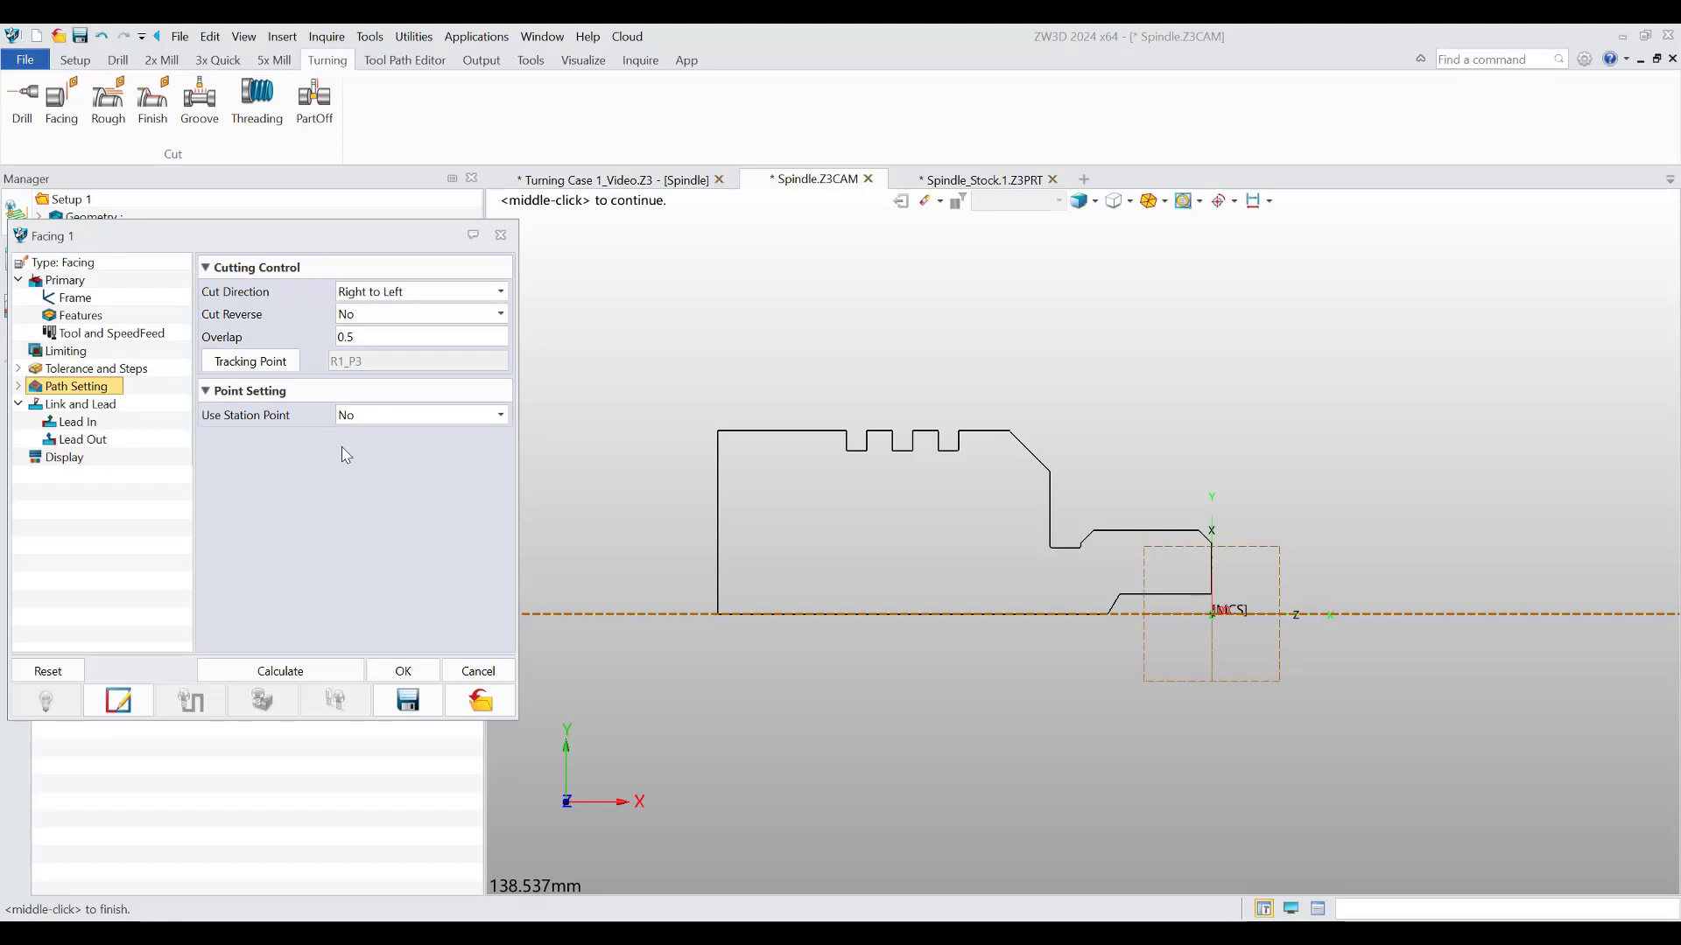
pyautogui.click(377, 415)
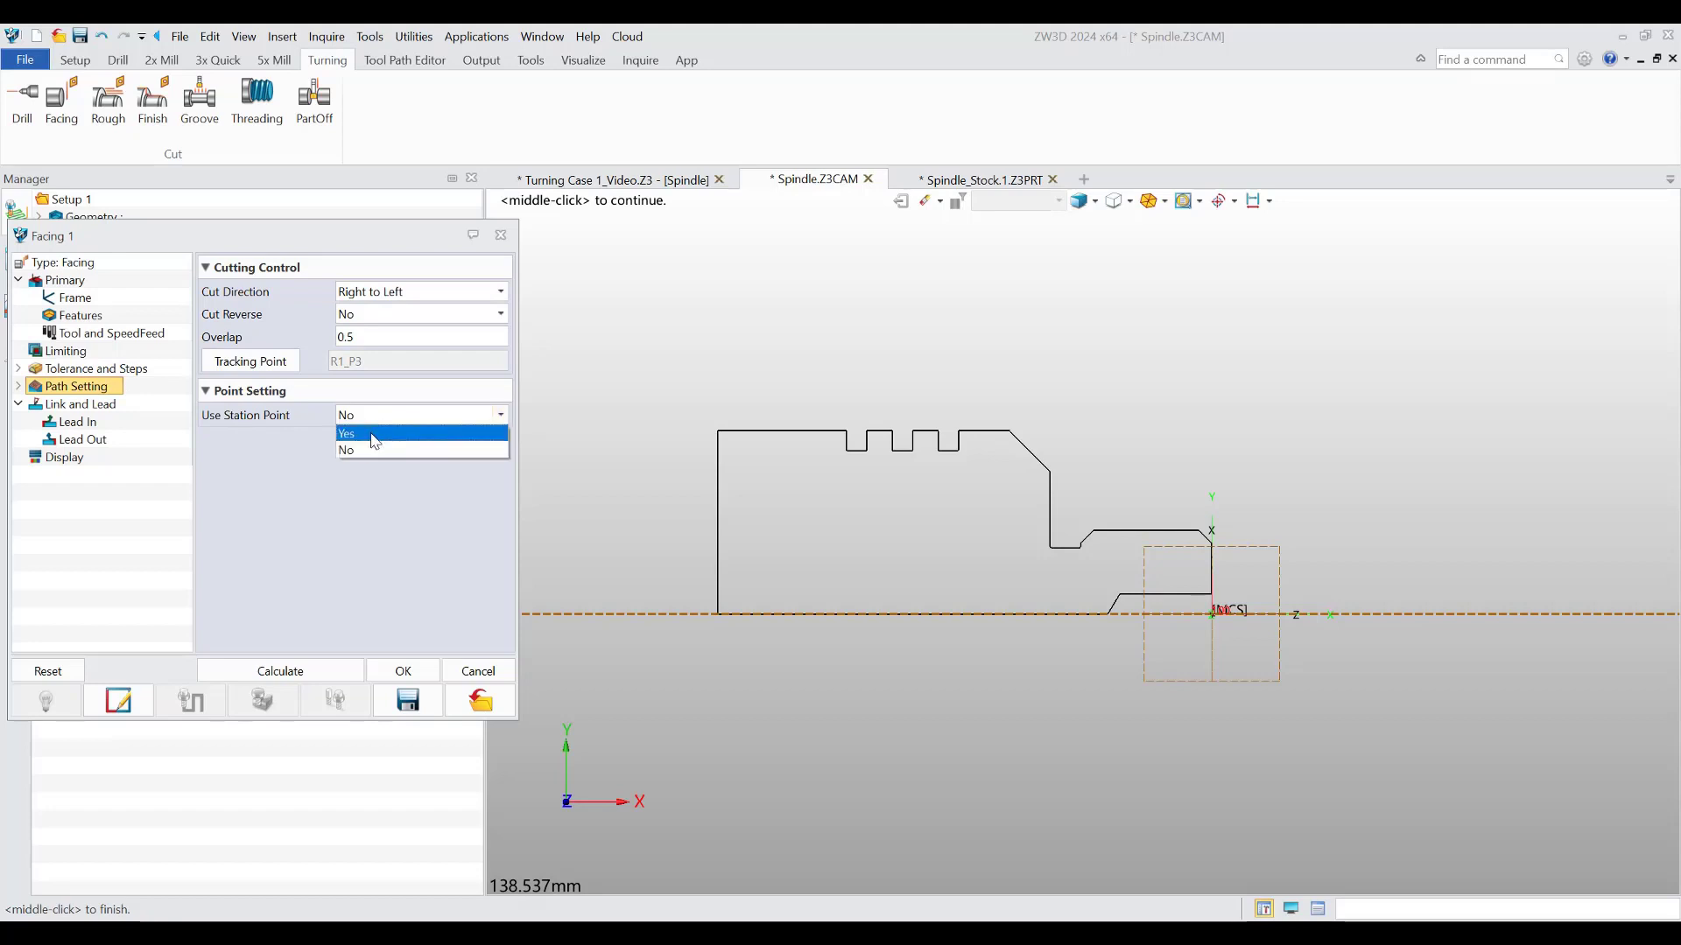
pyautogui.click(376, 432)
pyautogui.click(282, 448)
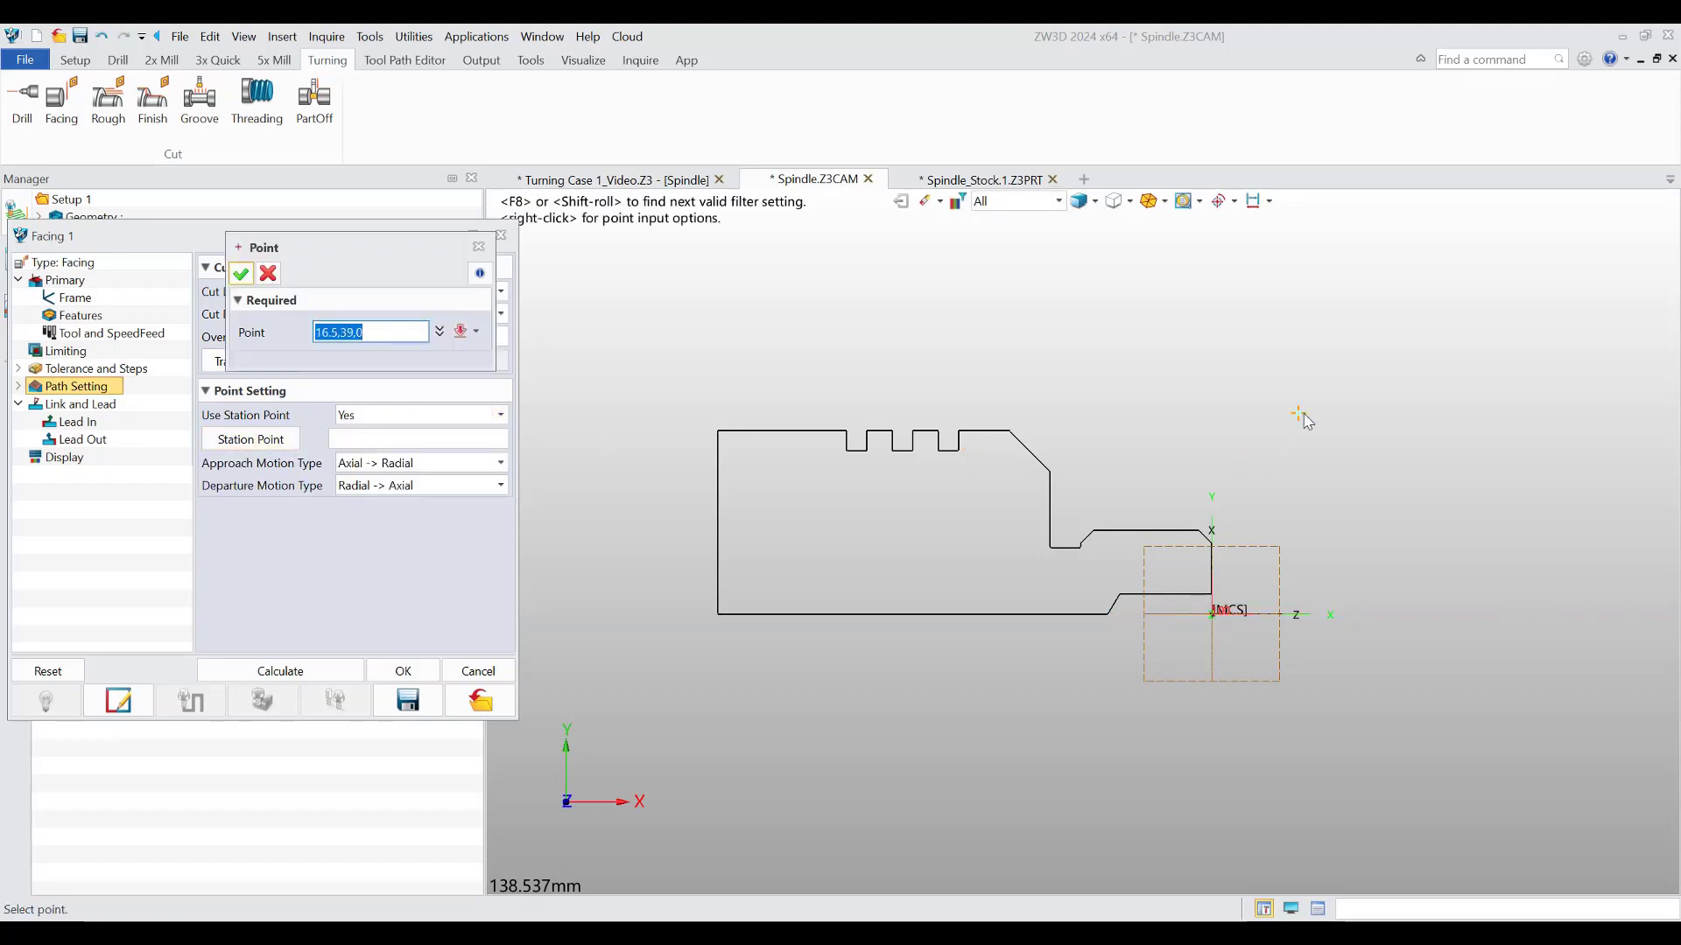
pyautogui.click(1333, 380)
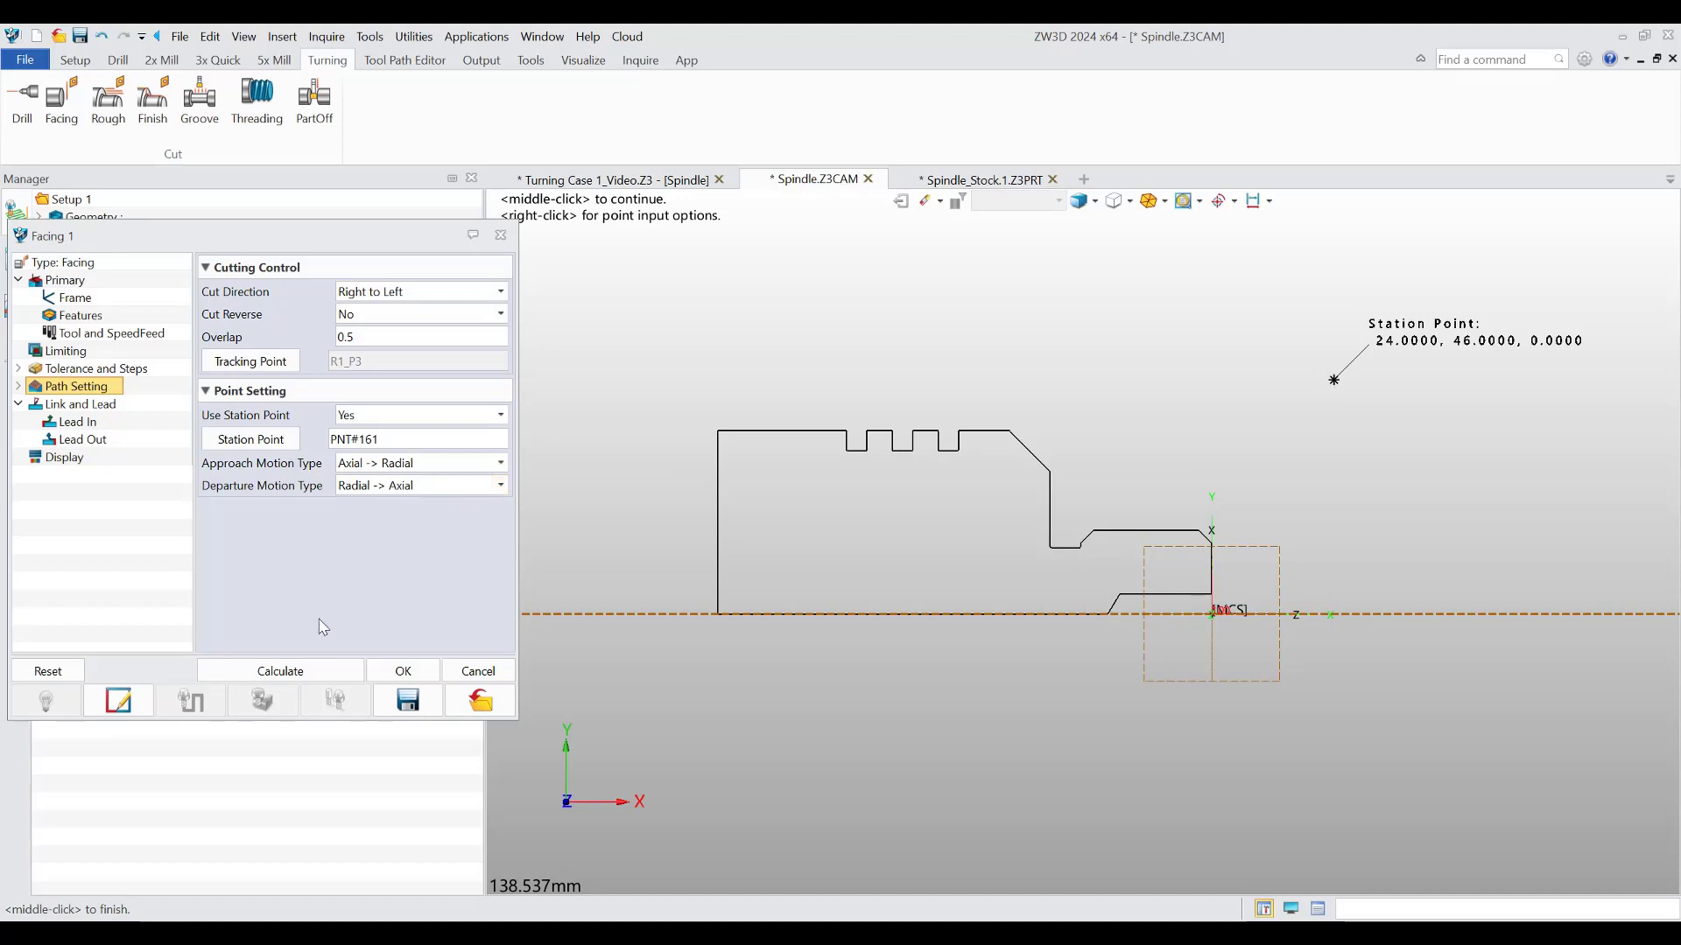
pyautogui.click(318, 667)
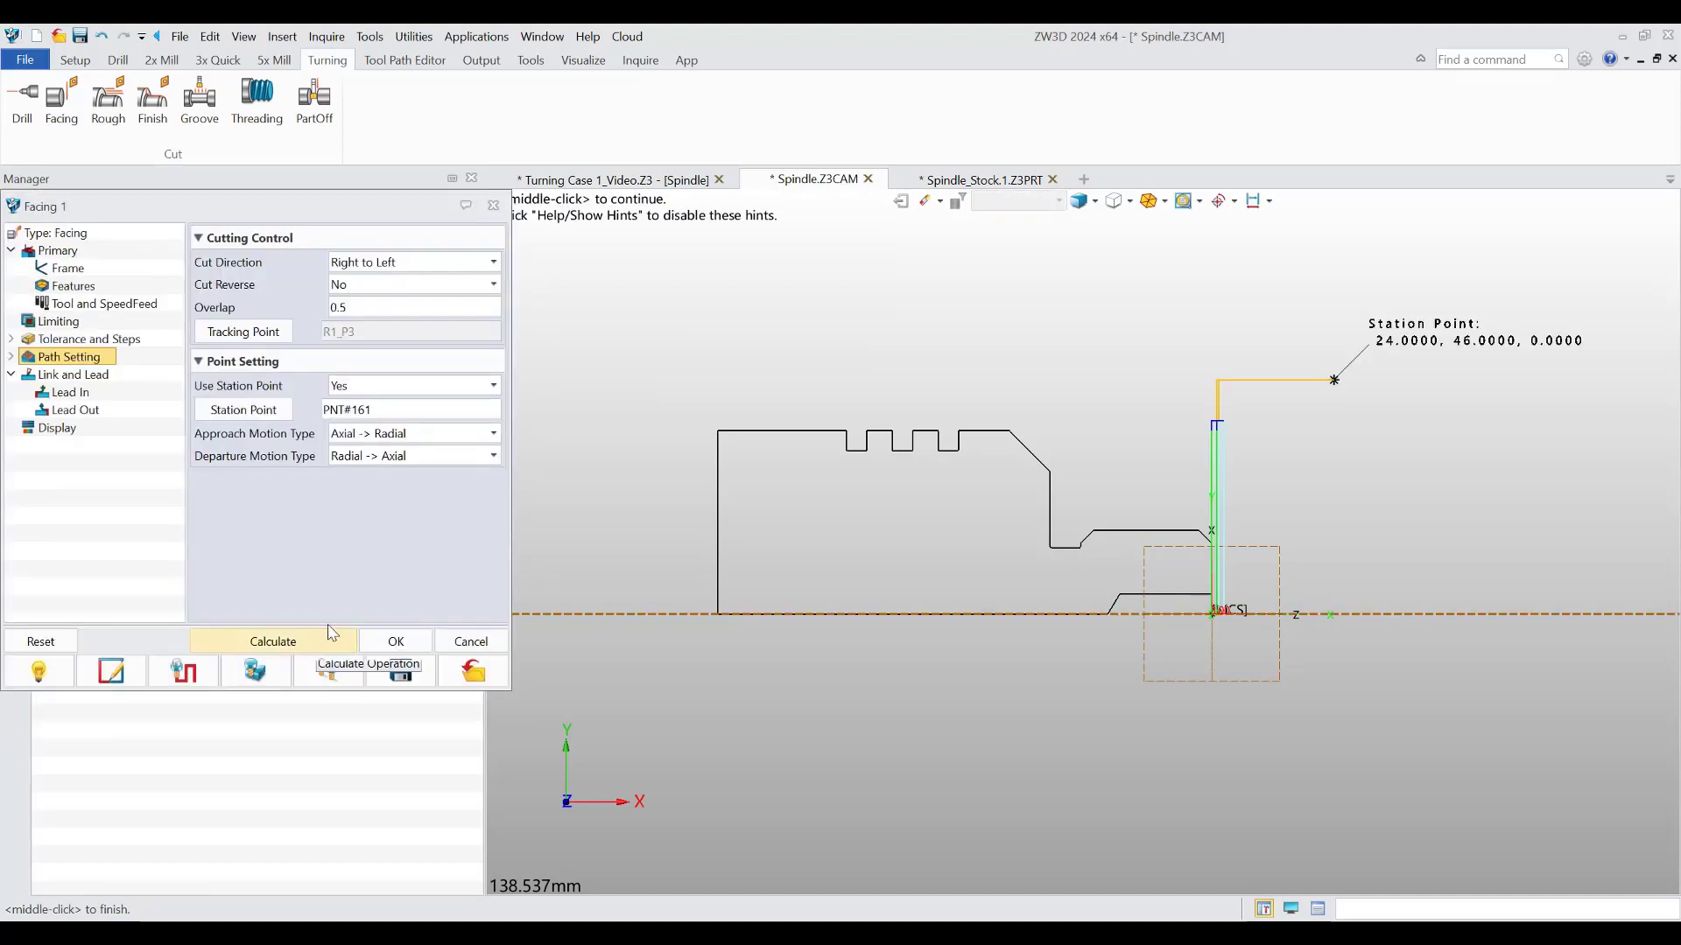
# - Run a solid verification of the facing toolpath on the stock and accept the operation
pyautogui.click(255, 671)
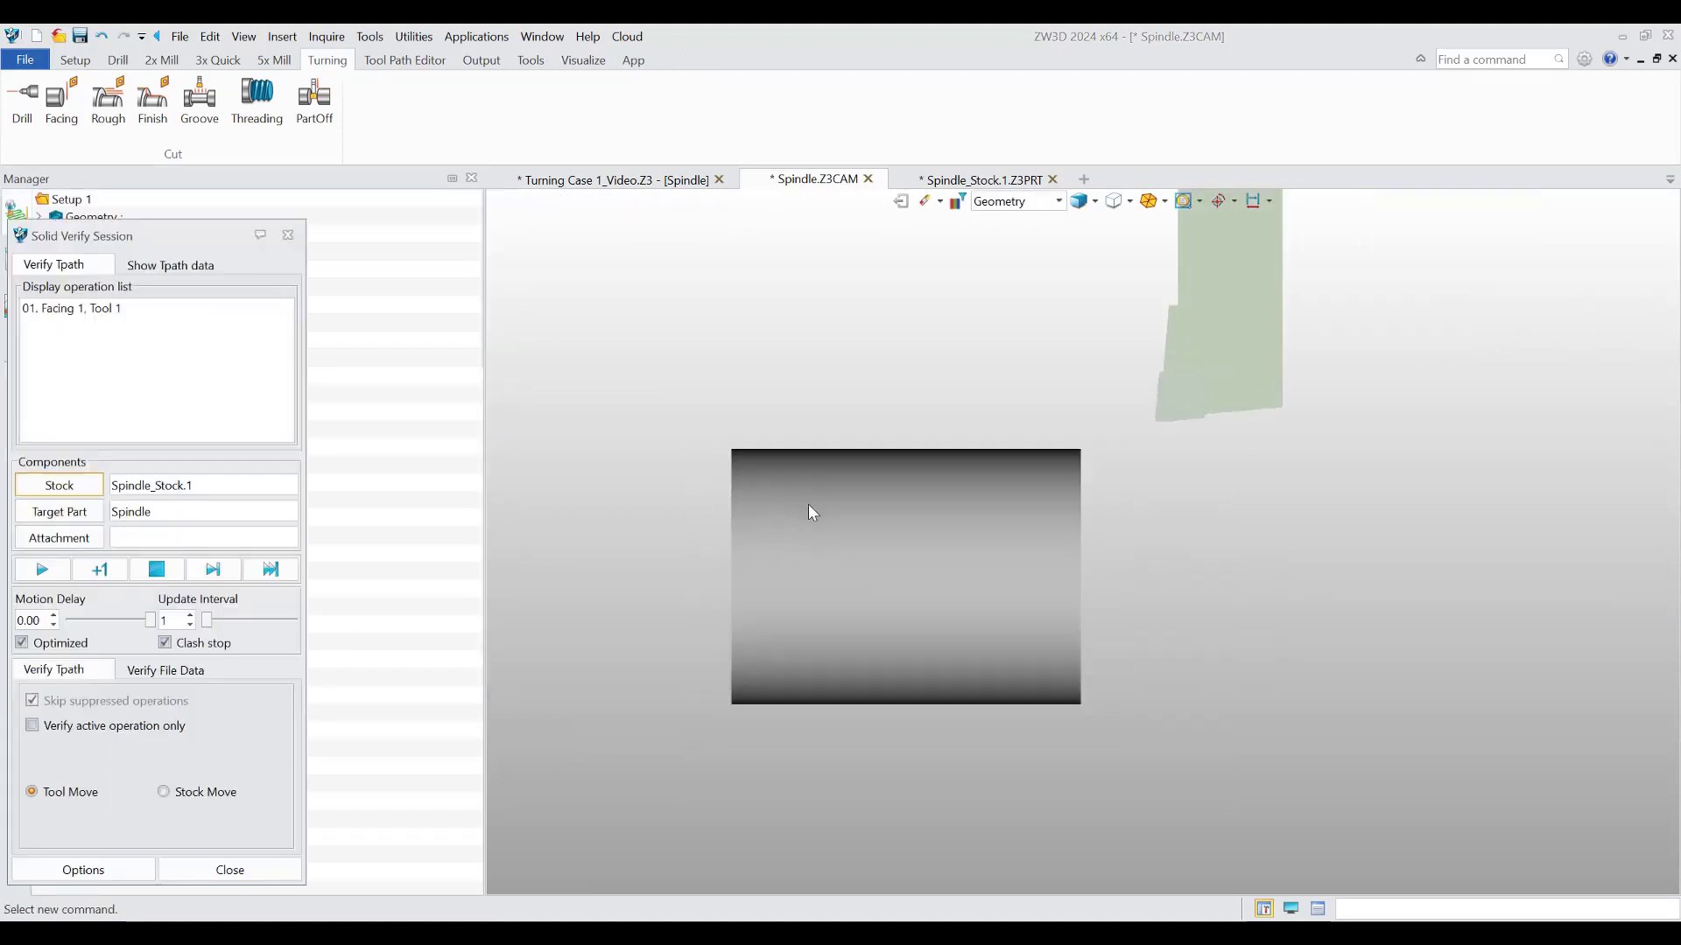
pyautogui.click(42, 569)
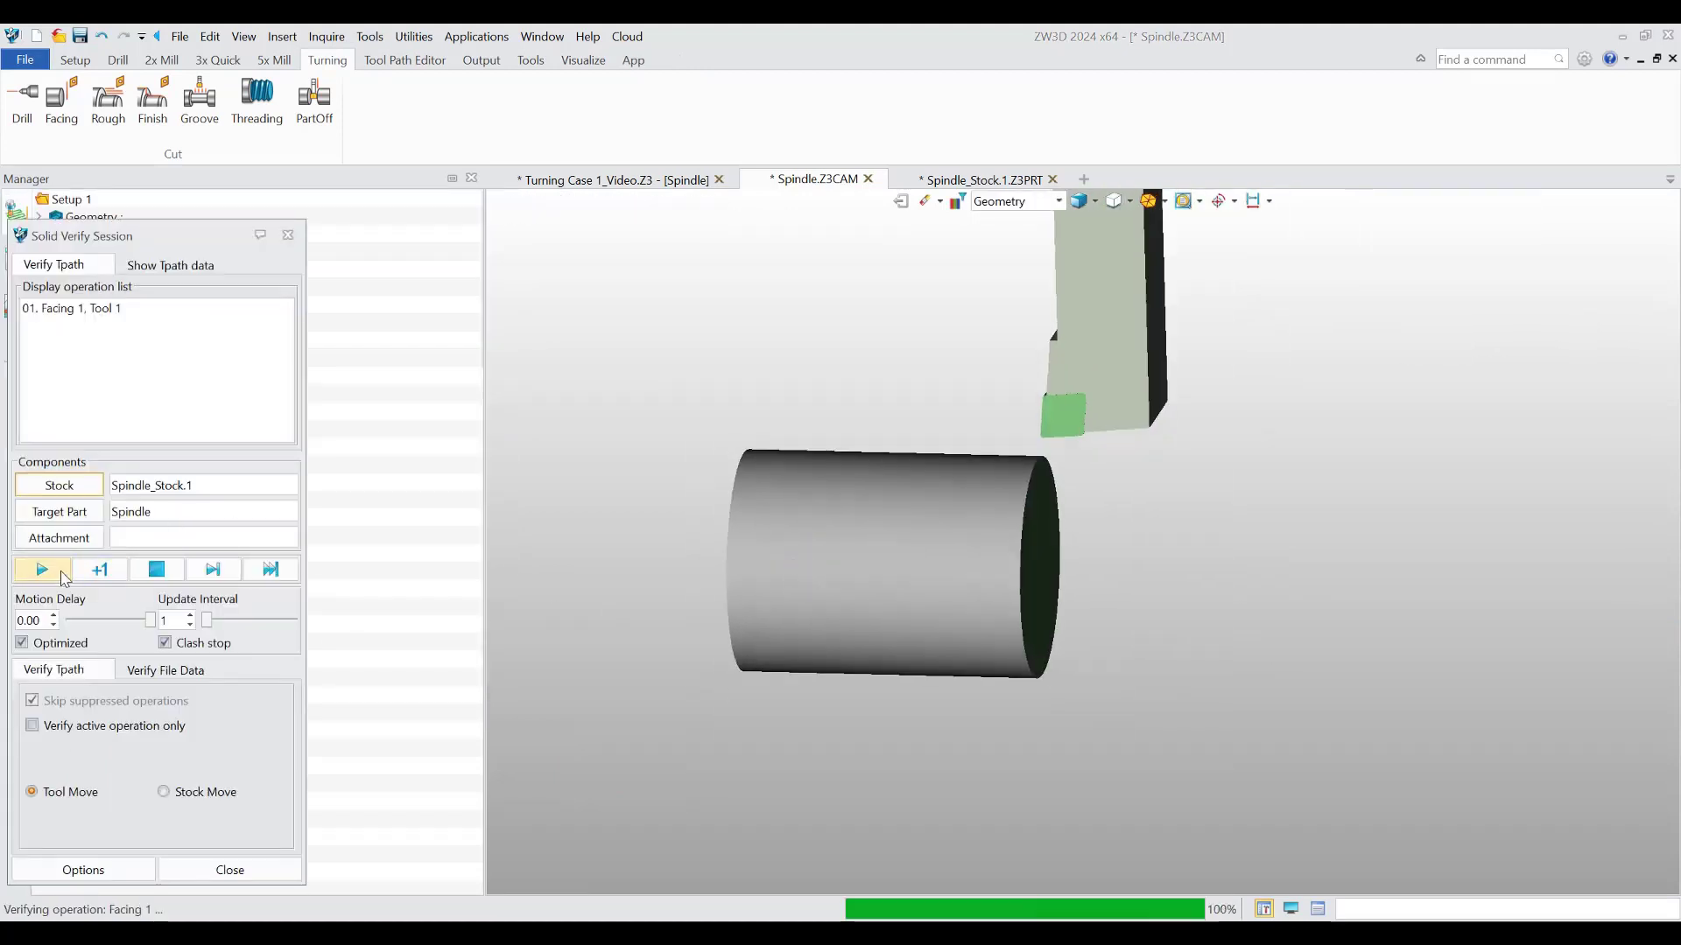
pyautogui.click(231, 870)
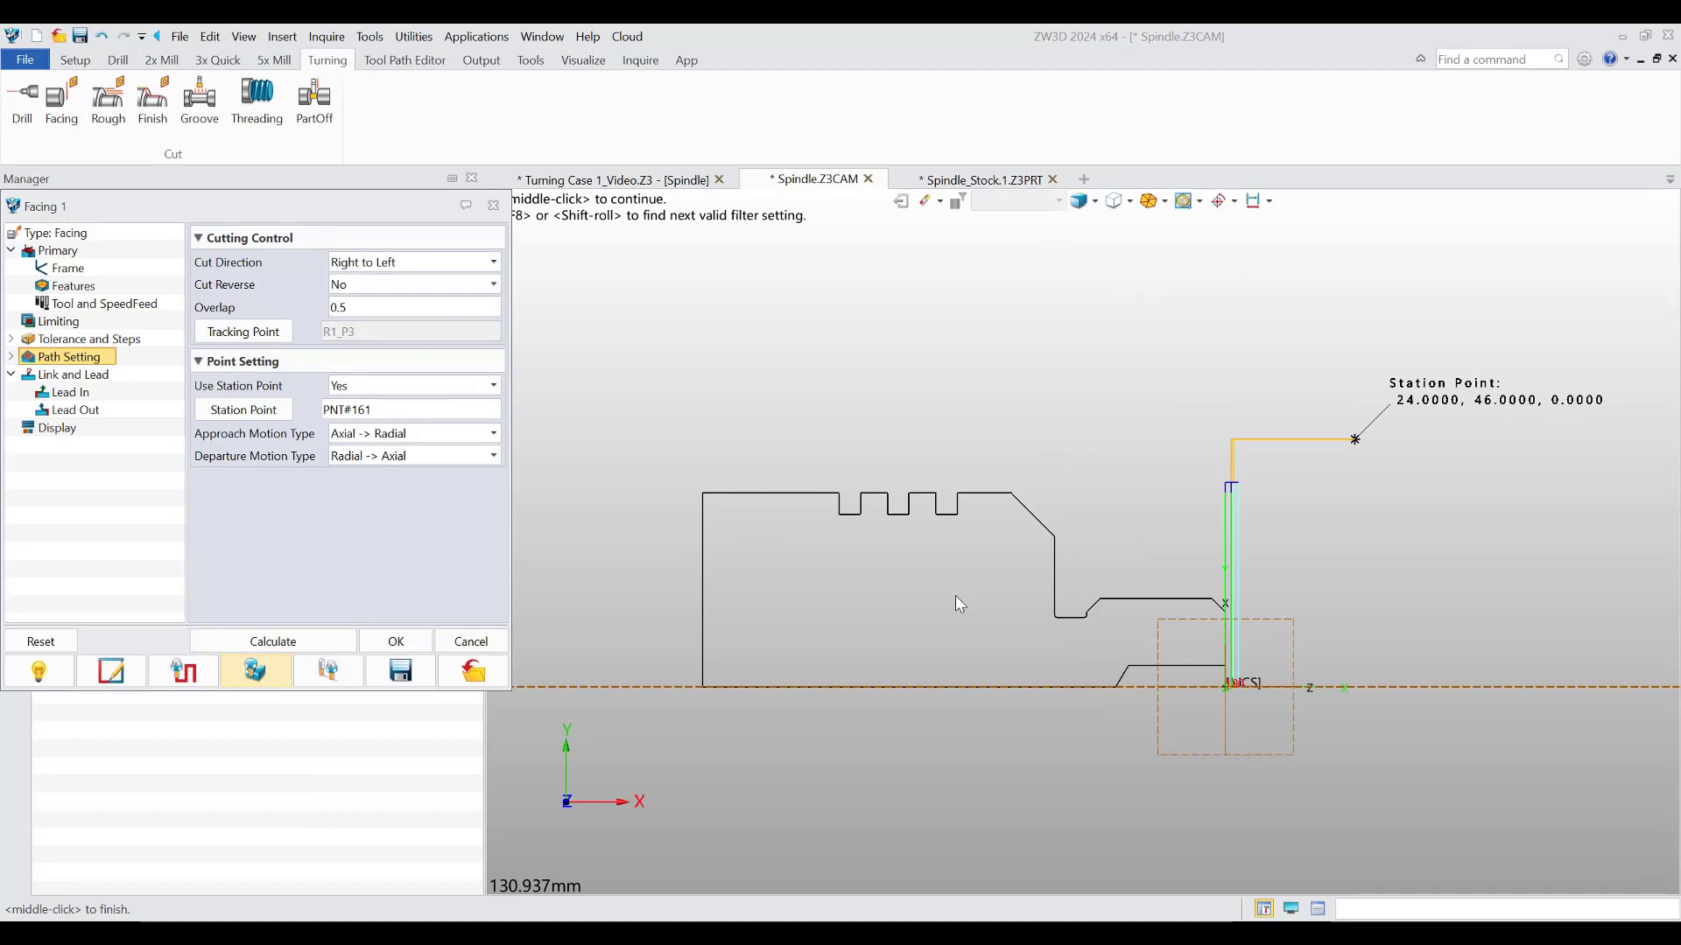
pyautogui.click(413, 638)
# - Create a Rough Turn operation with profile 1 as its feature and Tool 1 as its tool
pyautogui.click(107, 101)
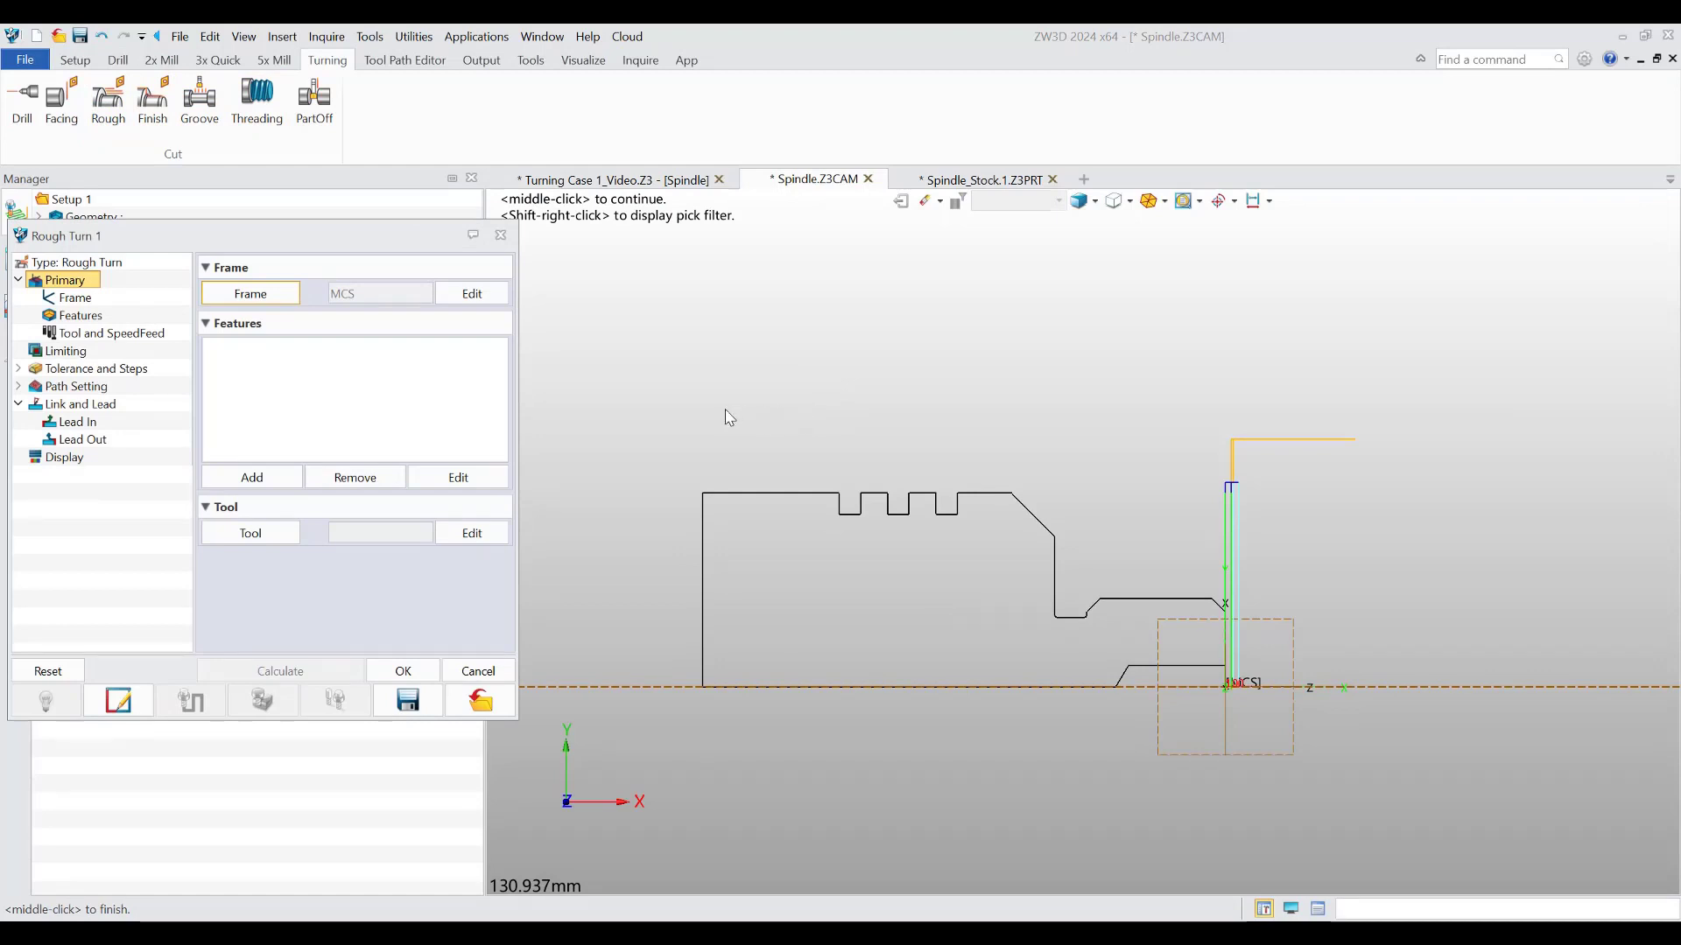
pyautogui.click(263, 474)
pyautogui.click(539, 273)
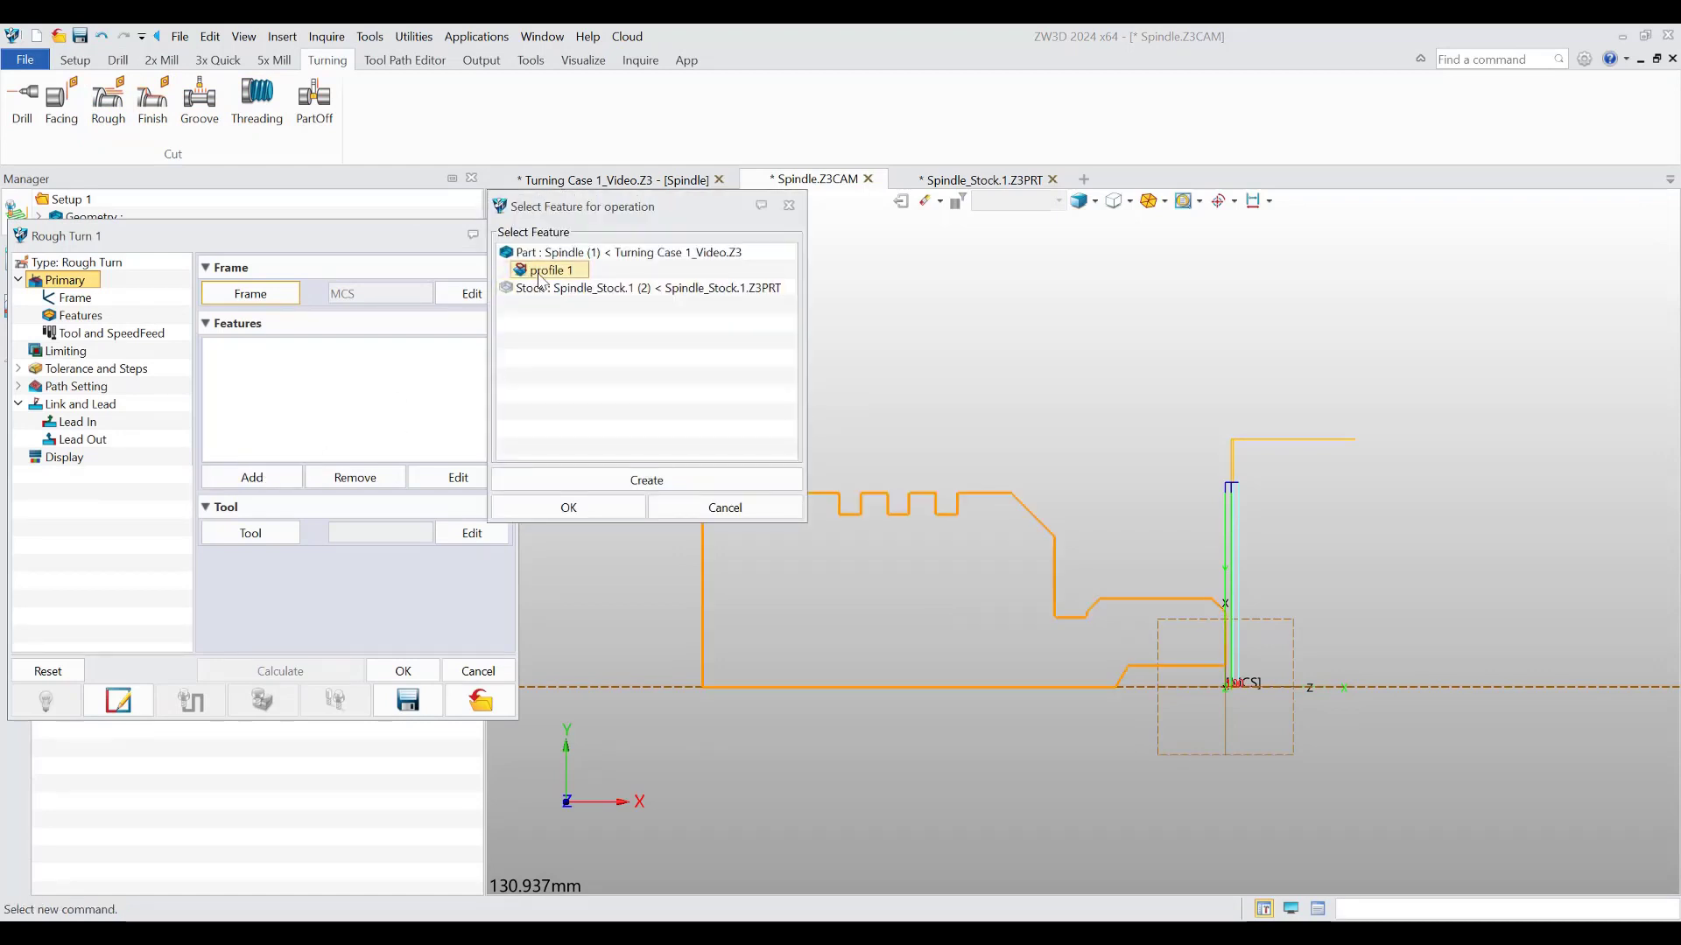
pyautogui.click(587, 506)
pyautogui.click(254, 534)
pyautogui.doubleClick(333, 612)
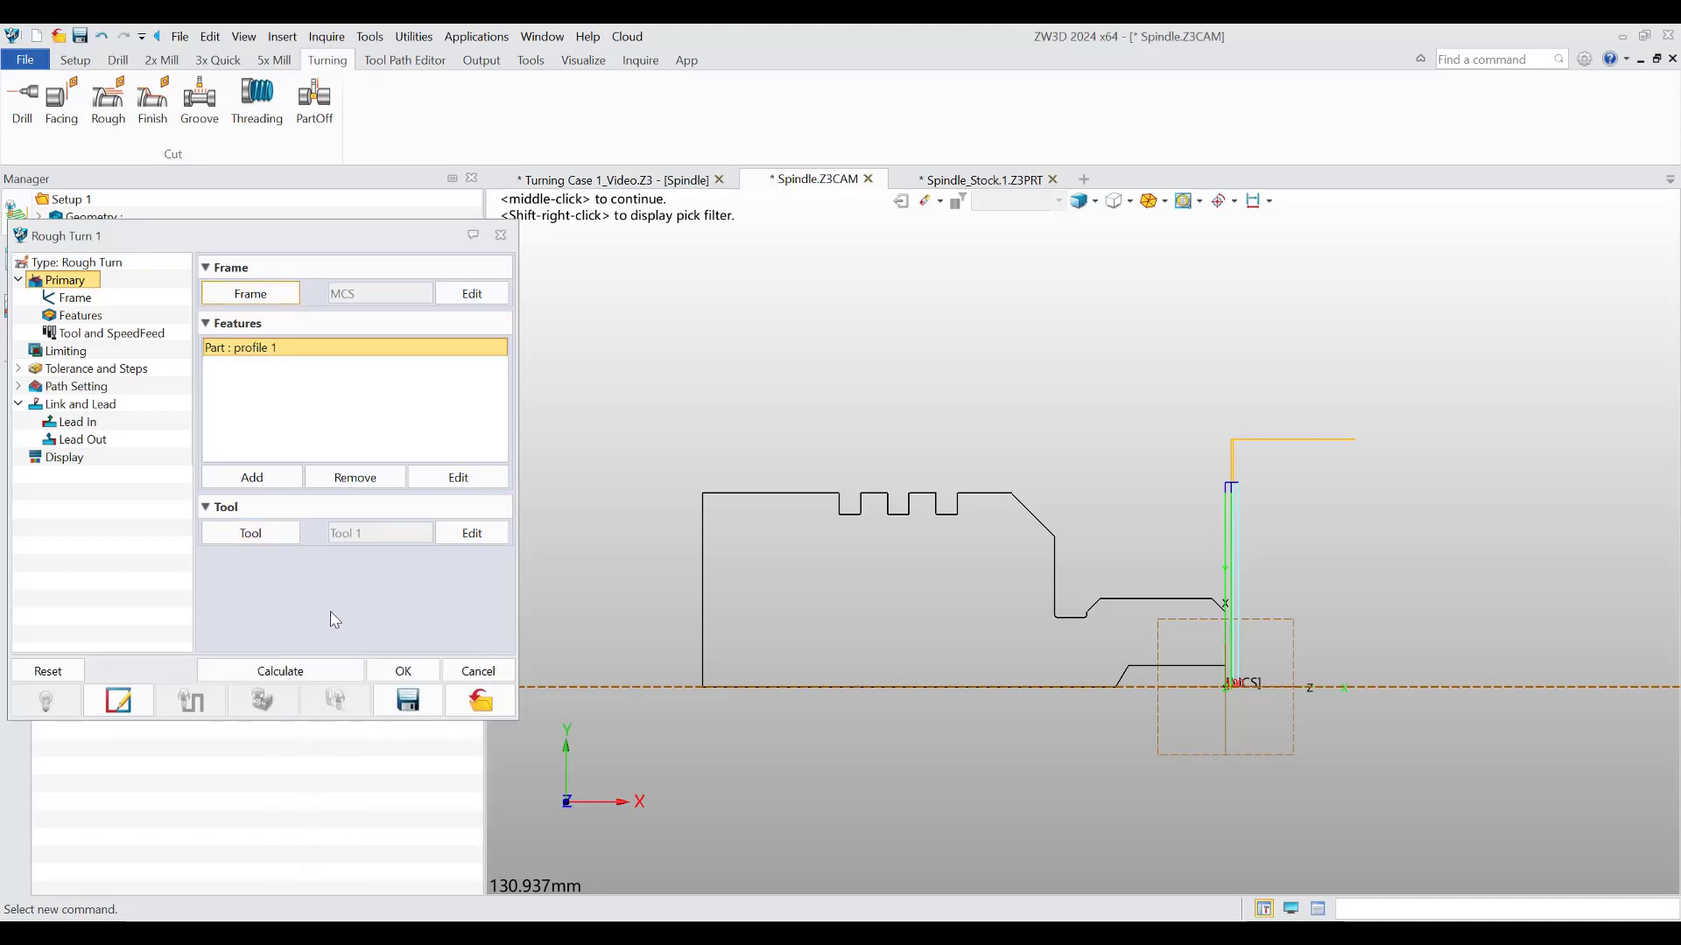
# - Limit the rough turn with a right trim plane at point (0, 13.95, 0) and a left one at (-97, 36, 0)
pyautogui.click(127, 372)
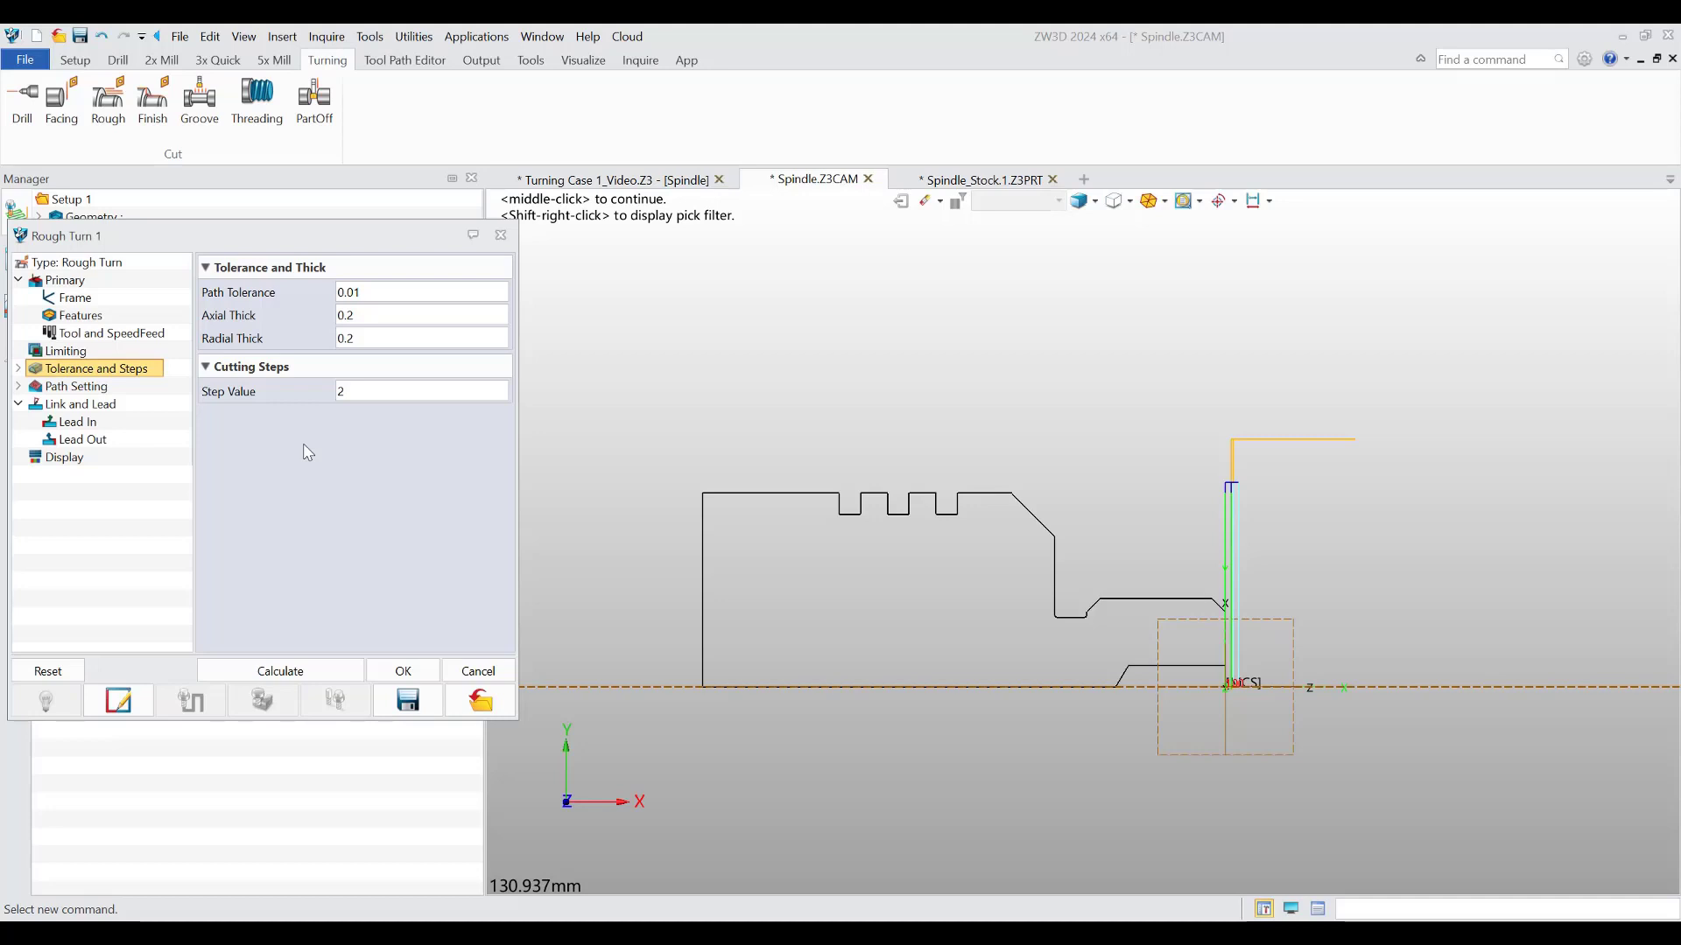
pyautogui.click(91, 353)
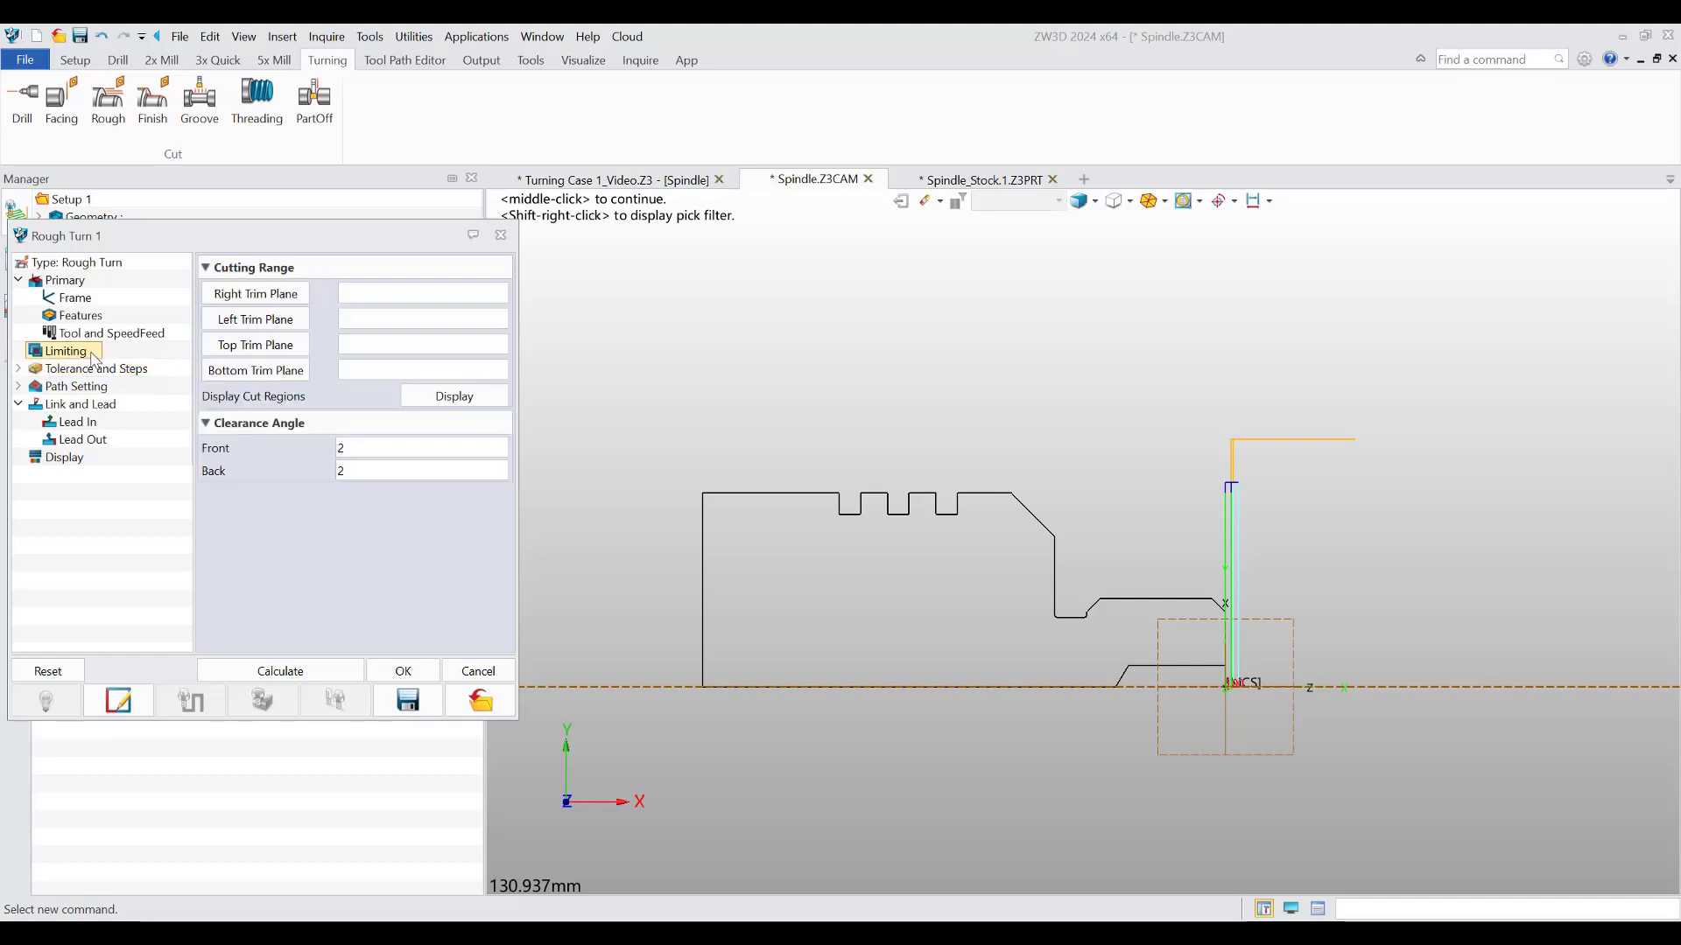
pyautogui.click(272, 295)
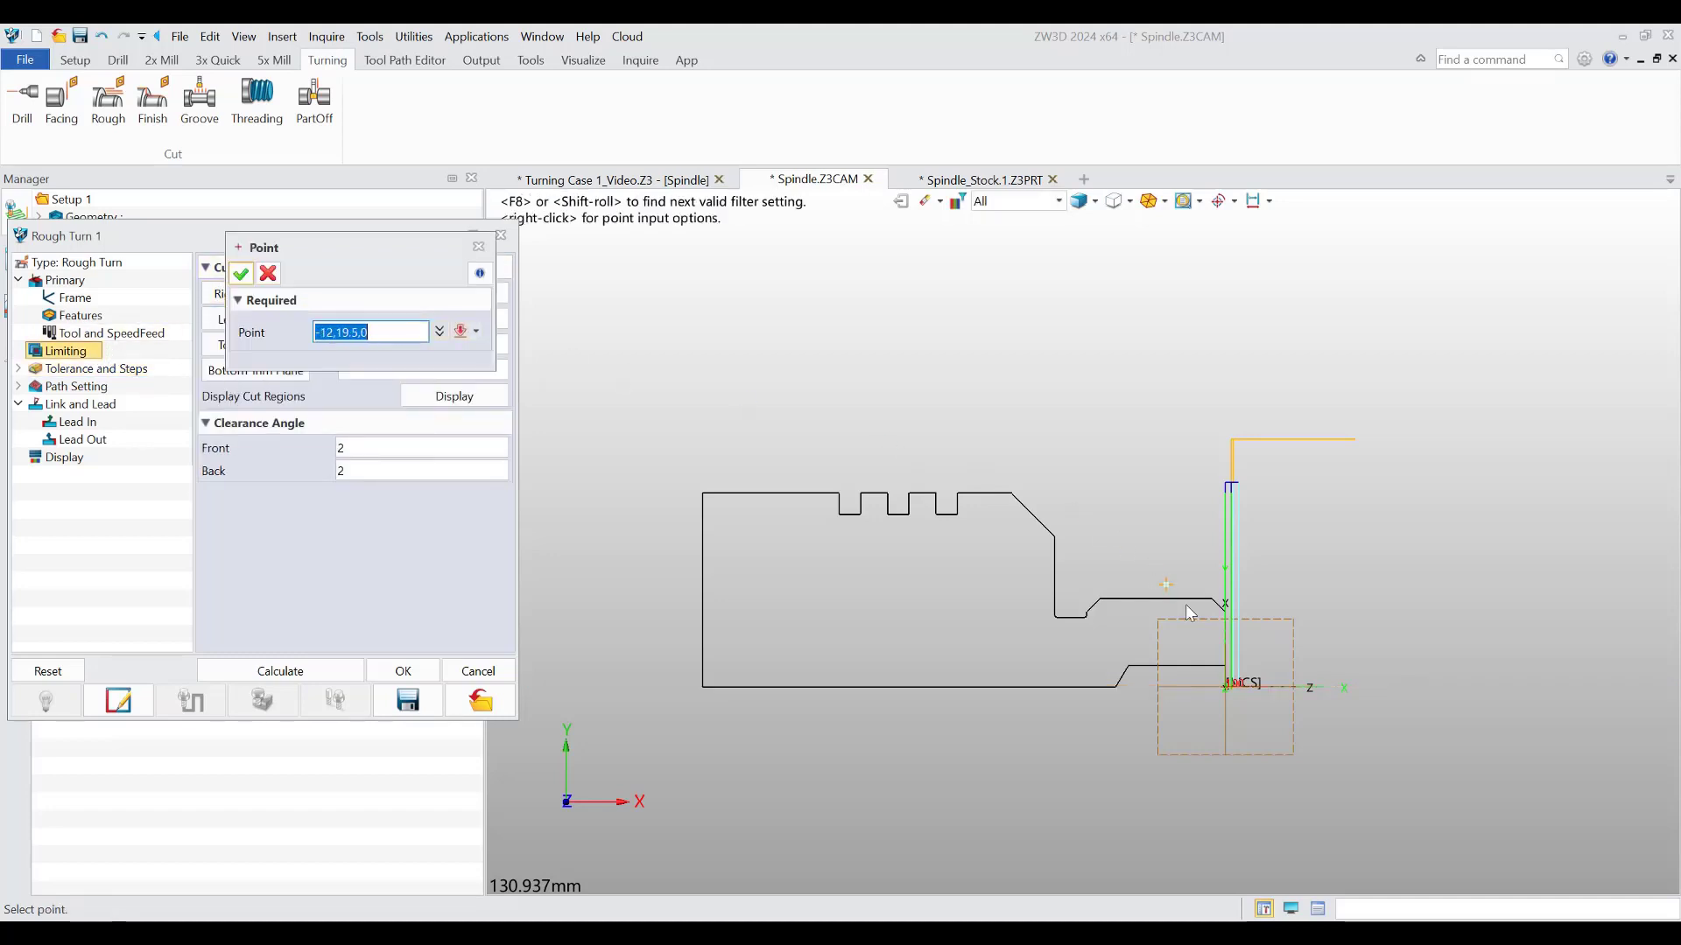
pyautogui.click(1227, 612)
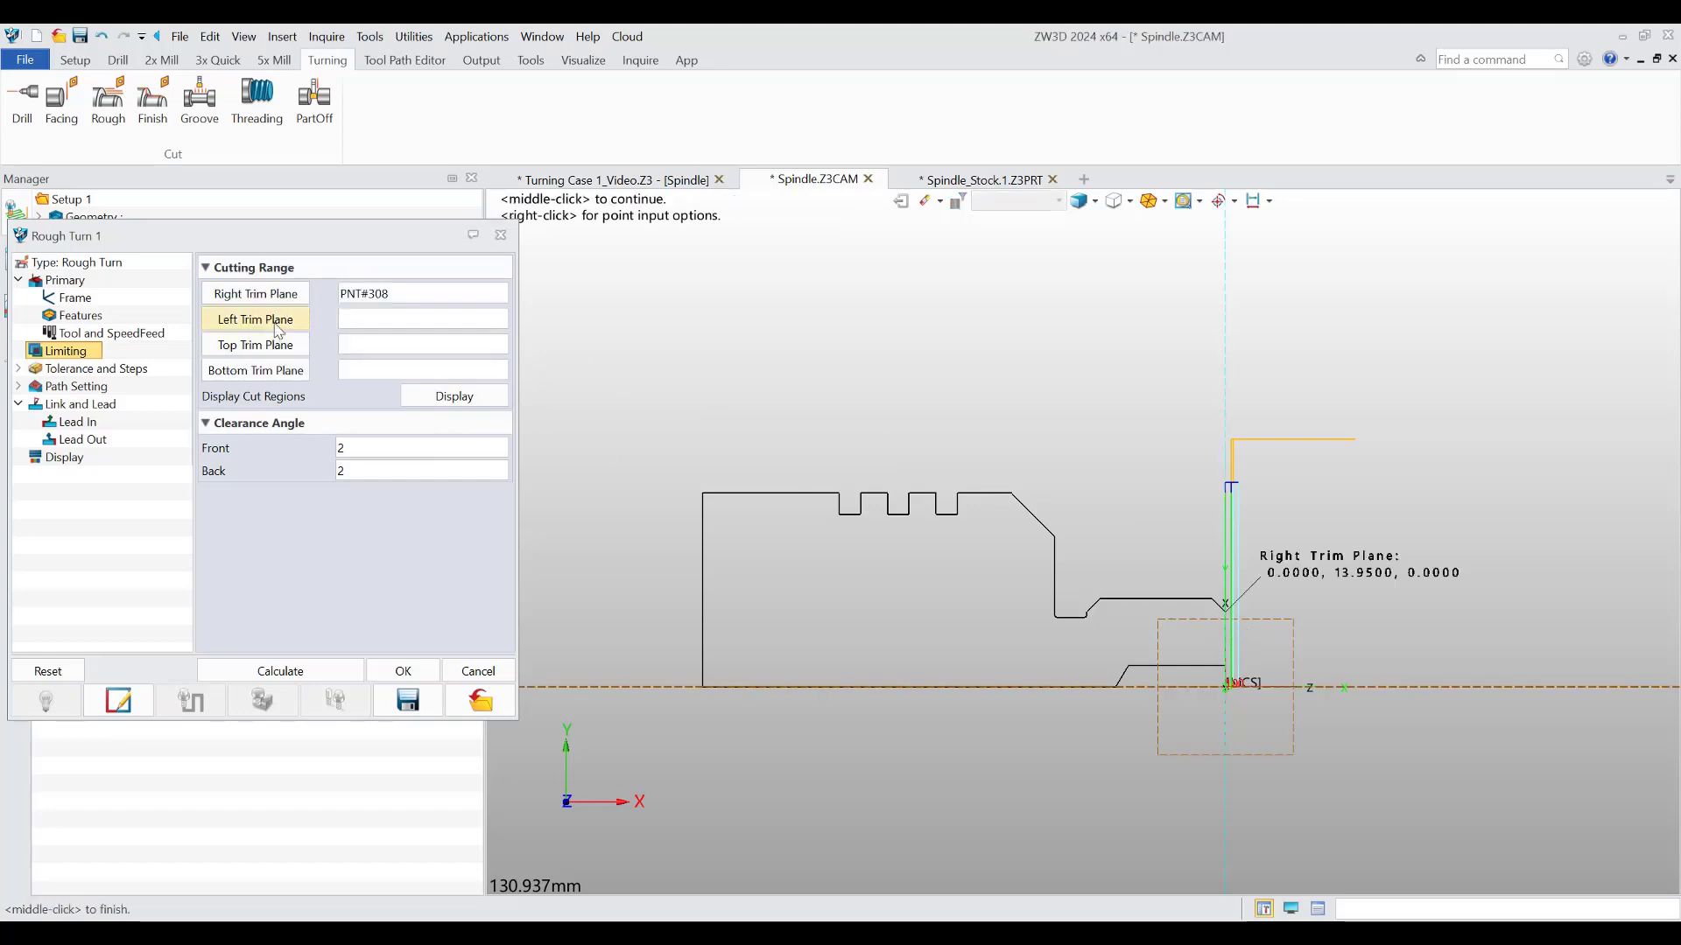
pyautogui.click(702, 494)
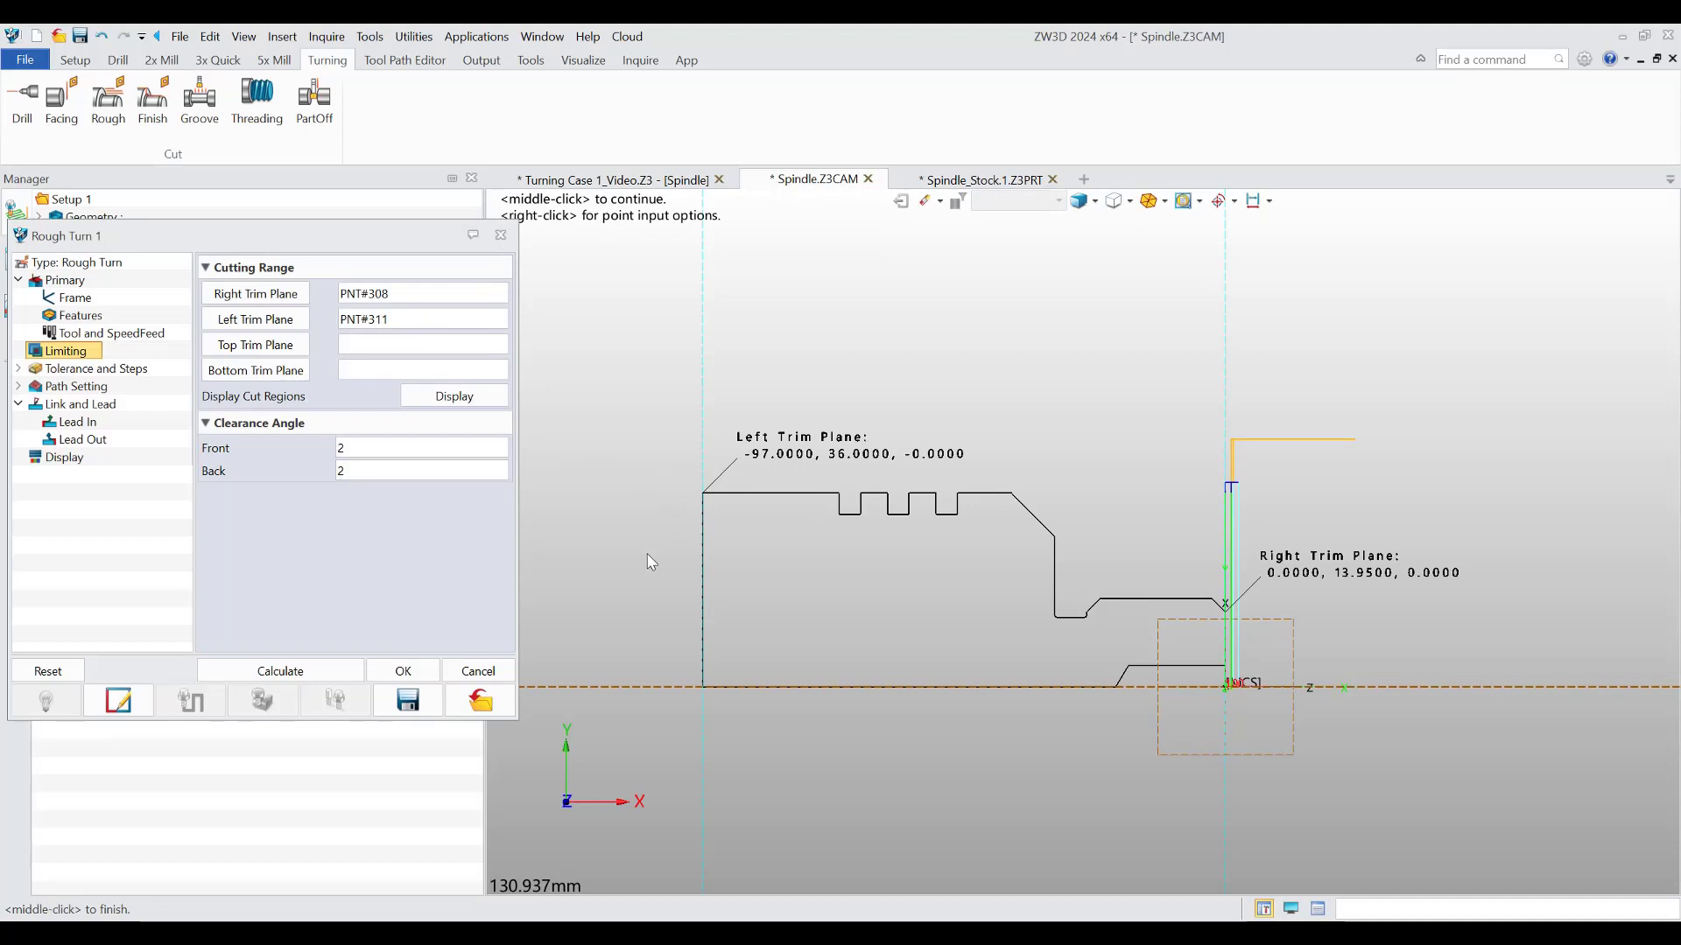
# - Enable the use of a station point for the rough turn and accept the operation
pyautogui.click(79, 386)
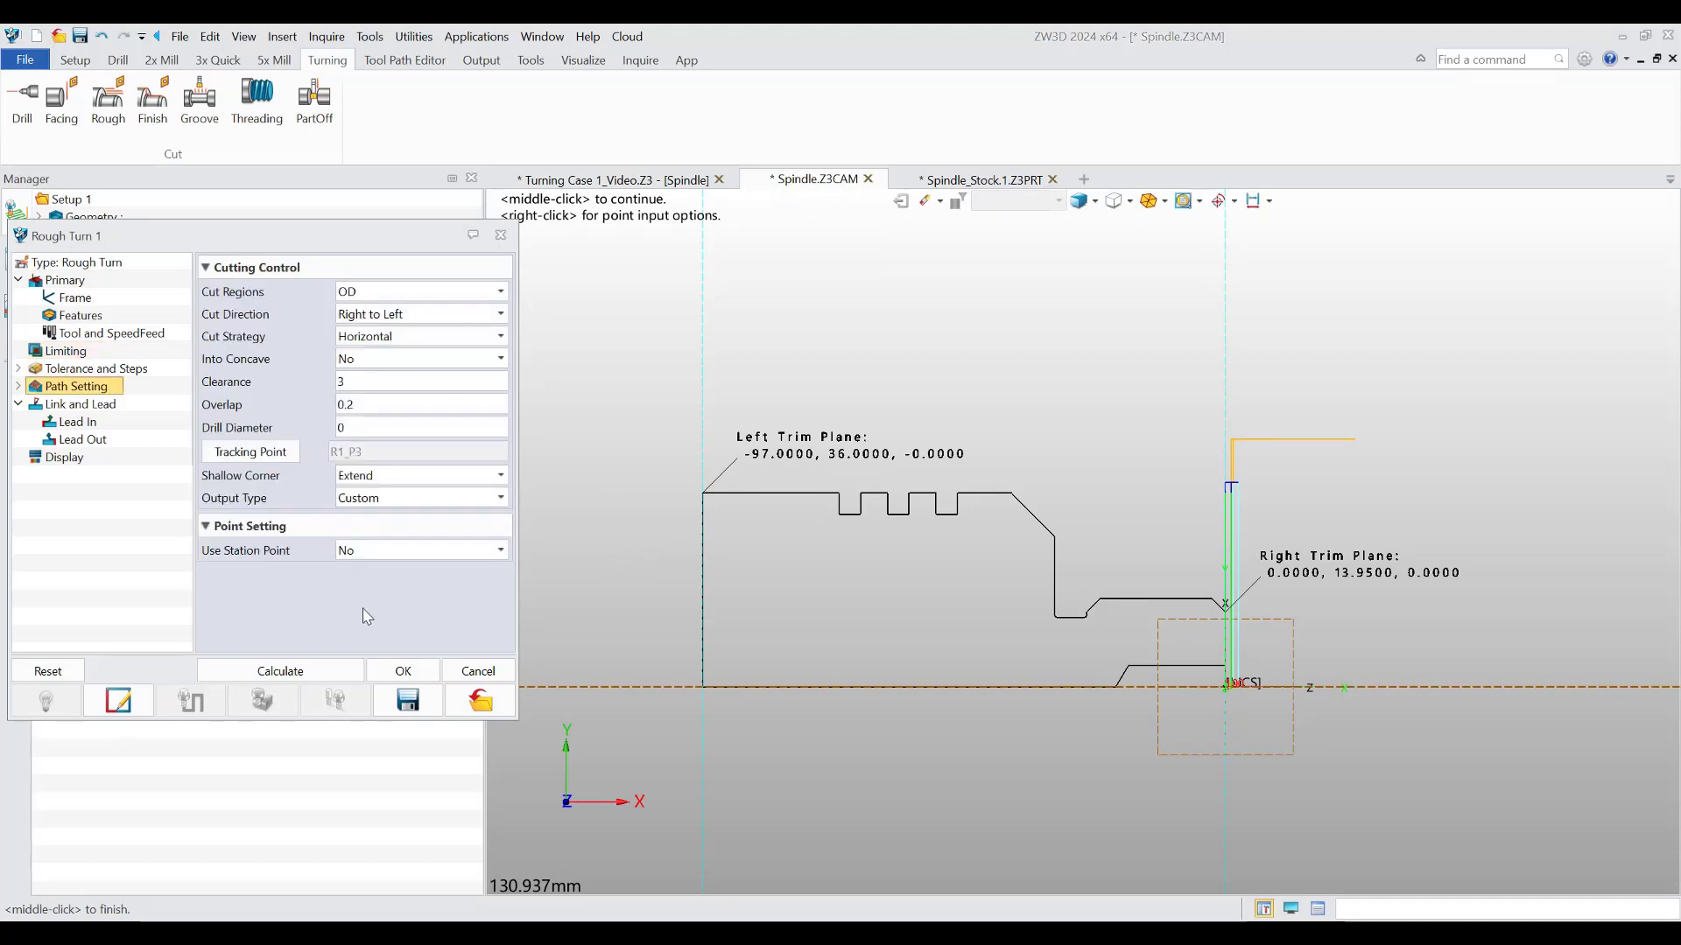
pyautogui.click(420, 552)
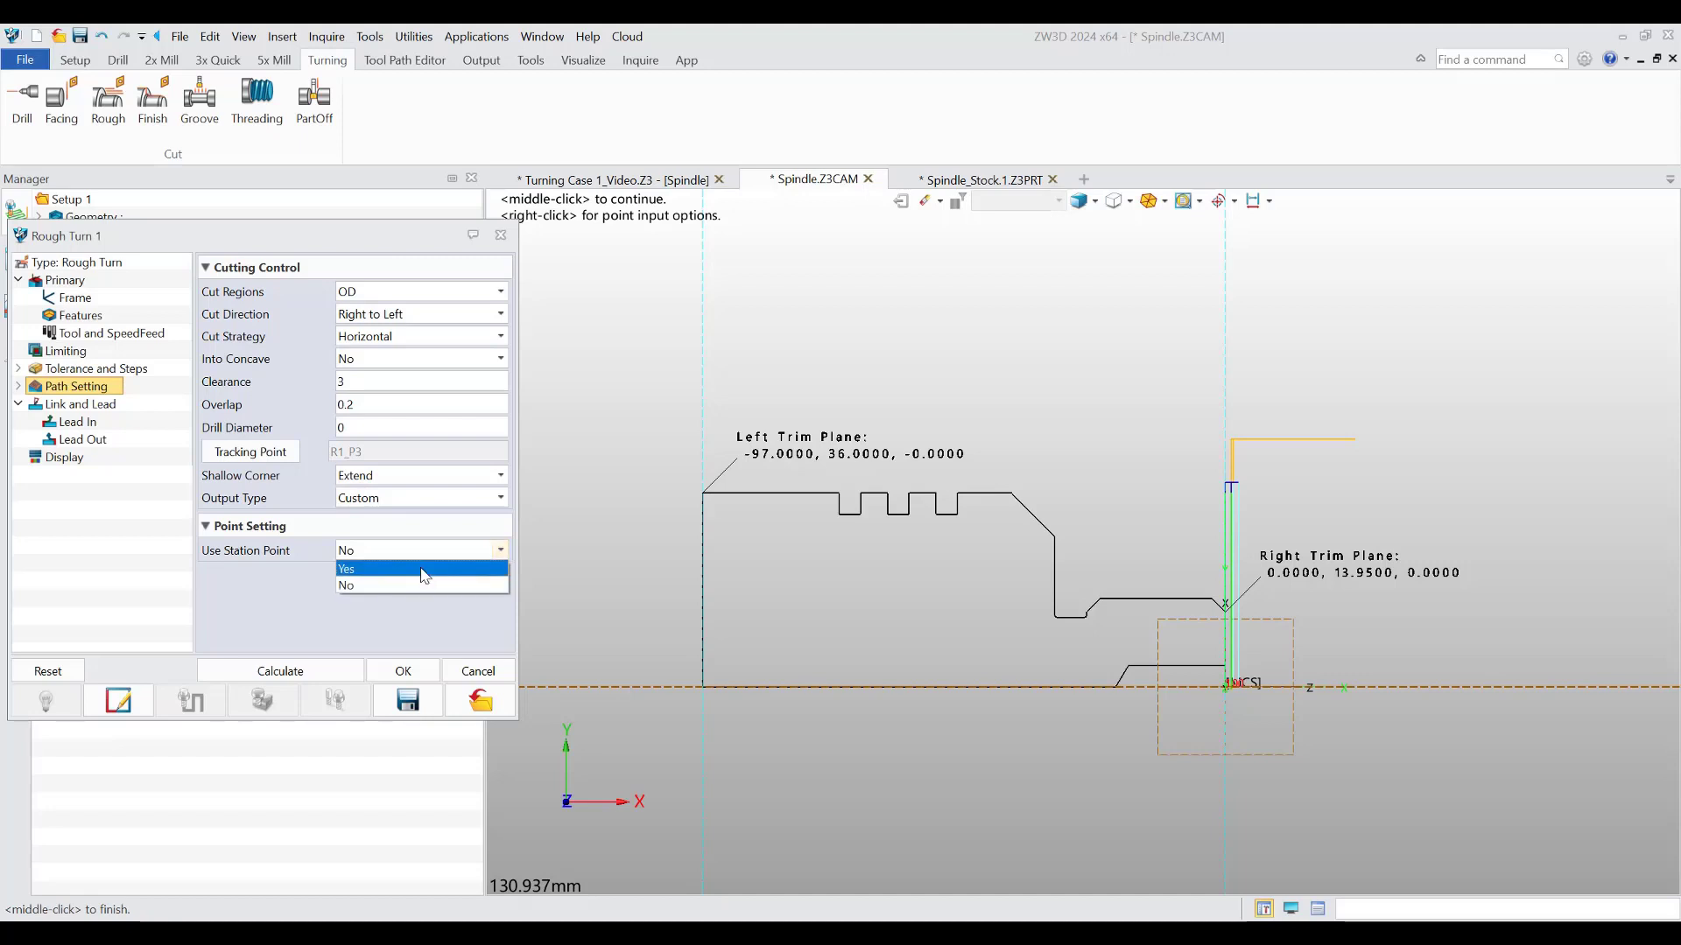
pyautogui.click(423, 570)
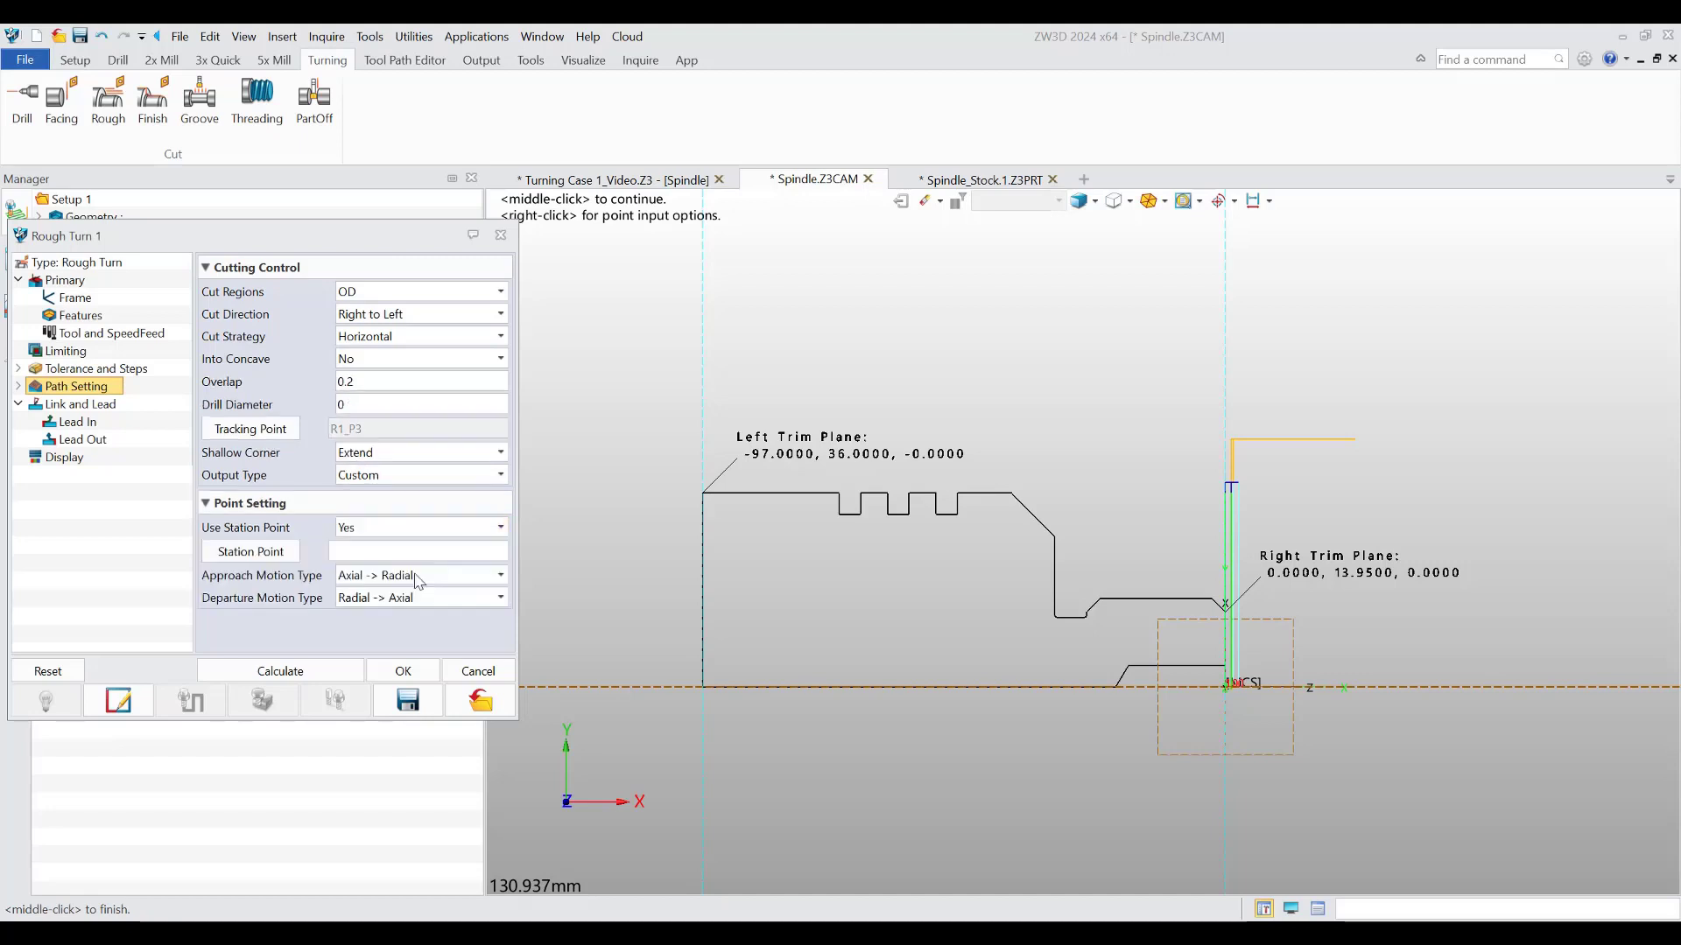
pyautogui.click(436, 674)
# - Copy the station point reference PNT#161 from the Facing 1 operation
pyautogui.click(38, 323)
pyautogui.doubleClick(110, 341)
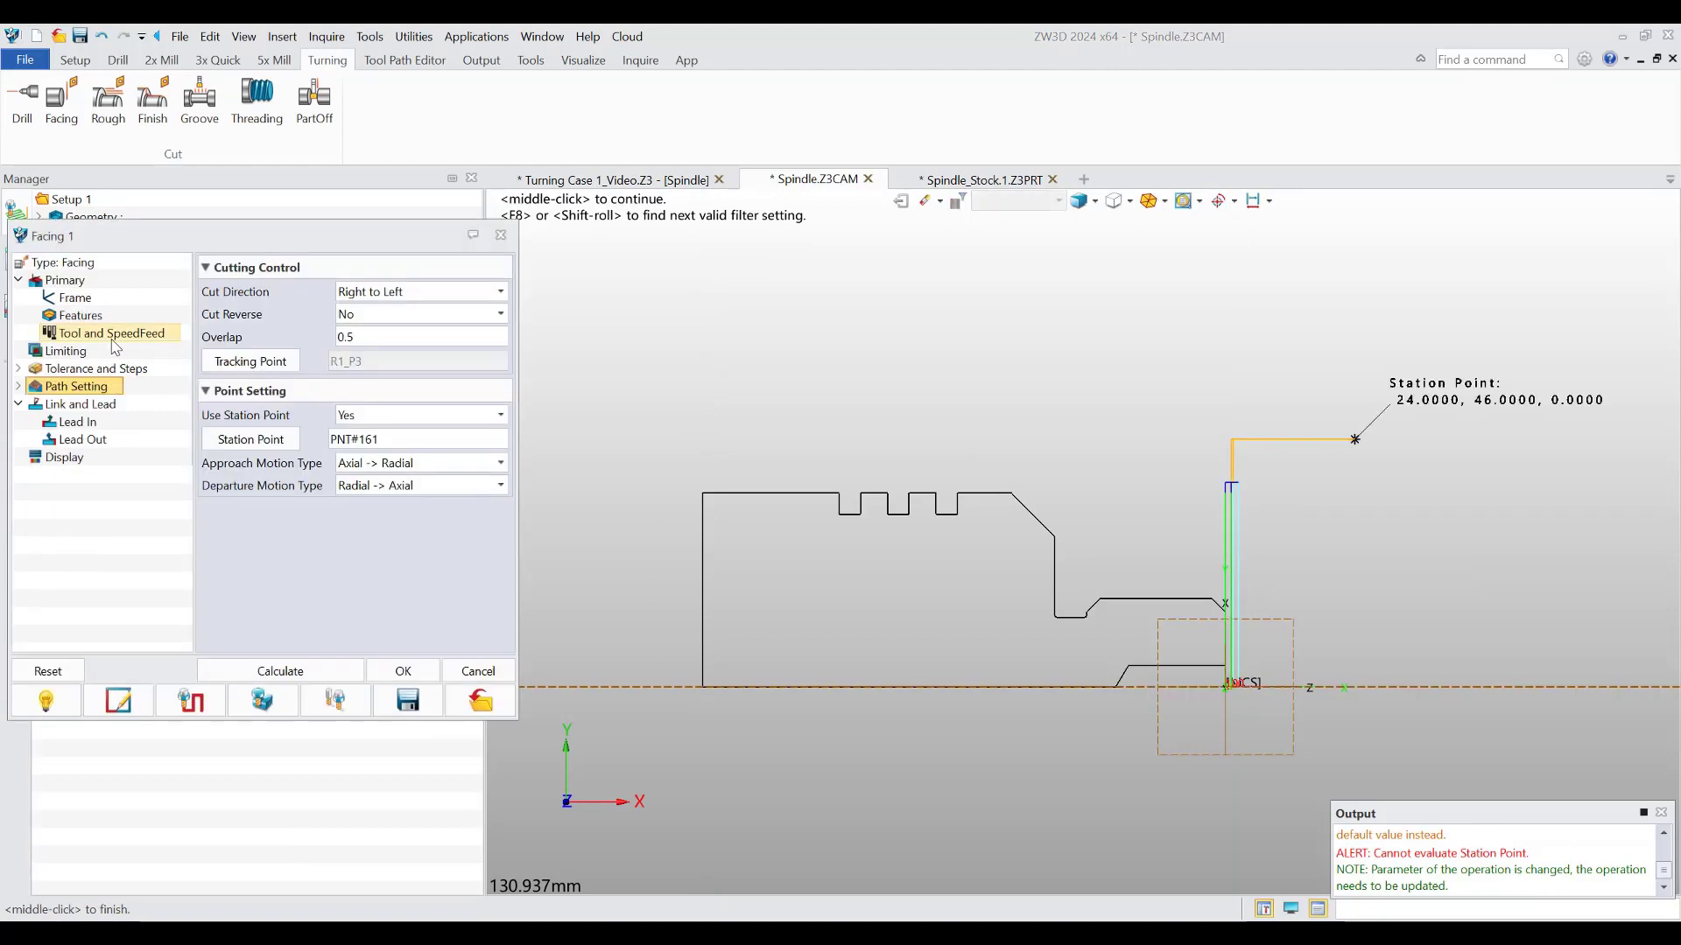
pyautogui.moveTo(419, 437); pyautogui.dragTo(303, 438)
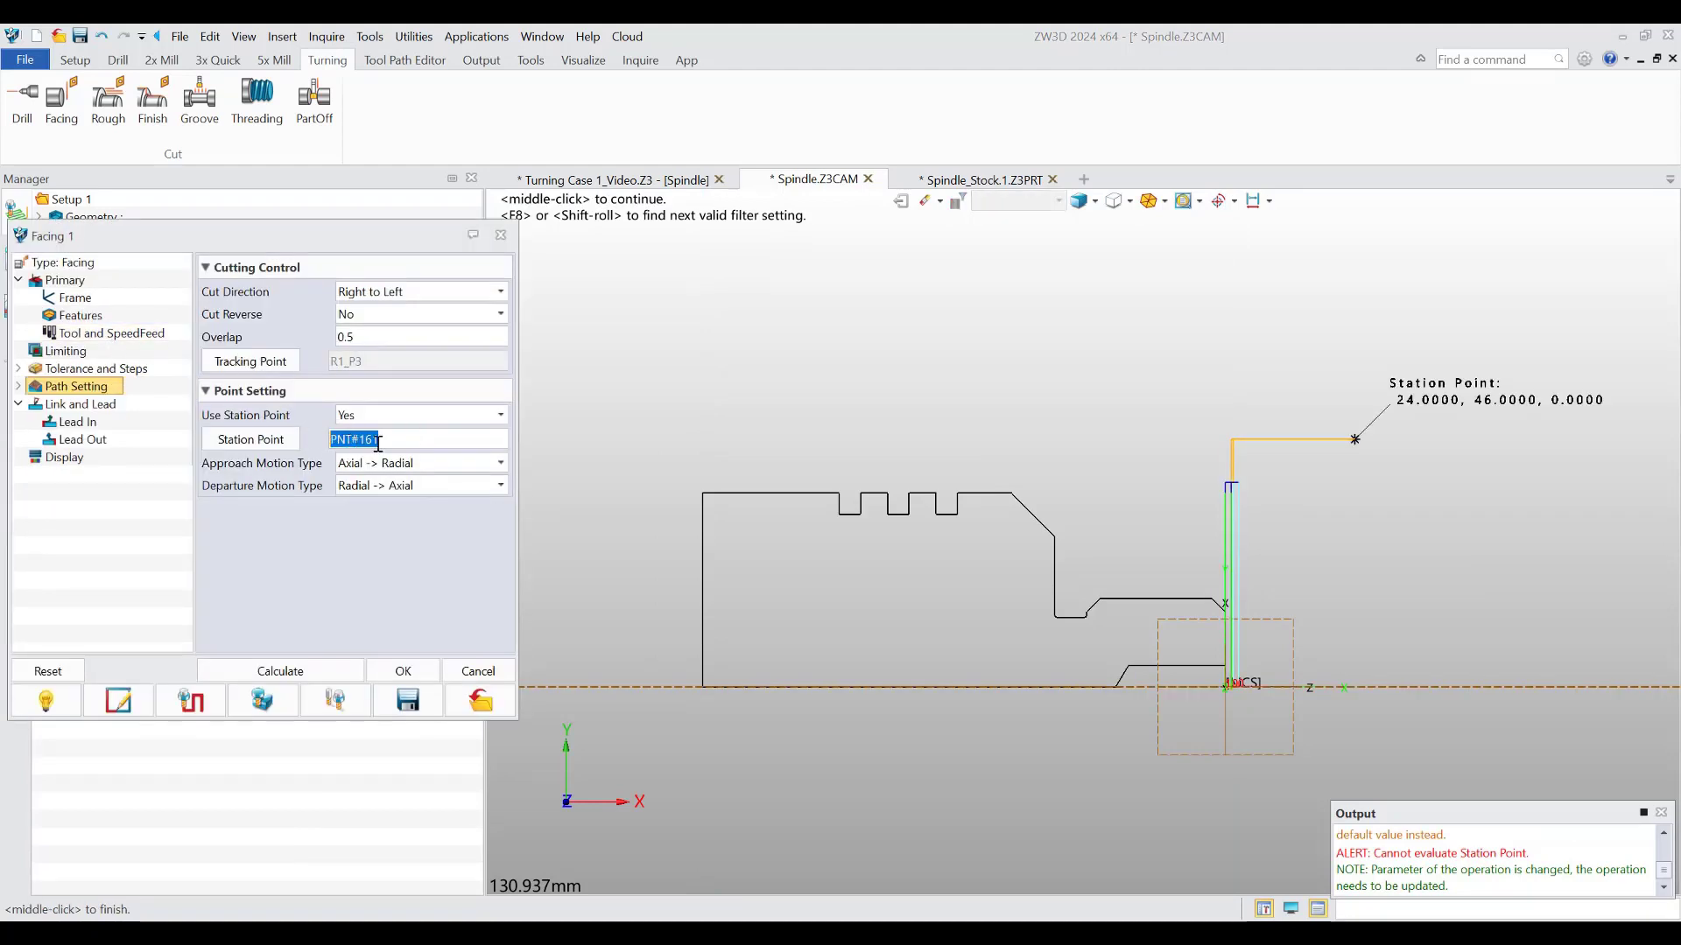
pyautogui.rightClick(378, 442)
pyautogui.click(420, 516)
pyautogui.click(403, 670)
# - Paste PNT#161 as the station point of the Rough Turn 1 operation
pyautogui.doubleClick(127, 412)
pyautogui.rightClick(364, 575)
pyautogui.click(417, 680)
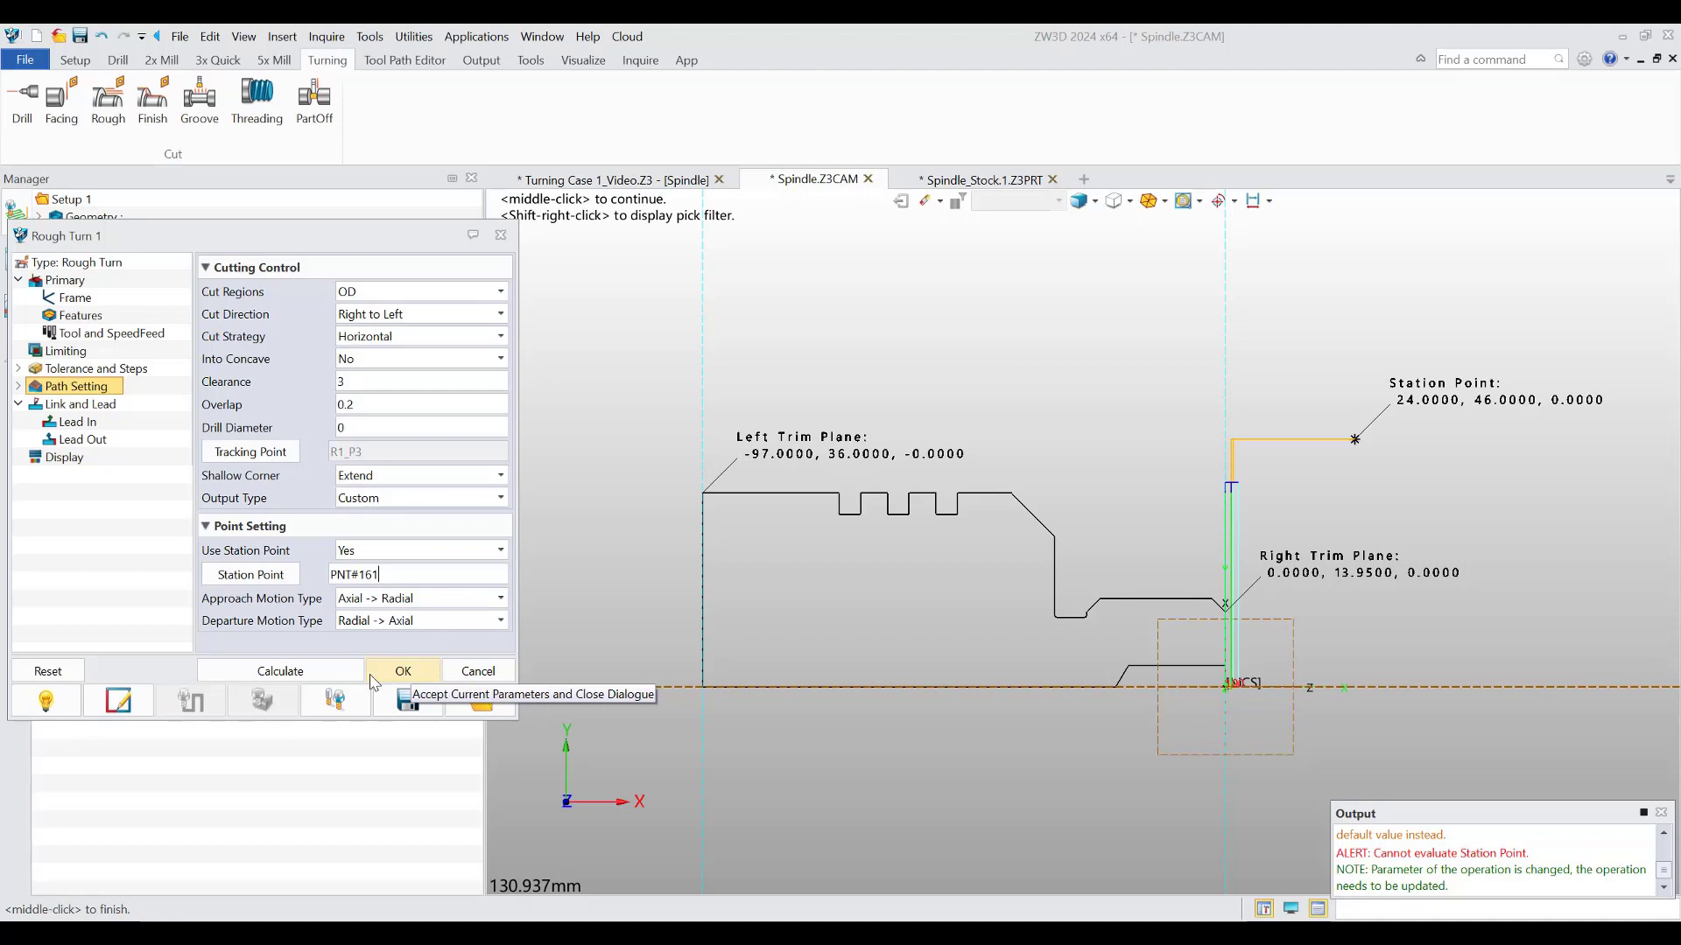
# - Set the rough turn's lead-out extend distance to 6, calculate its toolpath and accept the operation
pyautogui.click(79, 404)
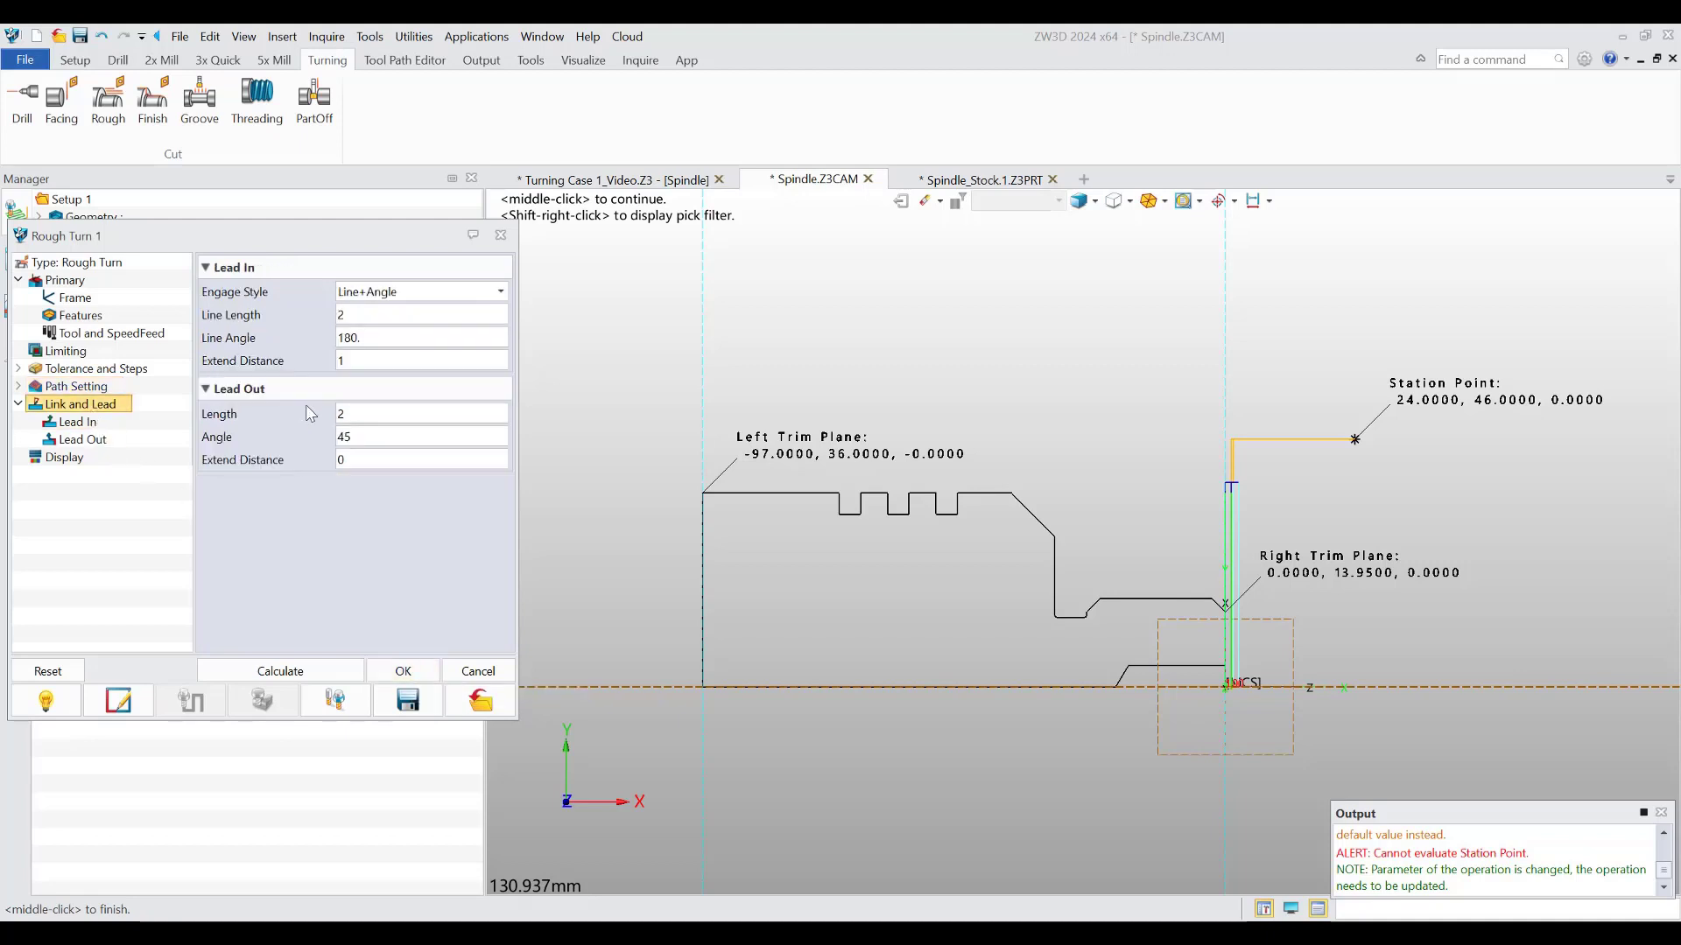
pyautogui.doubleClick(357, 458)
pyautogui.write('6')
pyautogui.click(271, 671)
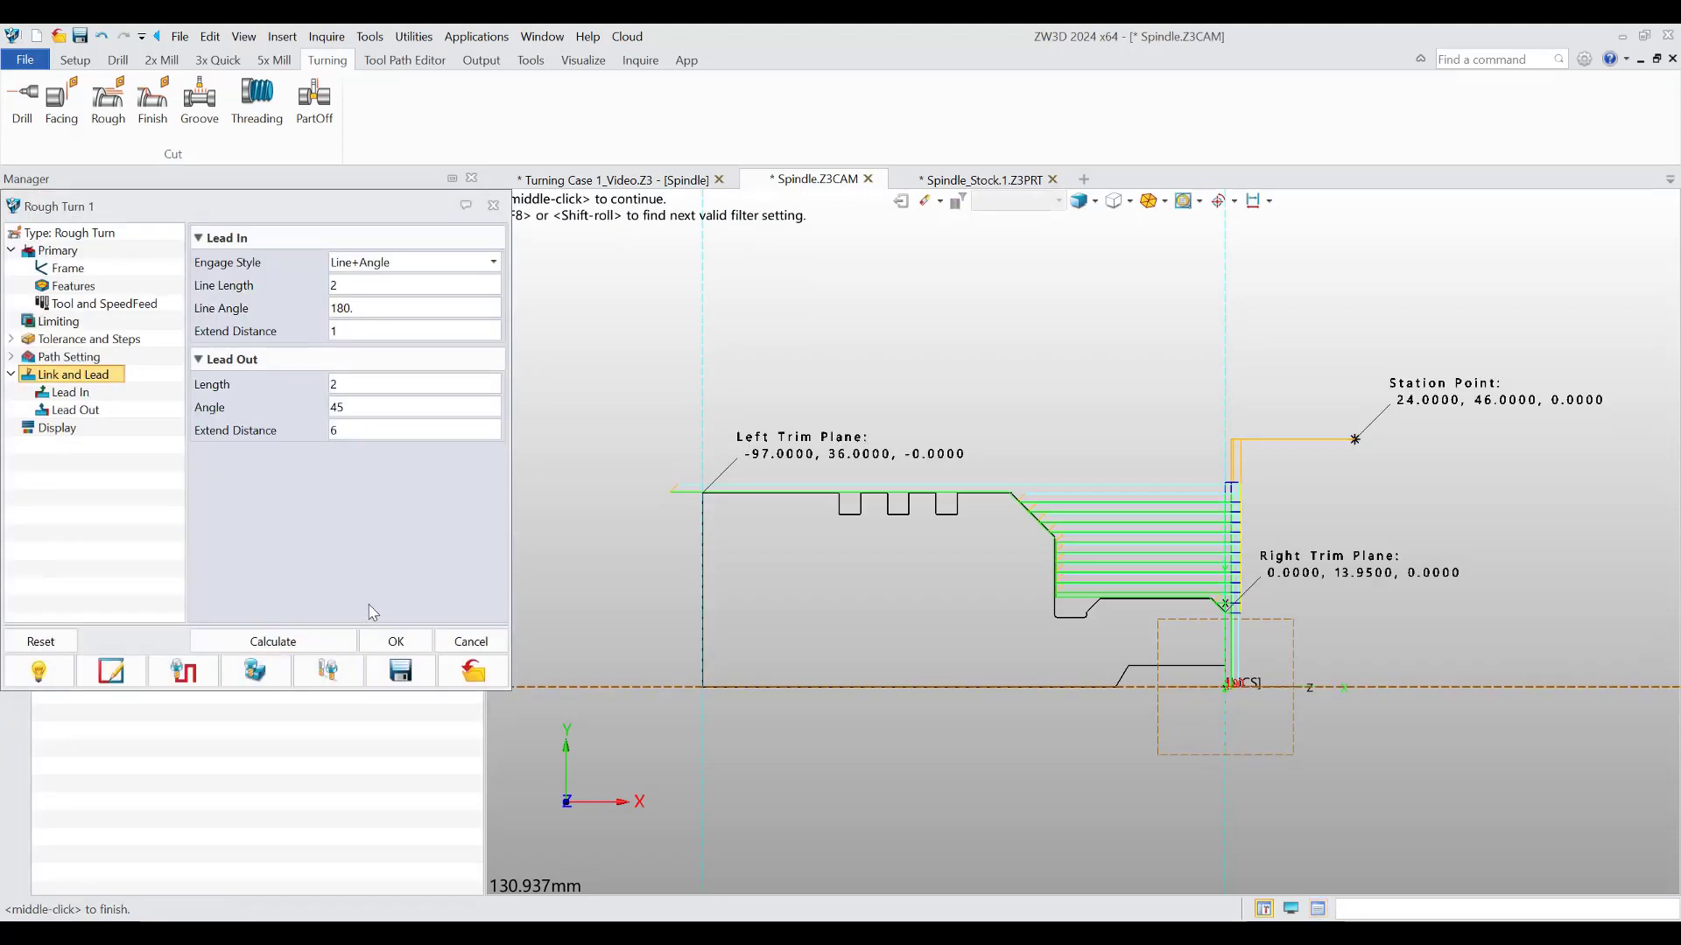
pyautogui.click(383, 641)
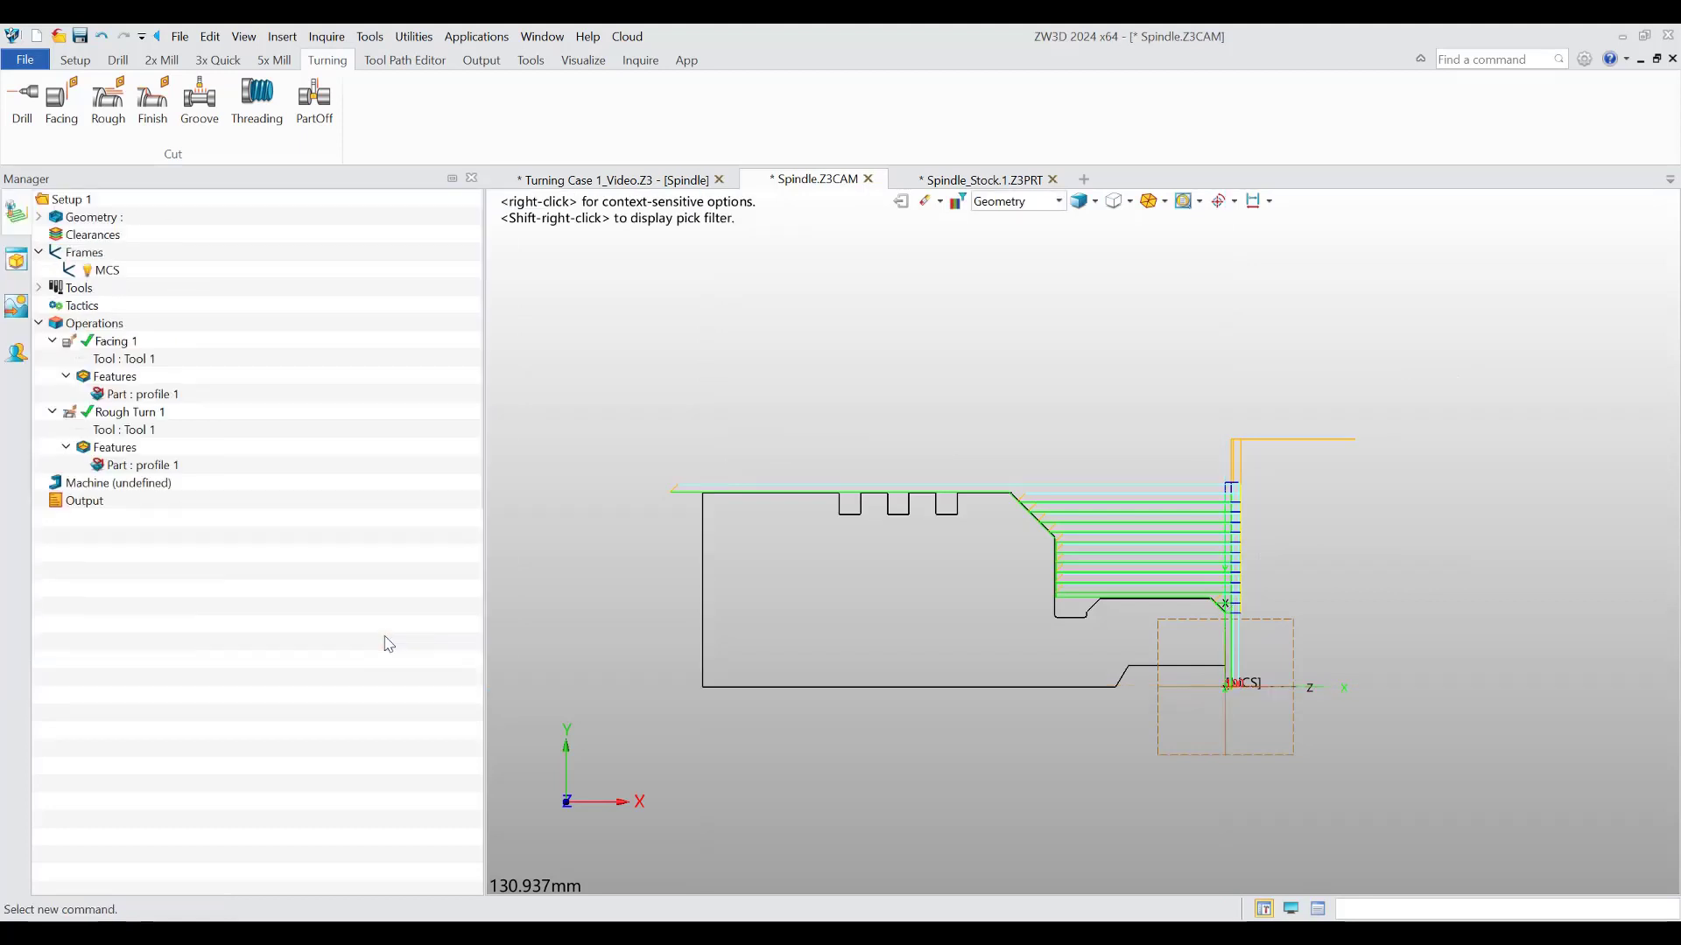
# - Hide the existing toolpaths and create a Finish Turn operation using profile 1 and Tool 1
pyautogui.click(113, 342)
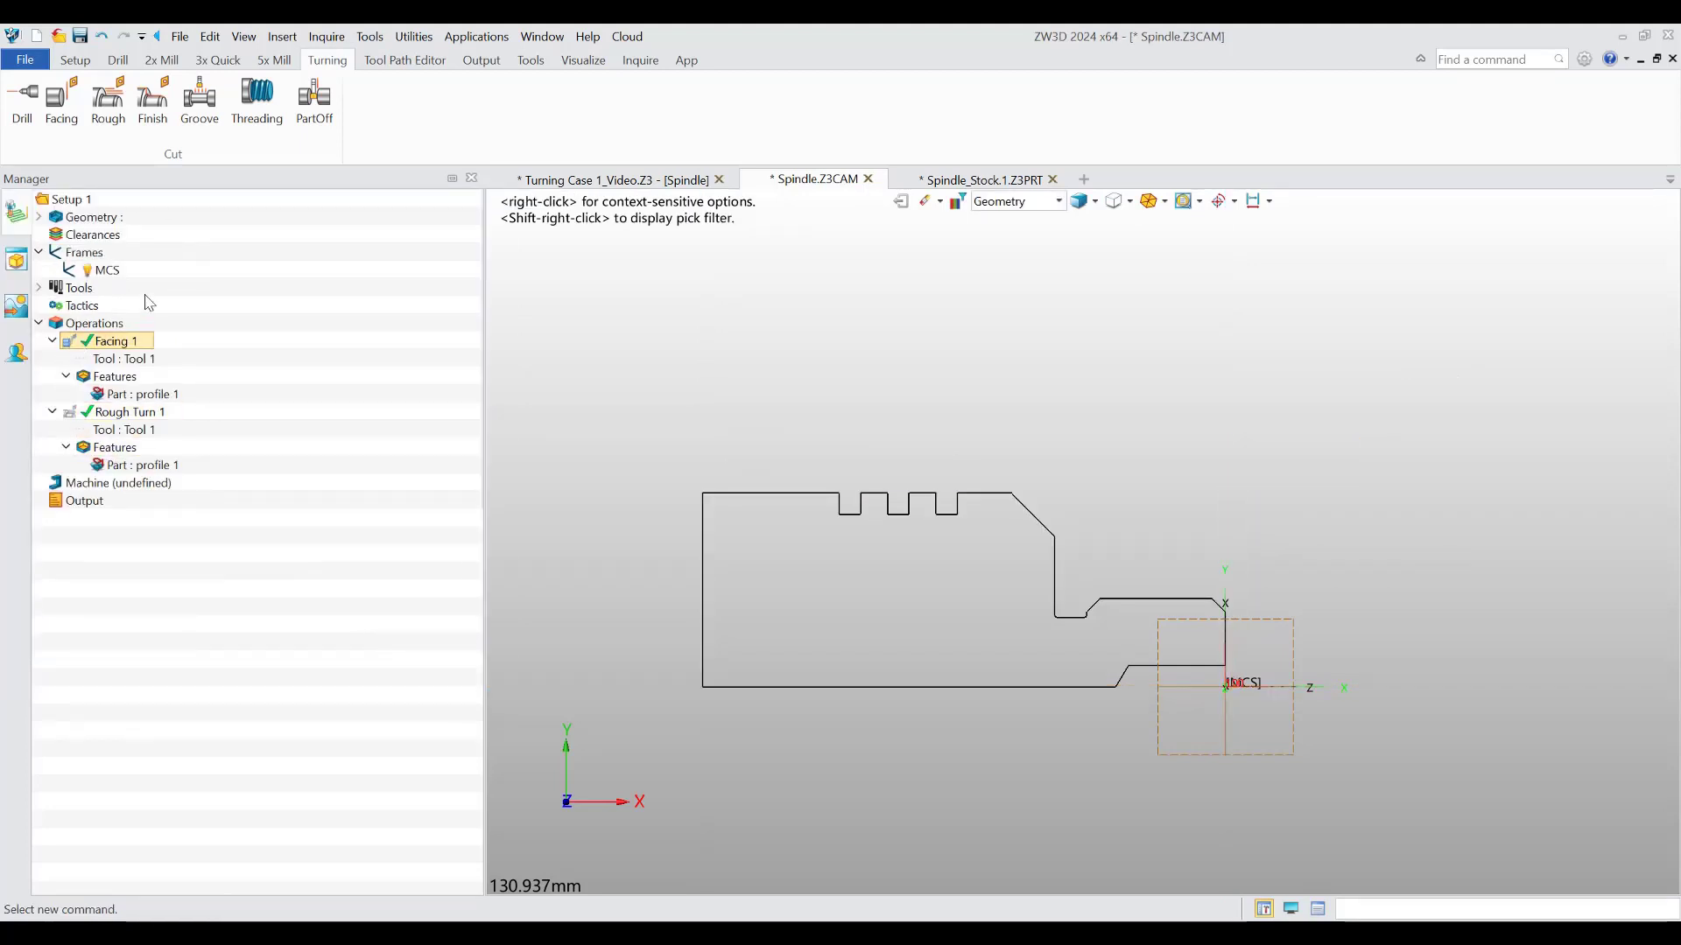
pyautogui.click(149, 122)
pyautogui.click(270, 477)
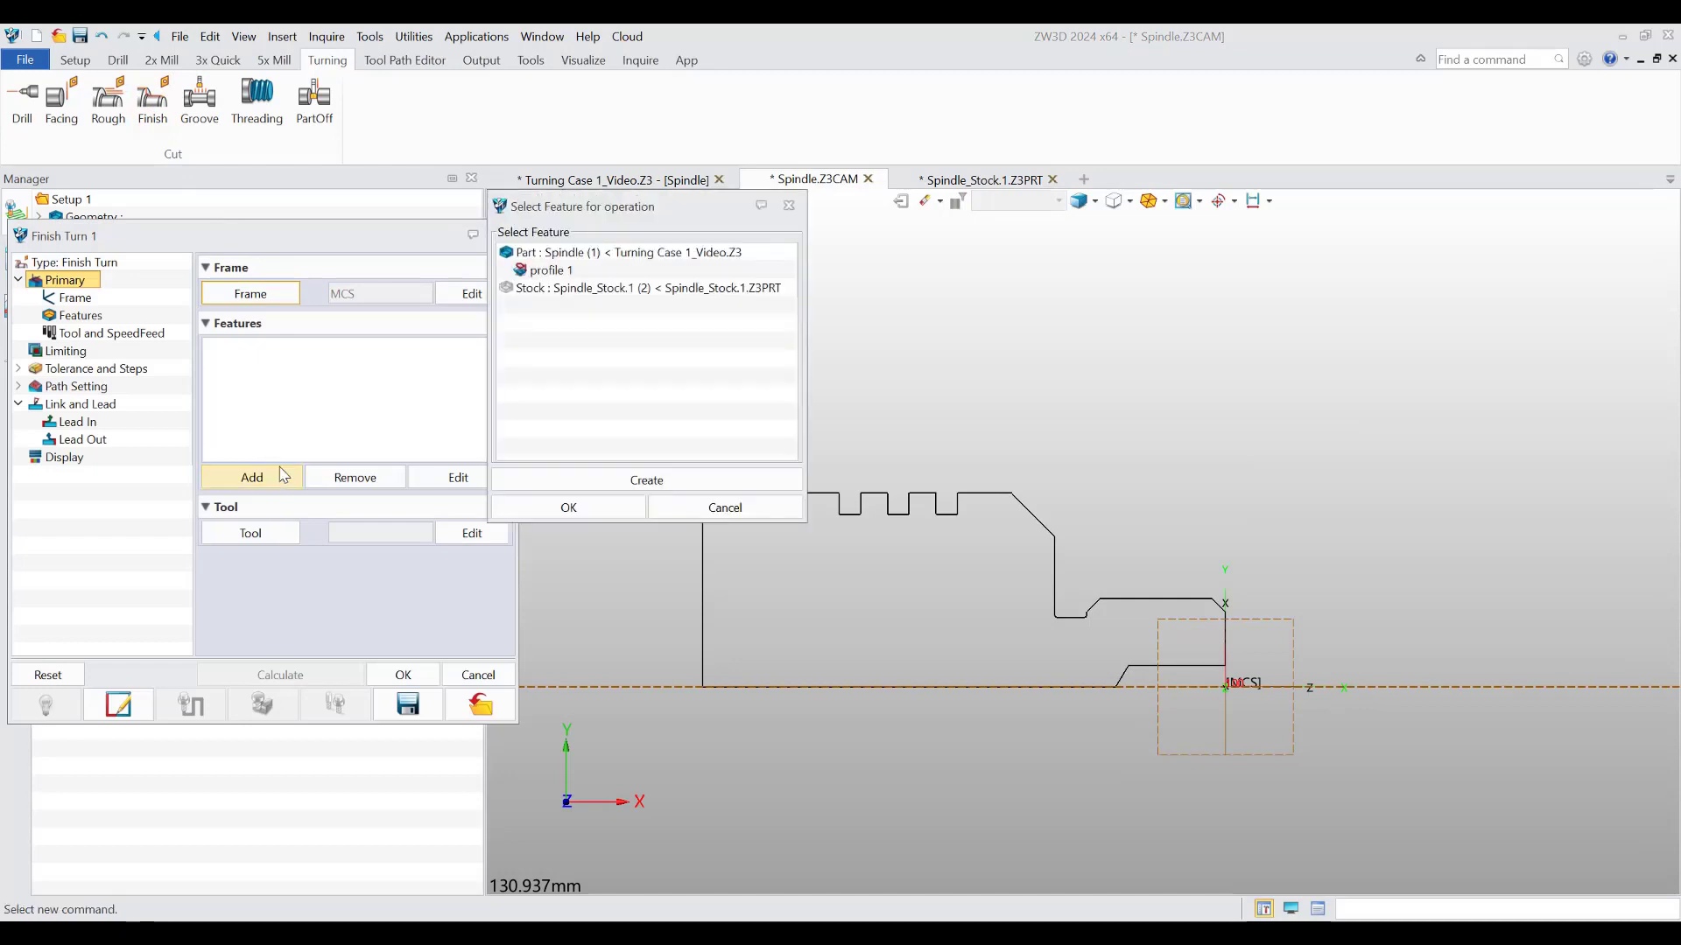
pyautogui.click(548, 270)
pyautogui.click(602, 511)
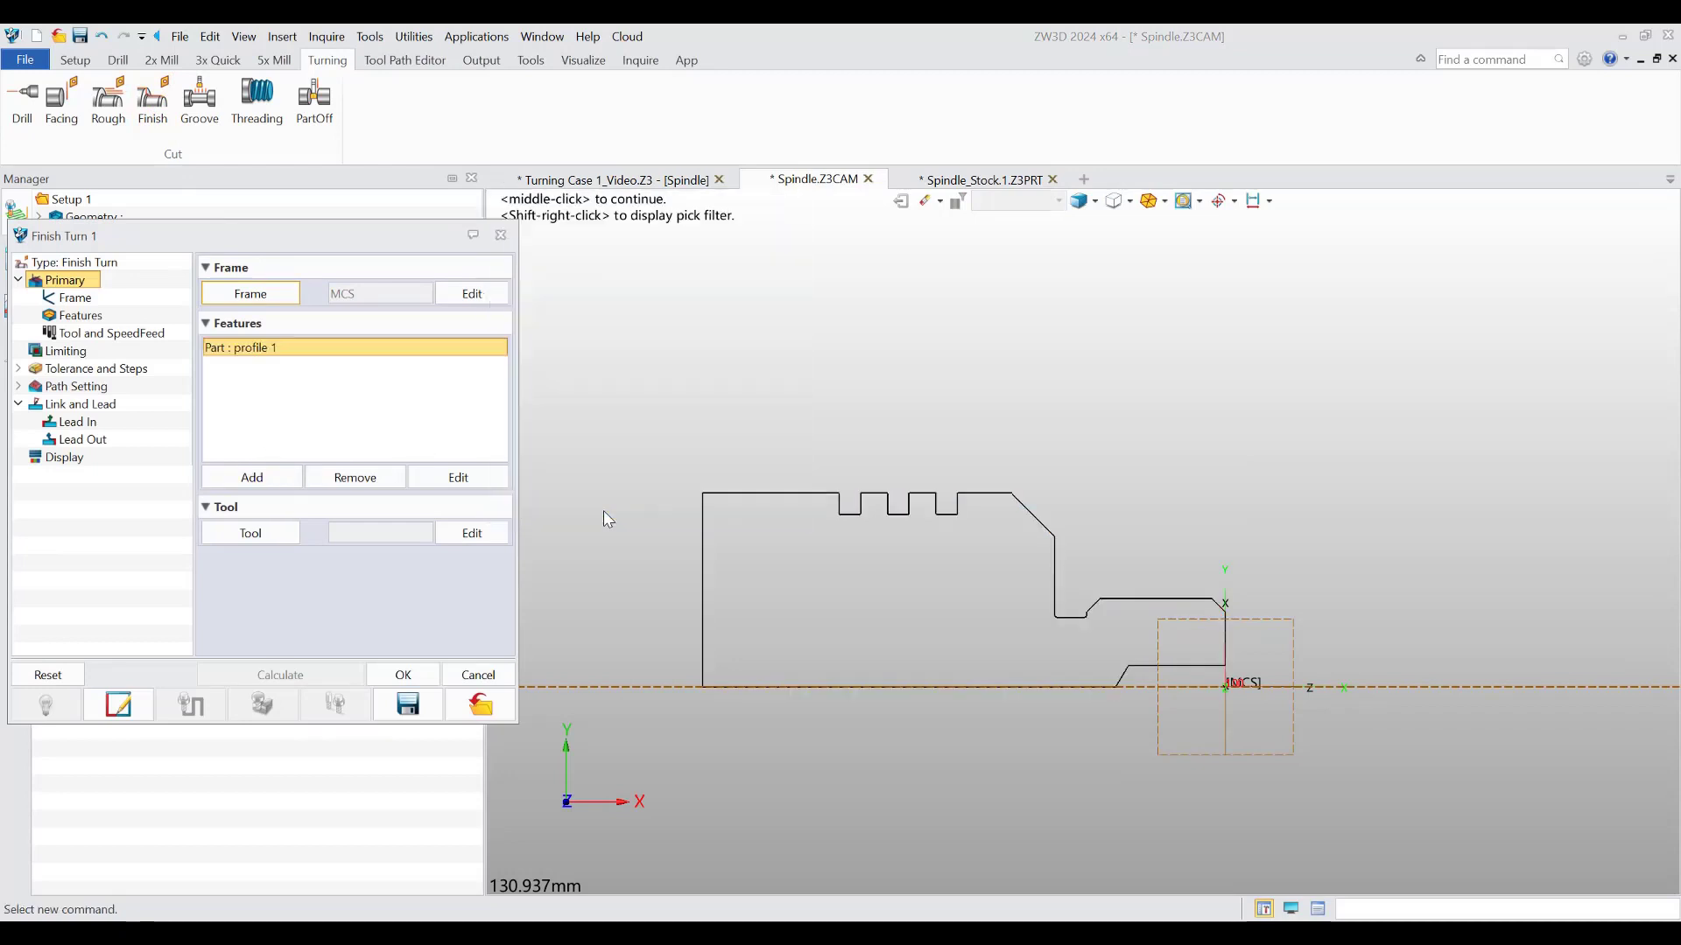
pyautogui.click(254, 534)
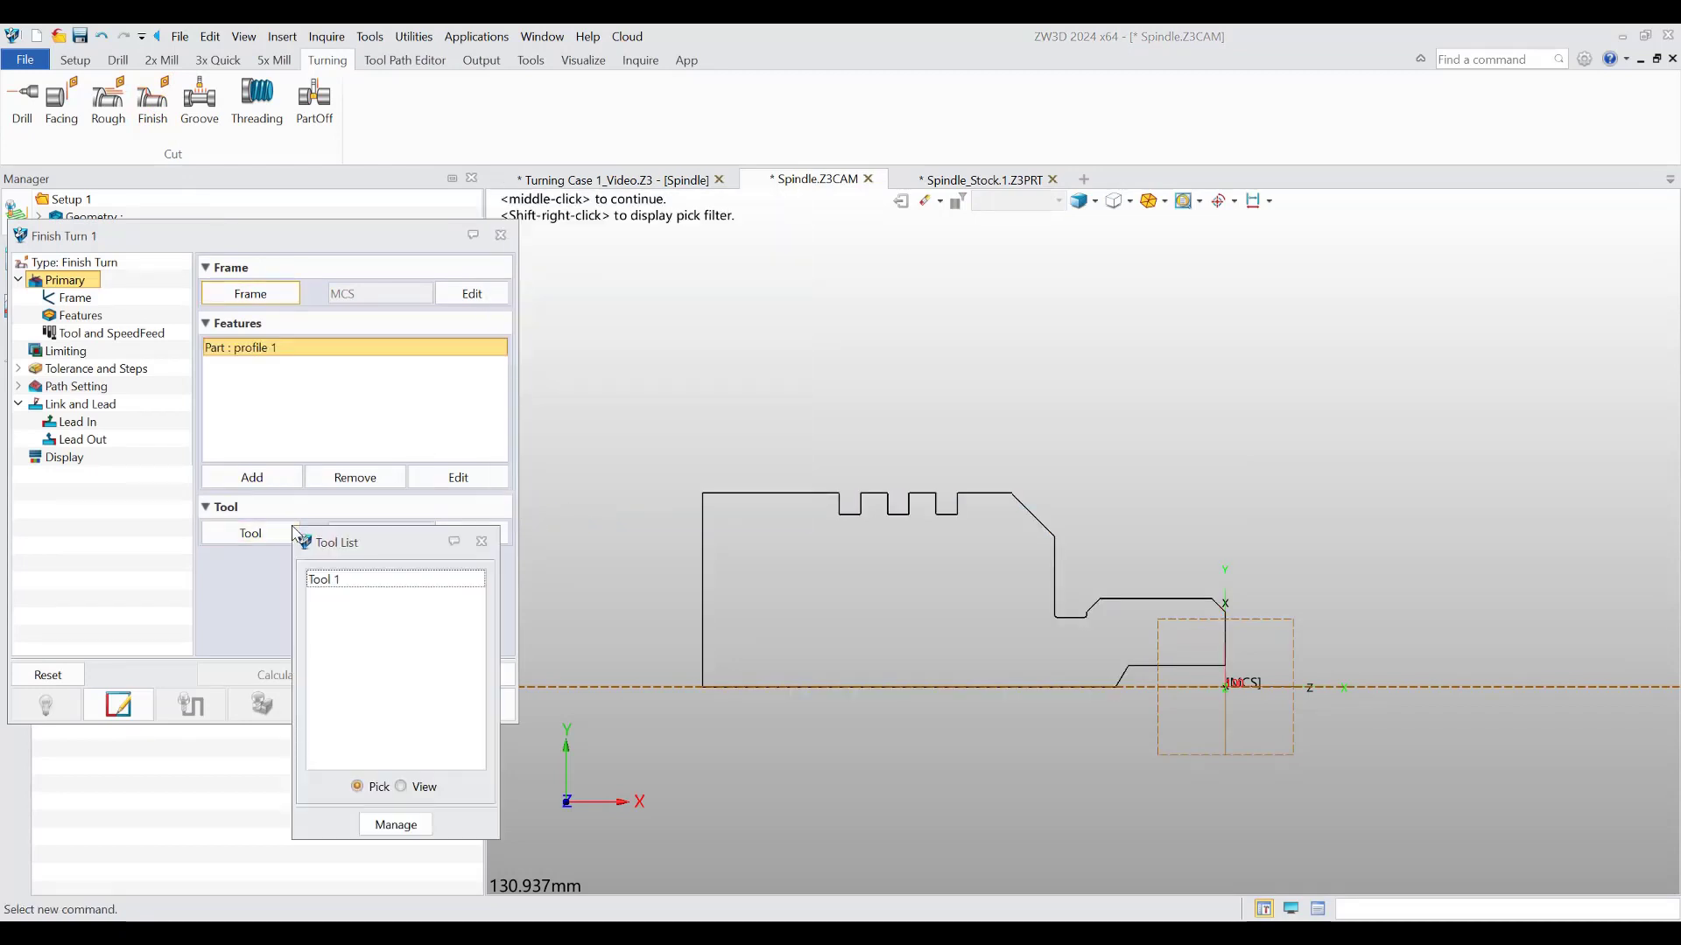
pyautogui.doubleClick(327, 588)
# - Limit the finish turn with a right trim plane at point (0, 13.95, 0) and a left one at (-97, 36, 0)
pyautogui.click(105, 368)
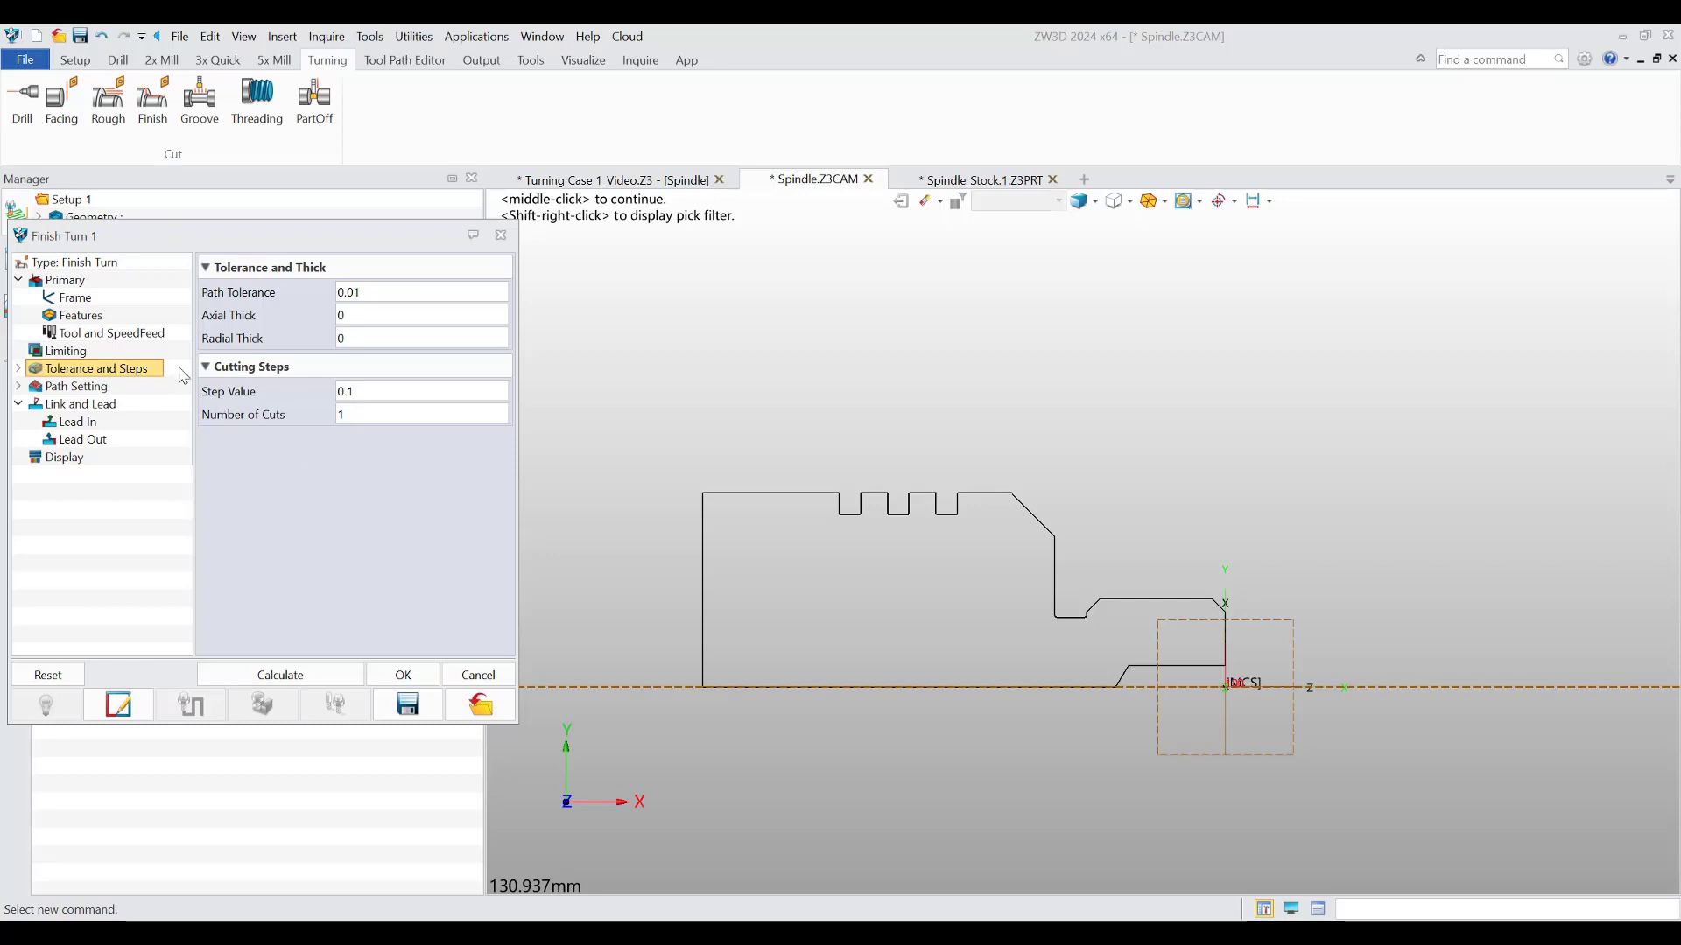
pyautogui.click(85, 353)
pyautogui.click(239, 297)
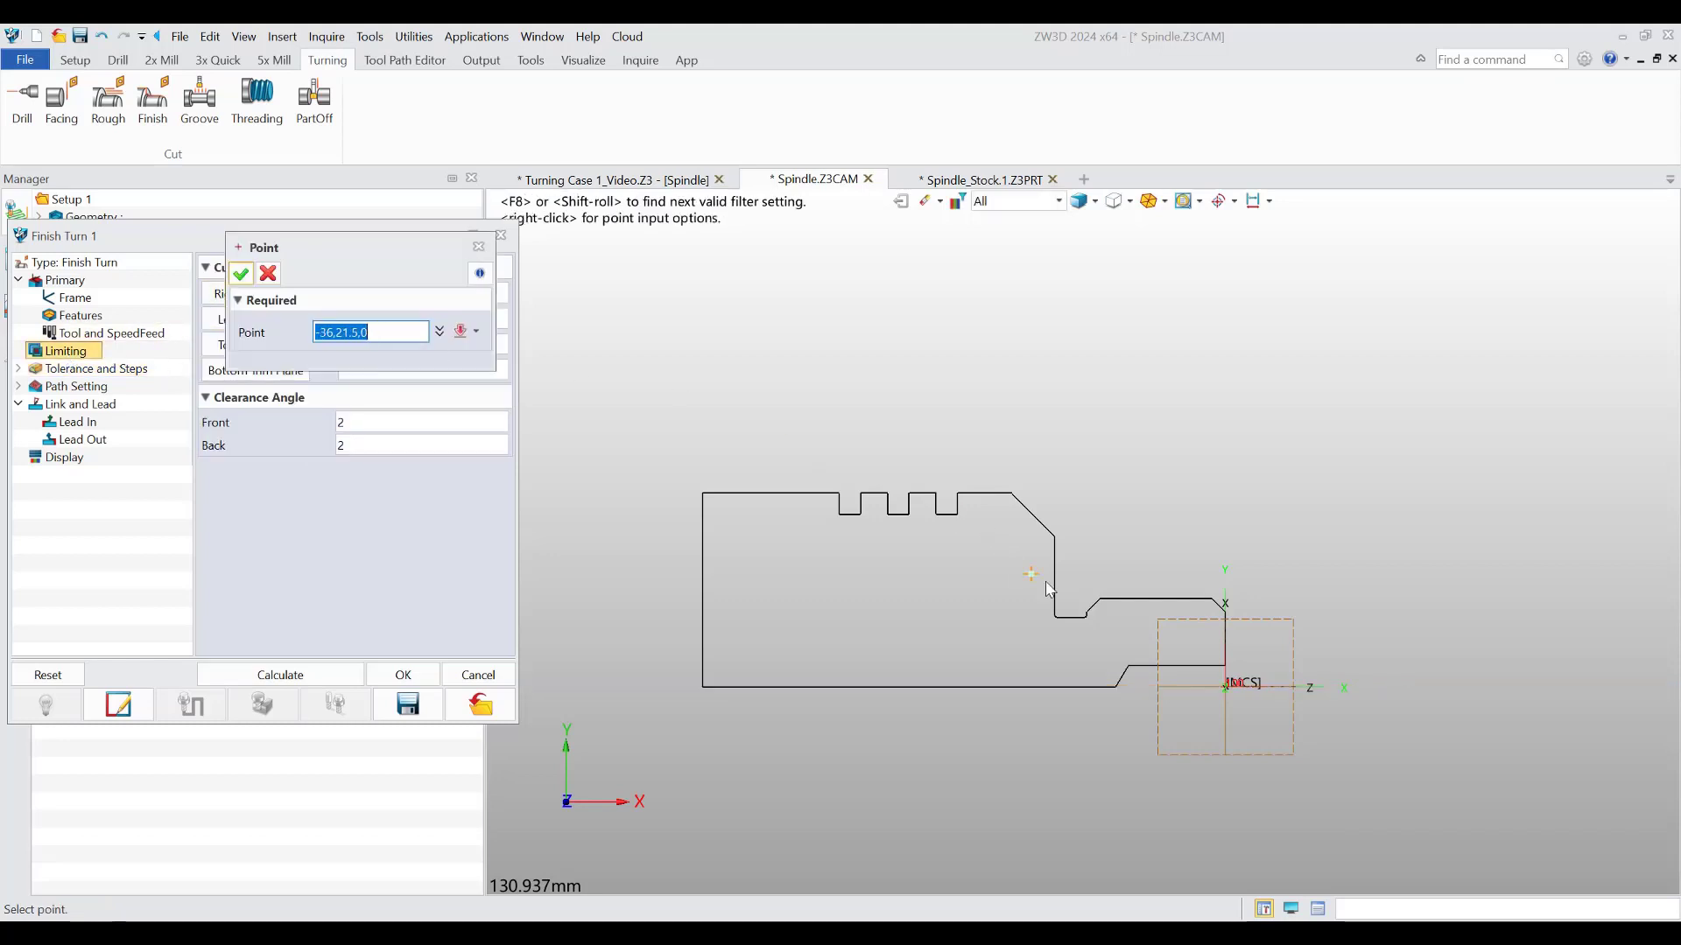
pyautogui.click(1225, 603)
pyautogui.click(298, 324)
pyautogui.click(702, 493)
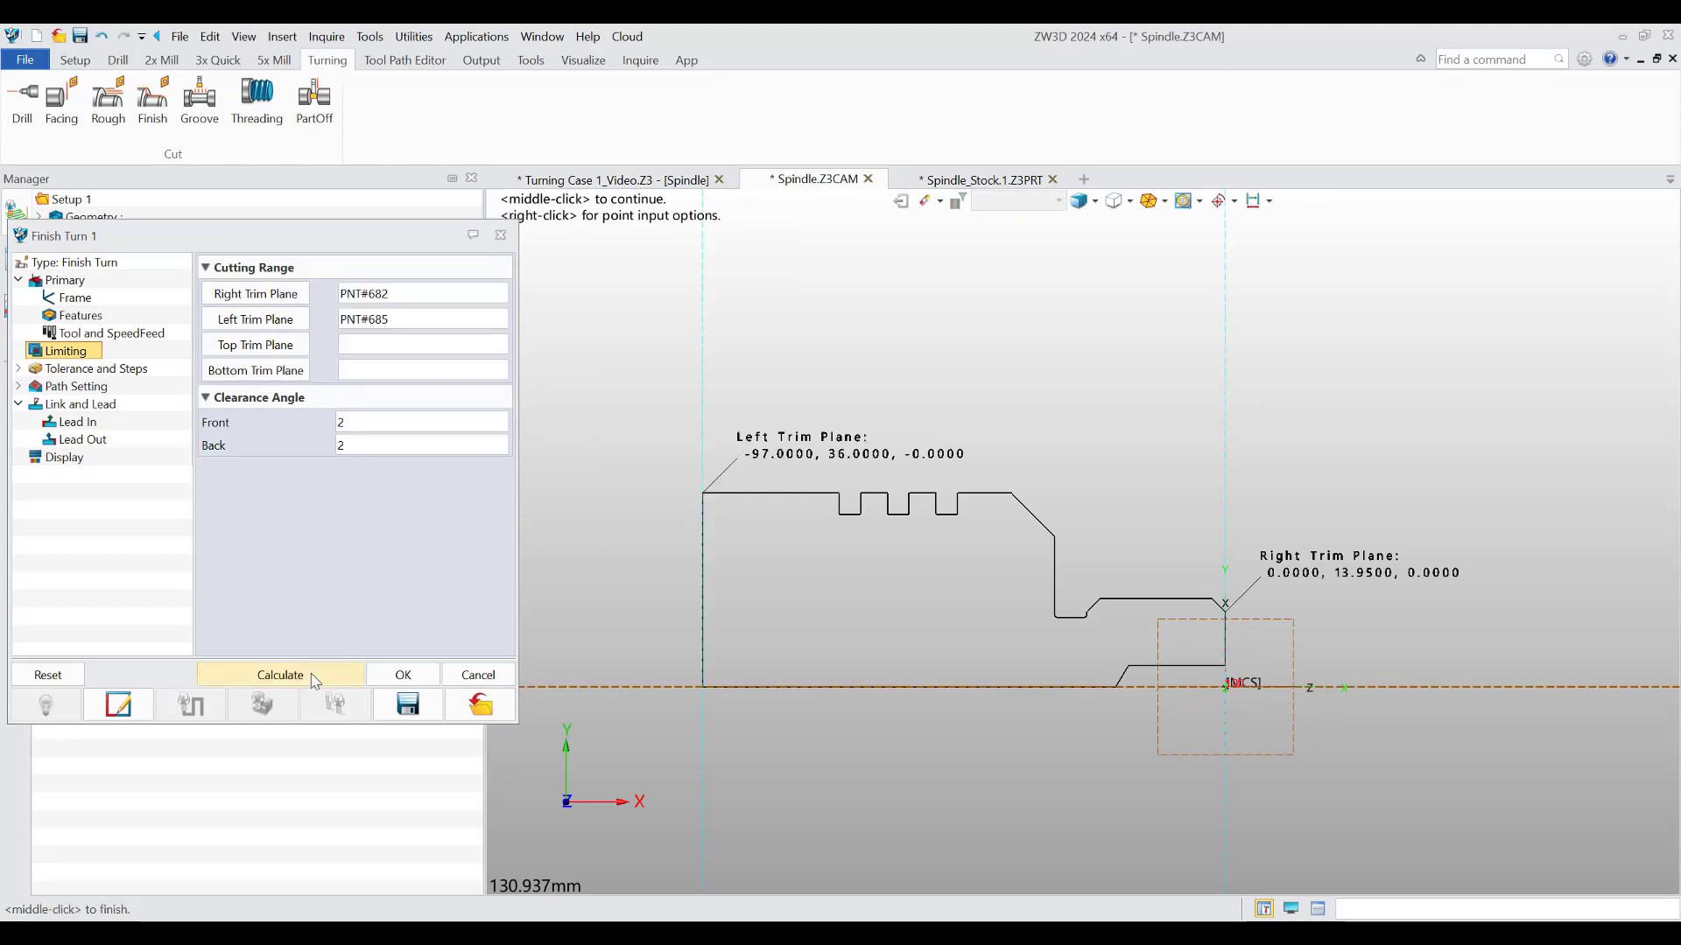
# - Set the finish turn's lead-out extend distance to 6
pyautogui.click(81, 406)
pyautogui.moveTo(343, 457); pyautogui.dragTo(300, 471)
pyautogui.write('6')
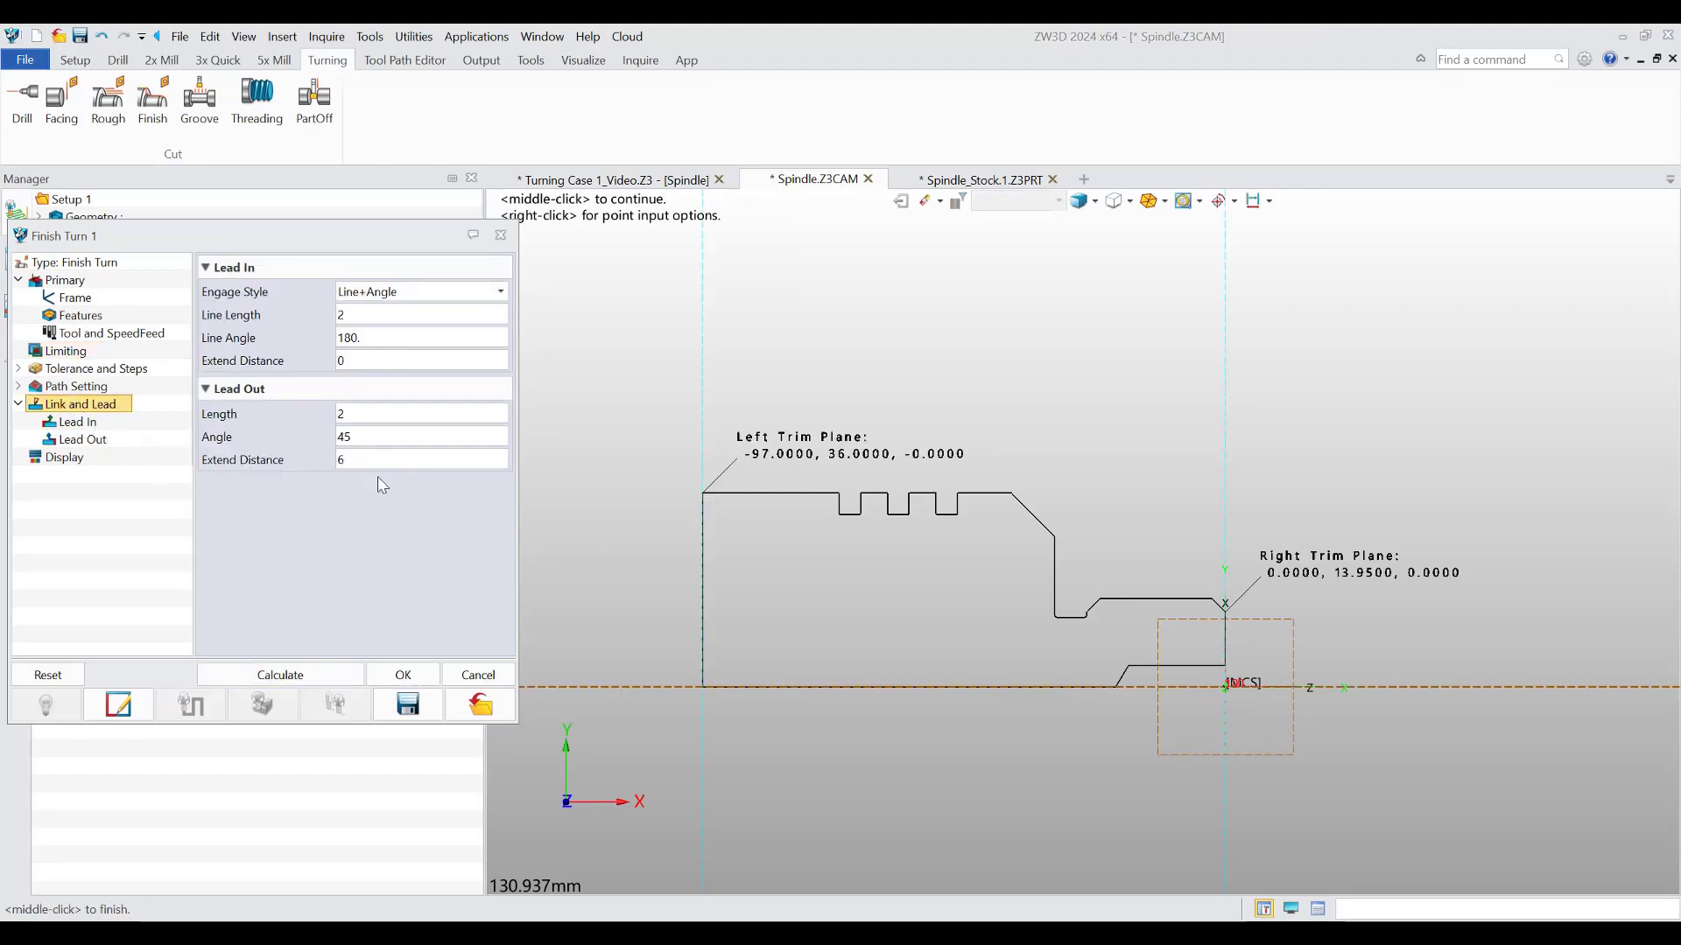
# - Enable the finish turn's station point at (24, 46, 0), calculate its toolpath and accept the operation
pyautogui.click(105, 386)
pyautogui.click(361, 529)
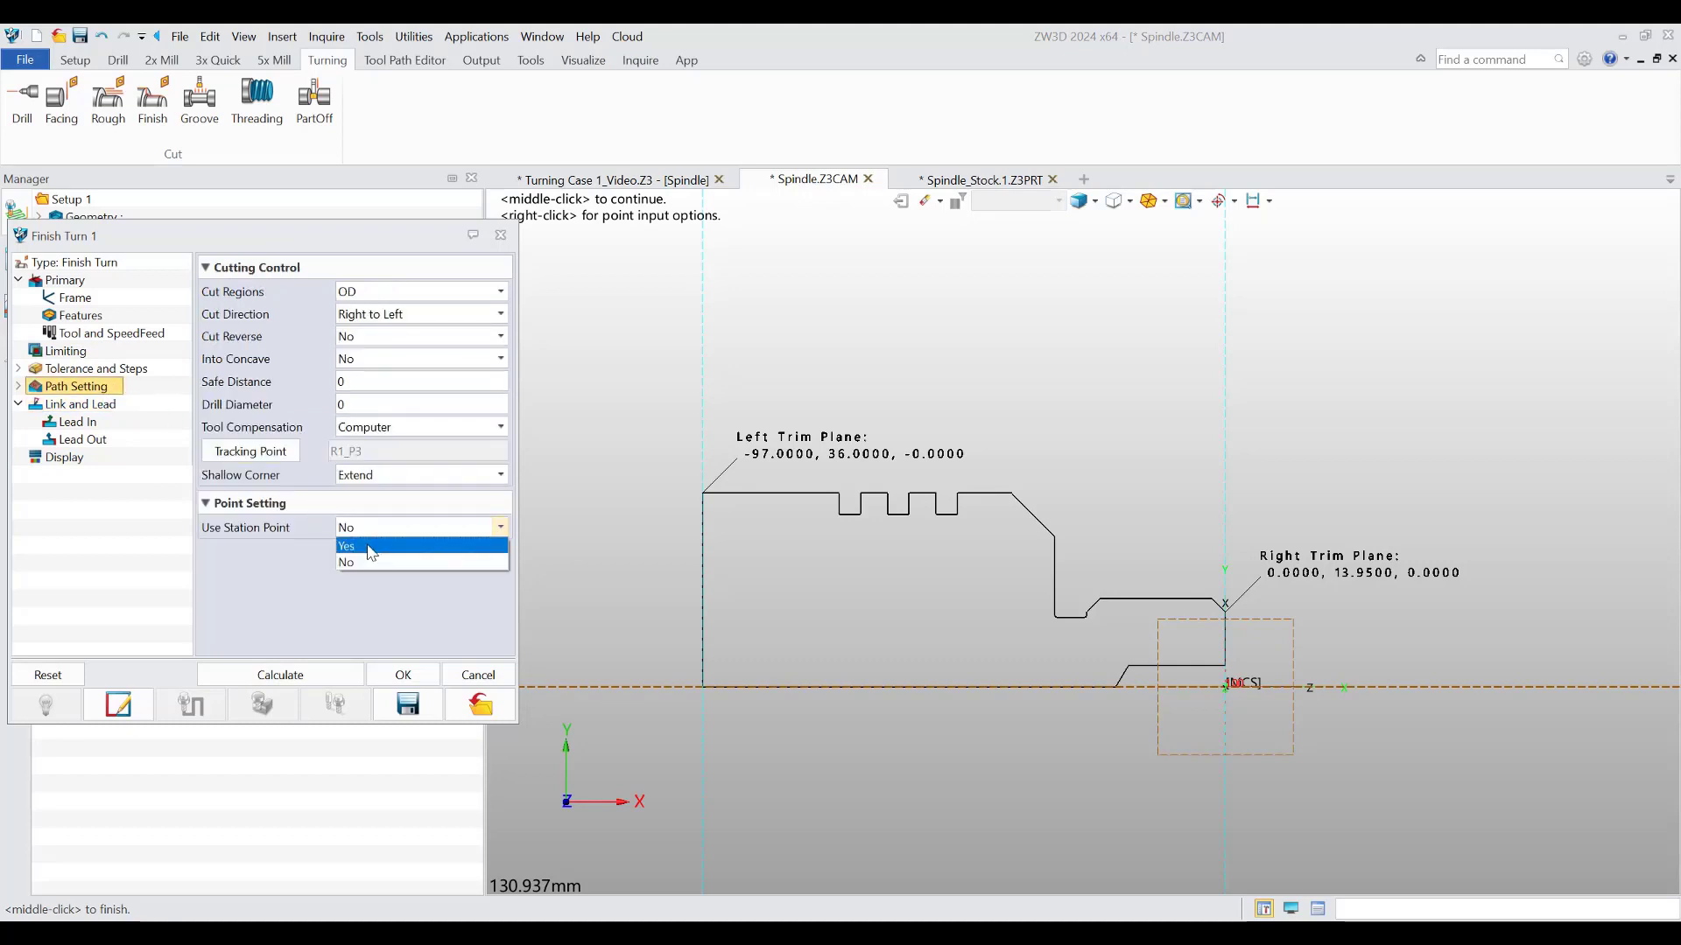
pyautogui.click(361, 543)
pyautogui.rightClick(356, 553)
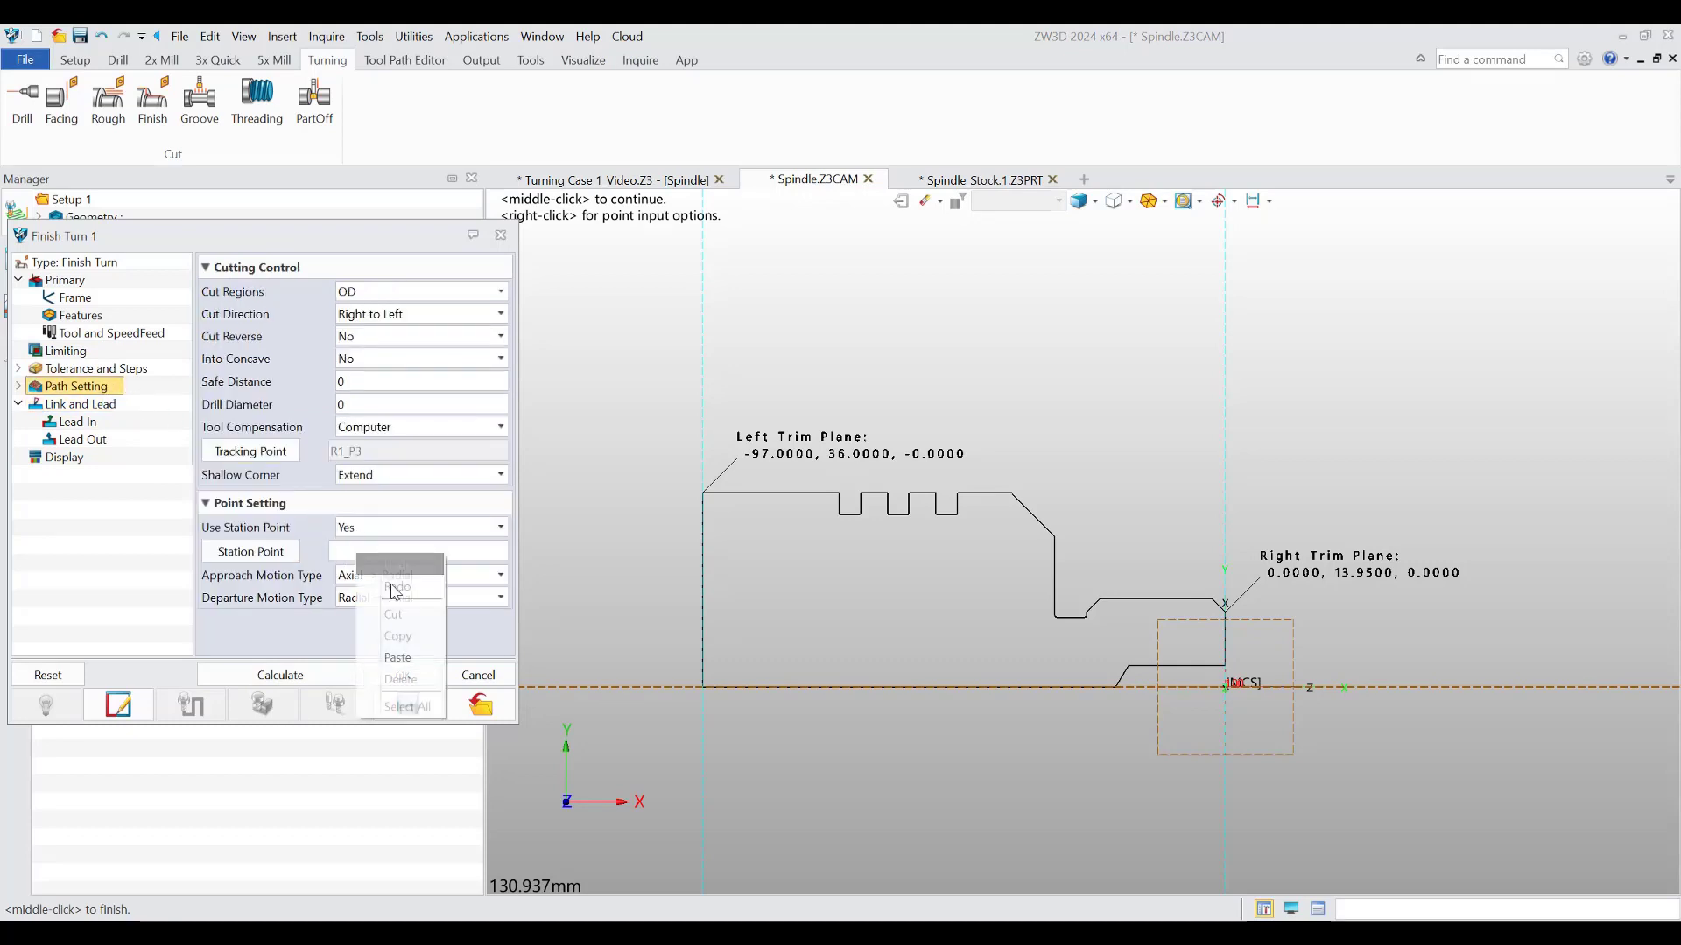
pyautogui.click(398, 658)
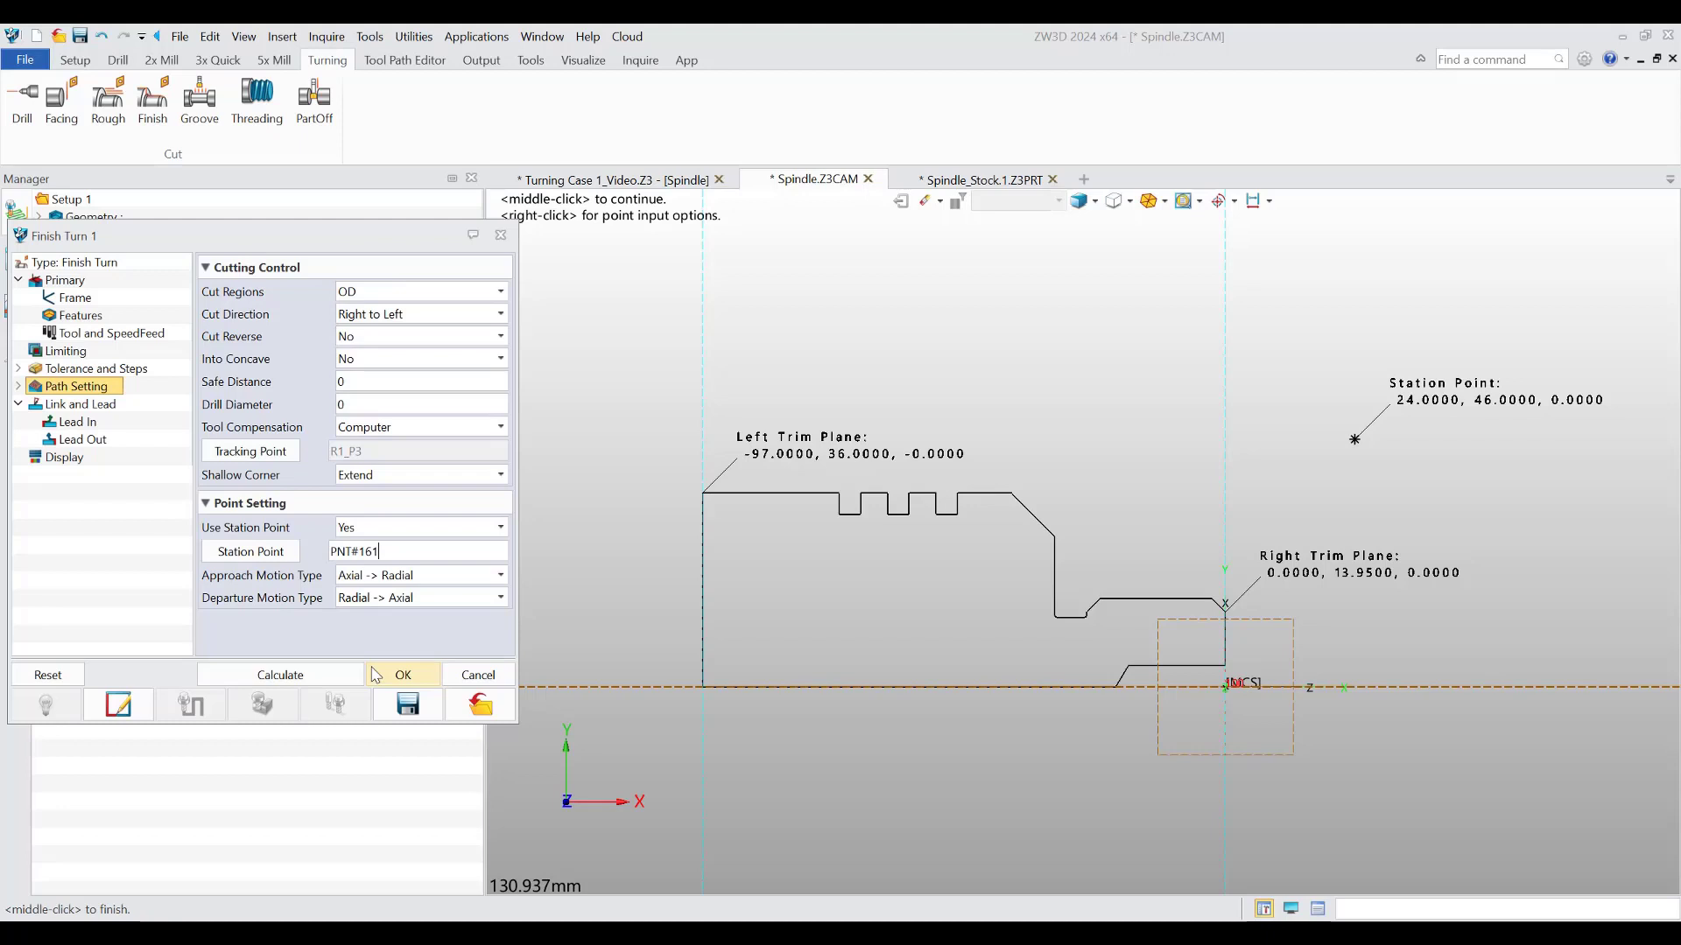
pyautogui.click(346, 676)
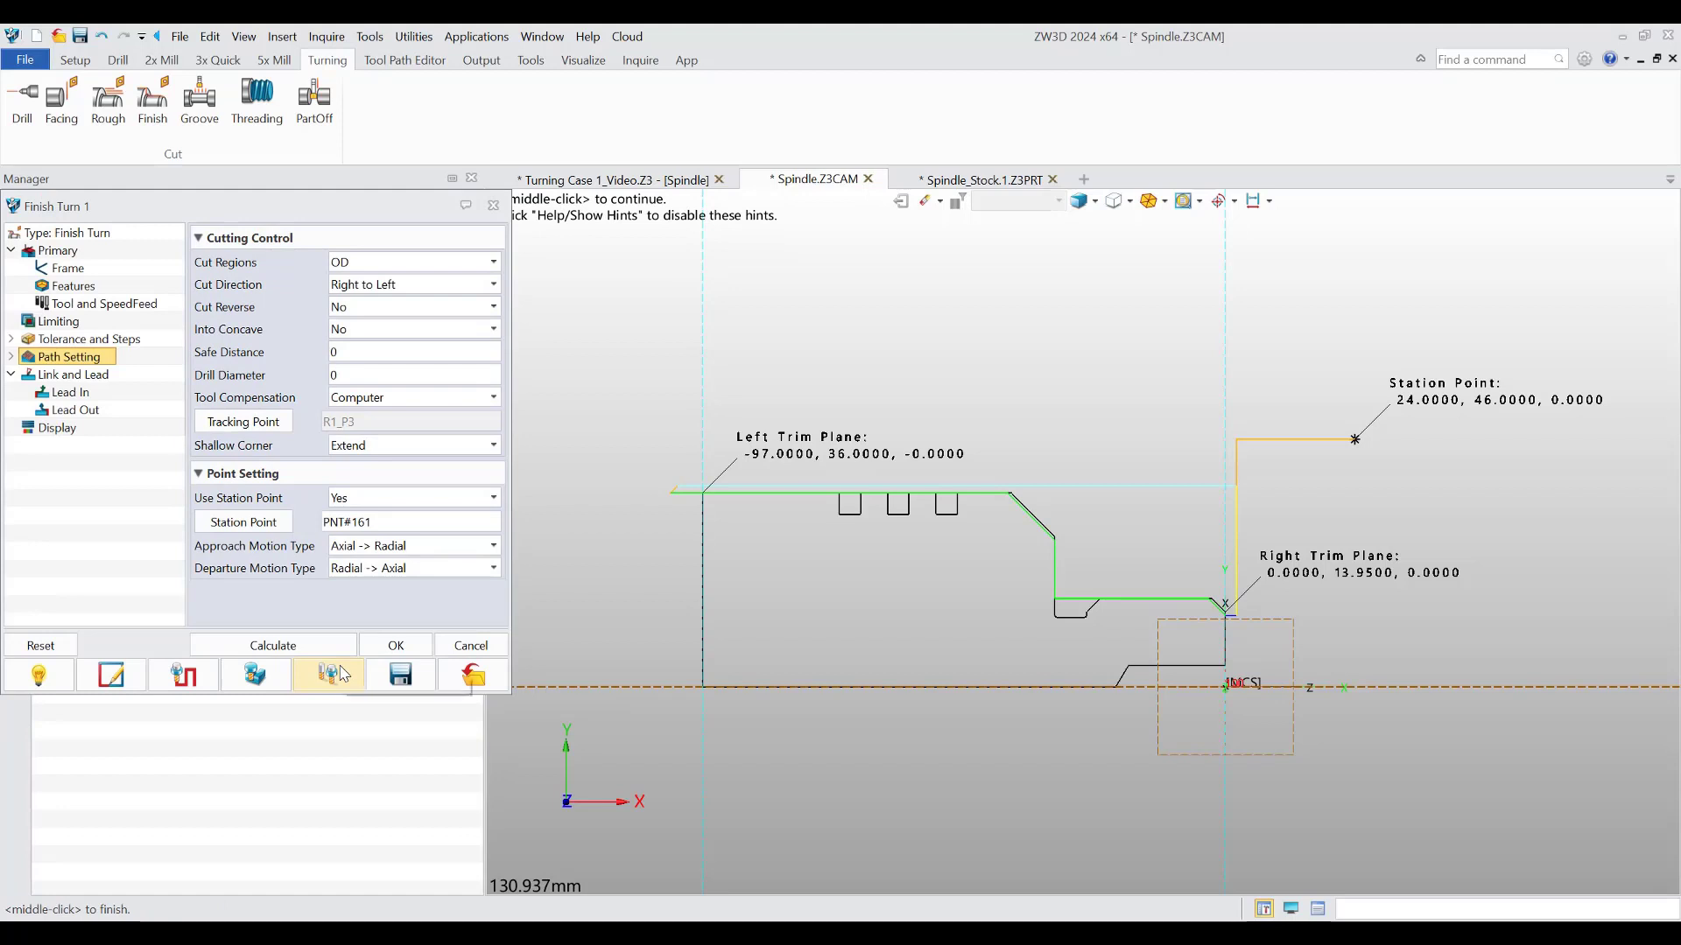
pyautogui.click(396, 648)
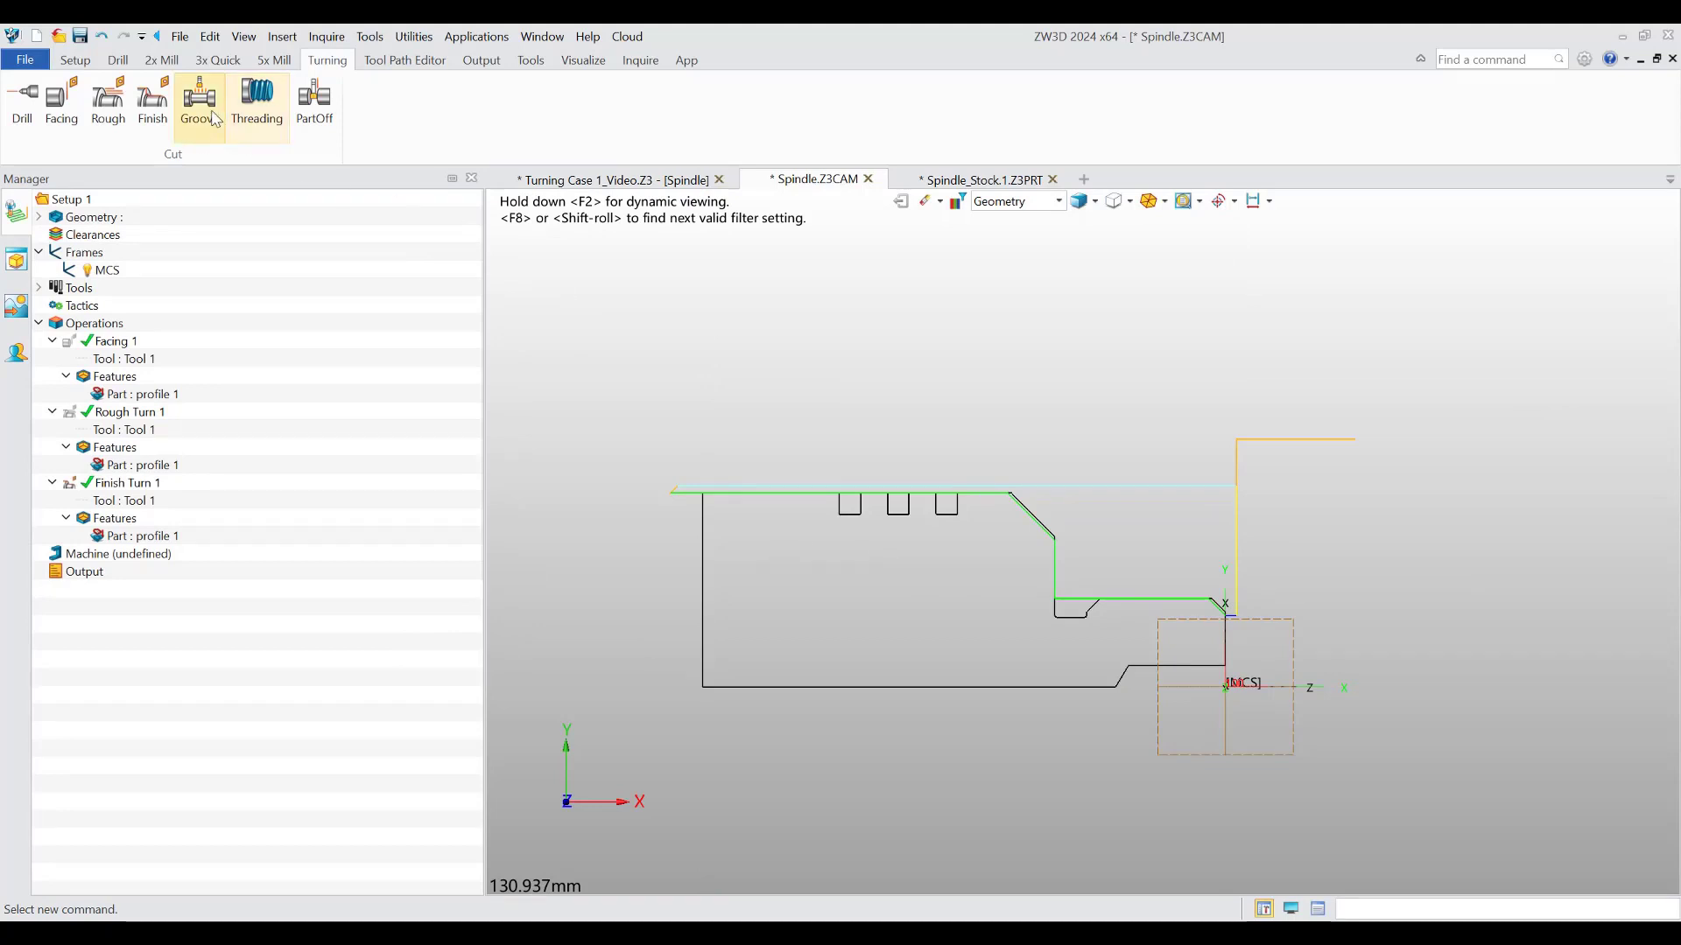
# - Create a turning Groove operation using profile 1 as its feature
pyautogui.click(217, 122)
pyautogui.click(282, 463)
pyautogui.click(547, 270)
pyautogui.click(569, 508)
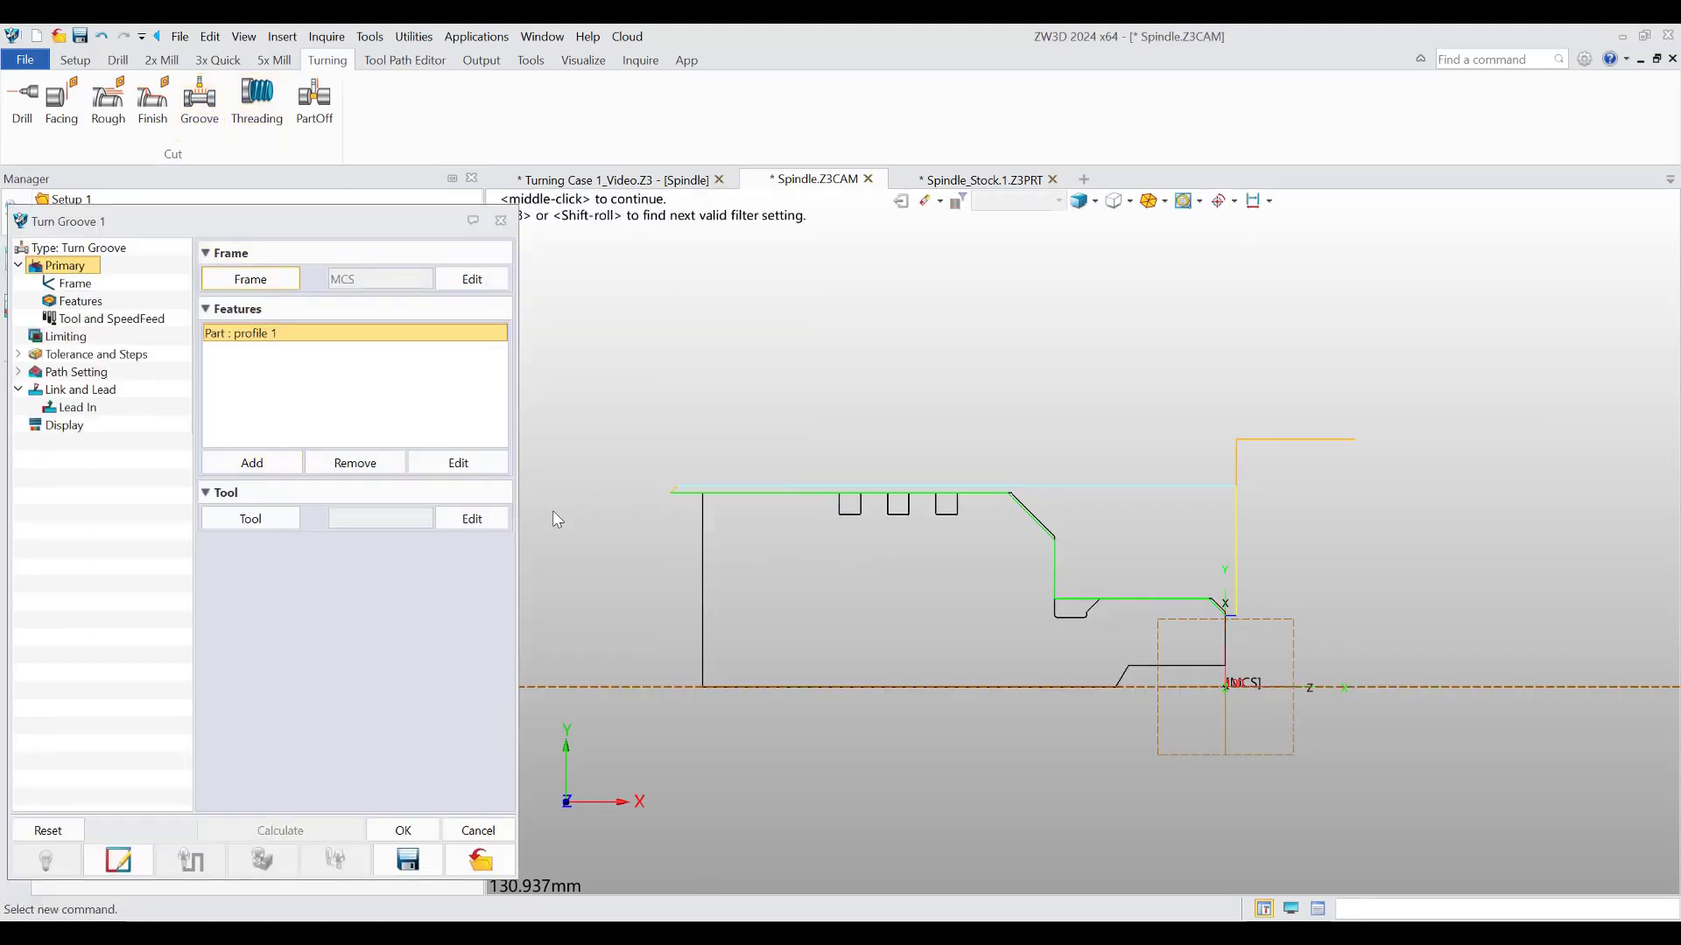
# - Create grooving lathe Tool 2 with an insert width of 4 for the groove operation
pyautogui.click(283, 523)
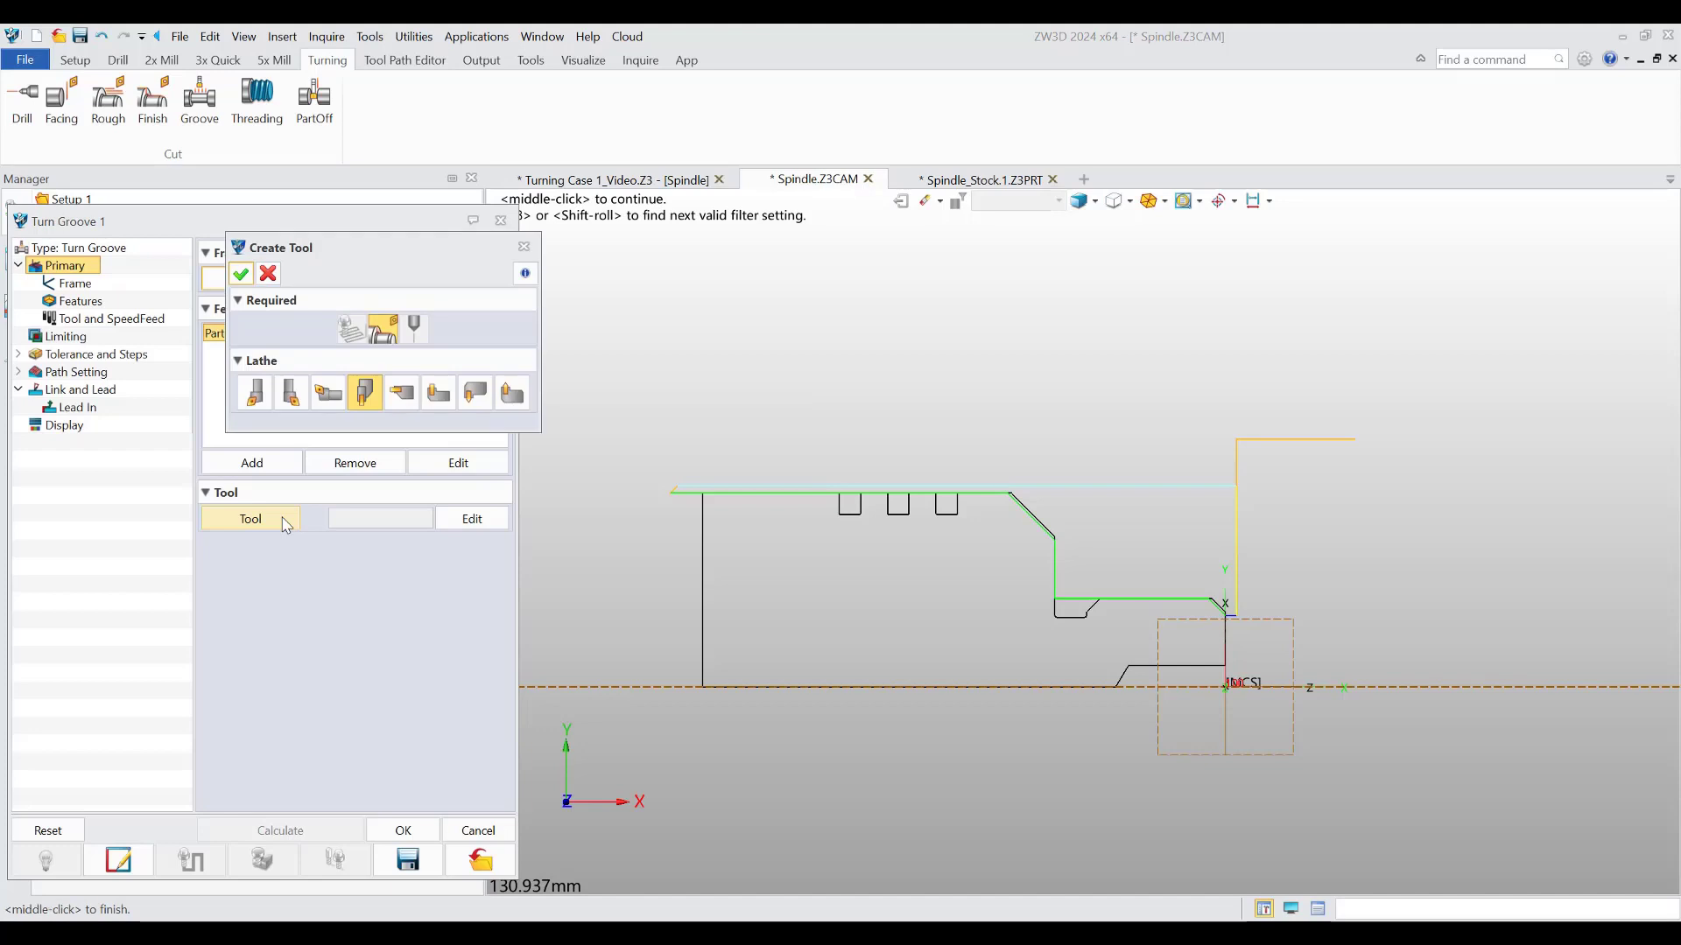
pyautogui.click(252, 278)
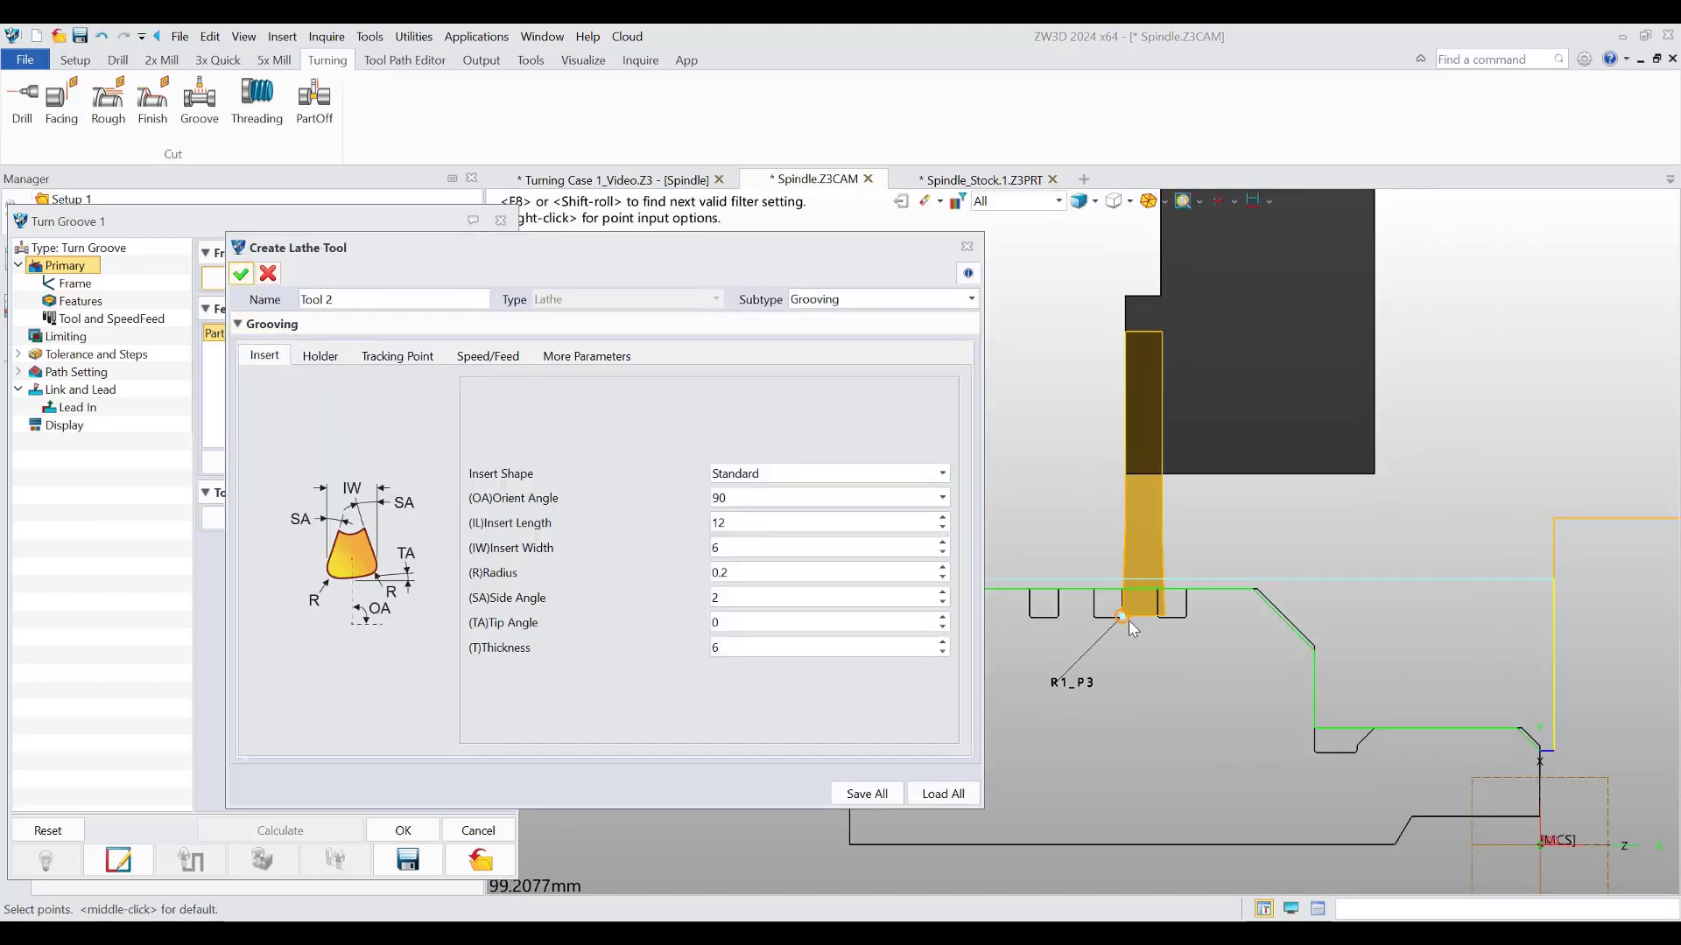
pyautogui.doubleClick(781, 550)
pyautogui.write('4')
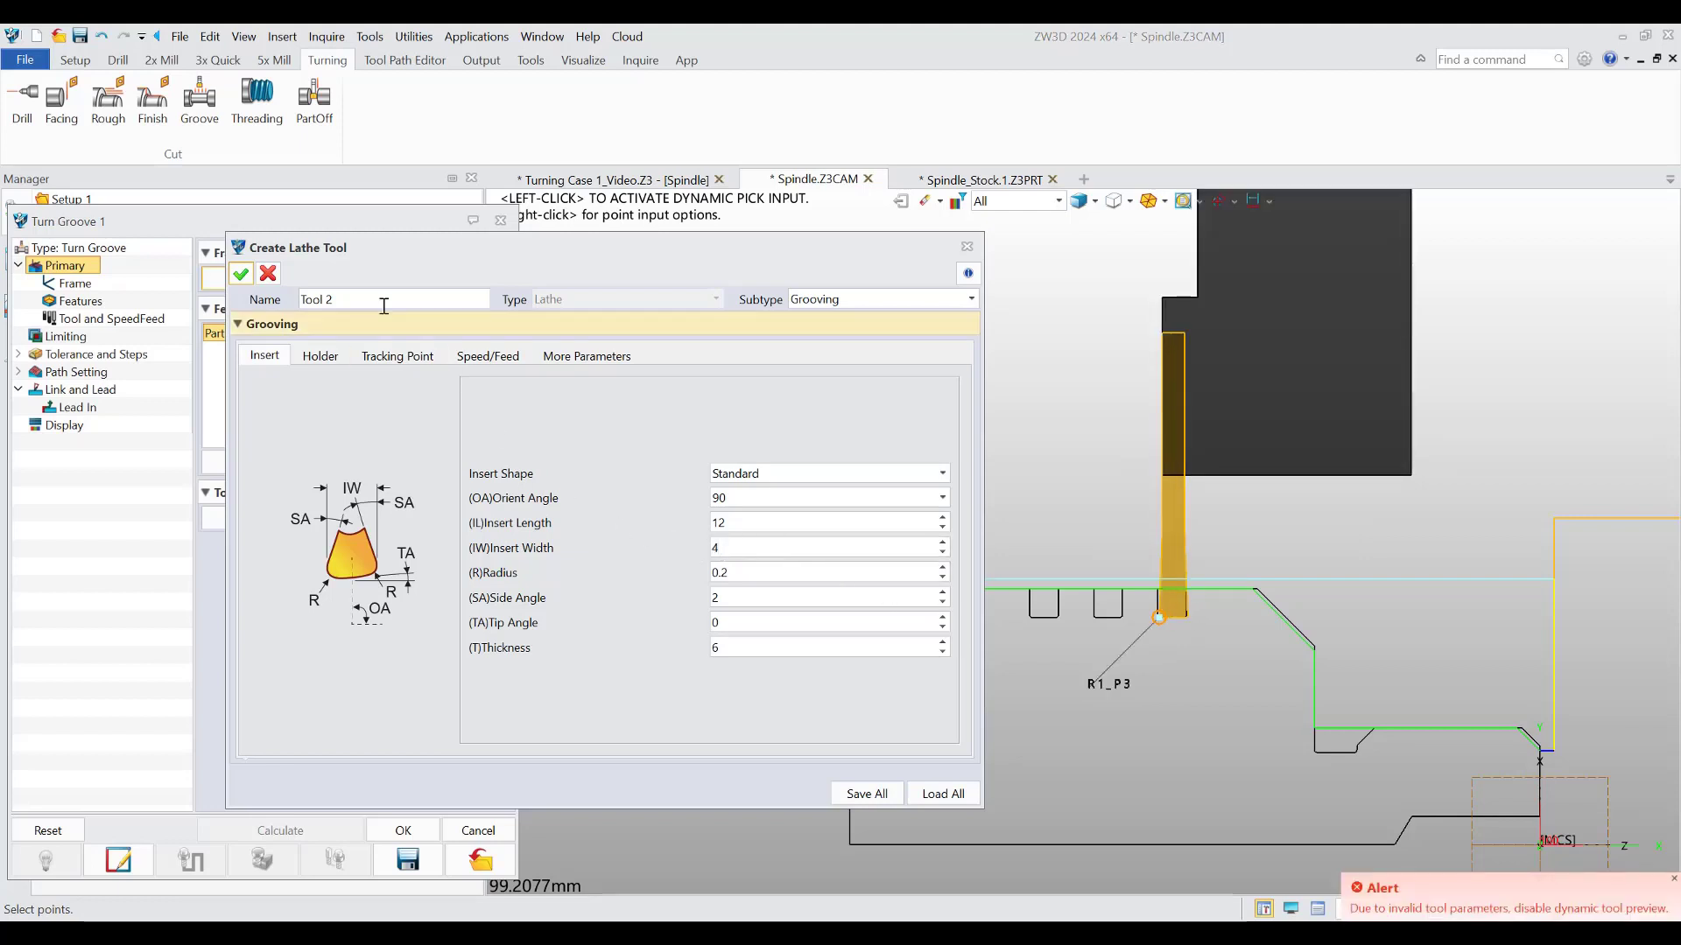
pyautogui.click(241, 274)
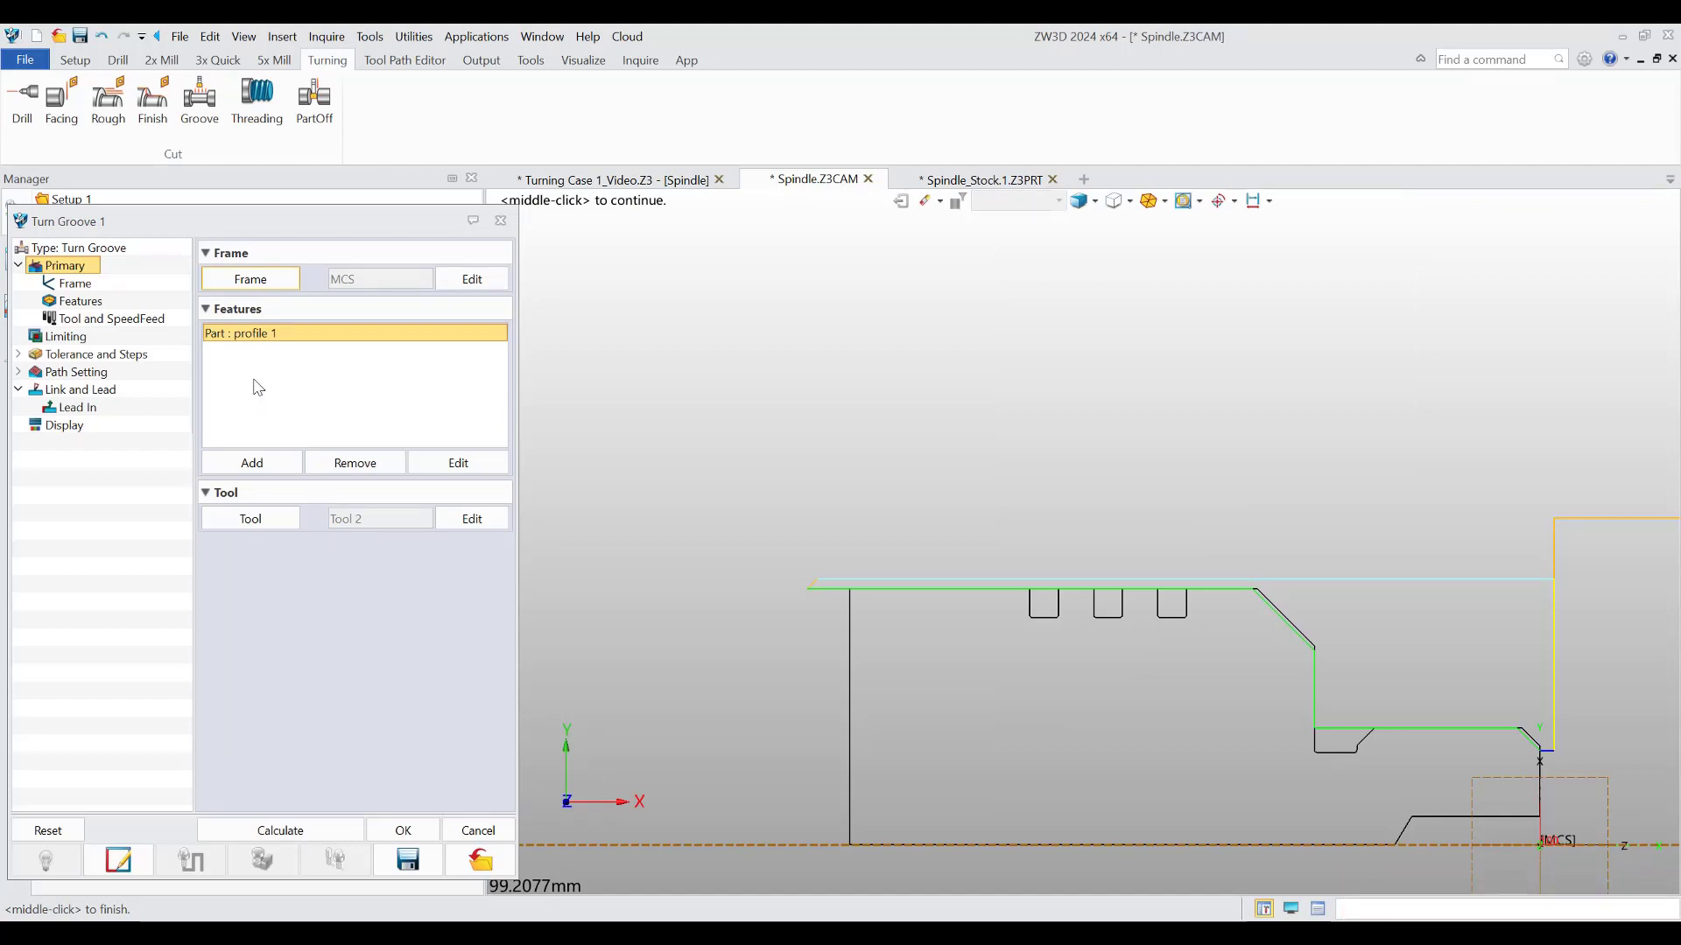
# - Enable the groove operation's station point at PNT#161, calculate its toolpath and accept the operation
pyautogui.click(150, 355)
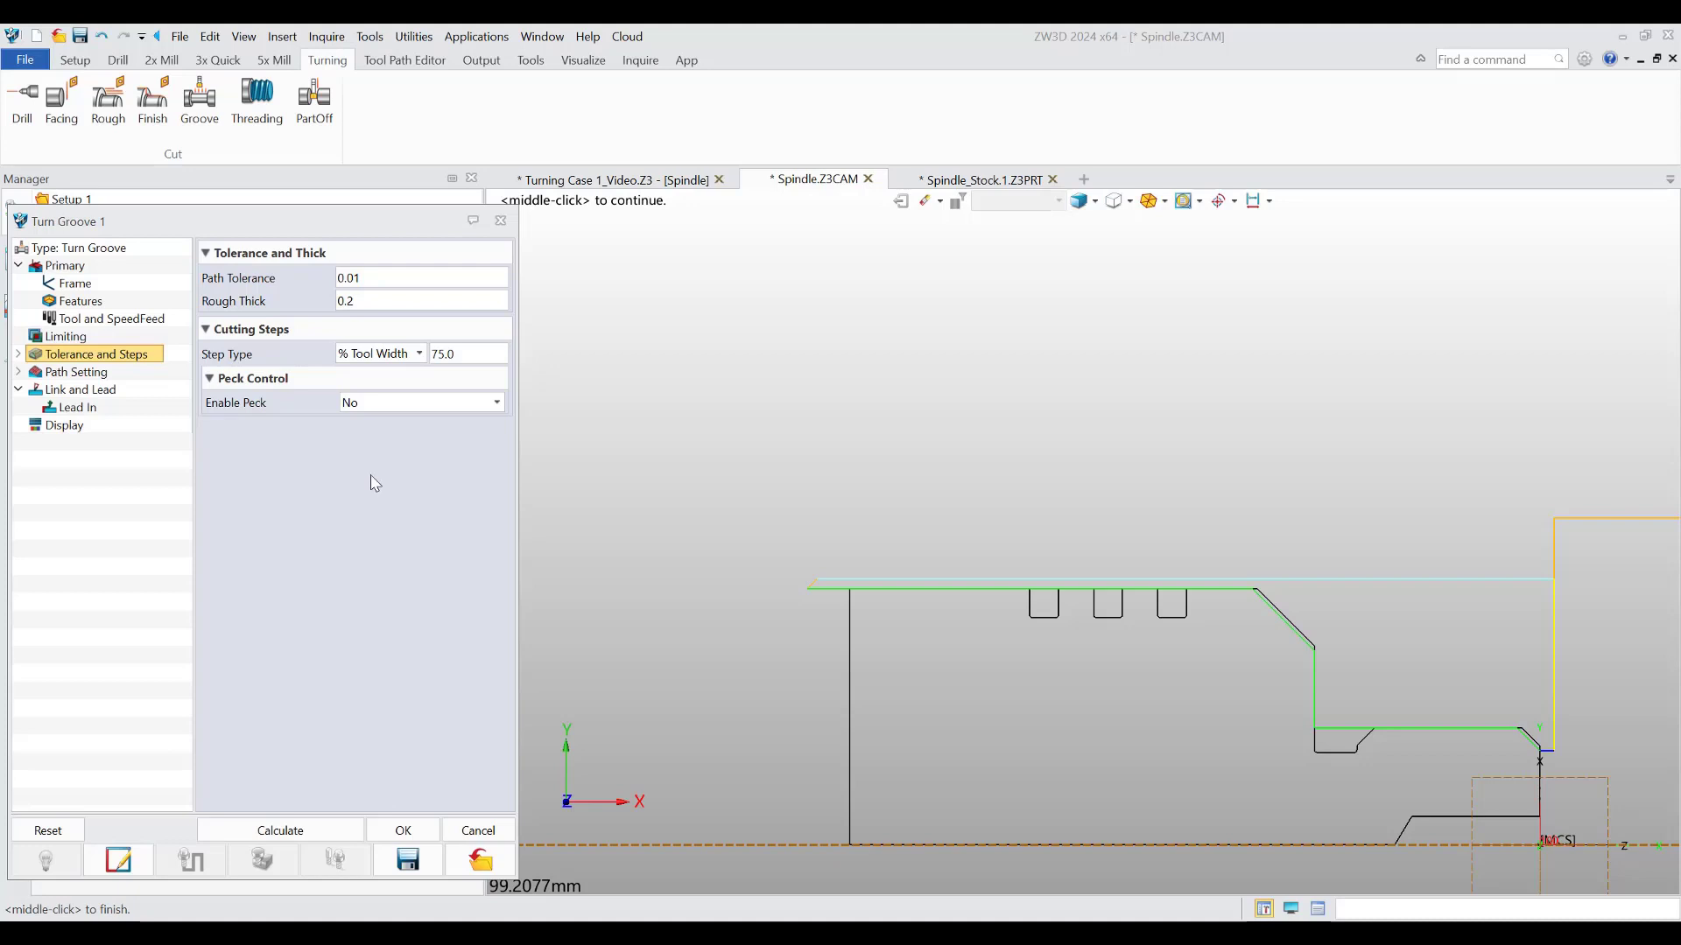
pyautogui.click(77, 372)
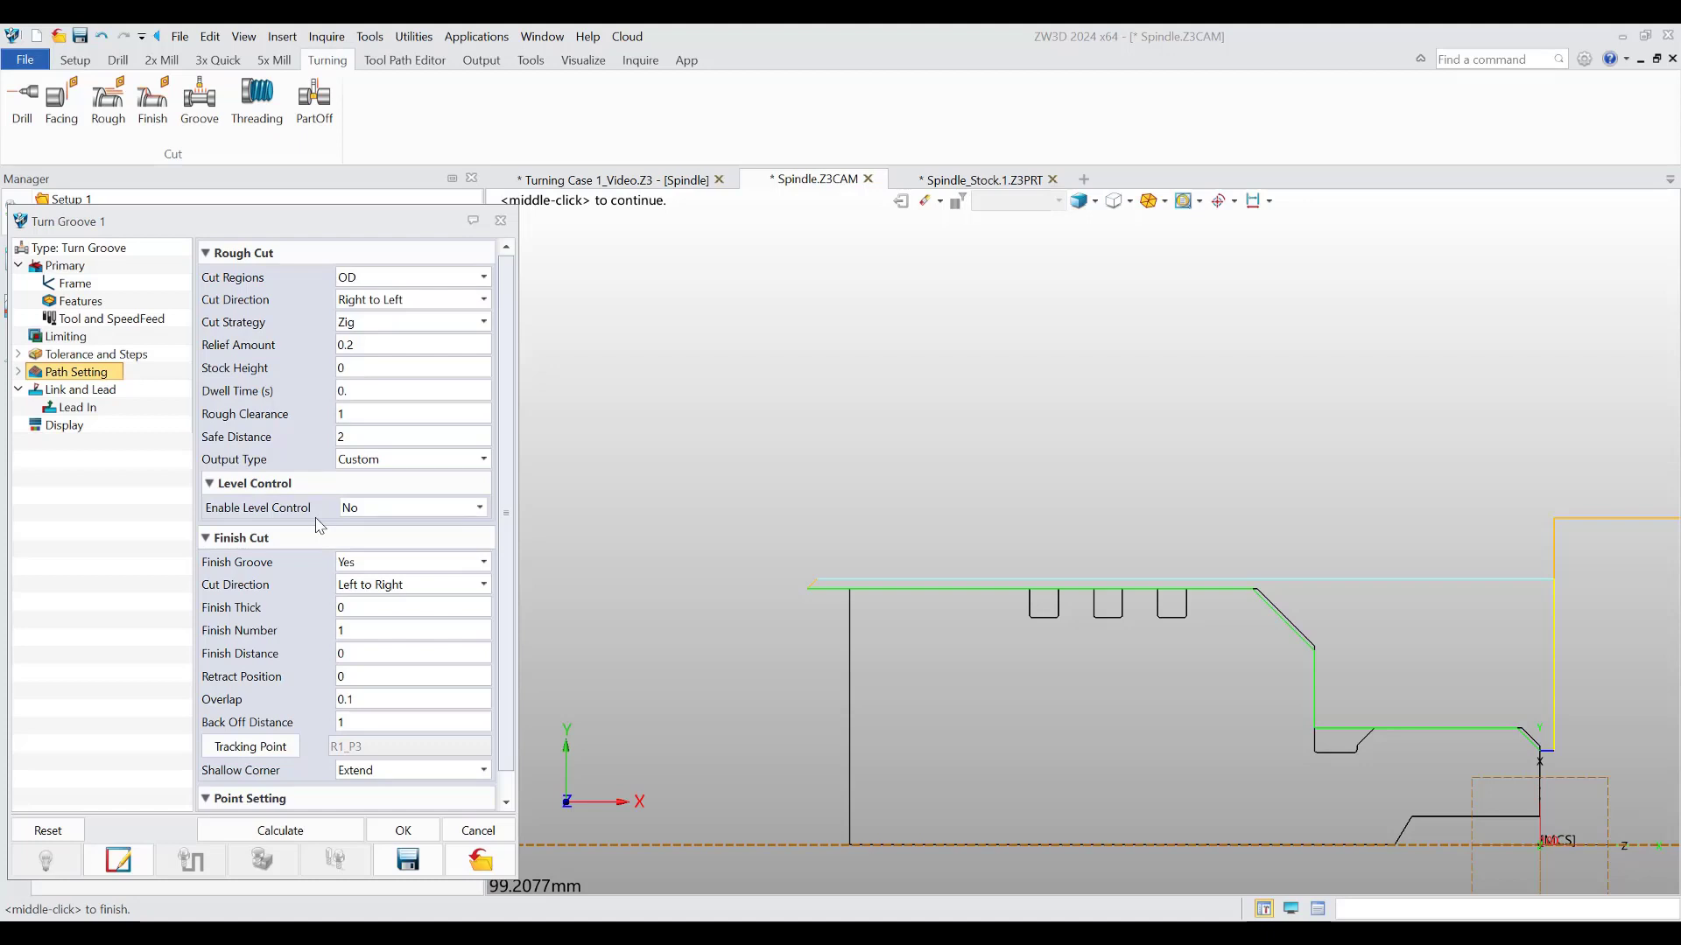
pyautogui.scroll(-1, 319, 525)
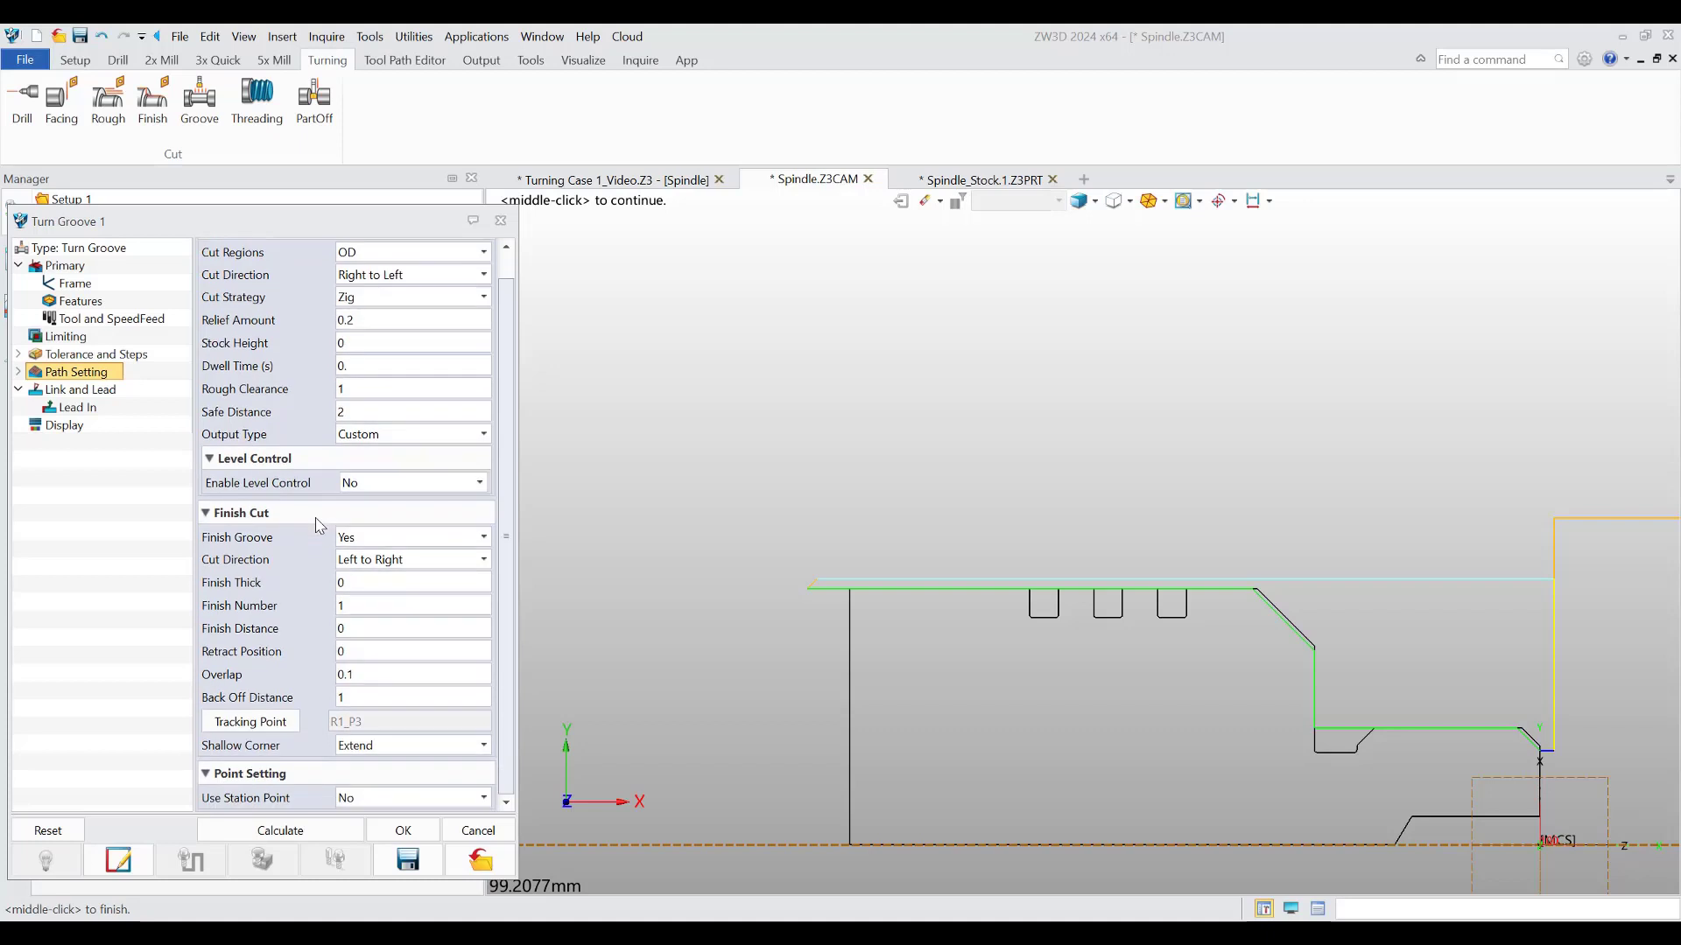
pyautogui.click(374, 798)
pyautogui.click(368, 813)
pyautogui.scroll(-3, 377, 770)
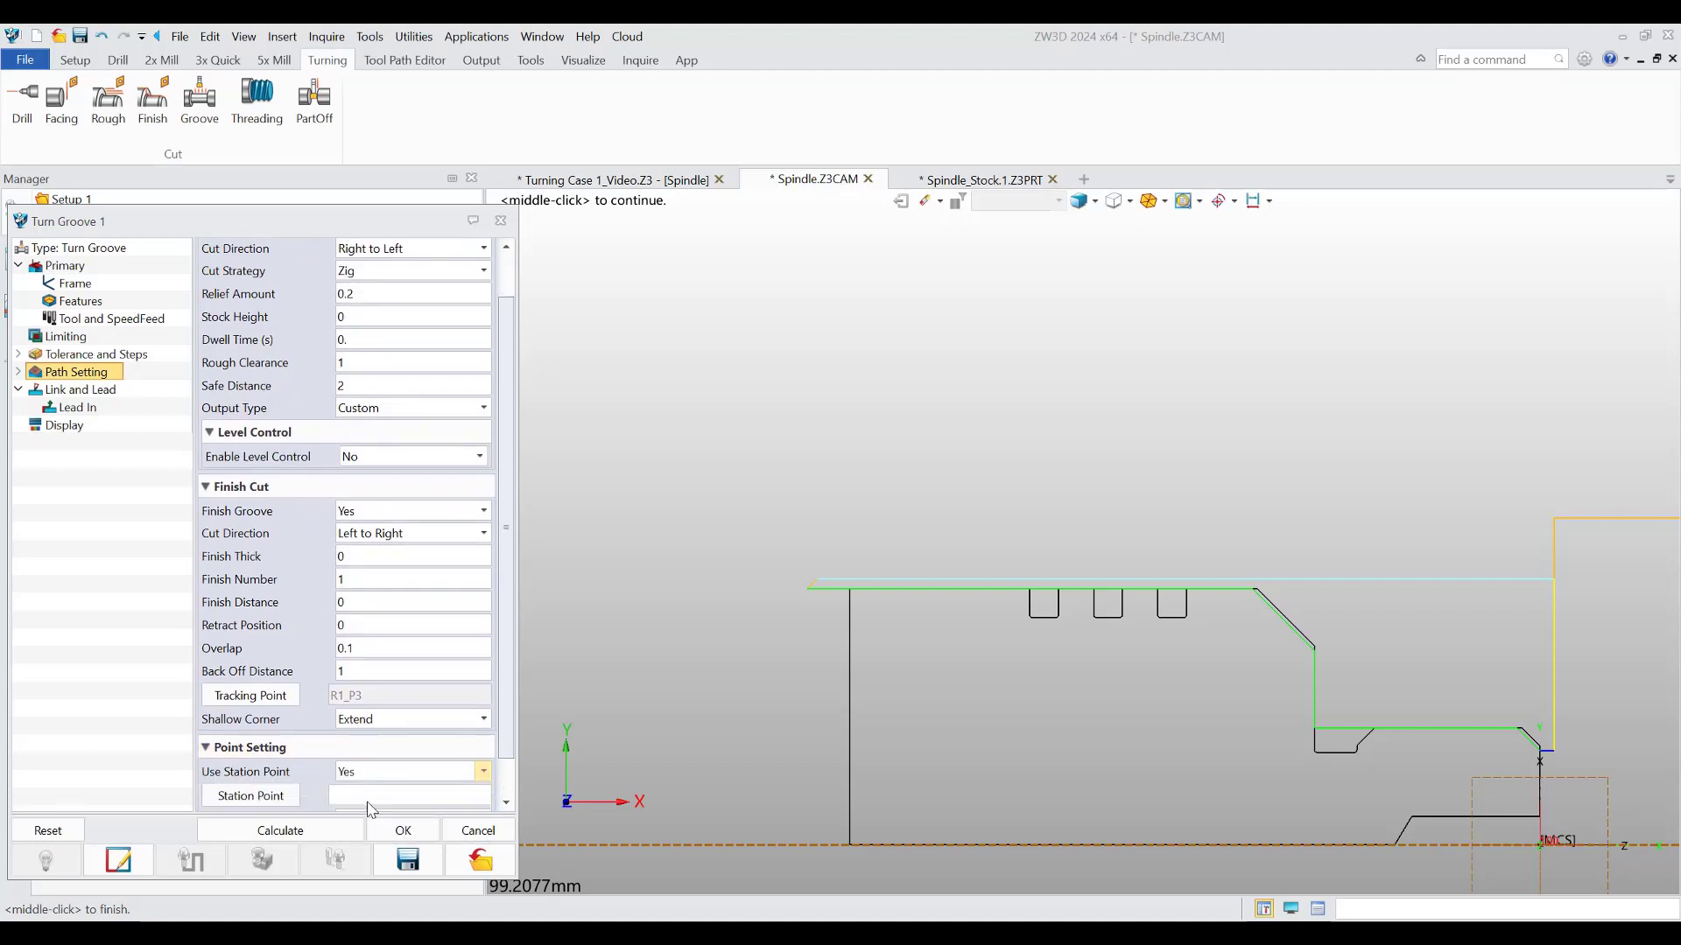
pyautogui.rightClick(378, 758)
pyautogui.click(399, 862)
pyautogui.click(315, 825)
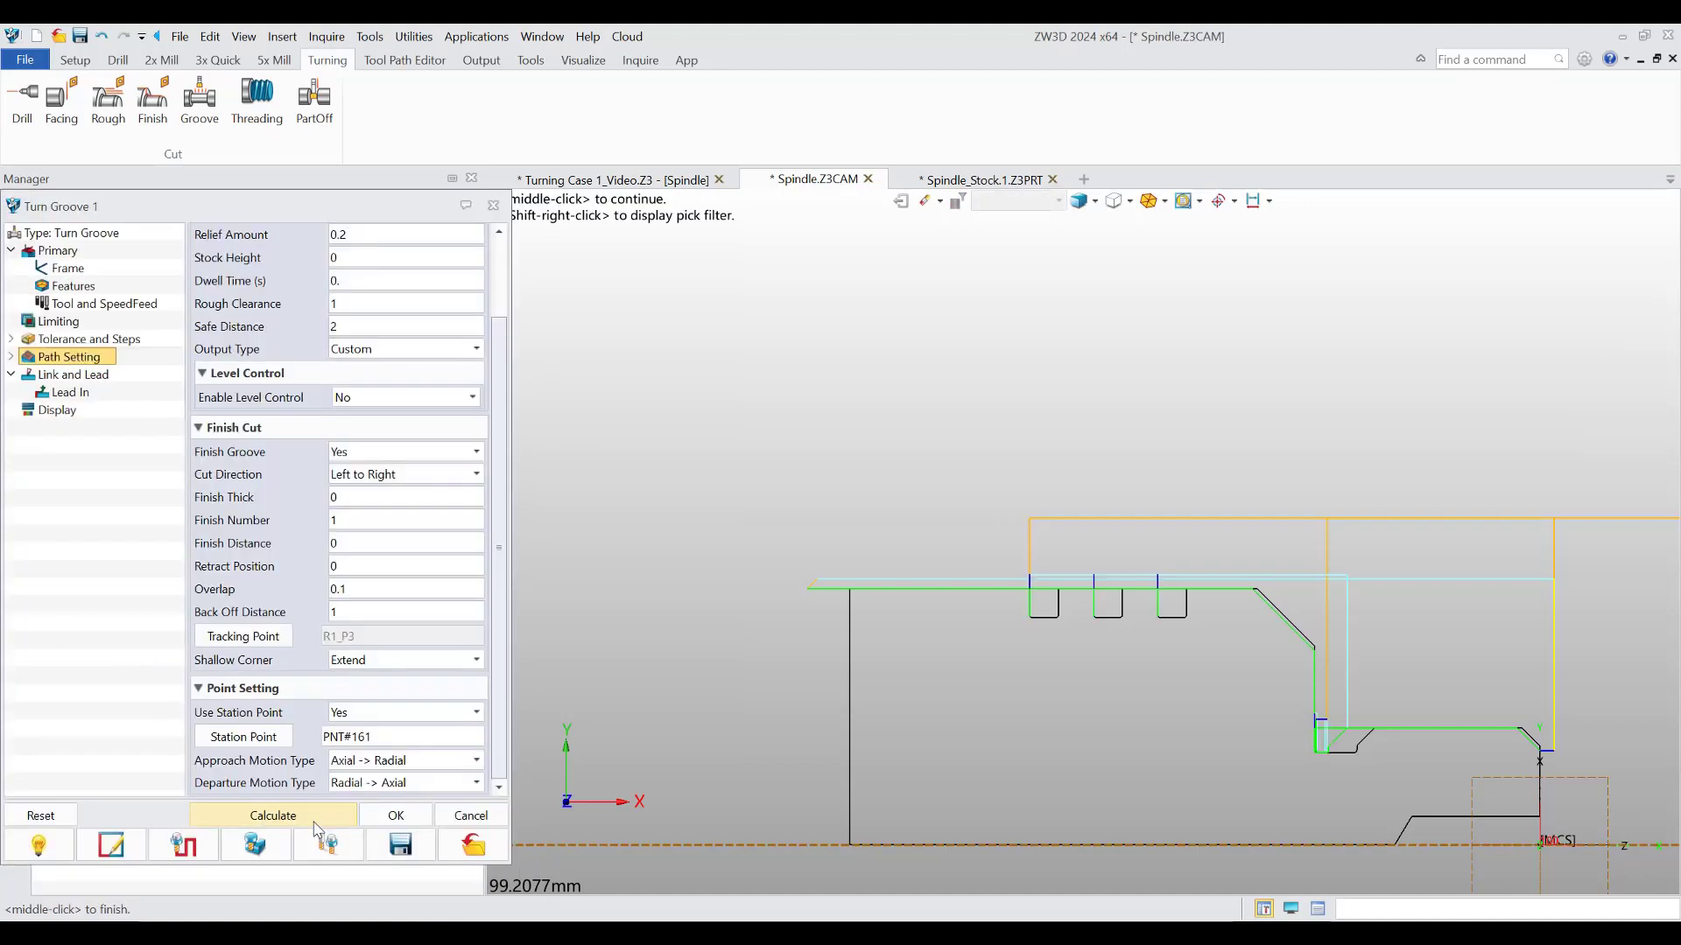
pyautogui.click(423, 813)
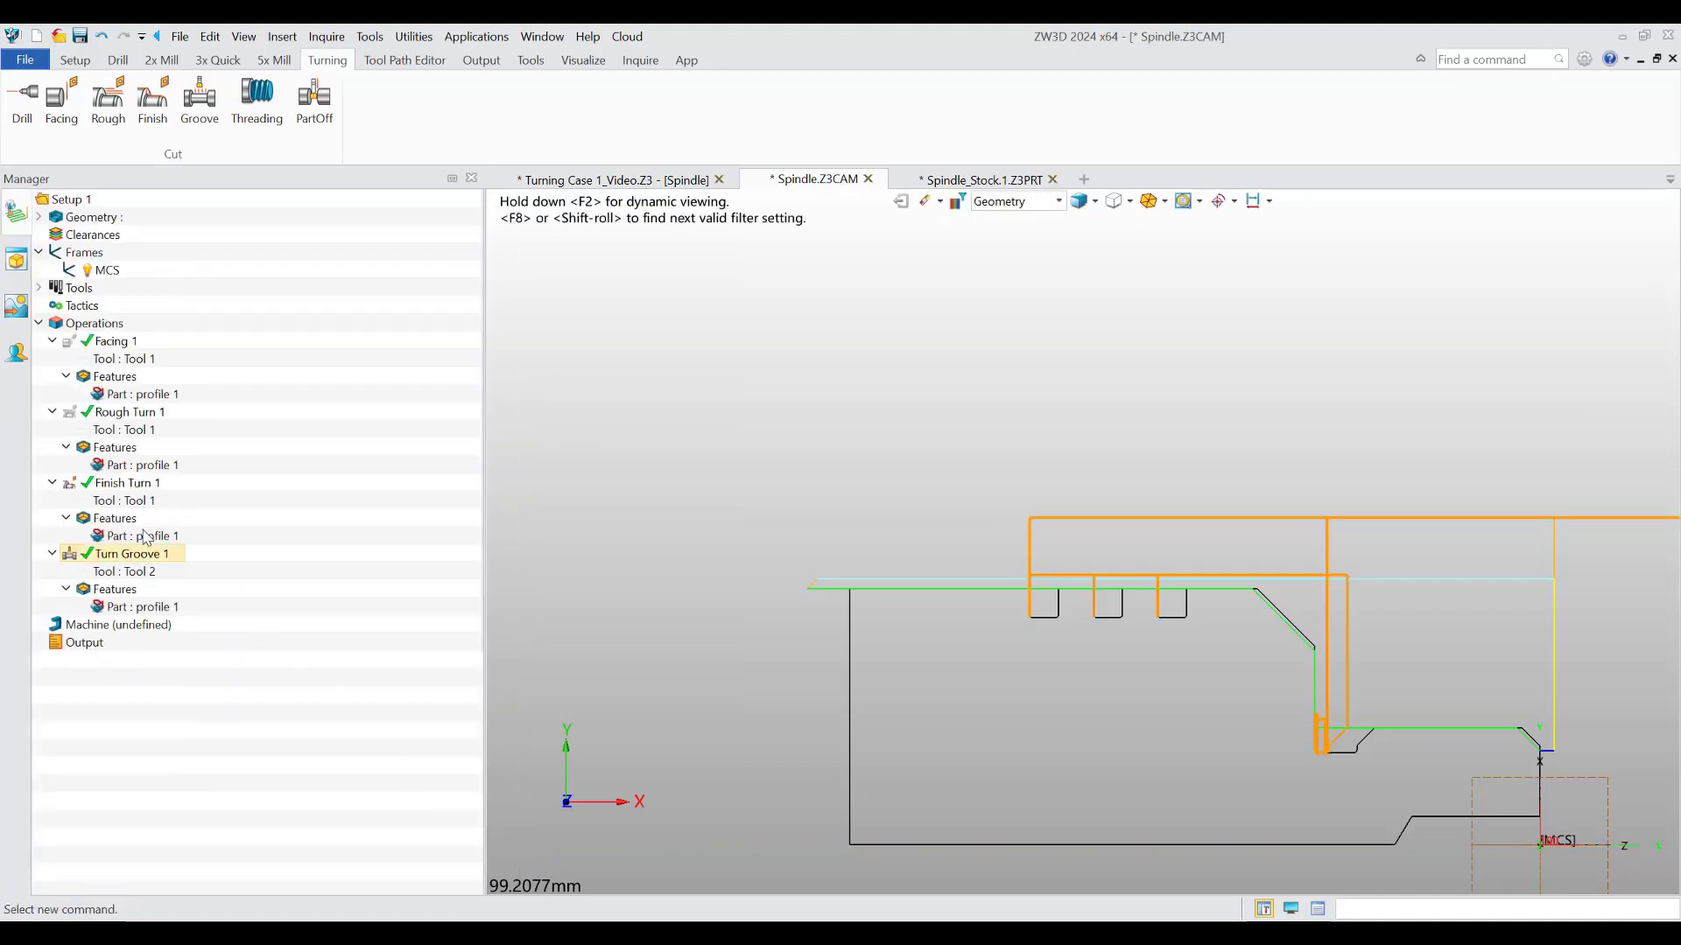
# - Hide the finish turn toolpath and check the Turn Groove 1 tool motion beside the vertical shoulder with Toolpath Verify
pyautogui.scroll(5, 1201, 659)
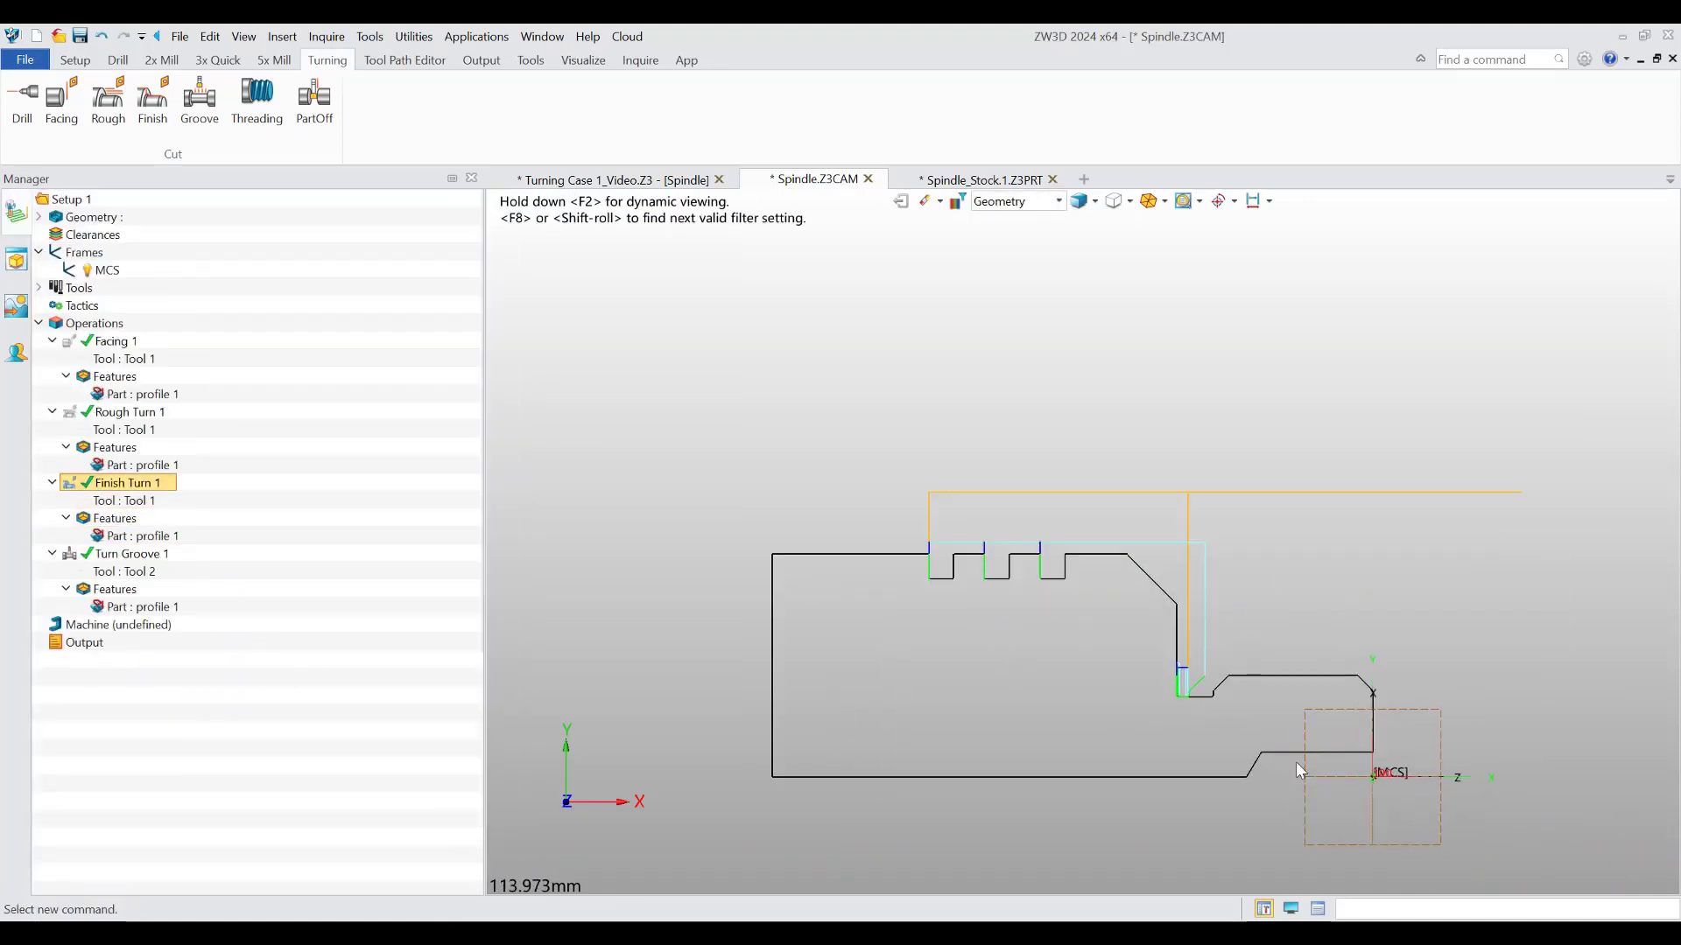
pyautogui.scroll(3, 1201, 659)
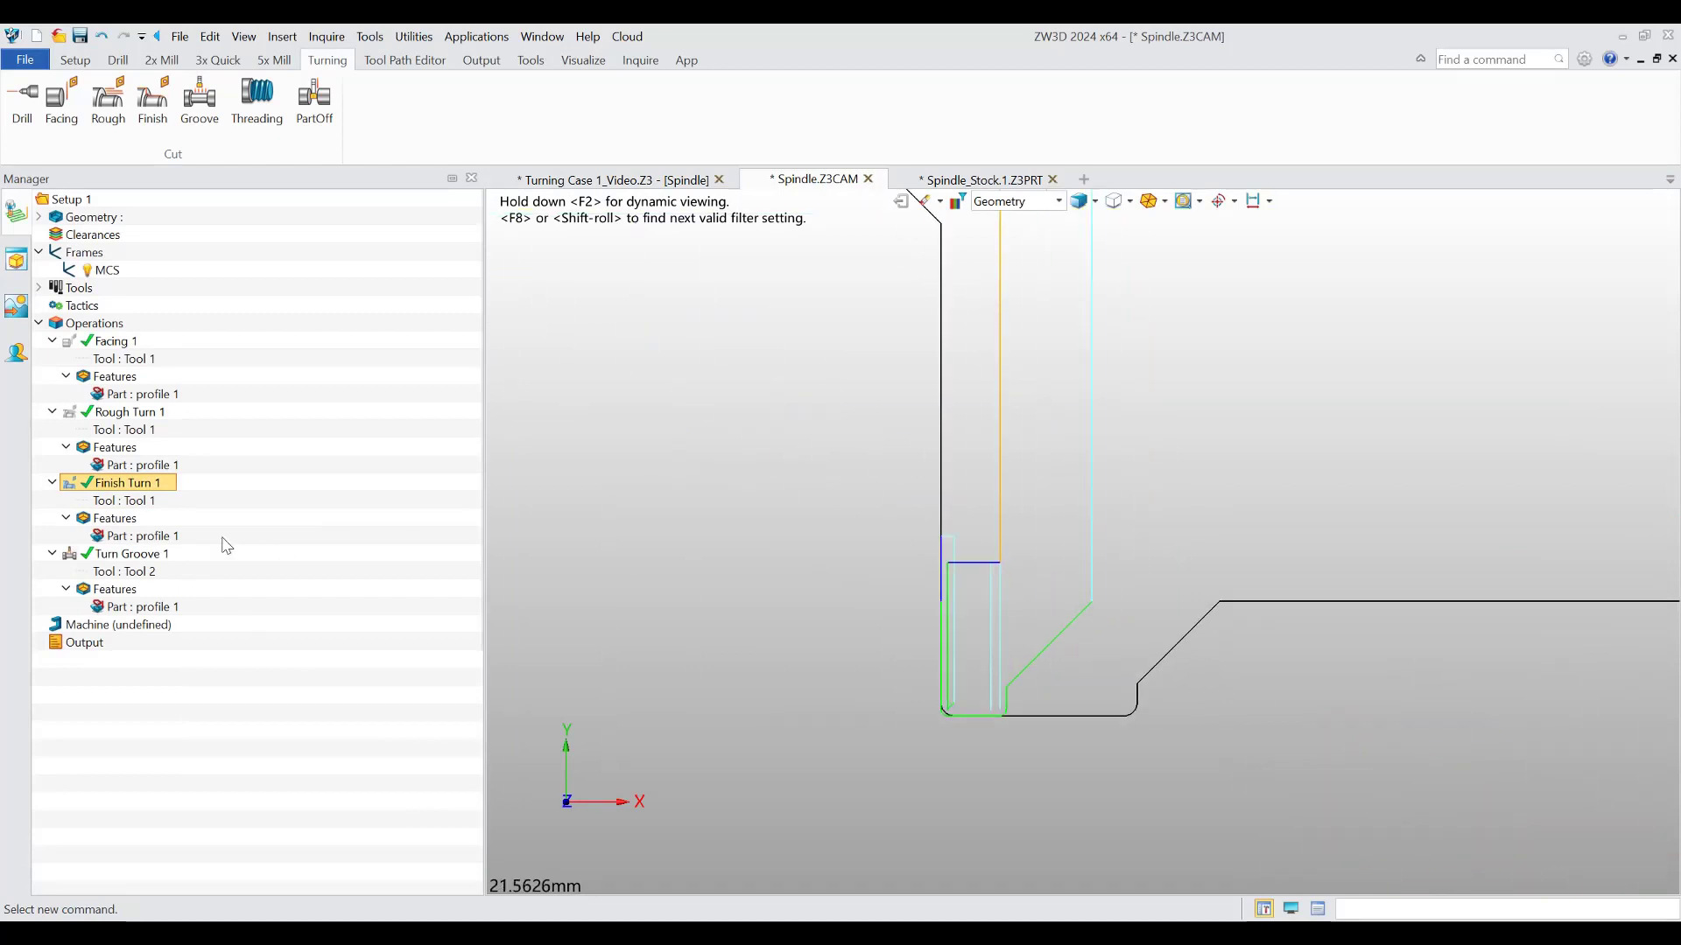
pyautogui.click(132, 554)
pyautogui.rightClick(131, 553)
pyautogui.click(175, 276)
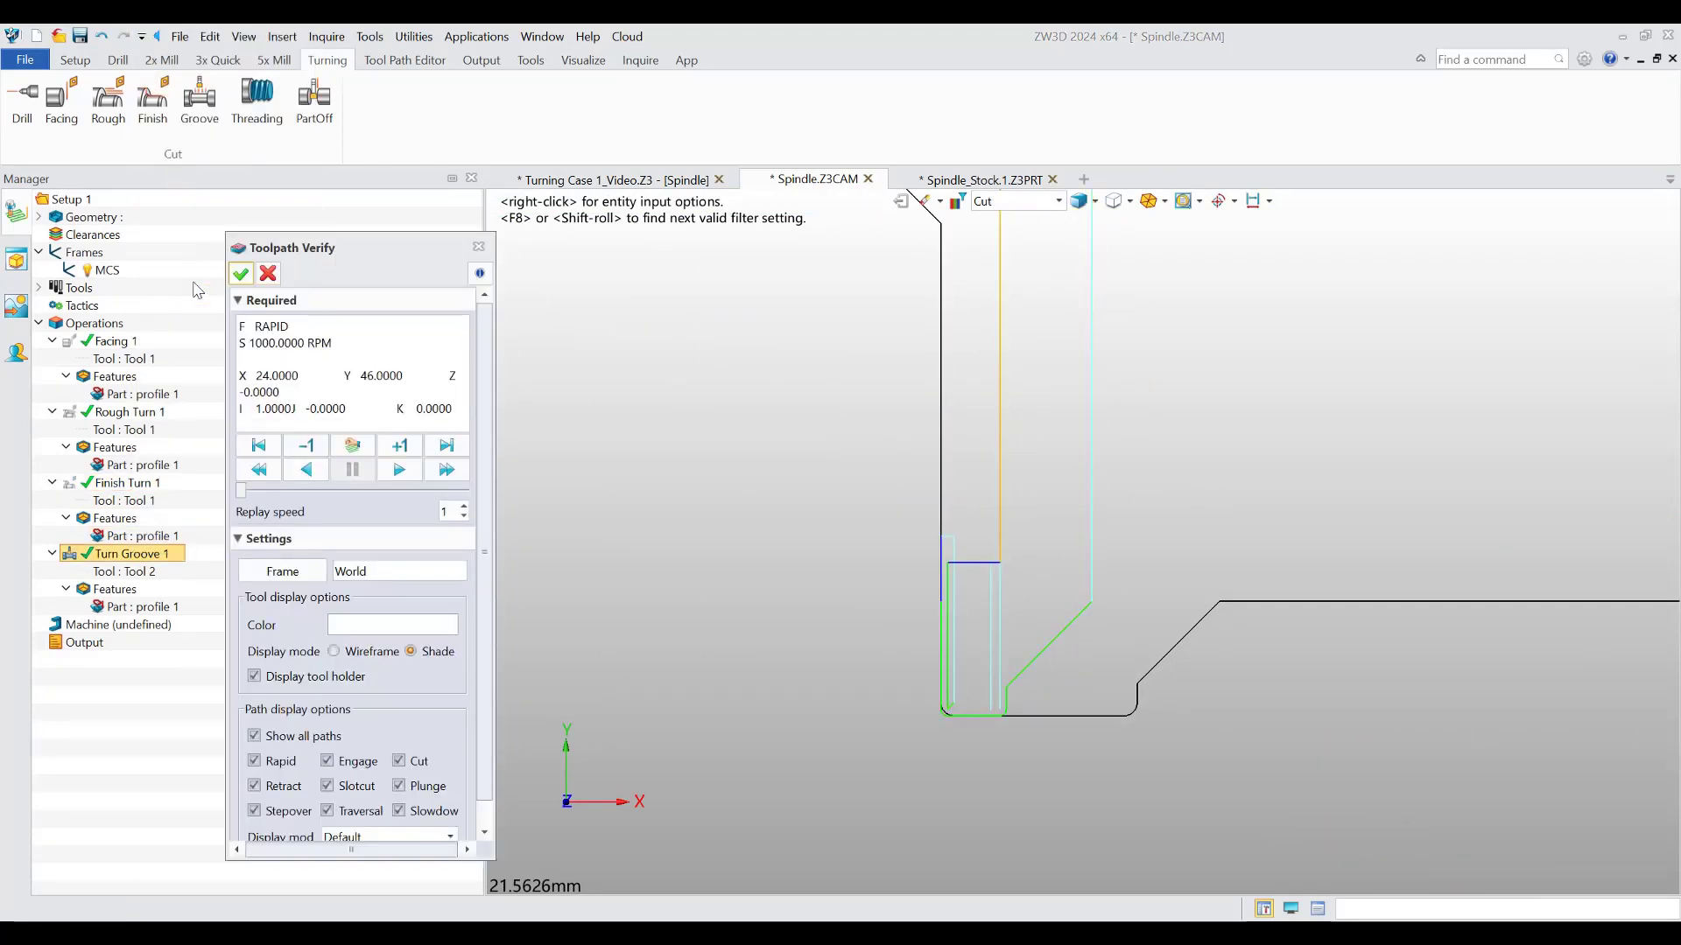
pyautogui.scroll(3, 938, 604)
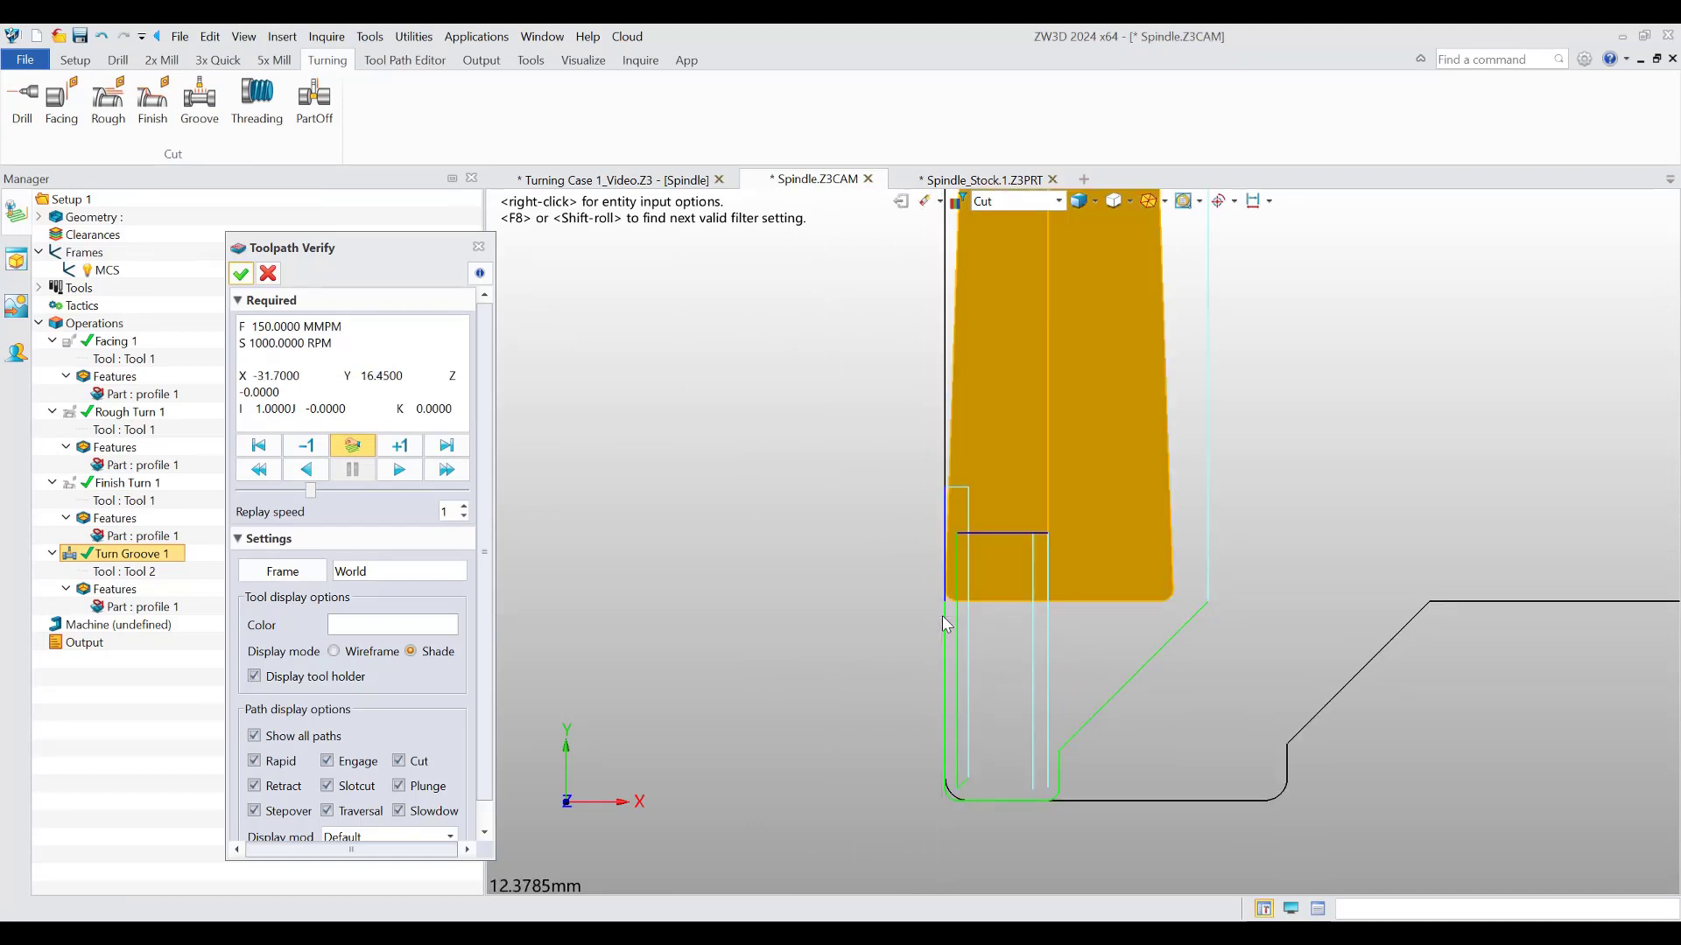
pyautogui.scroll(-4, 933, 632)
pyautogui.scroll(-2, 912, 637)
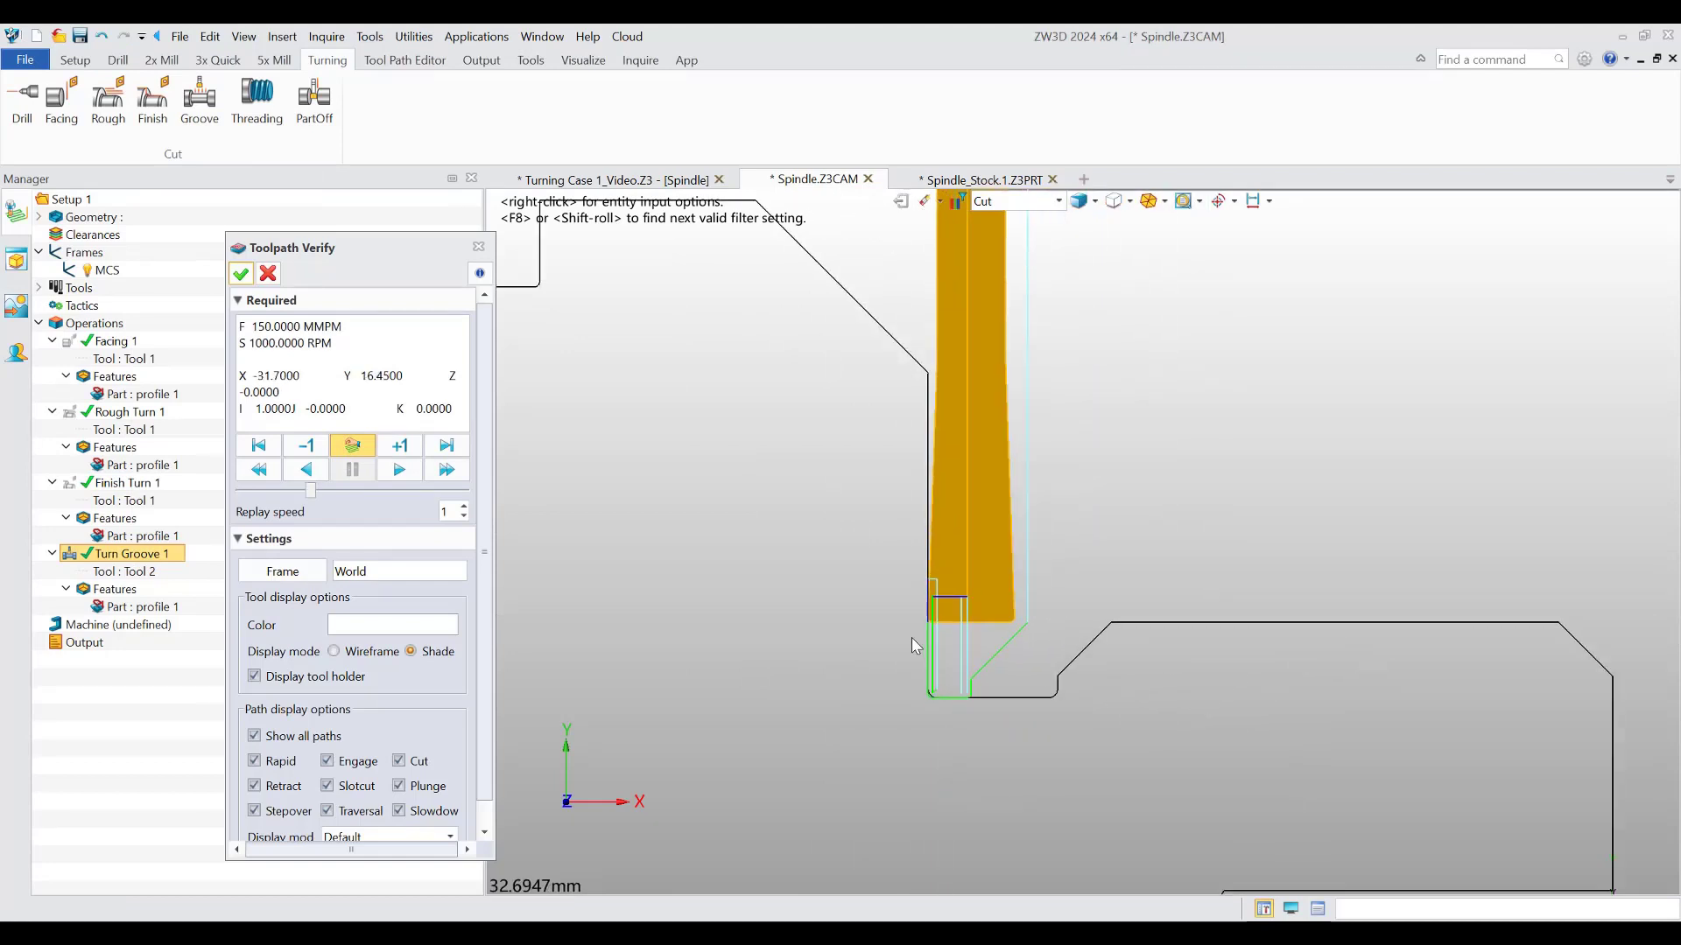
pyautogui.click(241, 274)
# - Limit Turn Groove 1 with a top trim plane at (-39.7, 36, 0) and a bottom one at (-31.7, 28, 0), and recalculate it
pyautogui.scroll(-6, 1305, 658)
pyautogui.doubleClick(166, 555)
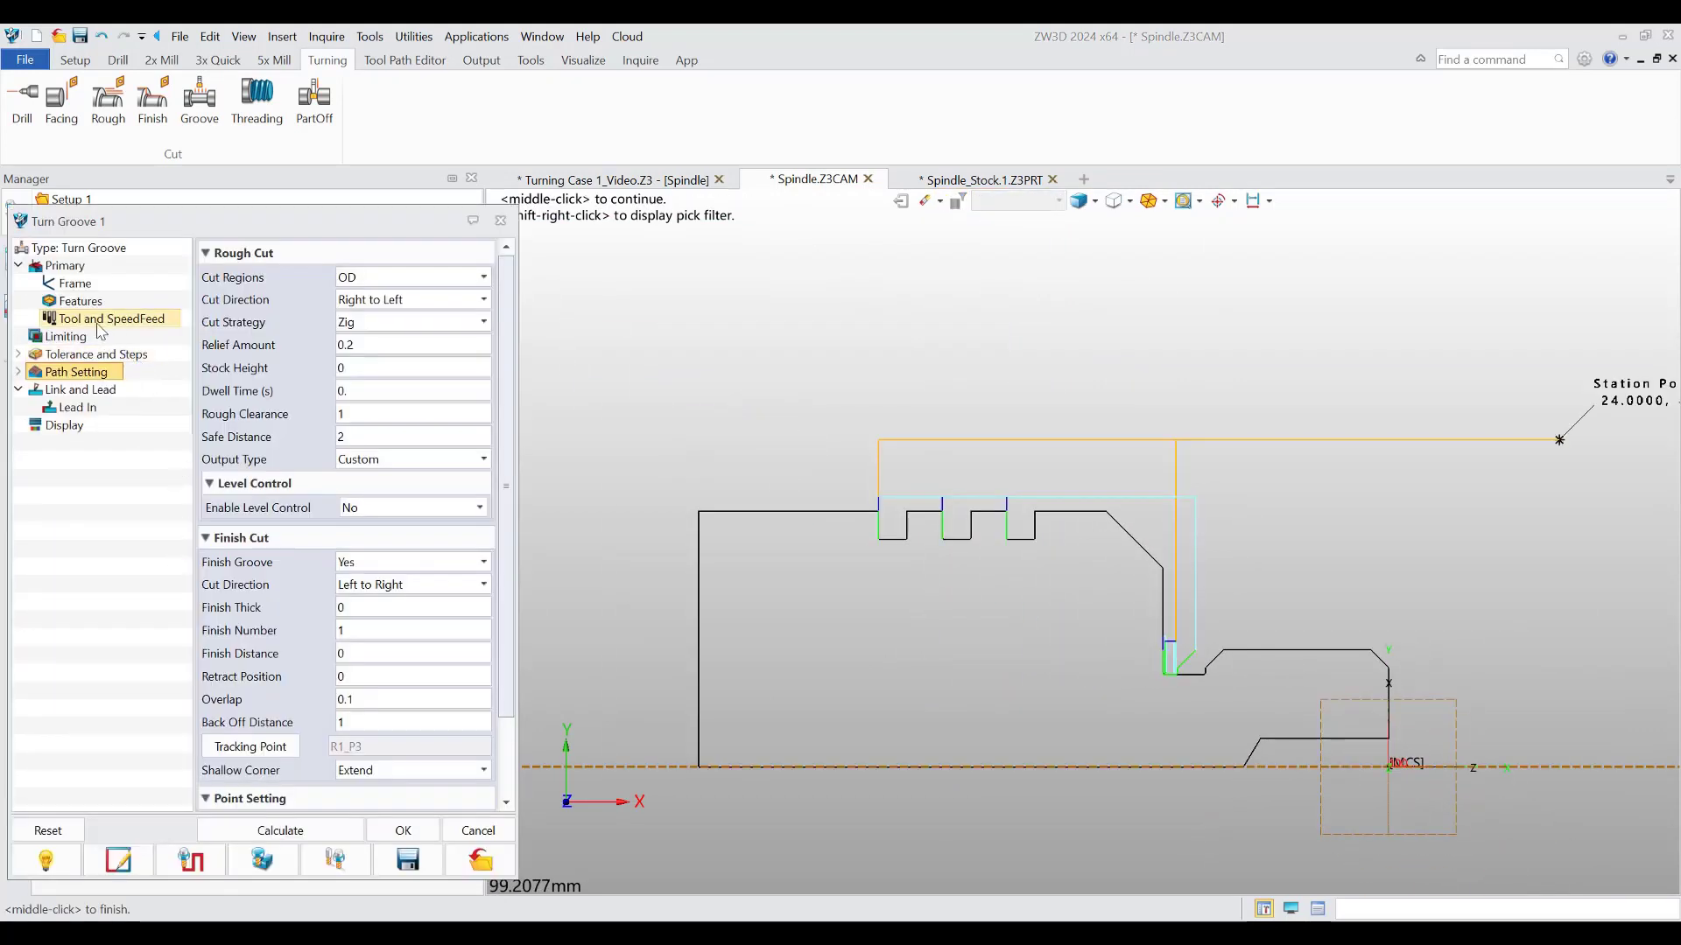
pyautogui.click(105, 336)
pyautogui.click(269, 341)
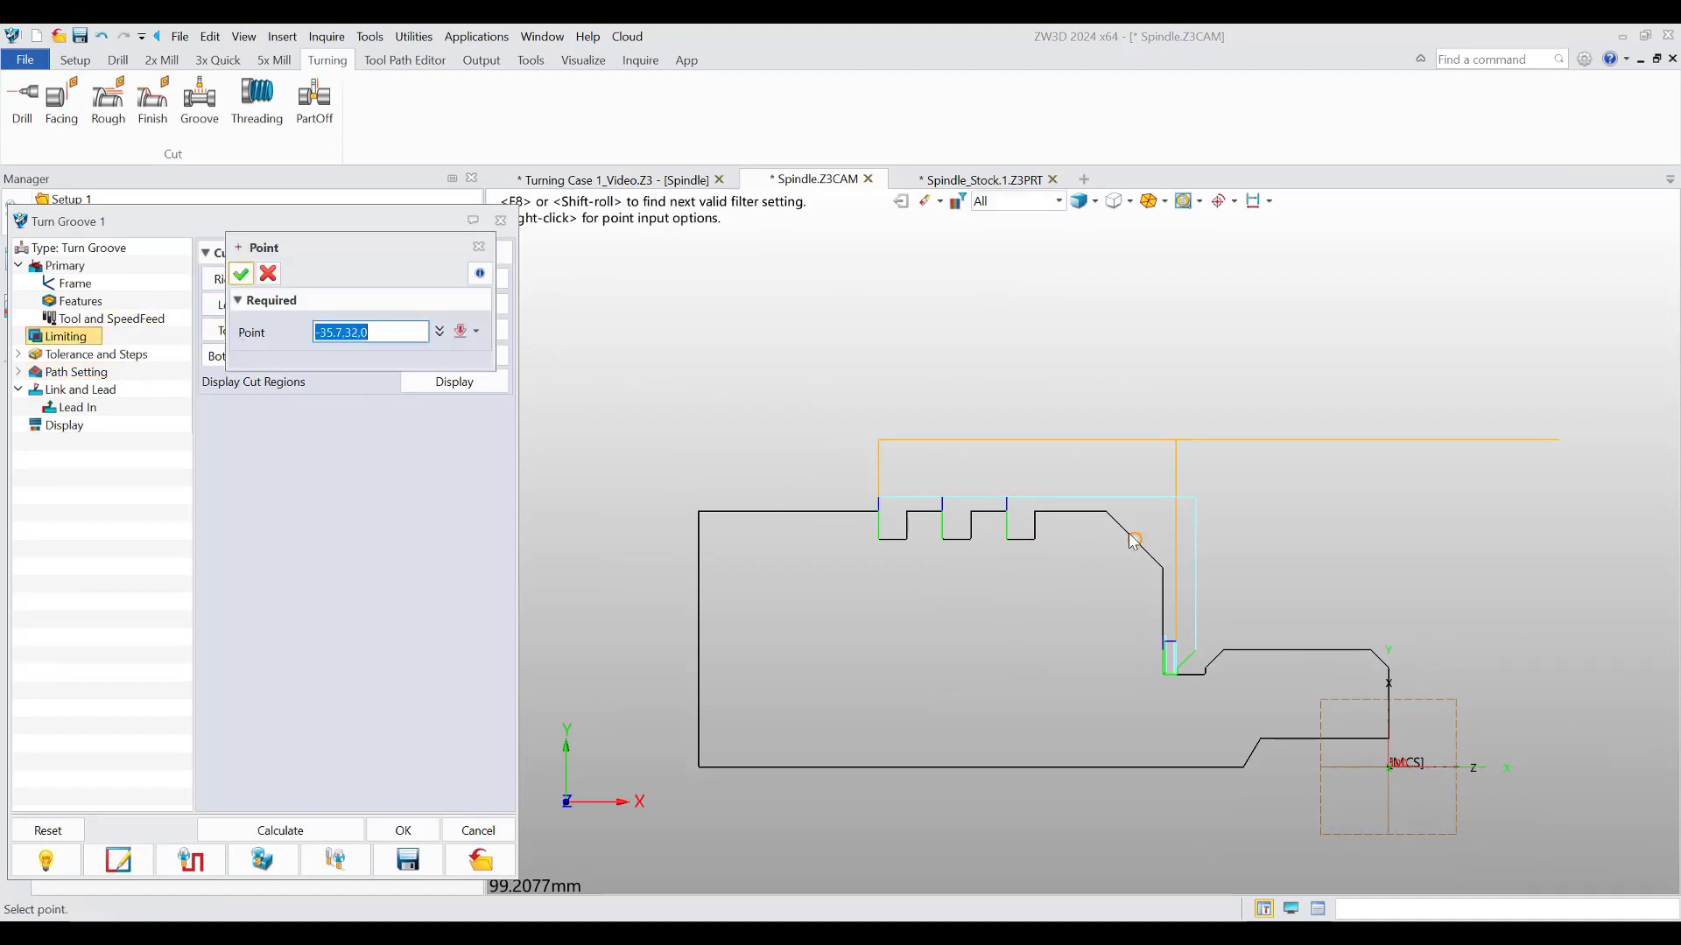
pyautogui.click(1108, 512)
pyautogui.click(267, 356)
pyautogui.click(1164, 569)
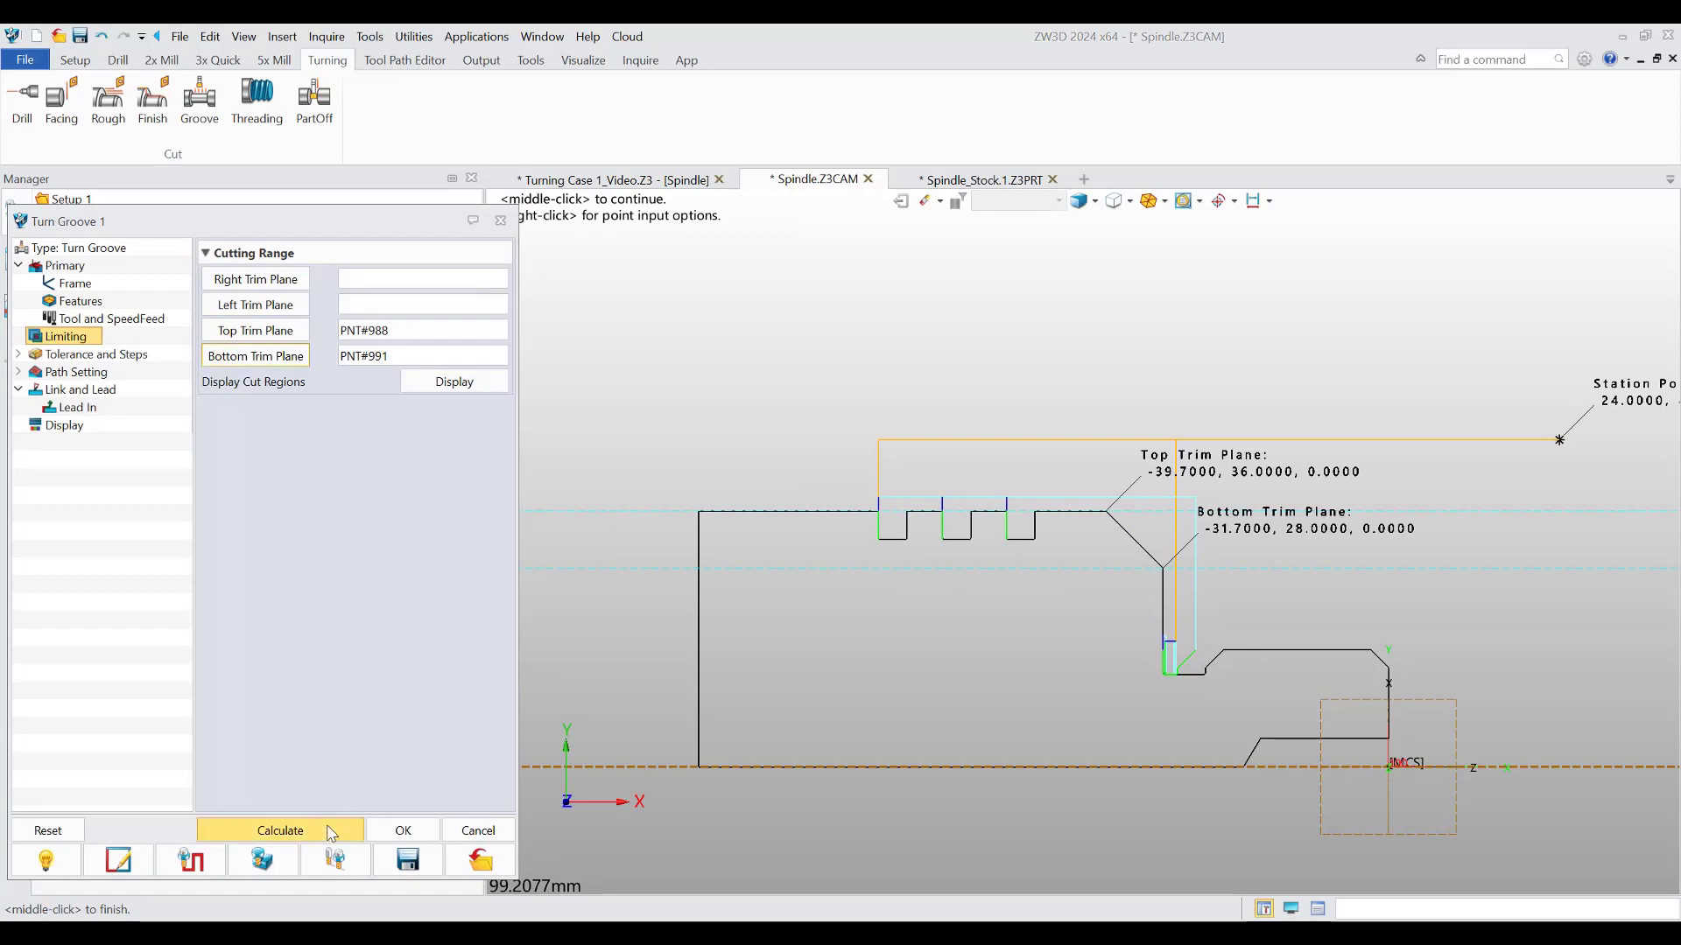
pyautogui.click(343, 821)
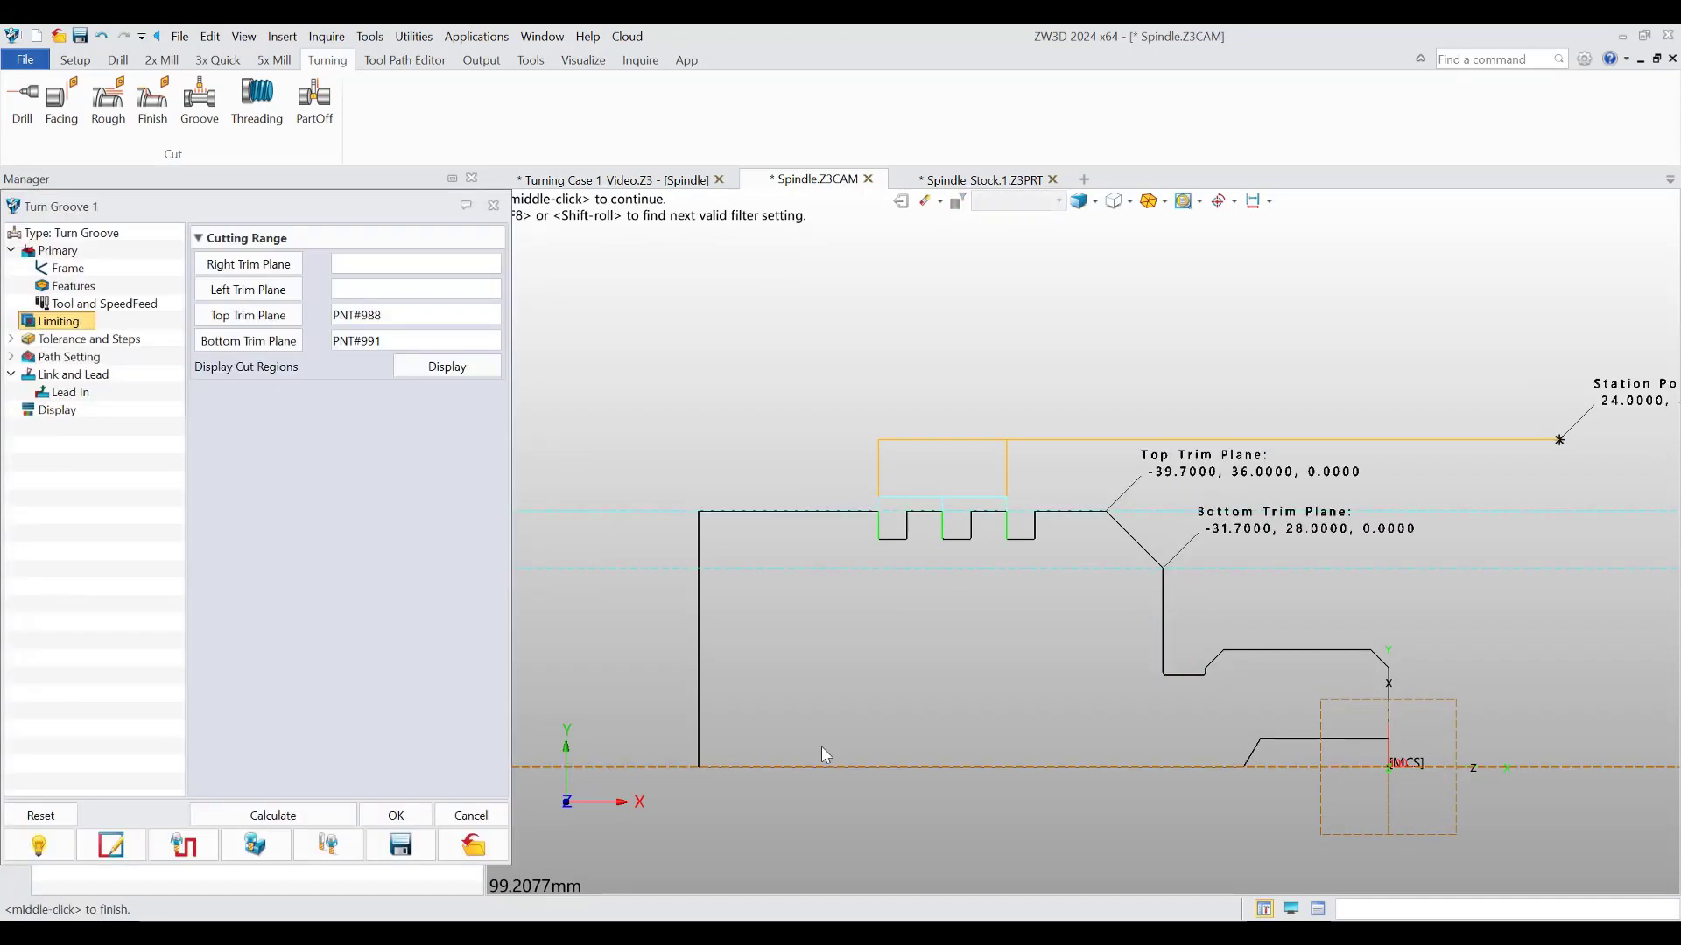
pyautogui.click(397, 816)
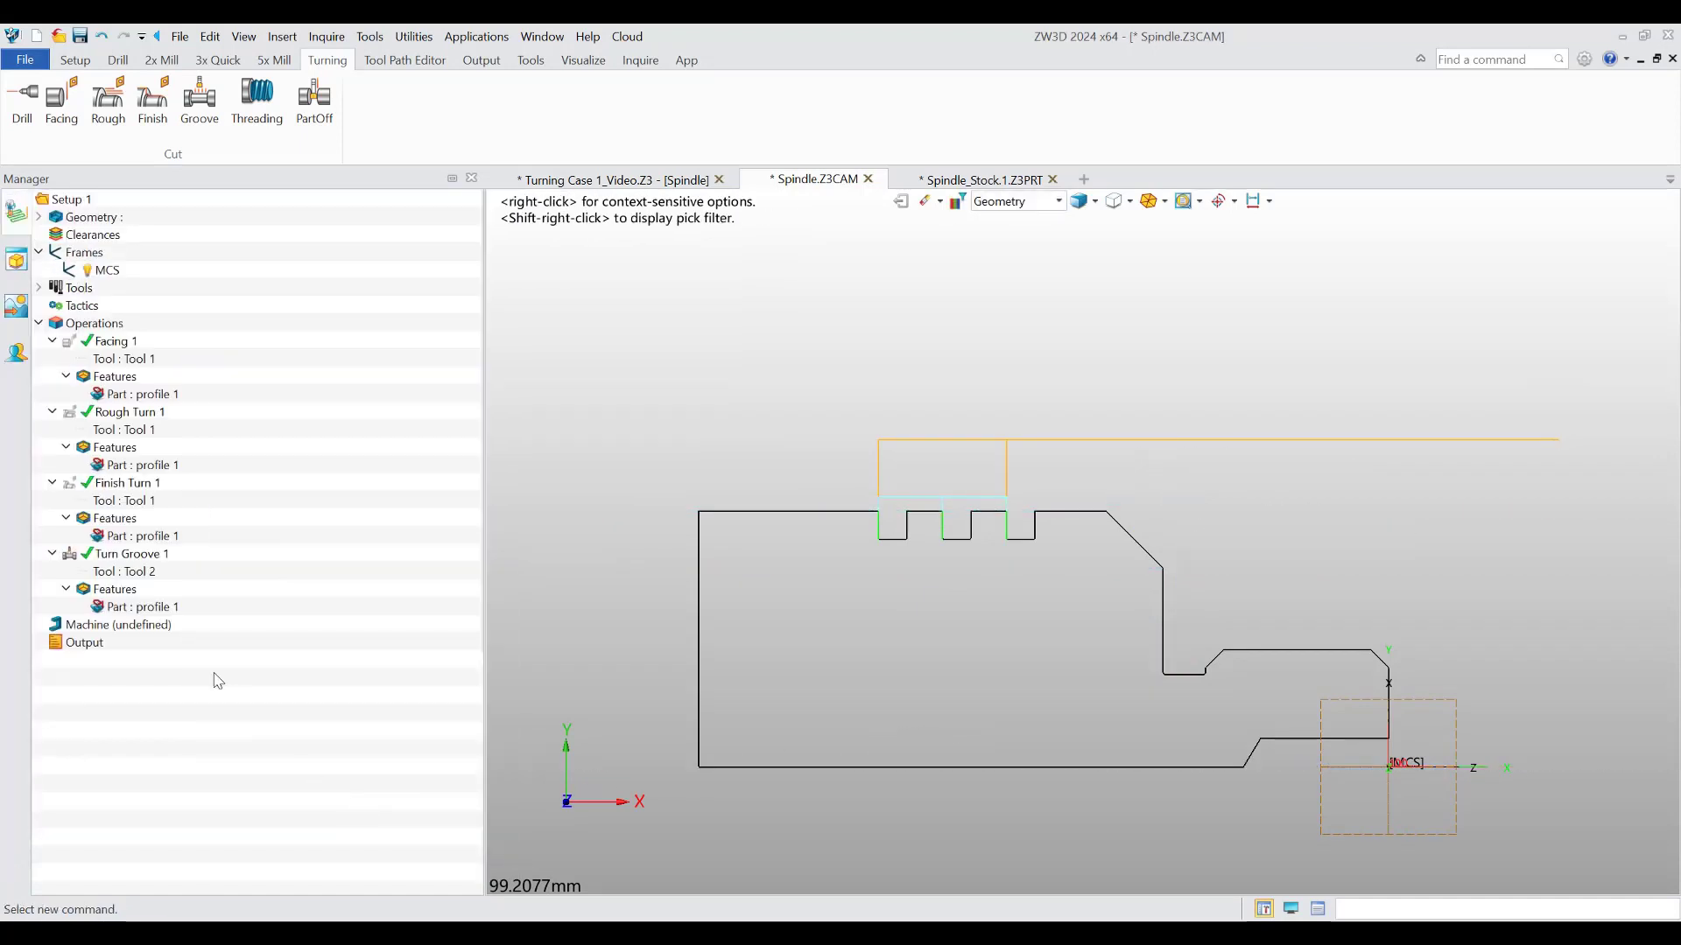
# - Duplicate Turn Groove 1 and limit the copy with a top trim plane at (-31.7, 28, 0) and a bottom one at (0, 8.975, 0)
pyautogui.rightClick(129, 561)
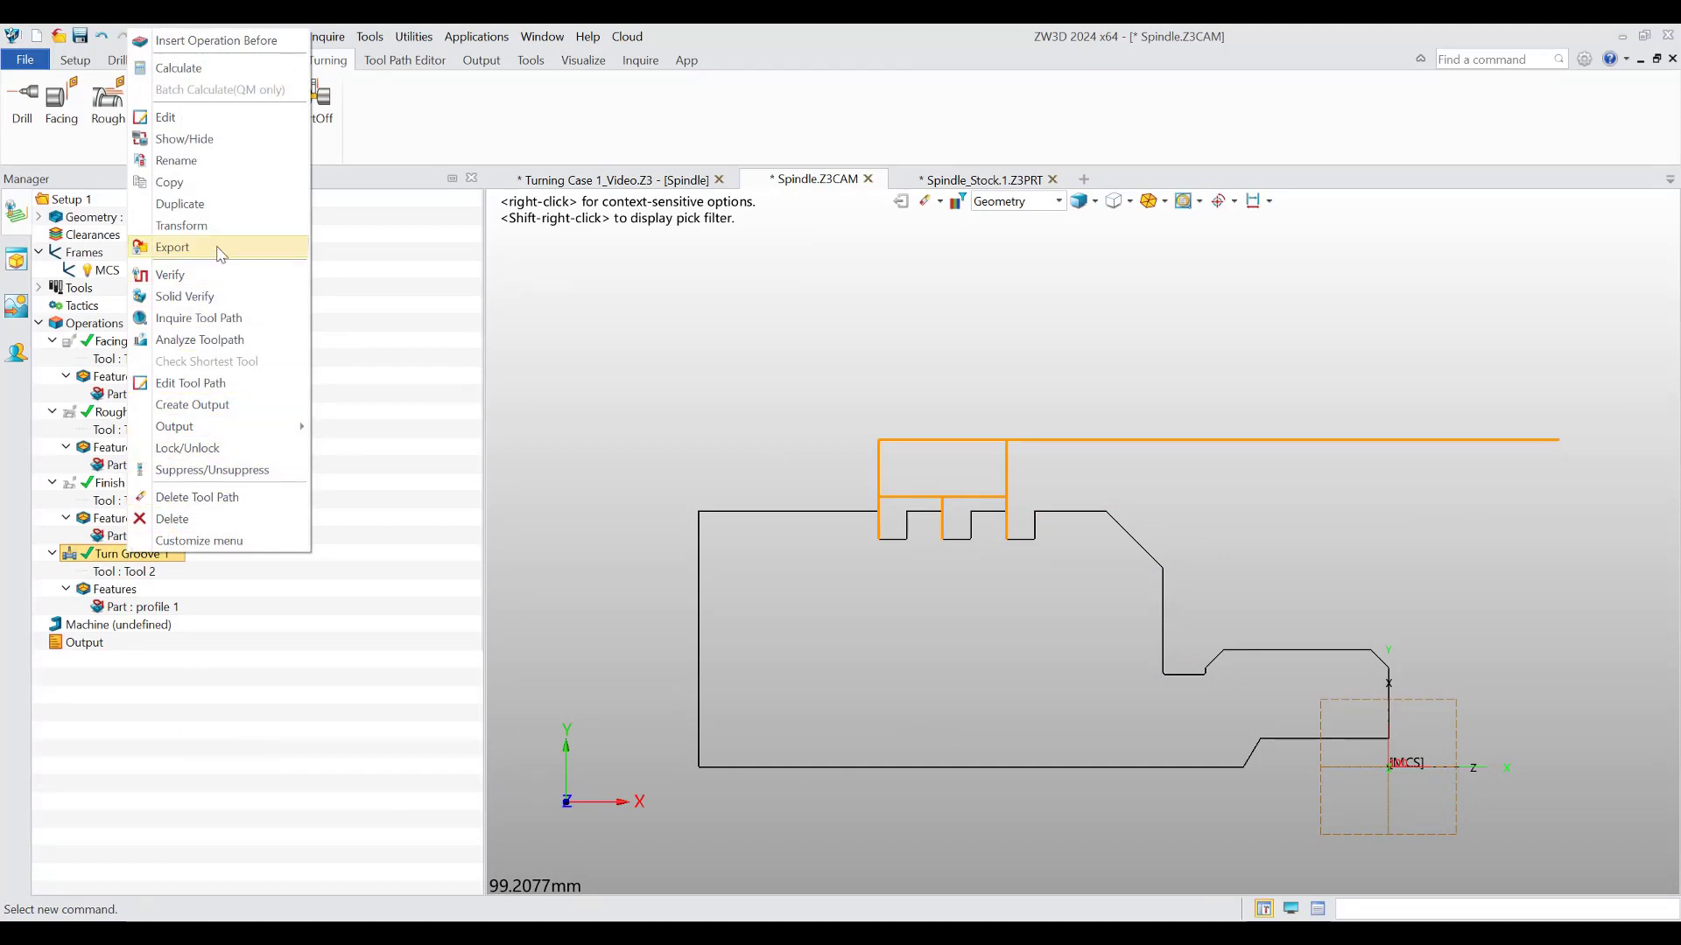
pyautogui.click(214, 205)
pyautogui.doubleClick(136, 624)
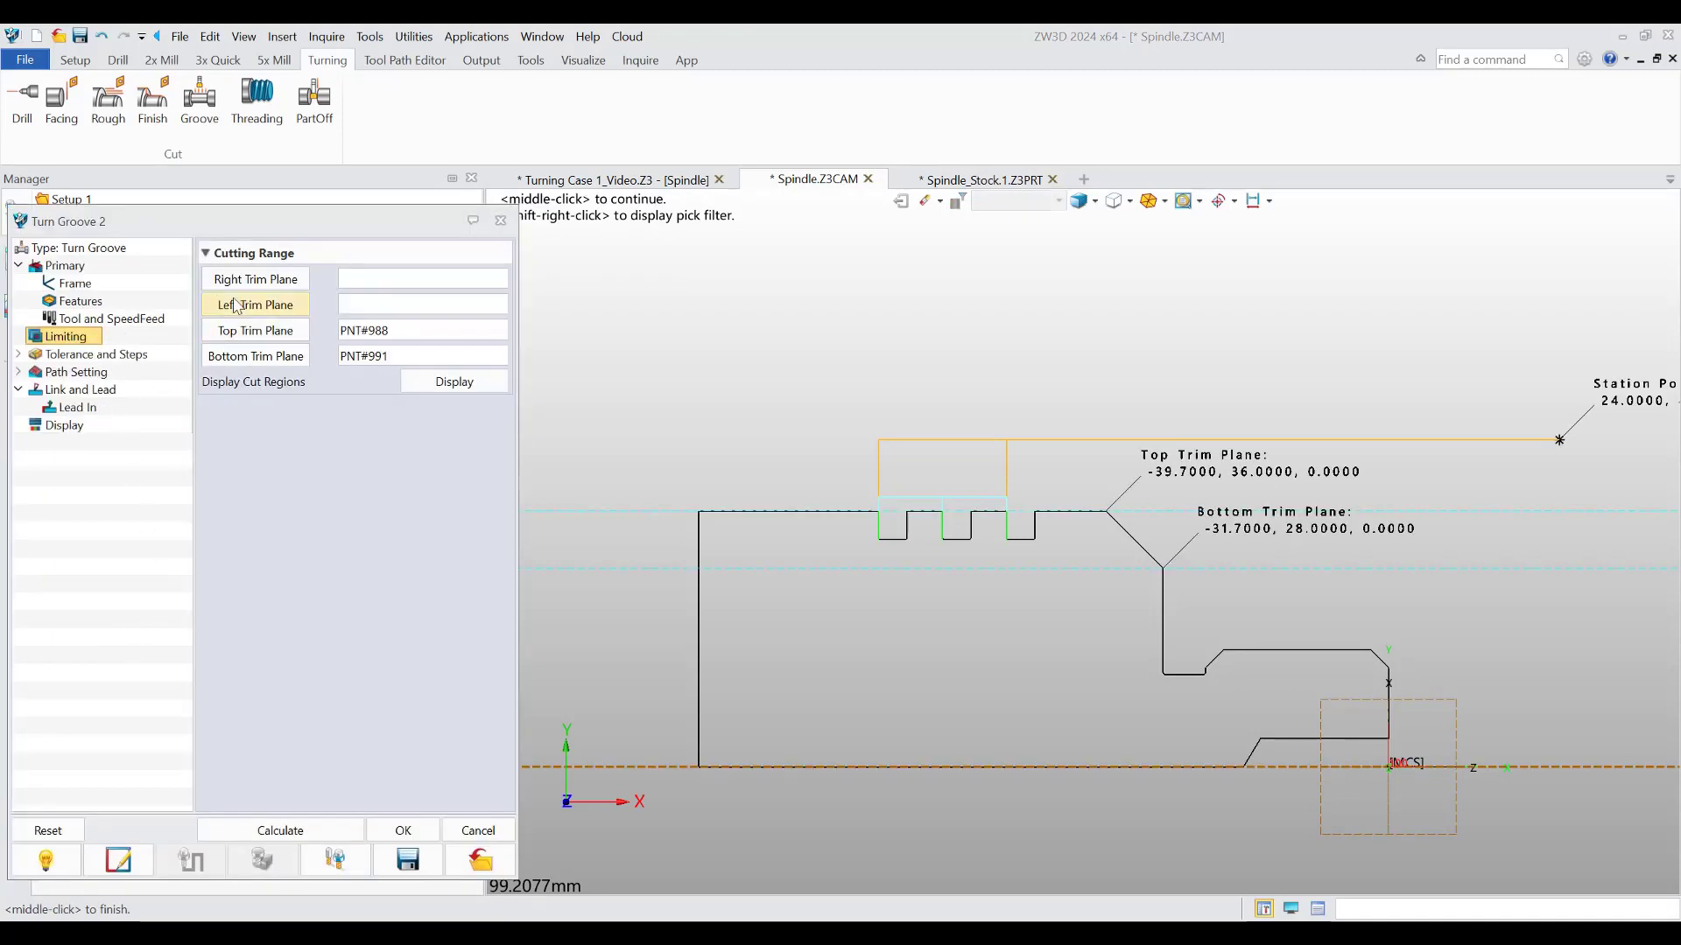
pyautogui.click(255, 330)
pyautogui.click(1144, 574)
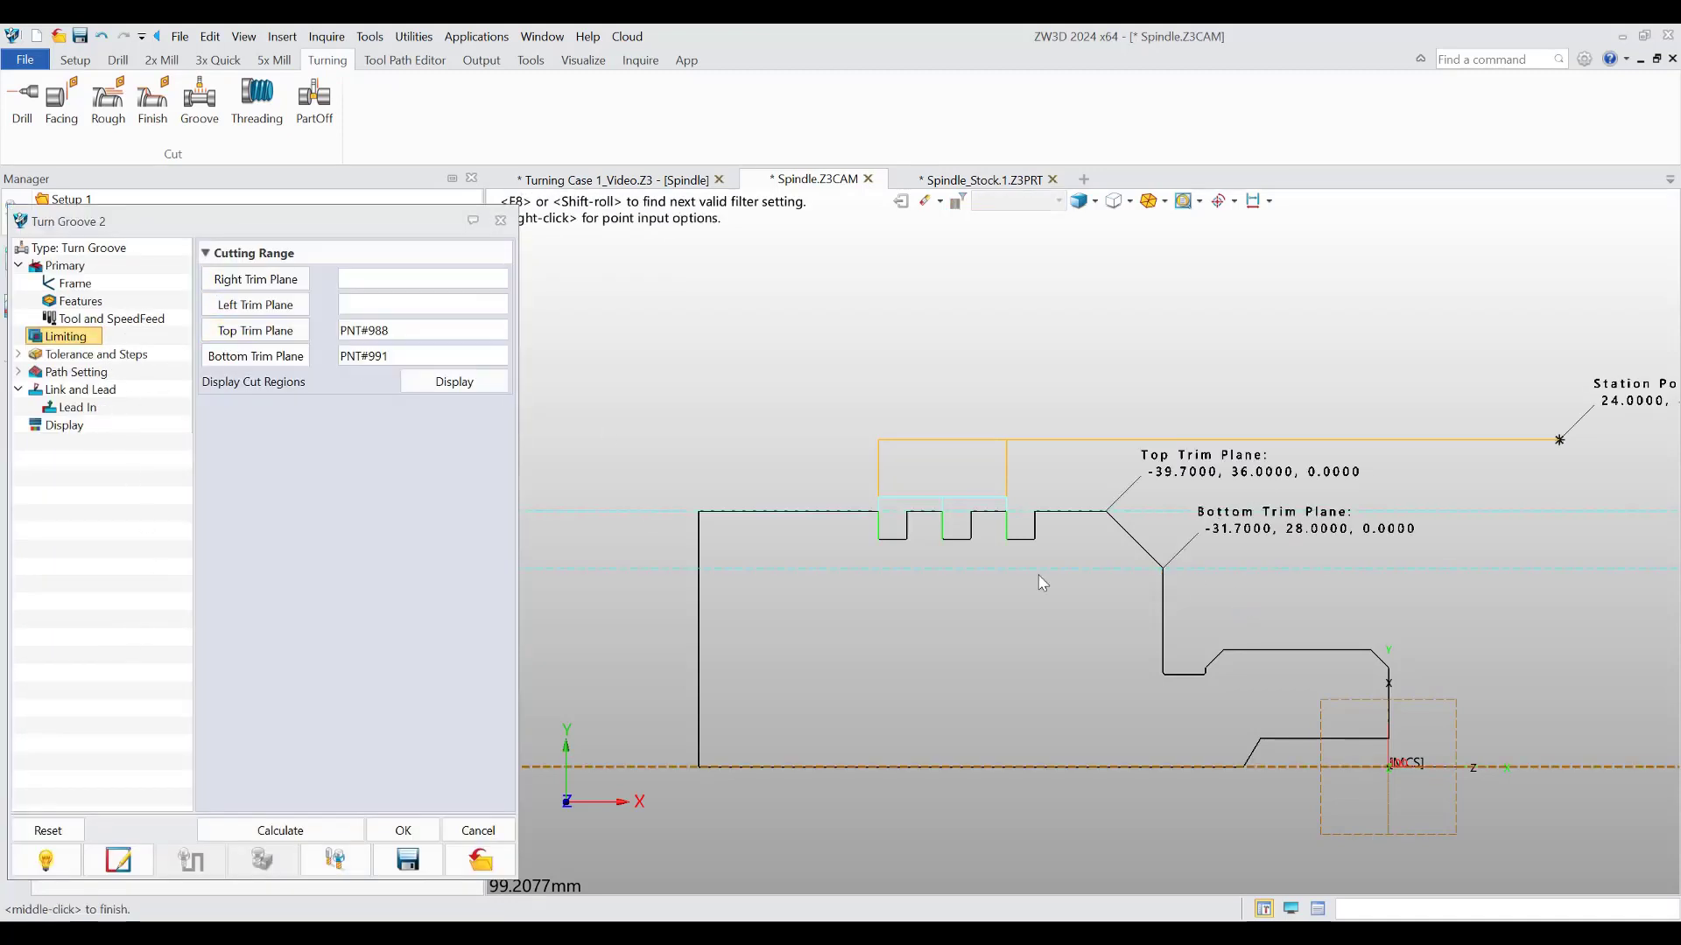
pyautogui.click(255, 355)
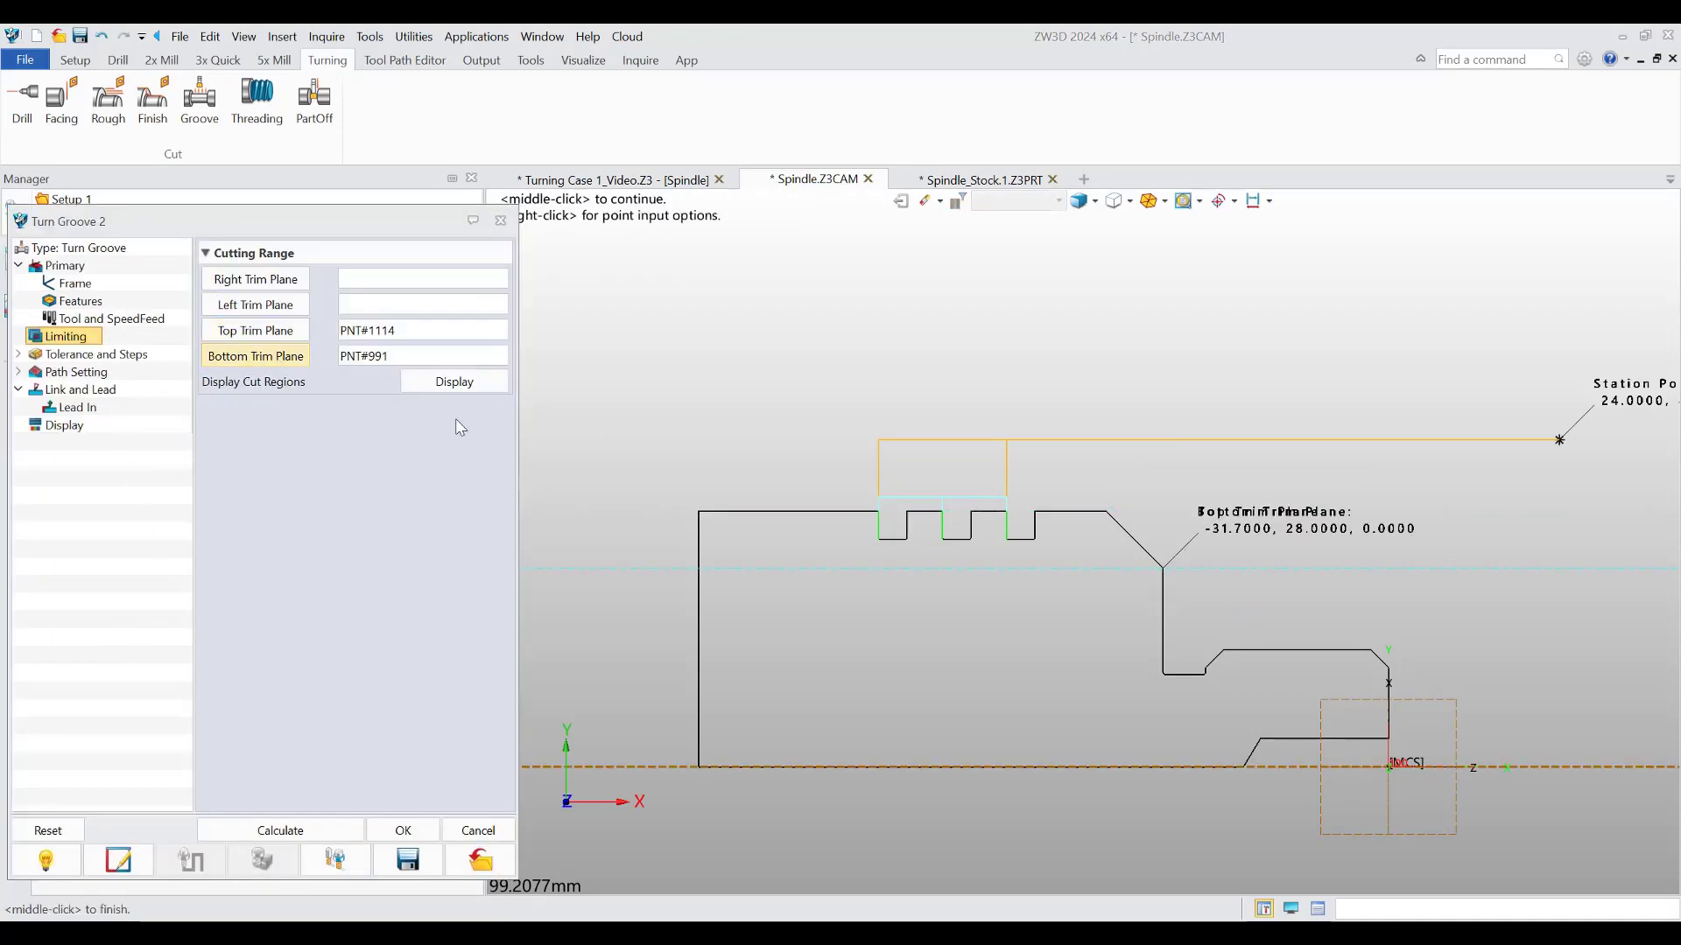
pyautogui.click(1388, 706)
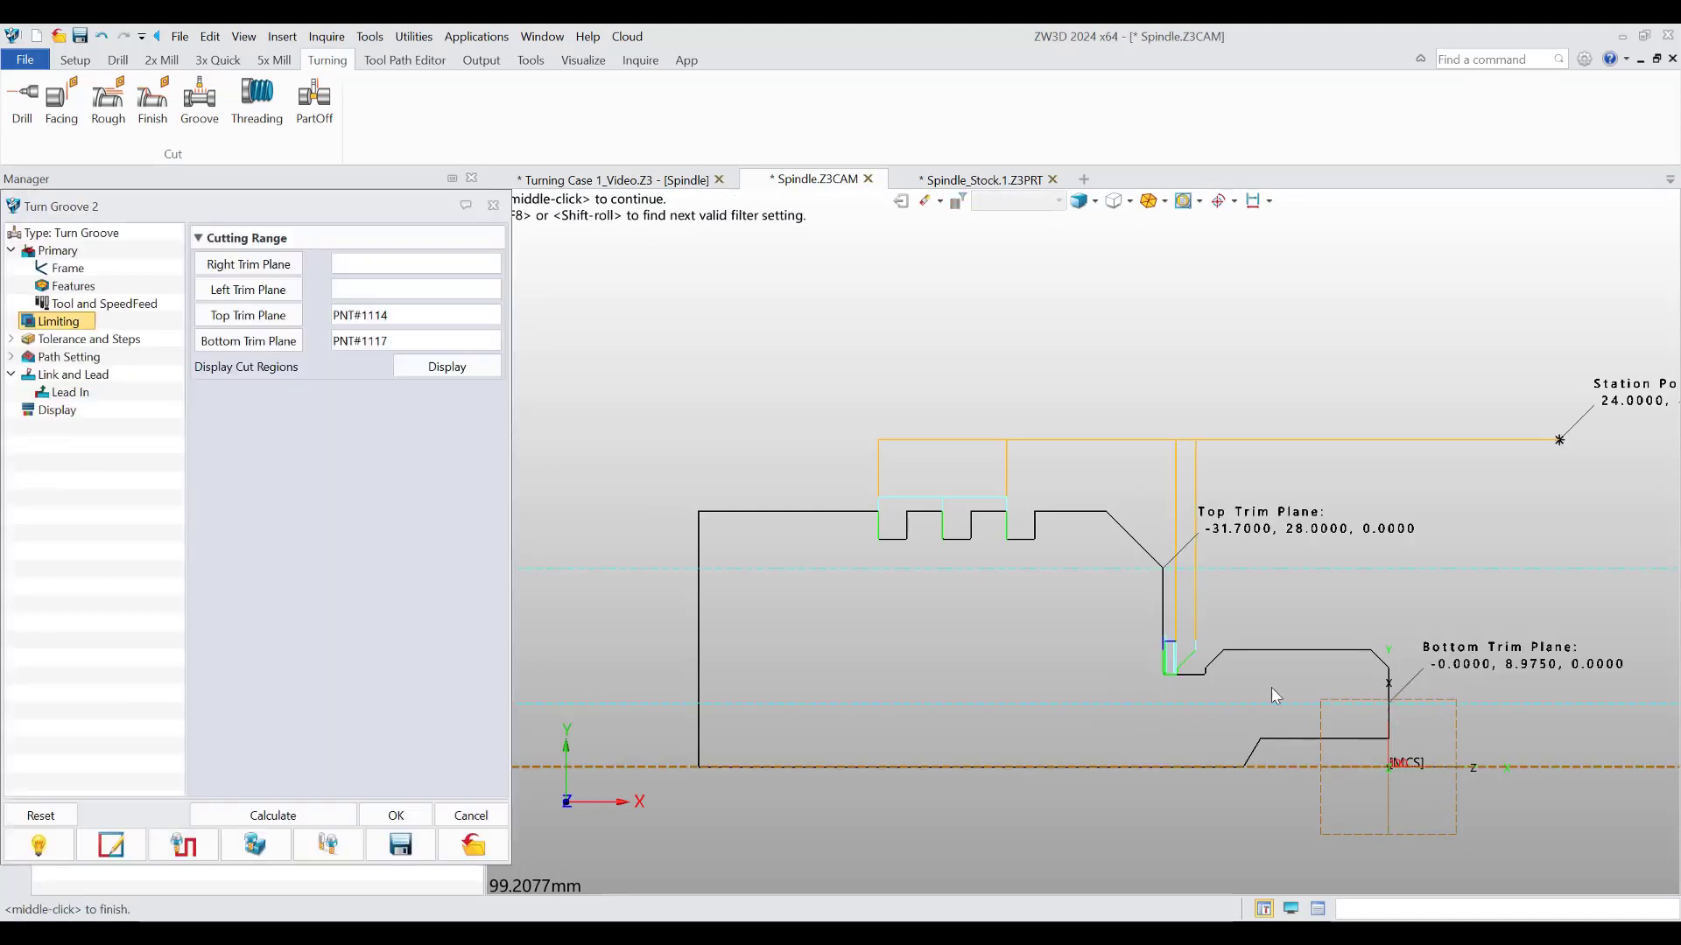
# - Set the stock height of Turn Groove 2 to 11 and recalculate its toolpath
pyautogui.click(97, 357)
pyautogui.doubleClick(320, 359)
pyautogui.write('11')
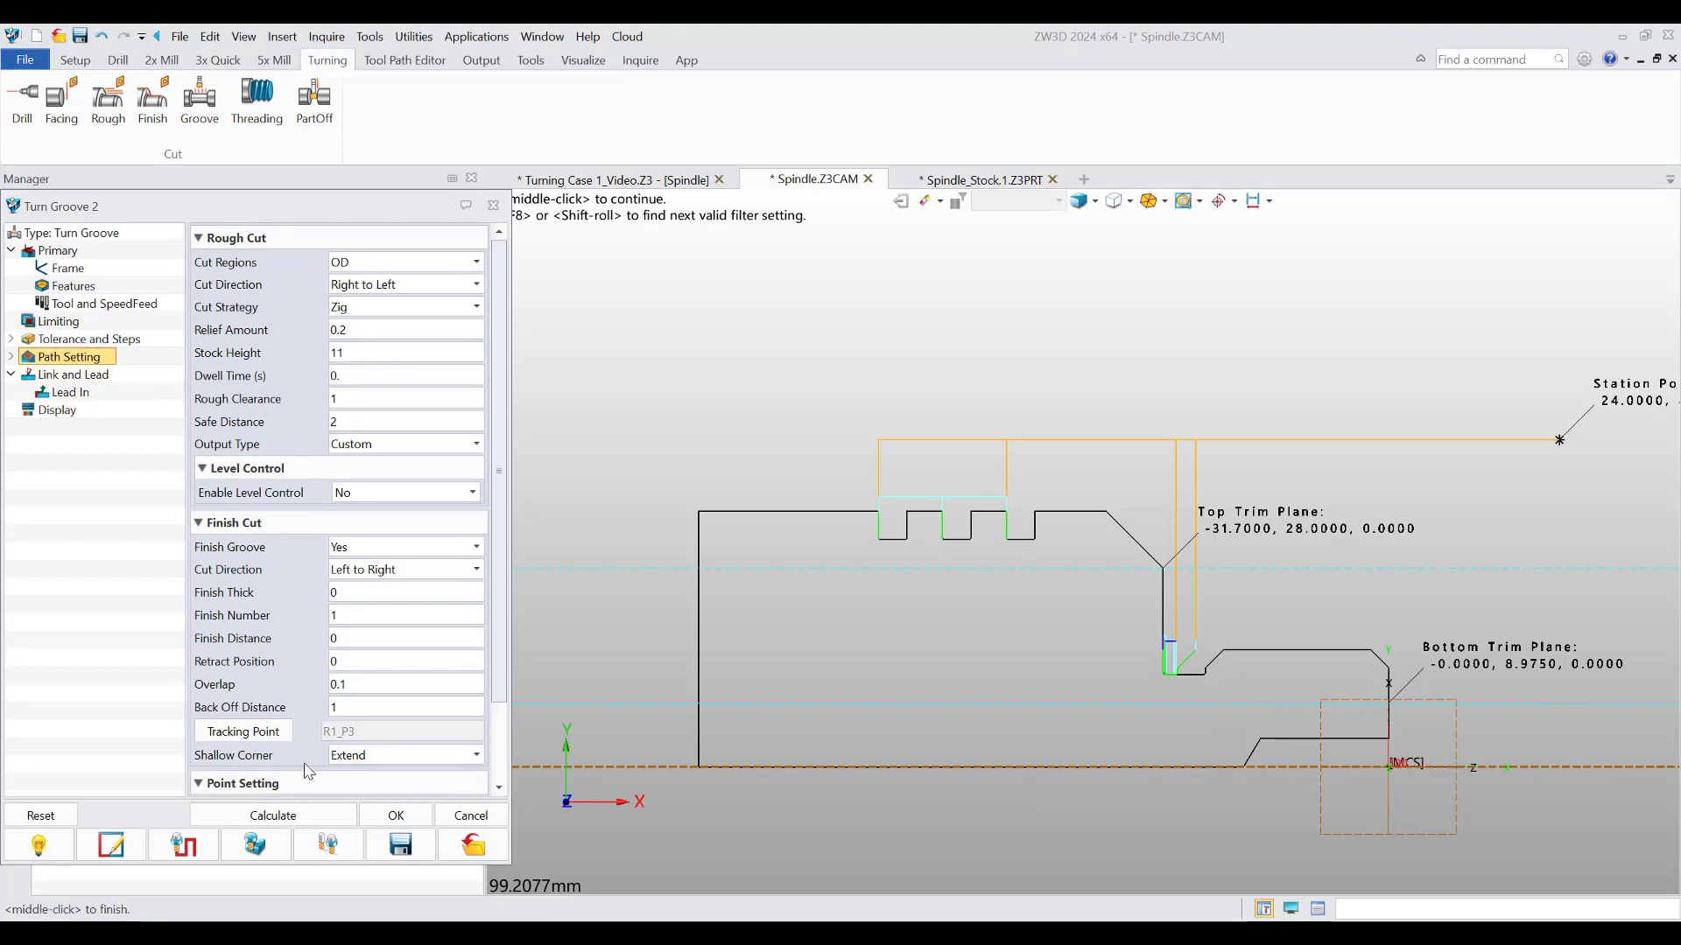
pyautogui.click(330, 816)
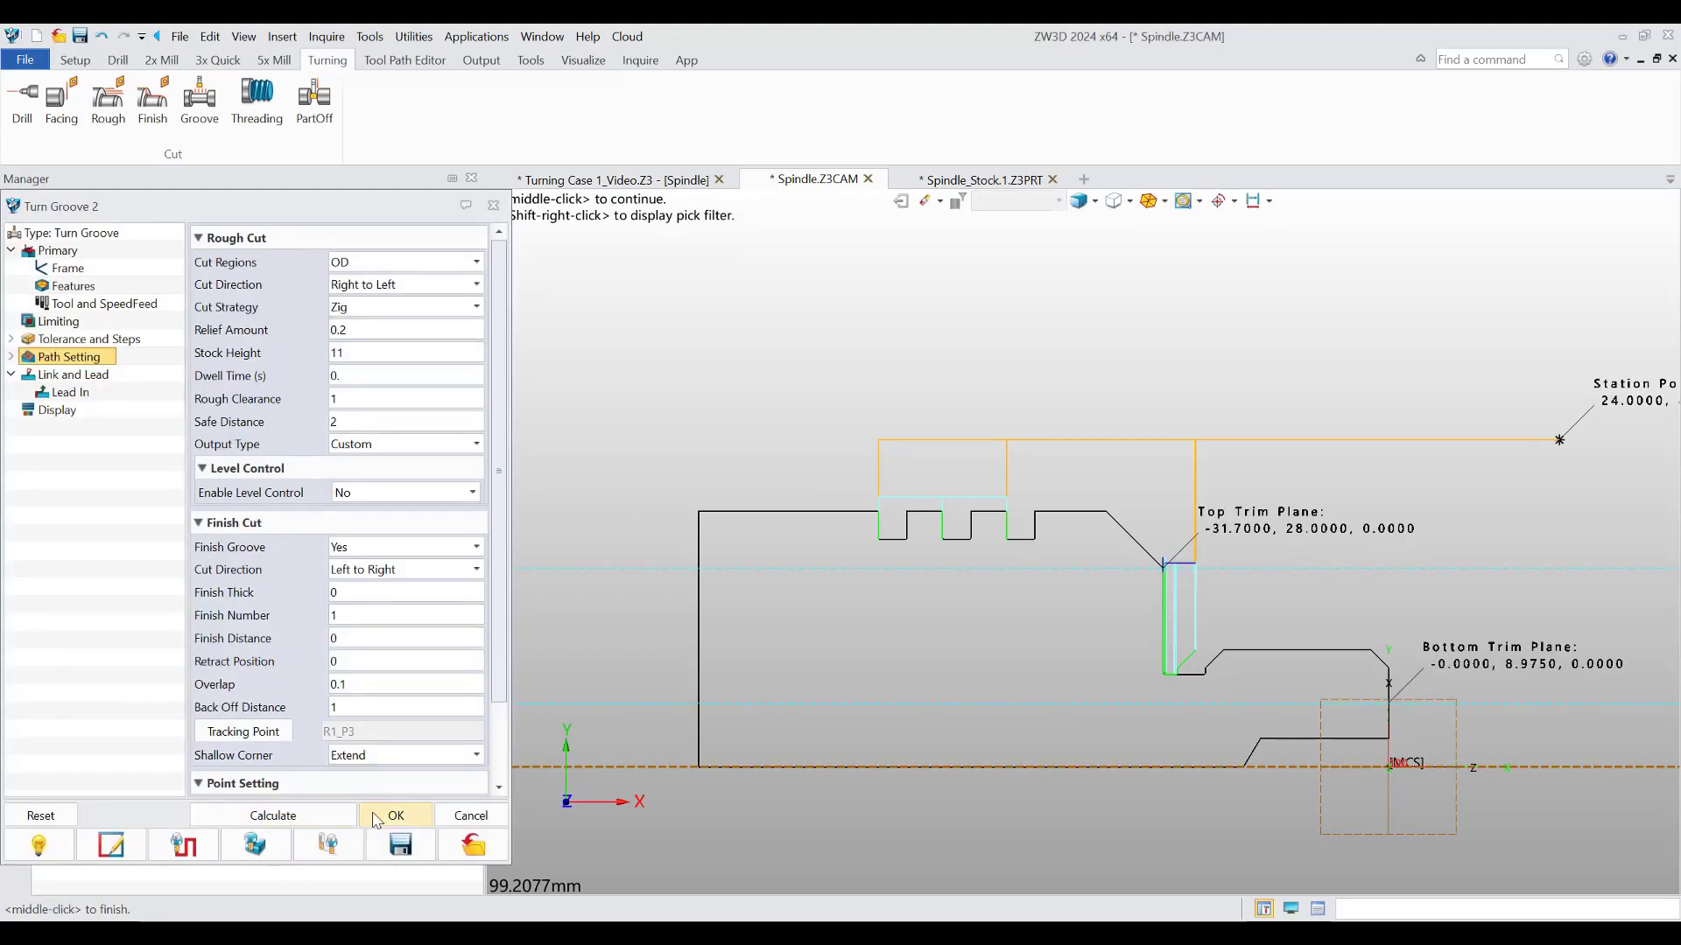
# - Check the Turn Groove 2 tool motion at the vertical shoulder with Toolpath Verify, and accept the operation
pyautogui.scroll(4, 1366, 586)
pyautogui.scroll(1, 1011, 667)
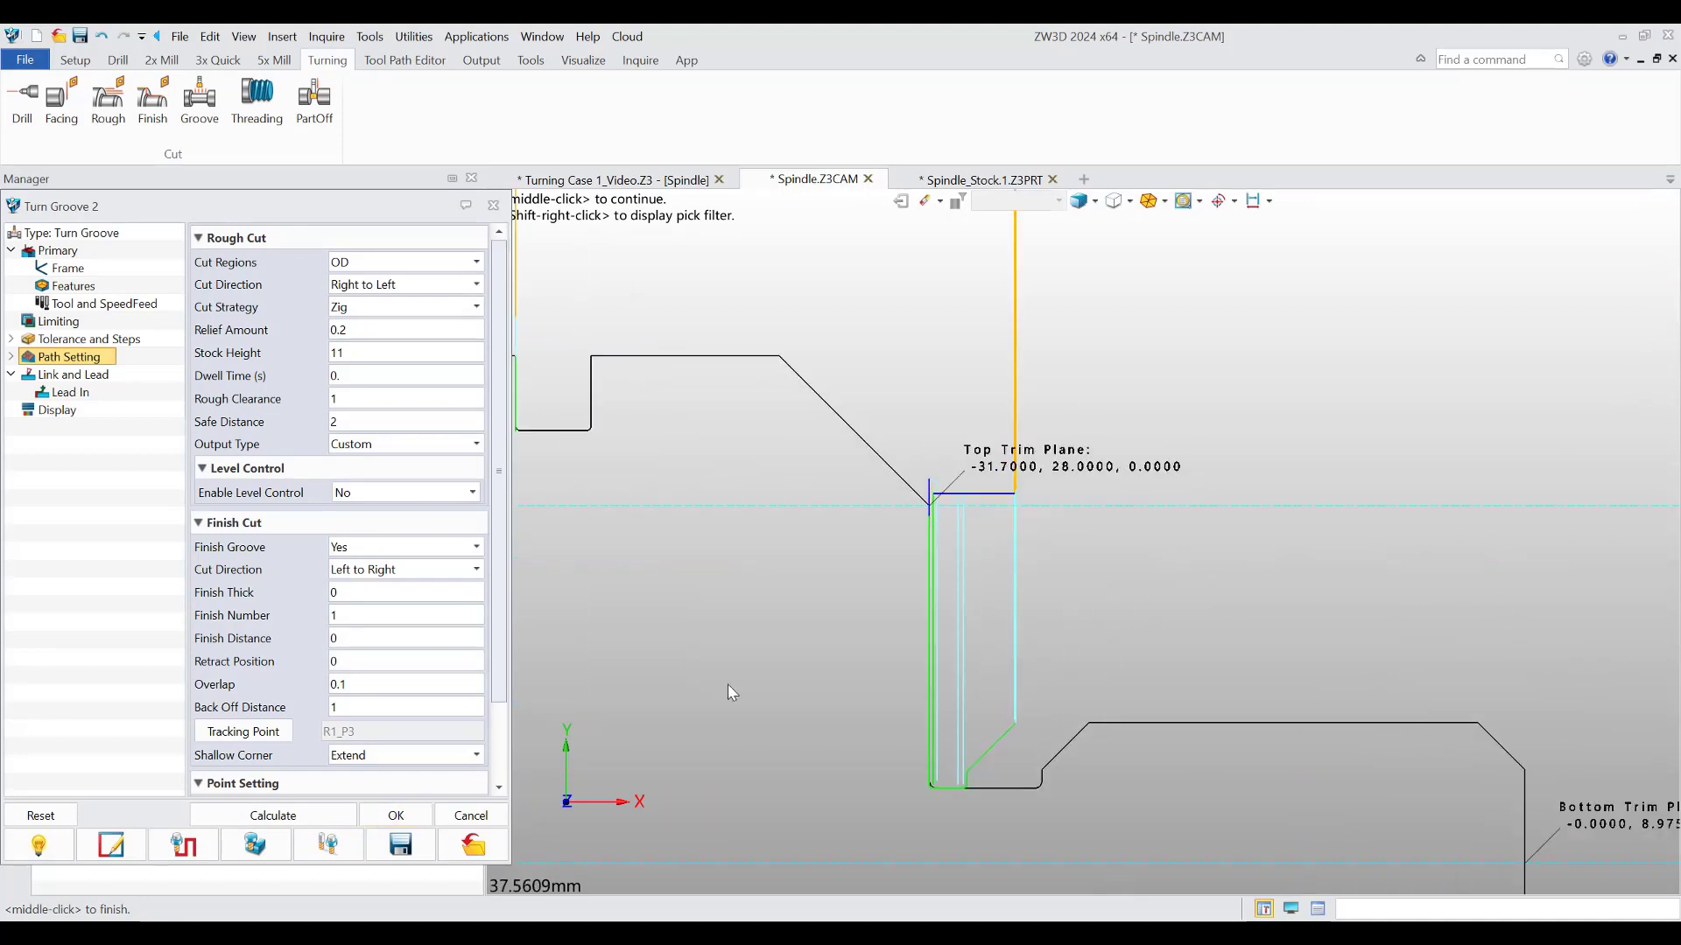
pyautogui.click(184, 845)
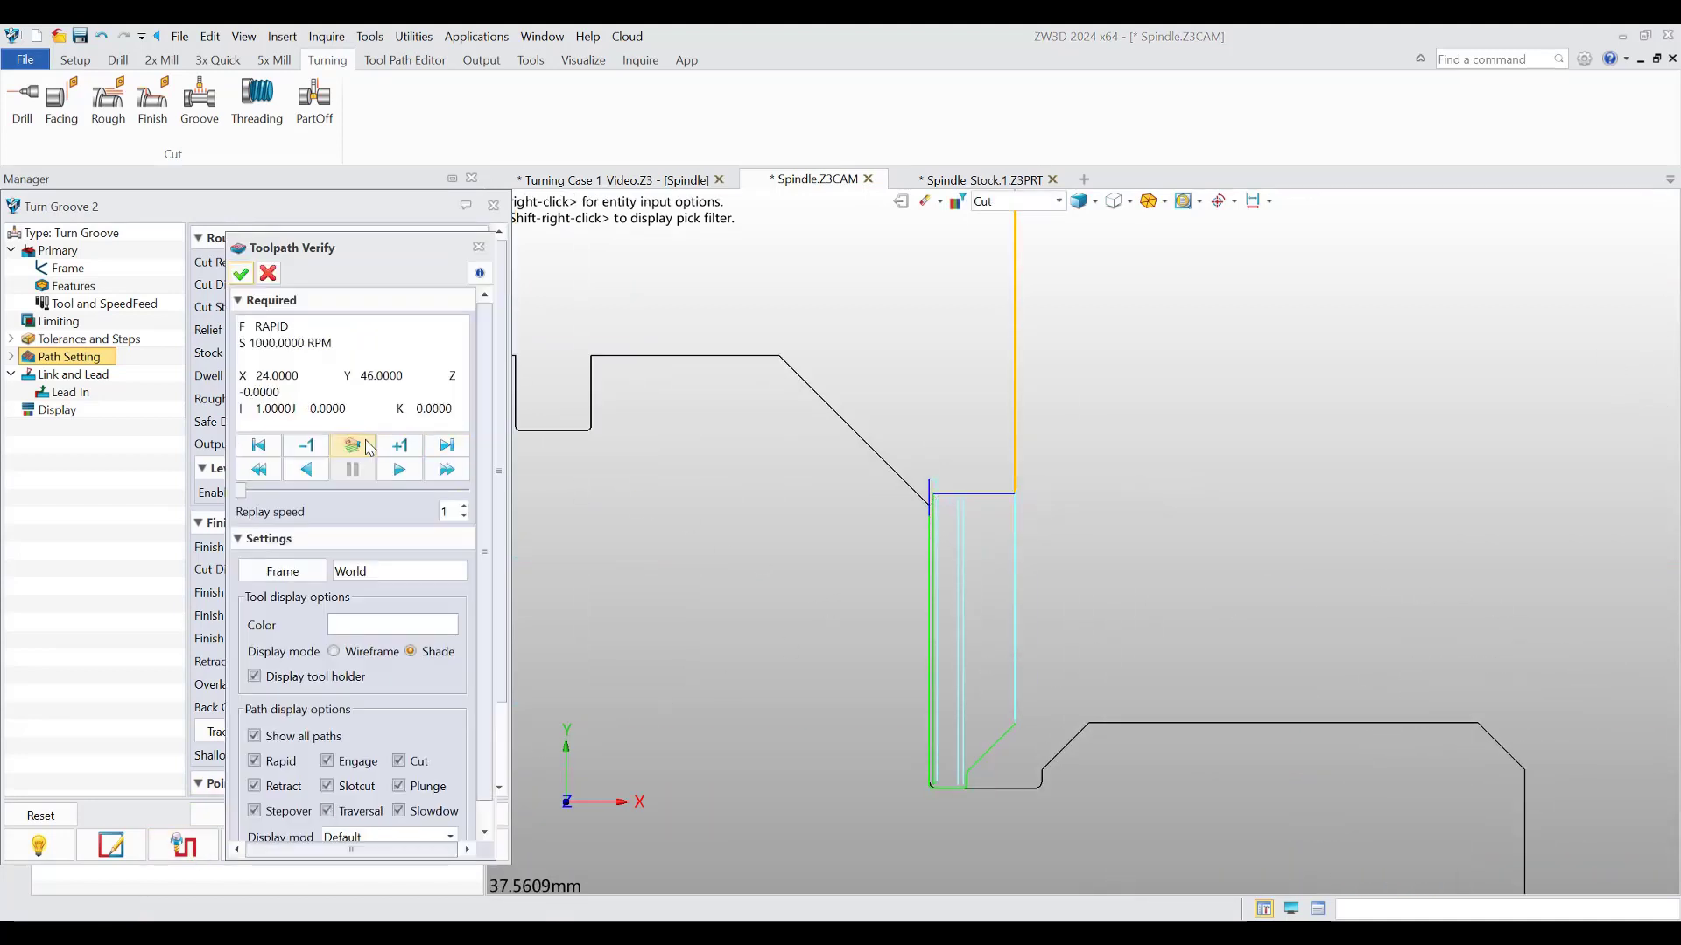
pyautogui.scroll(4, 930, 508)
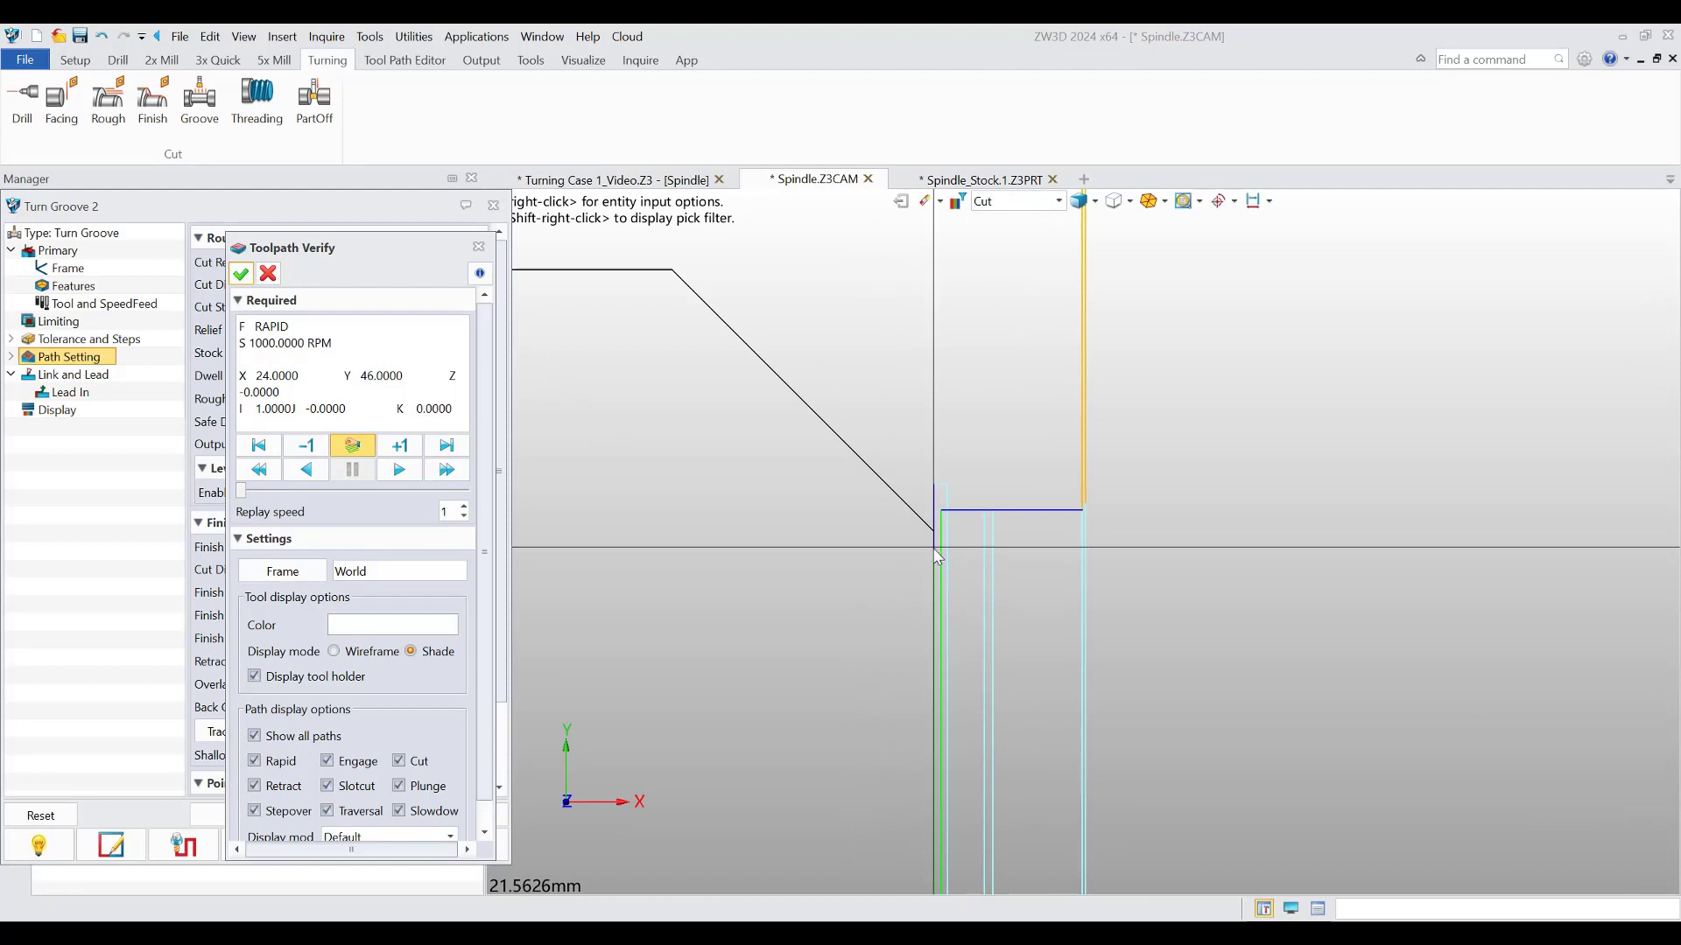
pyautogui.scroll(-7, 1133, 611)
pyautogui.scroll(-1, 1142, 591)
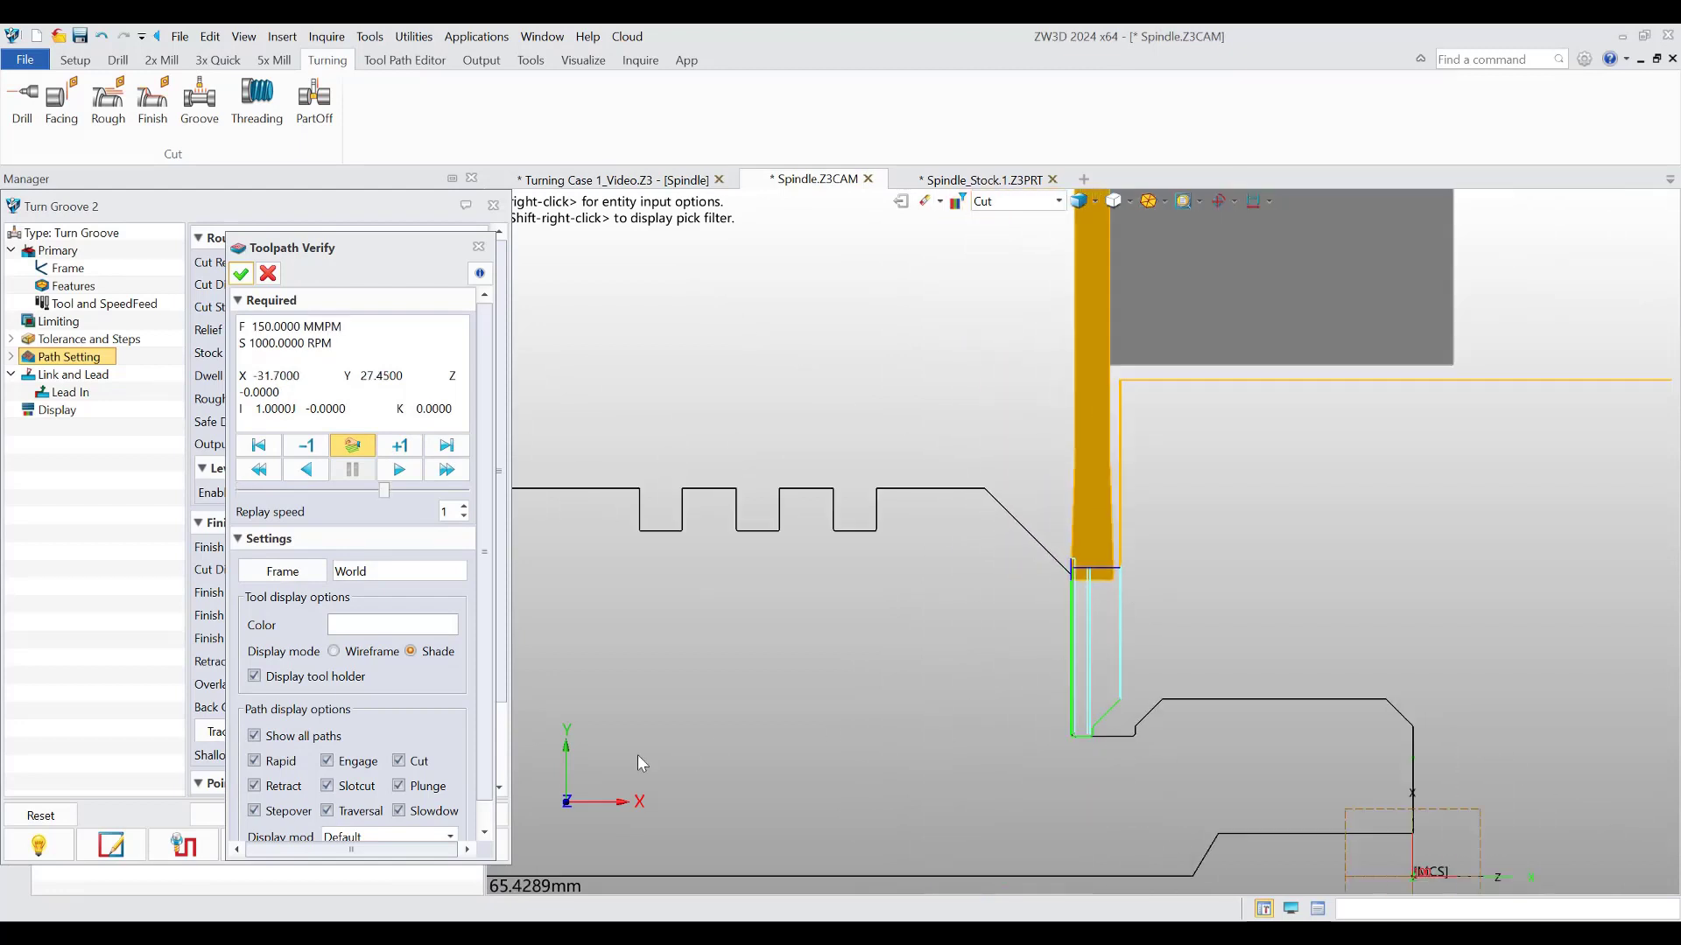
pyautogui.click(240, 274)
pyautogui.scroll(-2, 1269, 536)
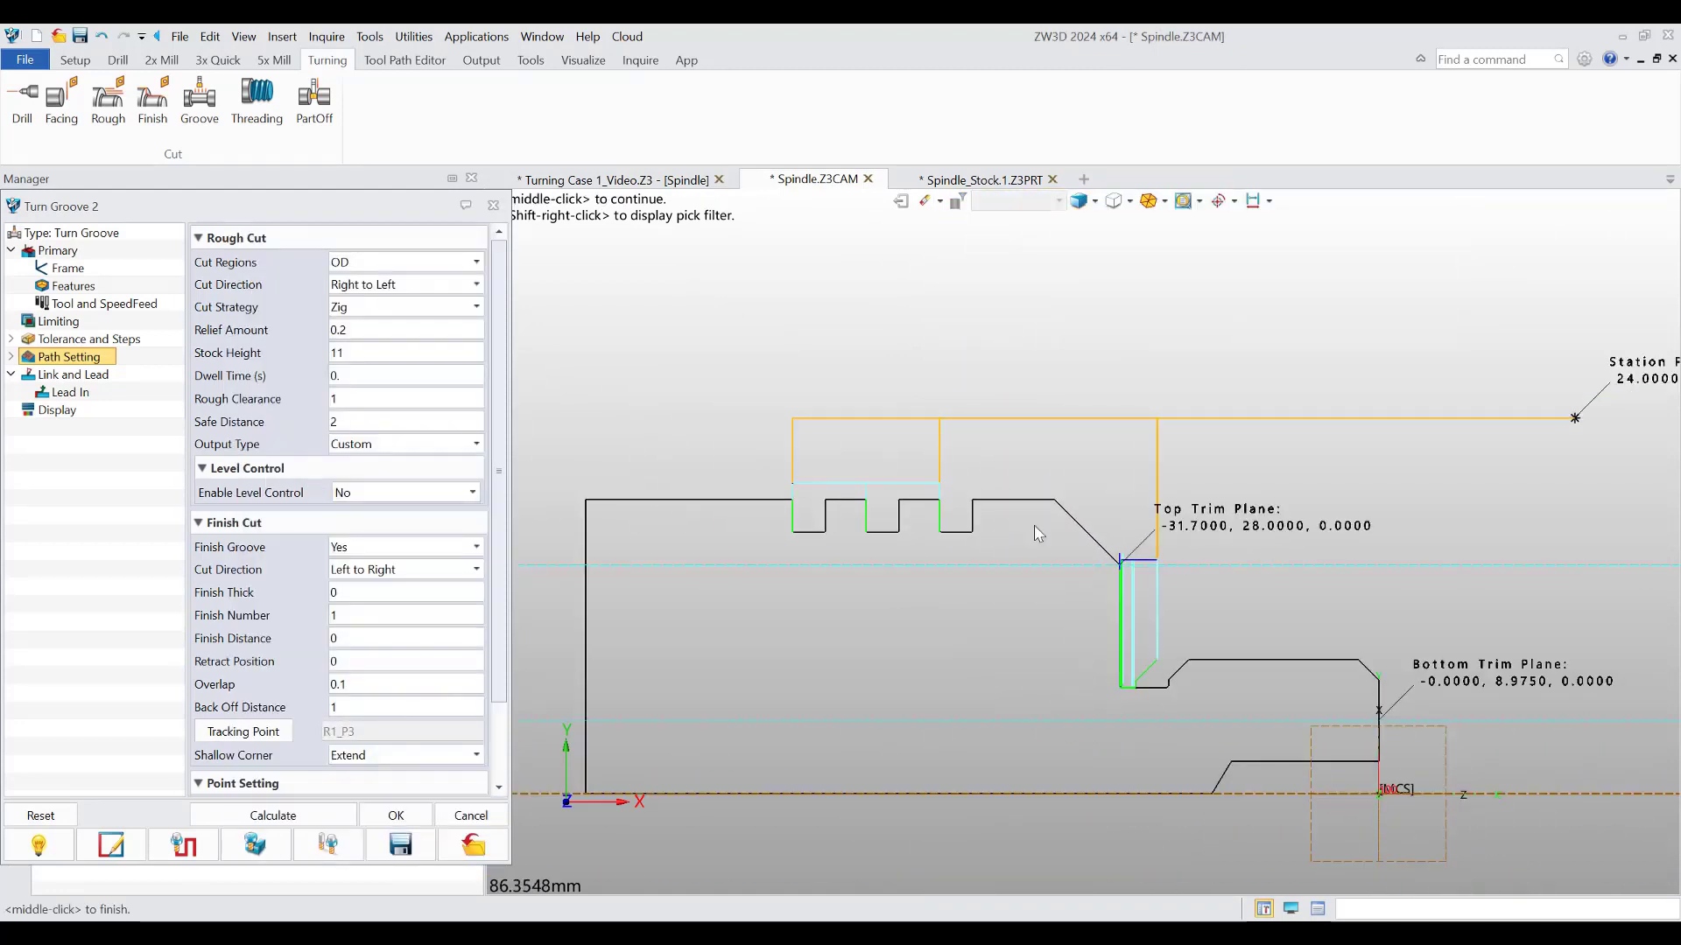
pyautogui.click(399, 818)
pyautogui.scroll(-1, 884, 670)
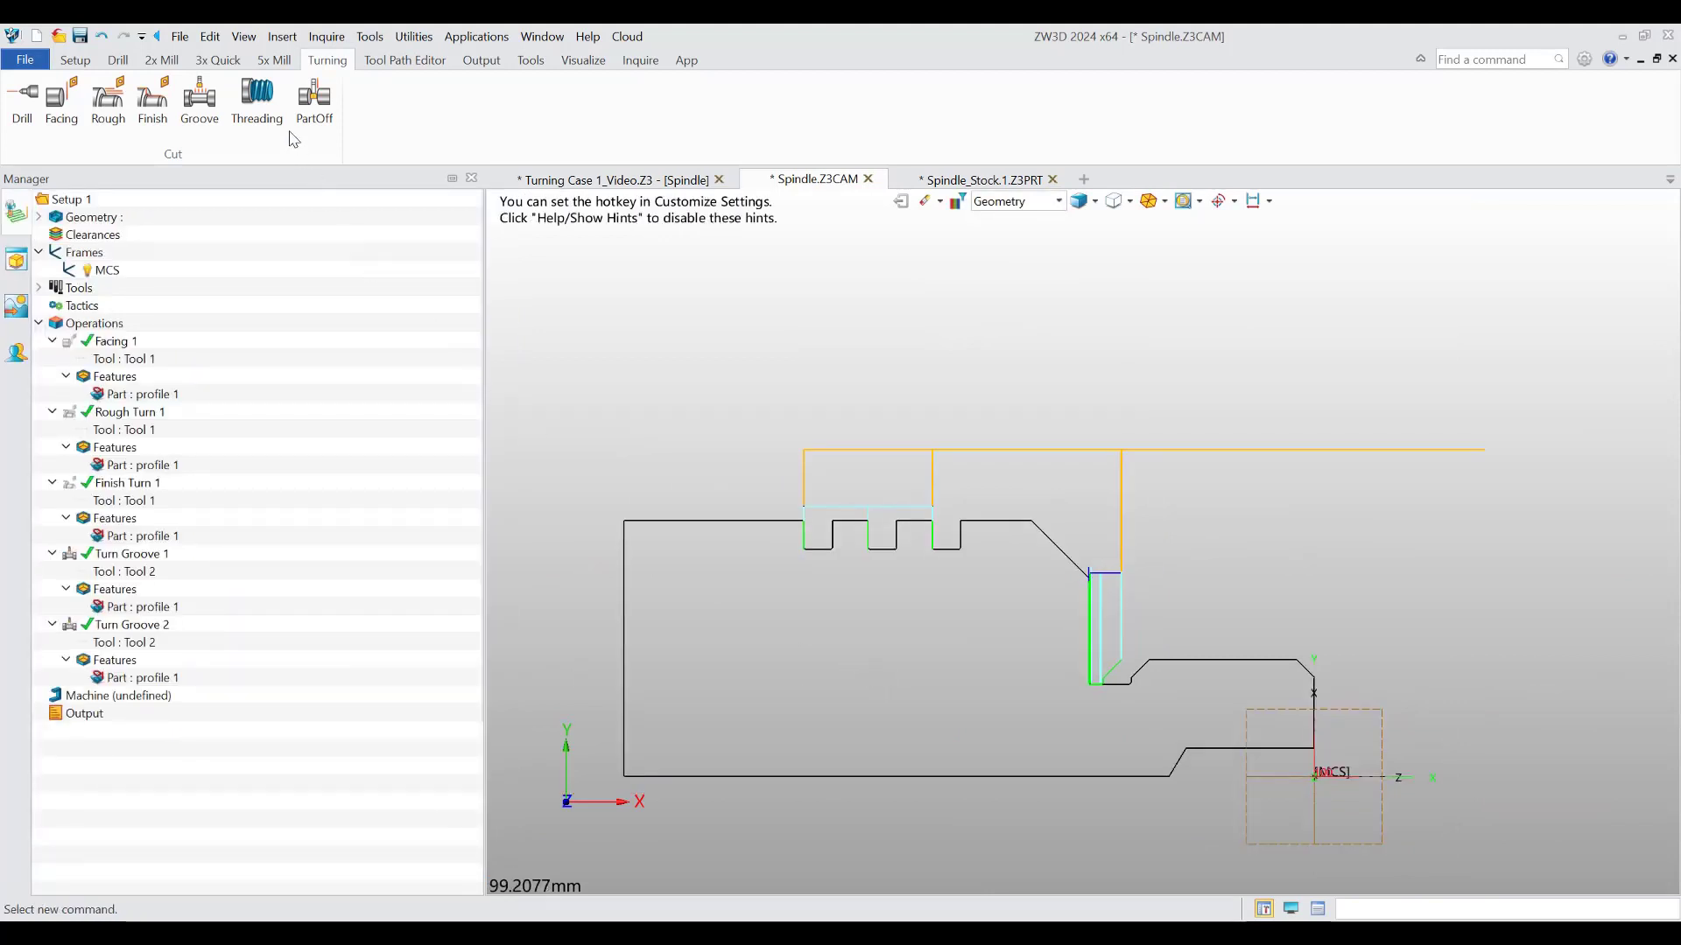
# - Add a threading operation on profile 1 and create a standard threading lathe tool for it, placed on the thread section's upper edge
pyautogui.click(259, 100)
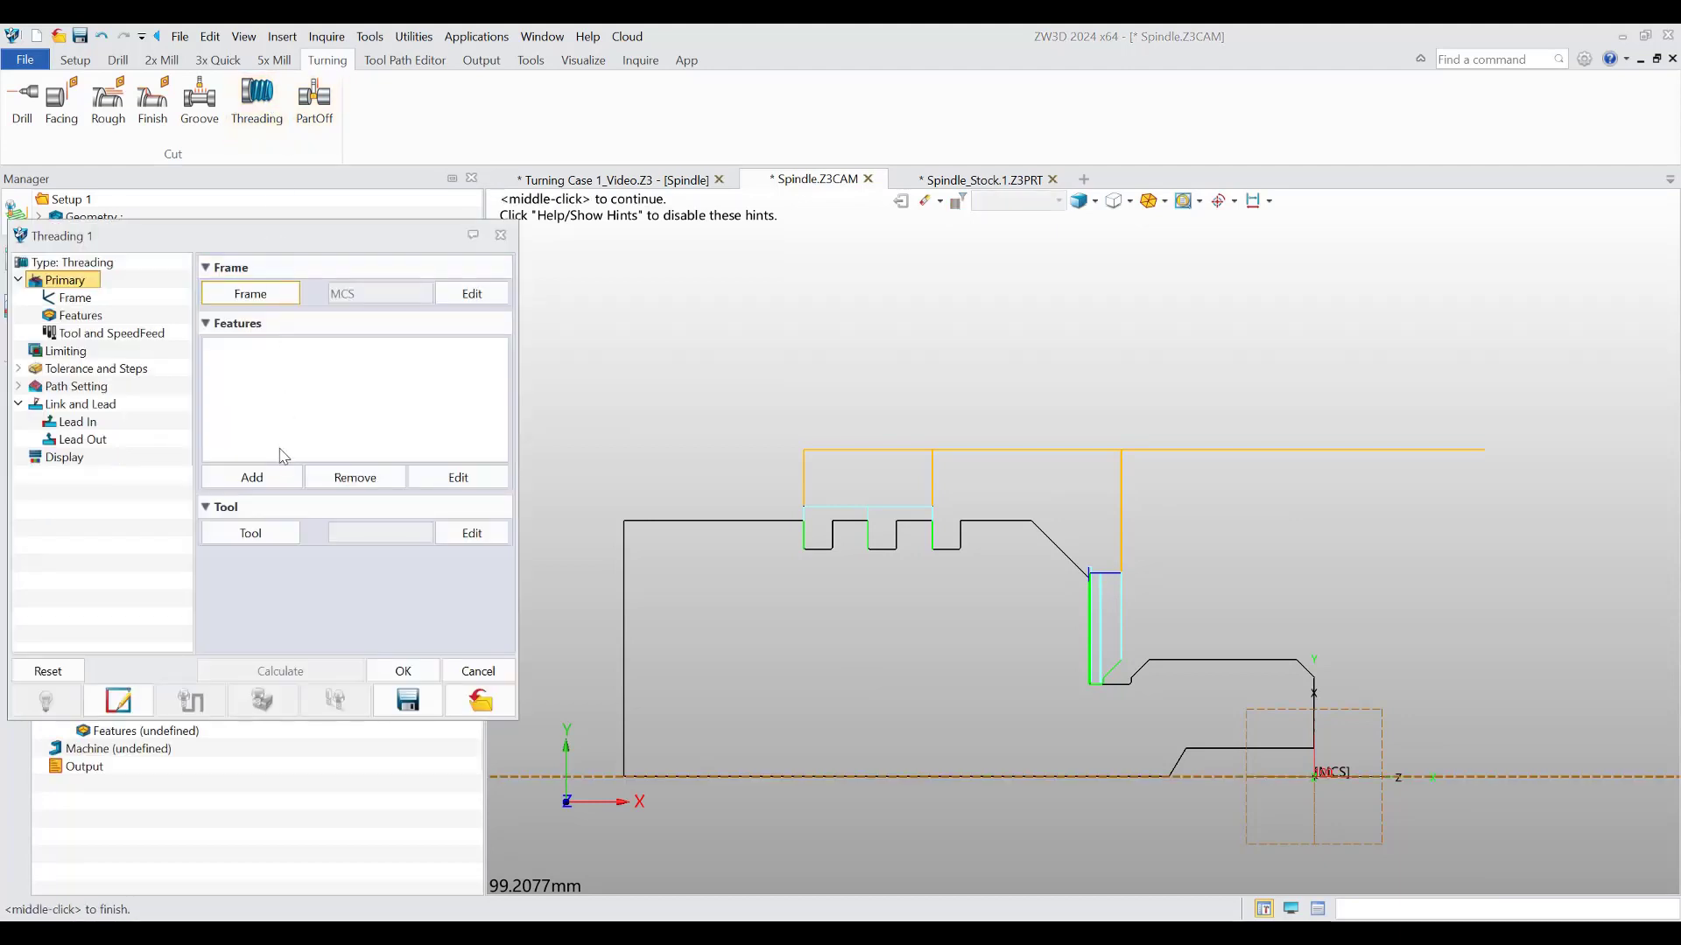
pyautogui.click(254, 477)
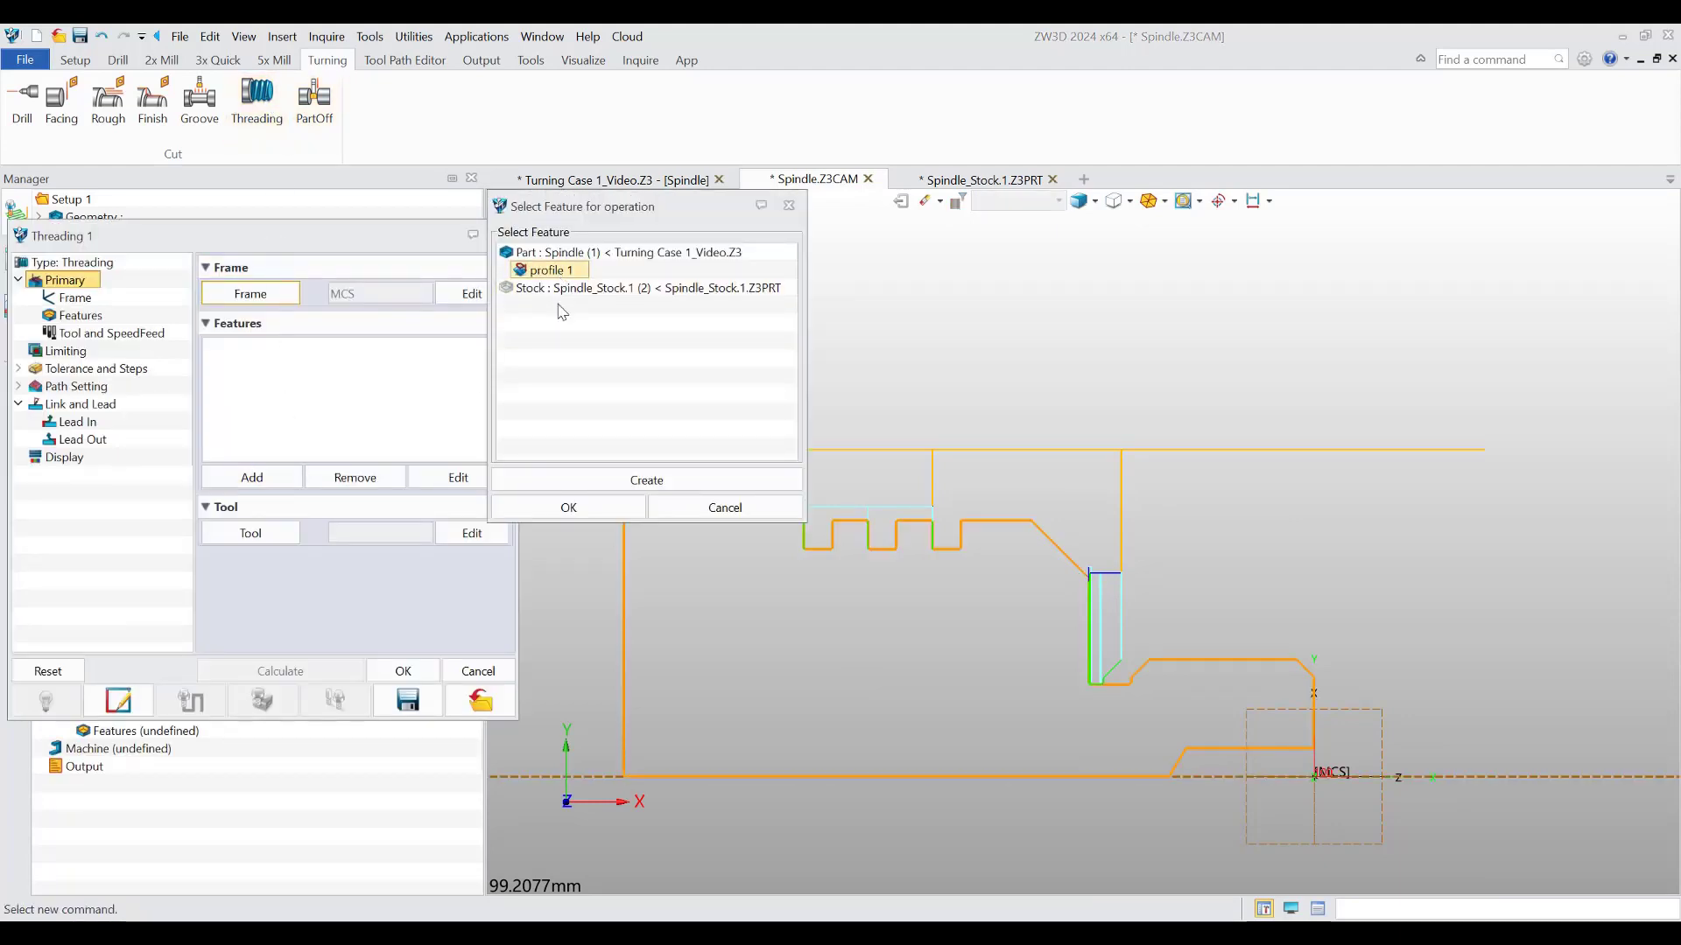
pyautogui.click(568, 508)
pyautogui.click(295, 533)
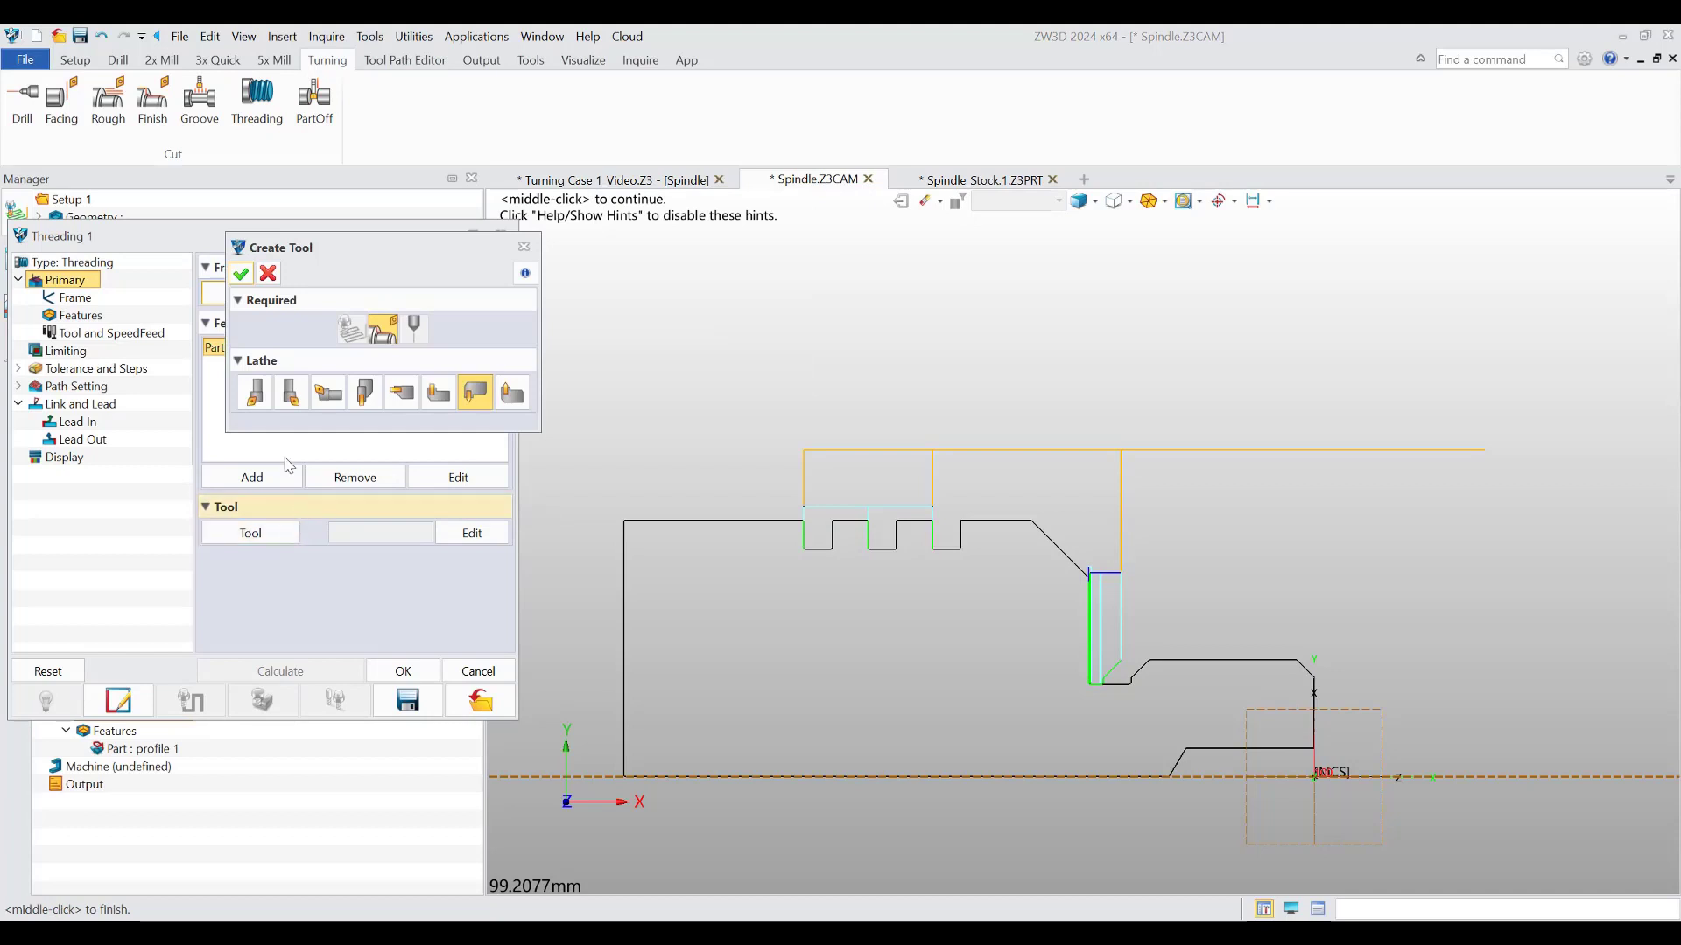
pyautogui.click(241, 273)
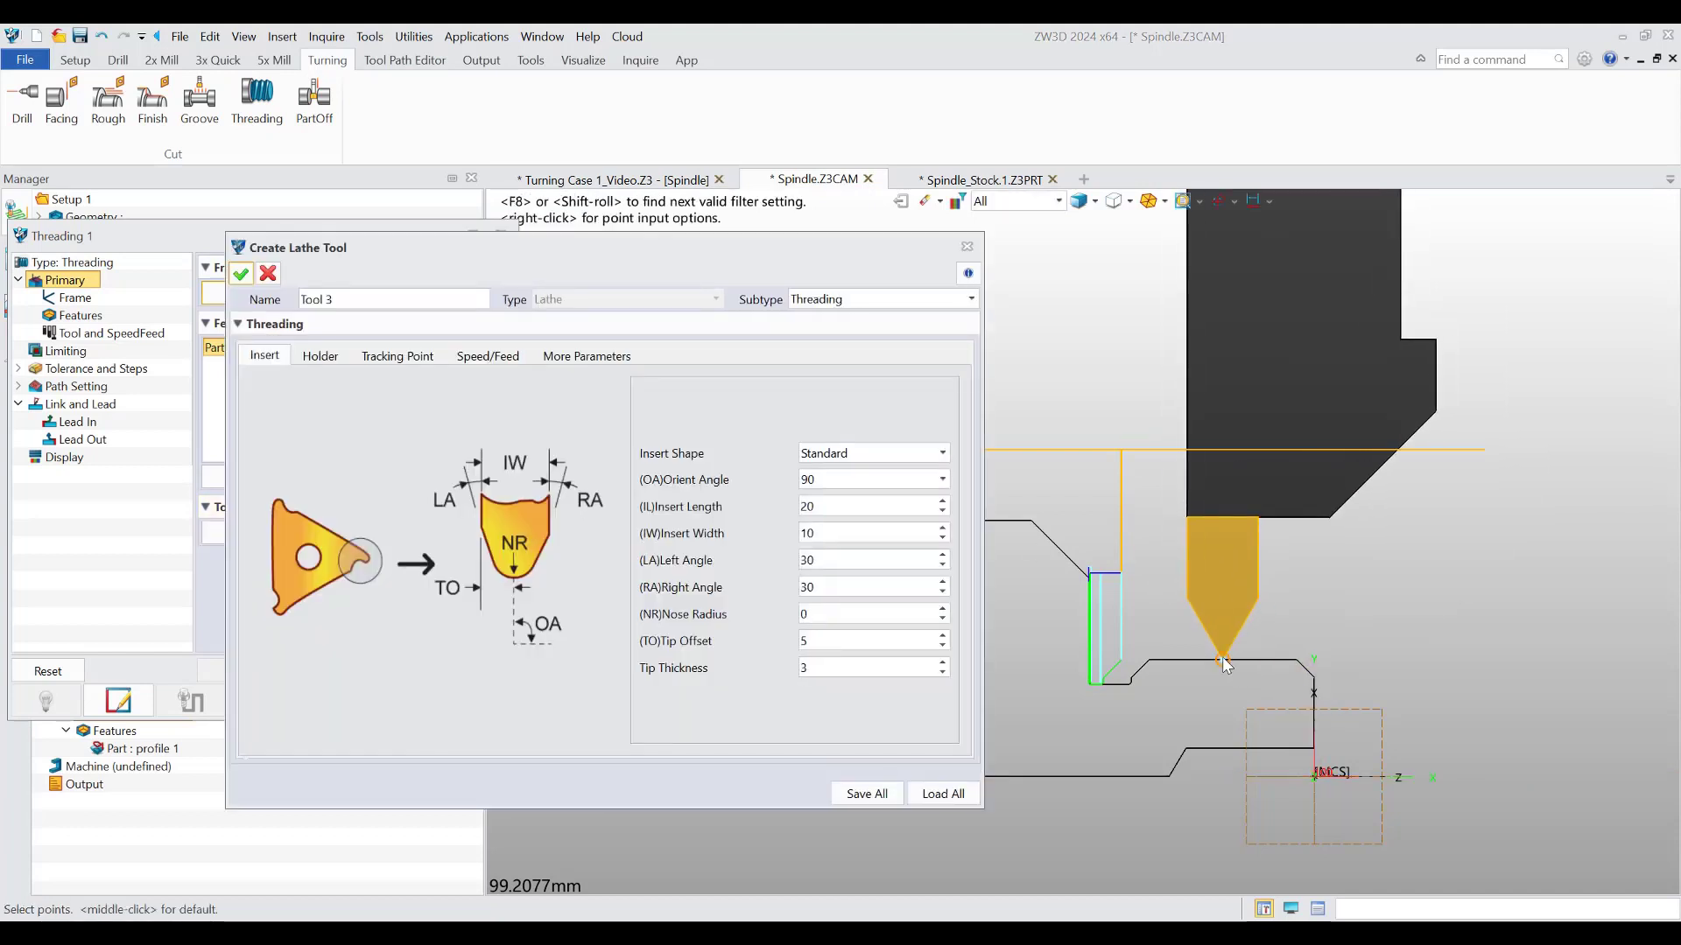
pyautogui.click(1222, 659)
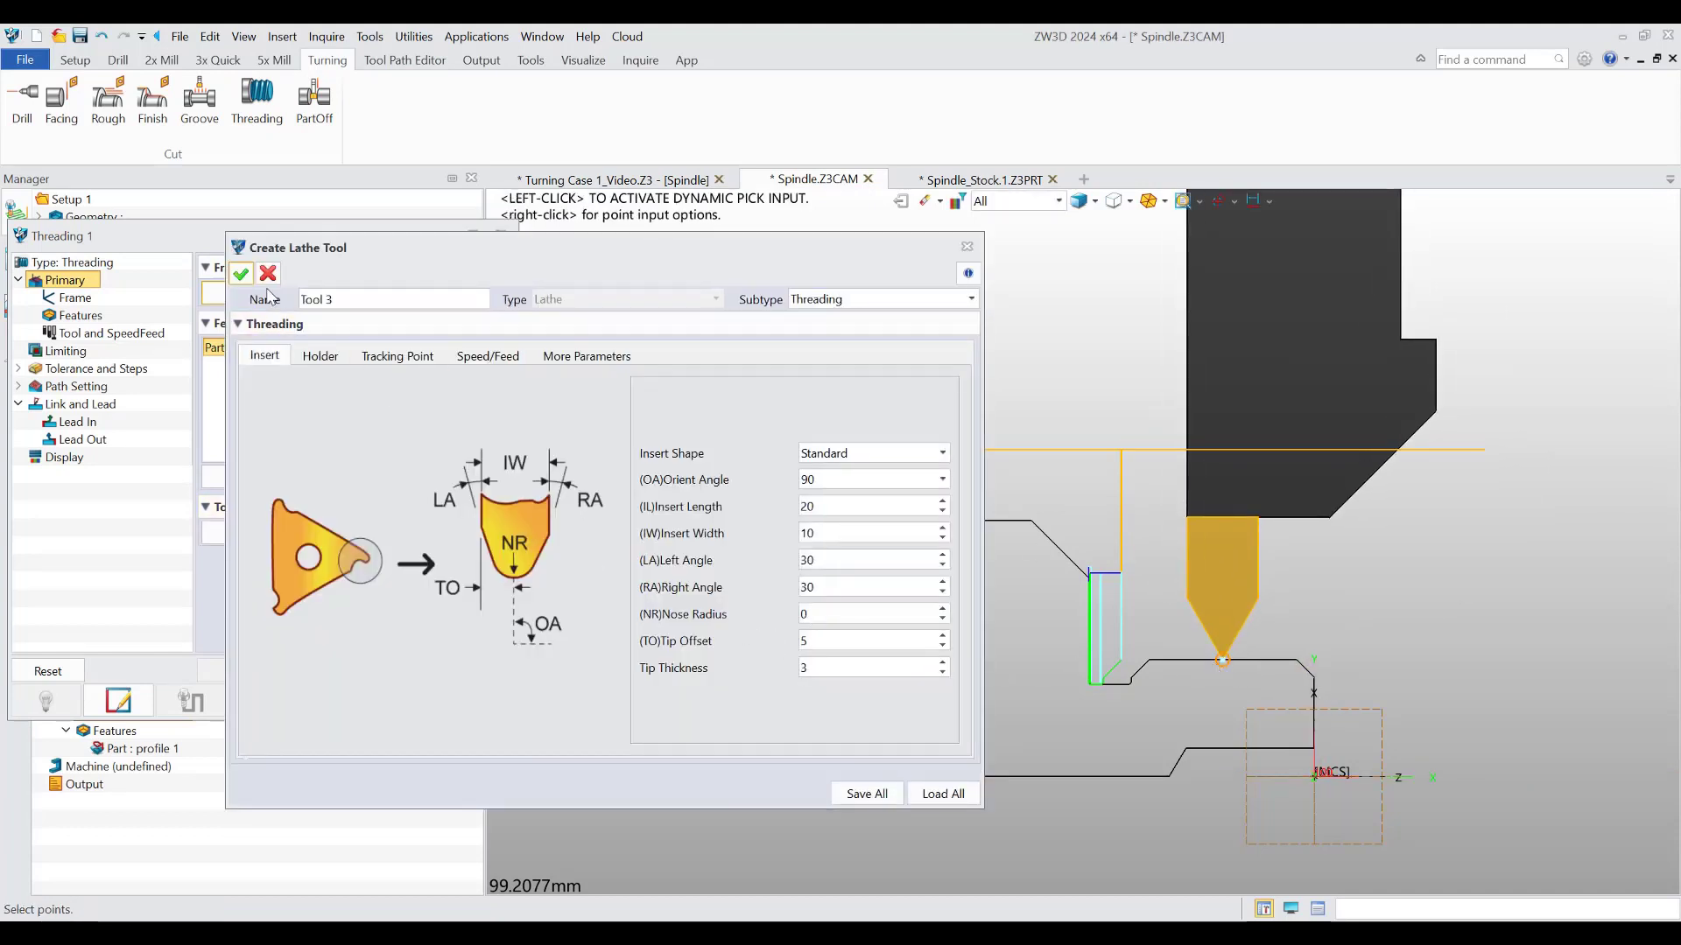
pyautogui.click(241, 274)
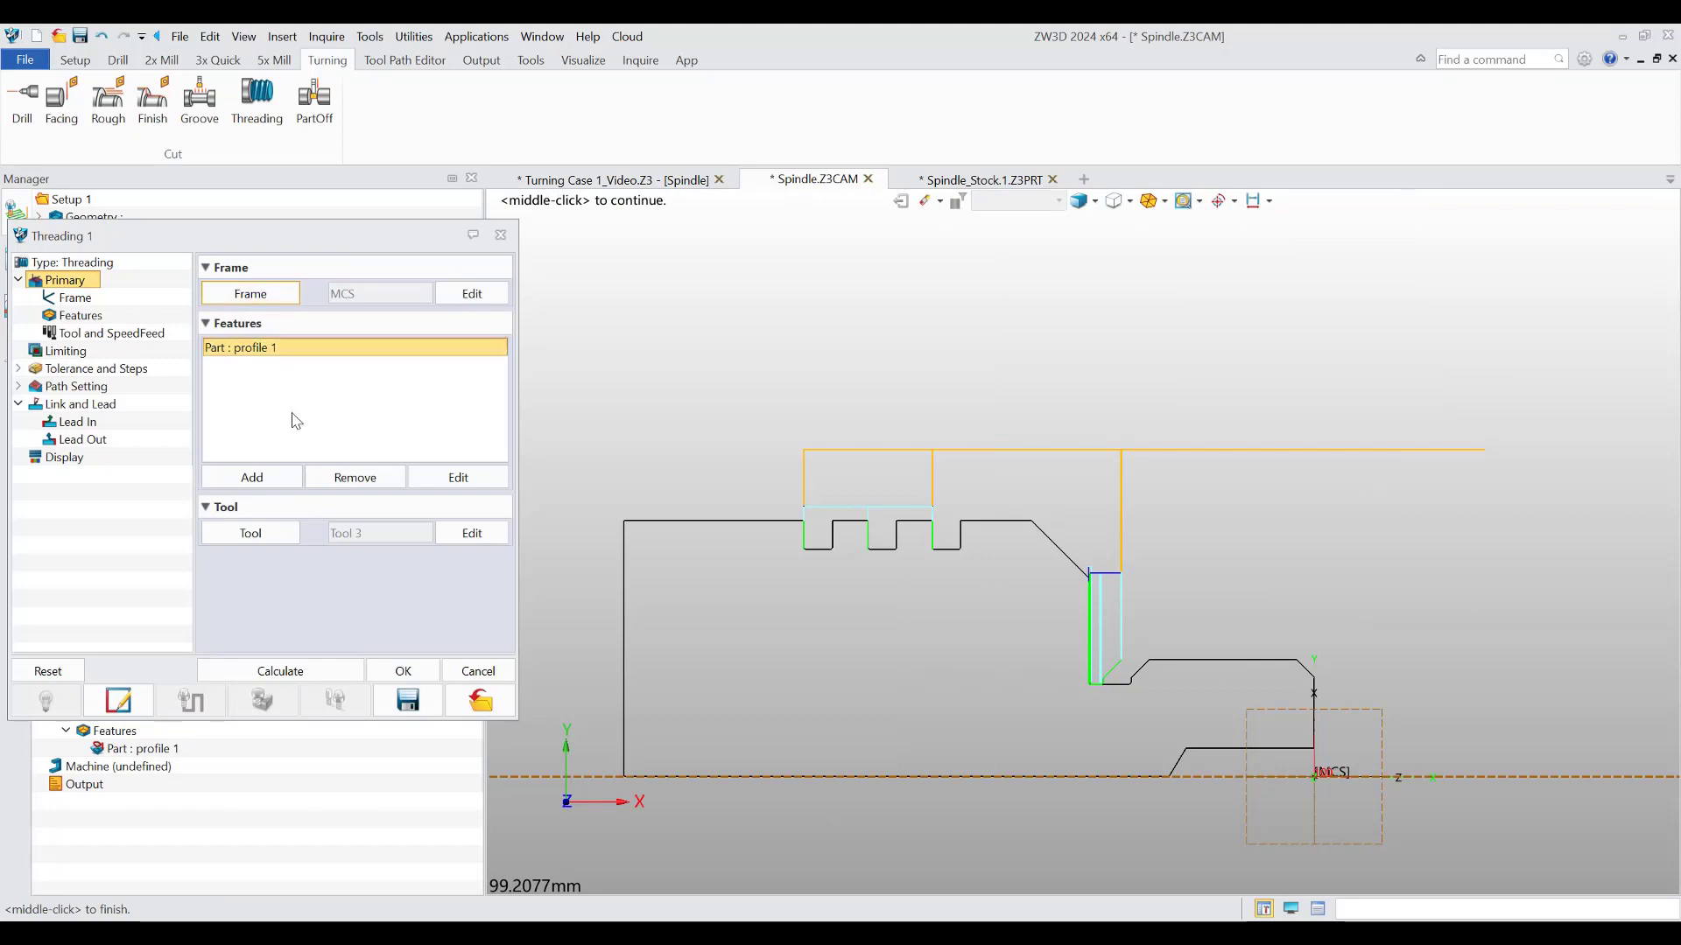
# - Limit the threading with a cut position at (-12.85, 16.45, 0) on the upper edge of the thread section
pyautogui.click(74, 352)
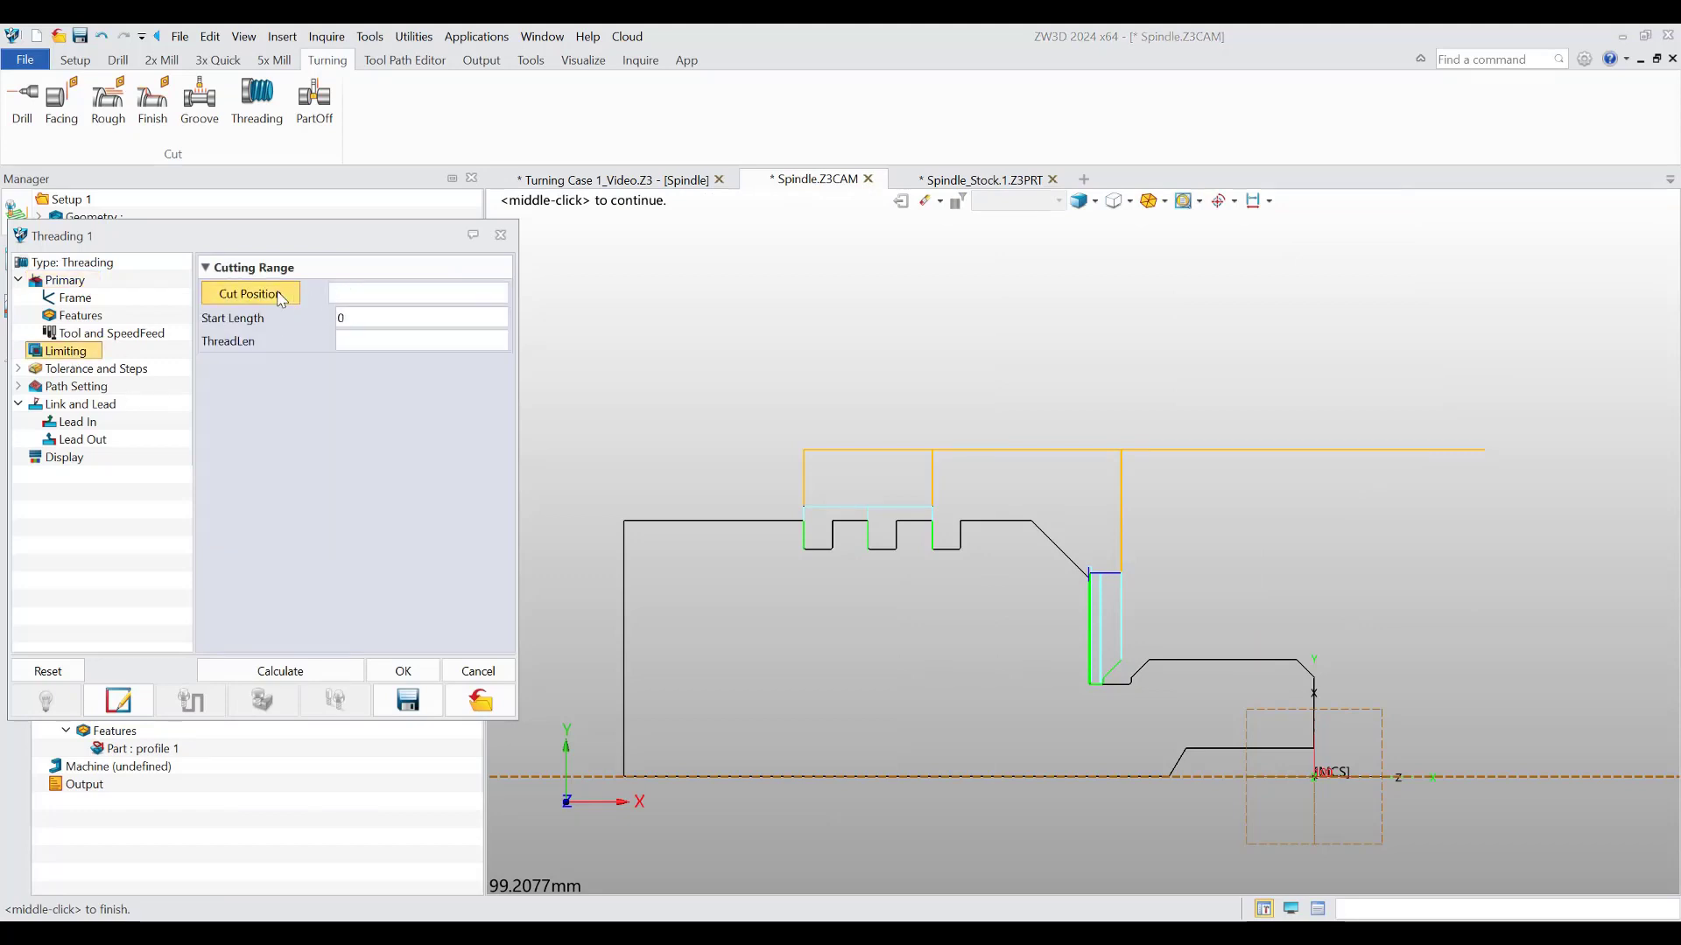
pyautogui.click(250, 294)
pyautogui.click(1225, 663)
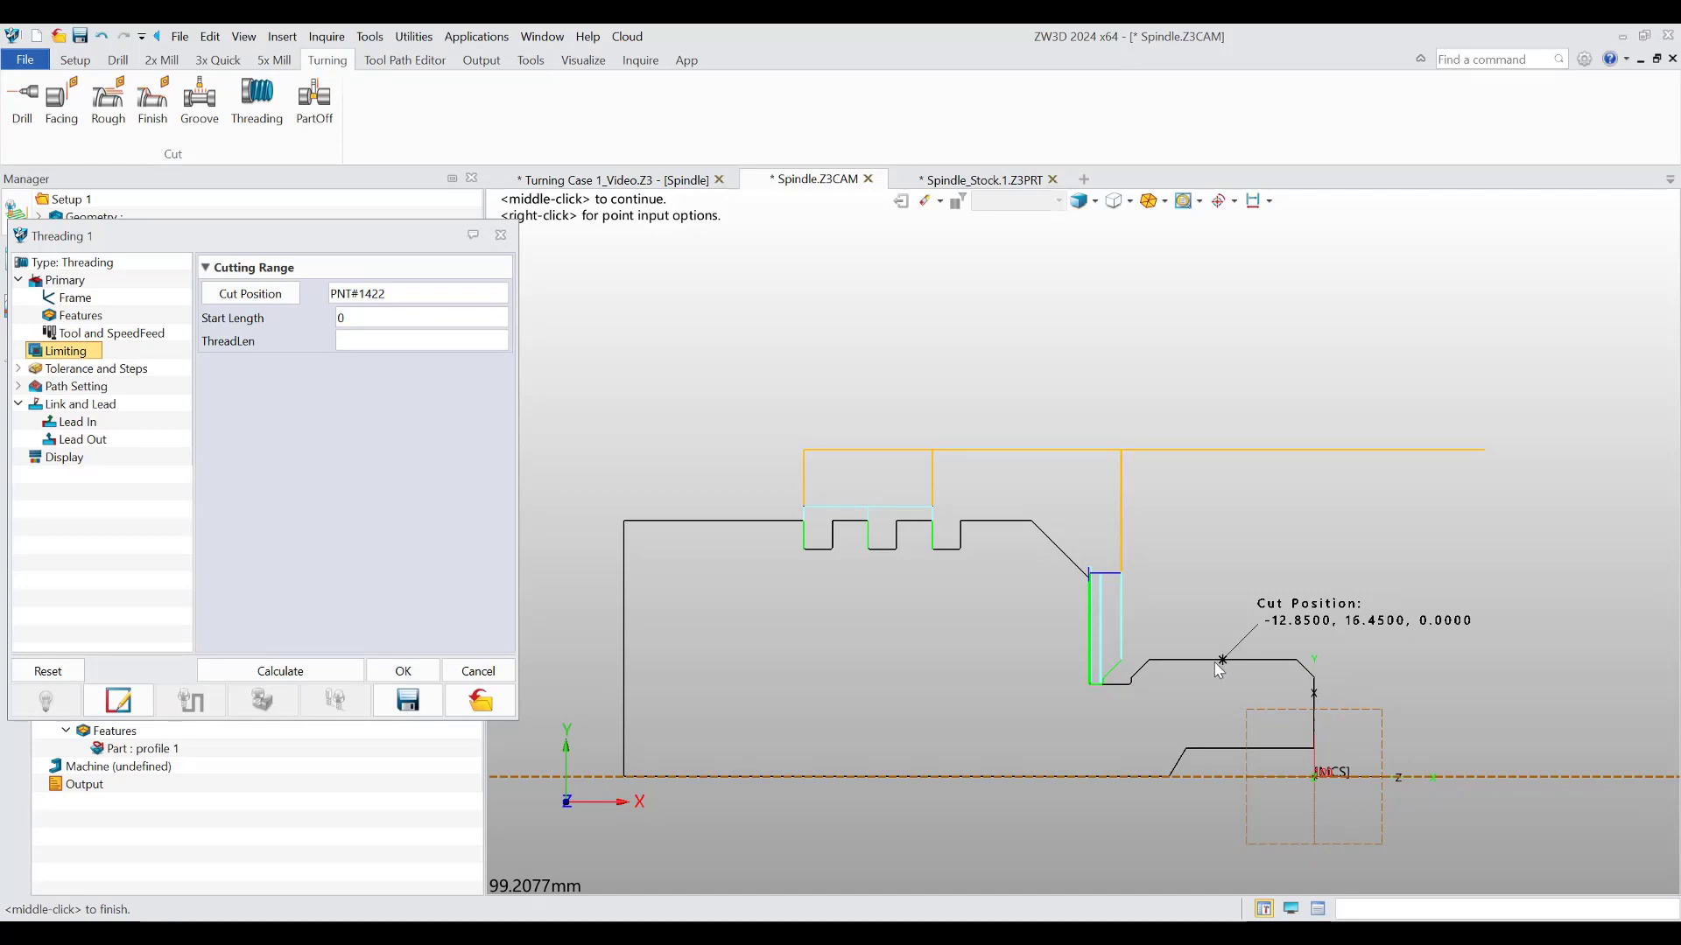
# - Enable the station point for the threading path and assign it the copied point PNT#161
pyautogui.click(84, 386)
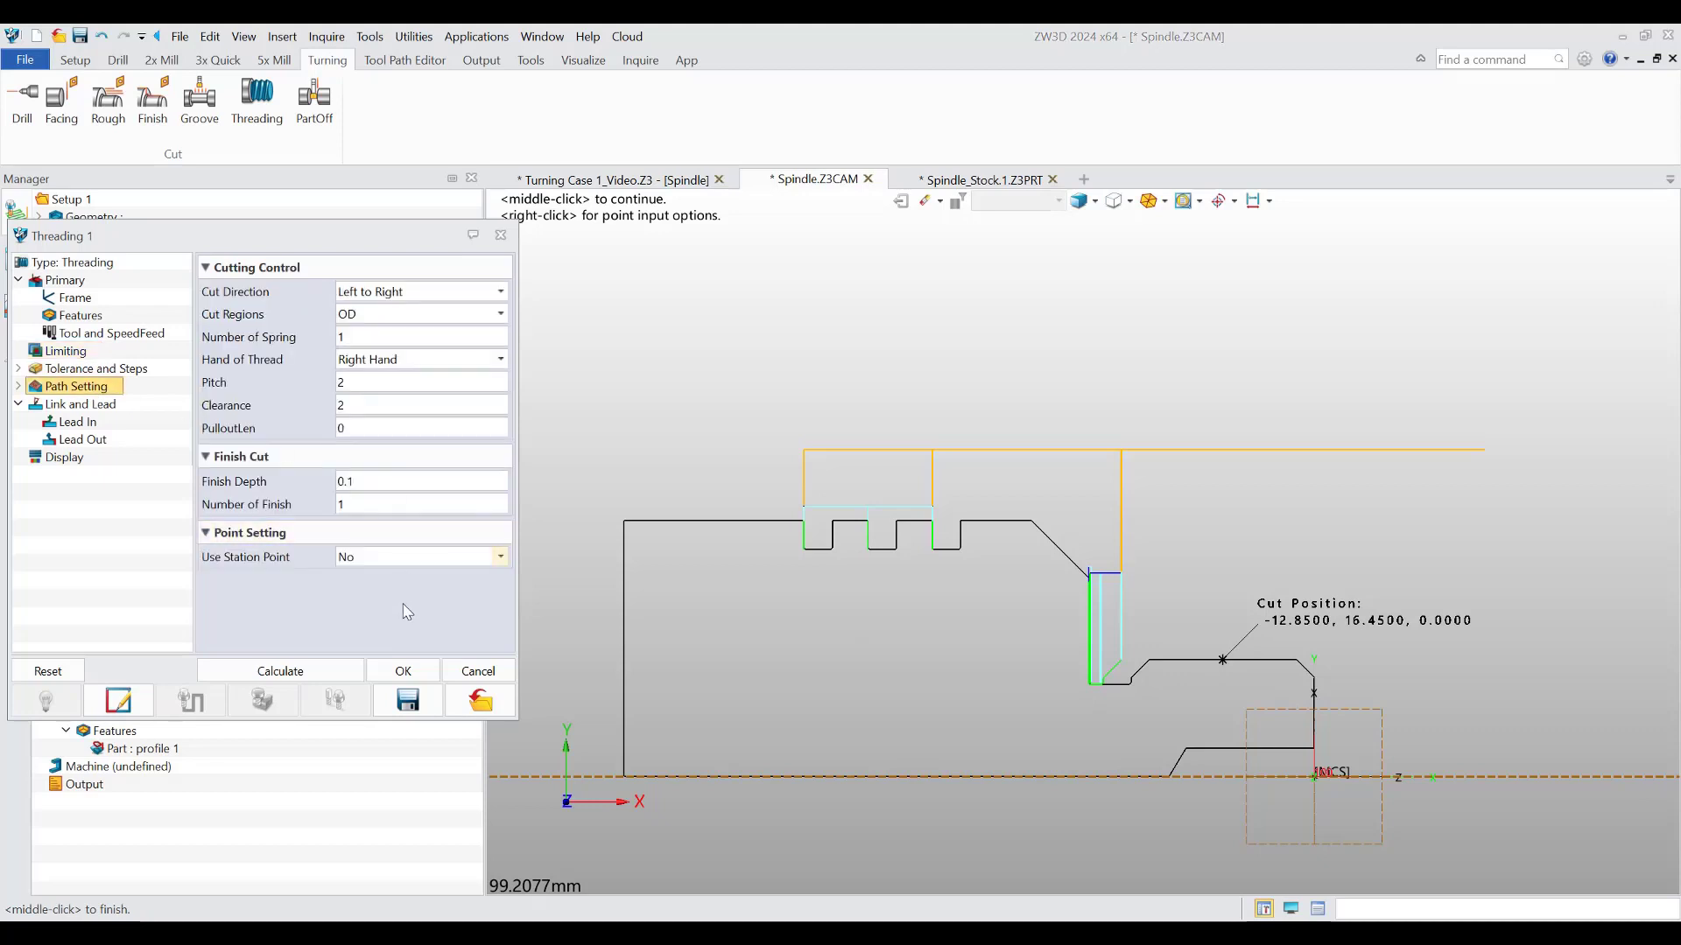
pyautogui.click(438, 558)
pyautogui.click(429, 583)
pyautogui.rightClick(429, 585)
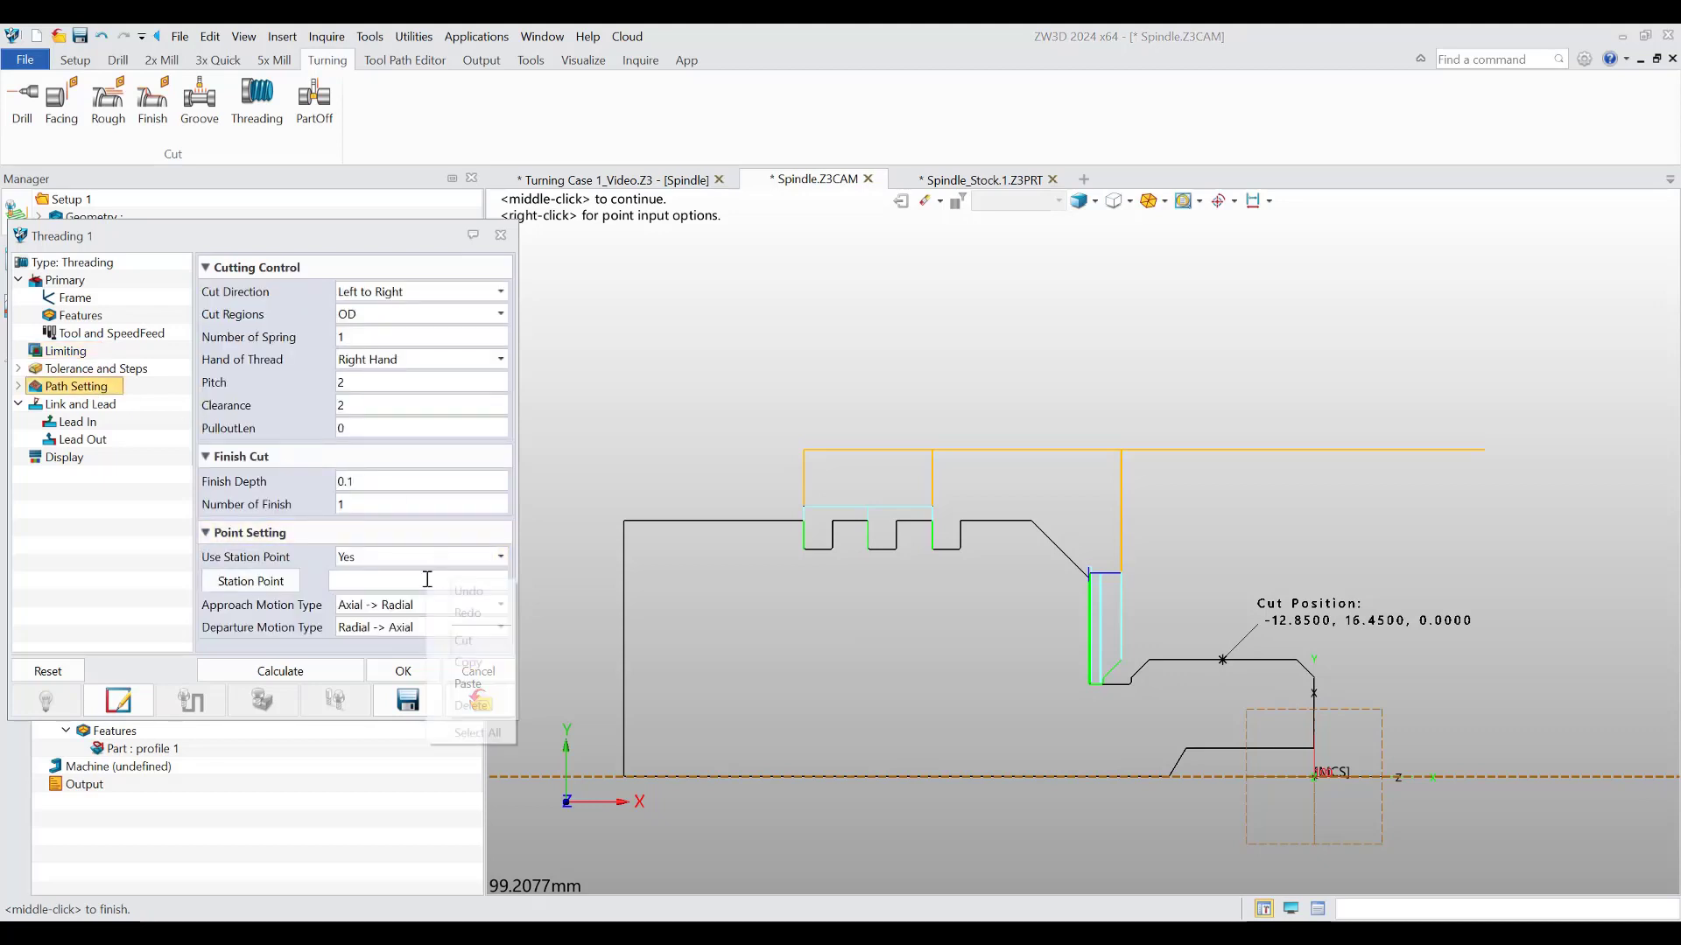
pyautogui.click(468, 683)
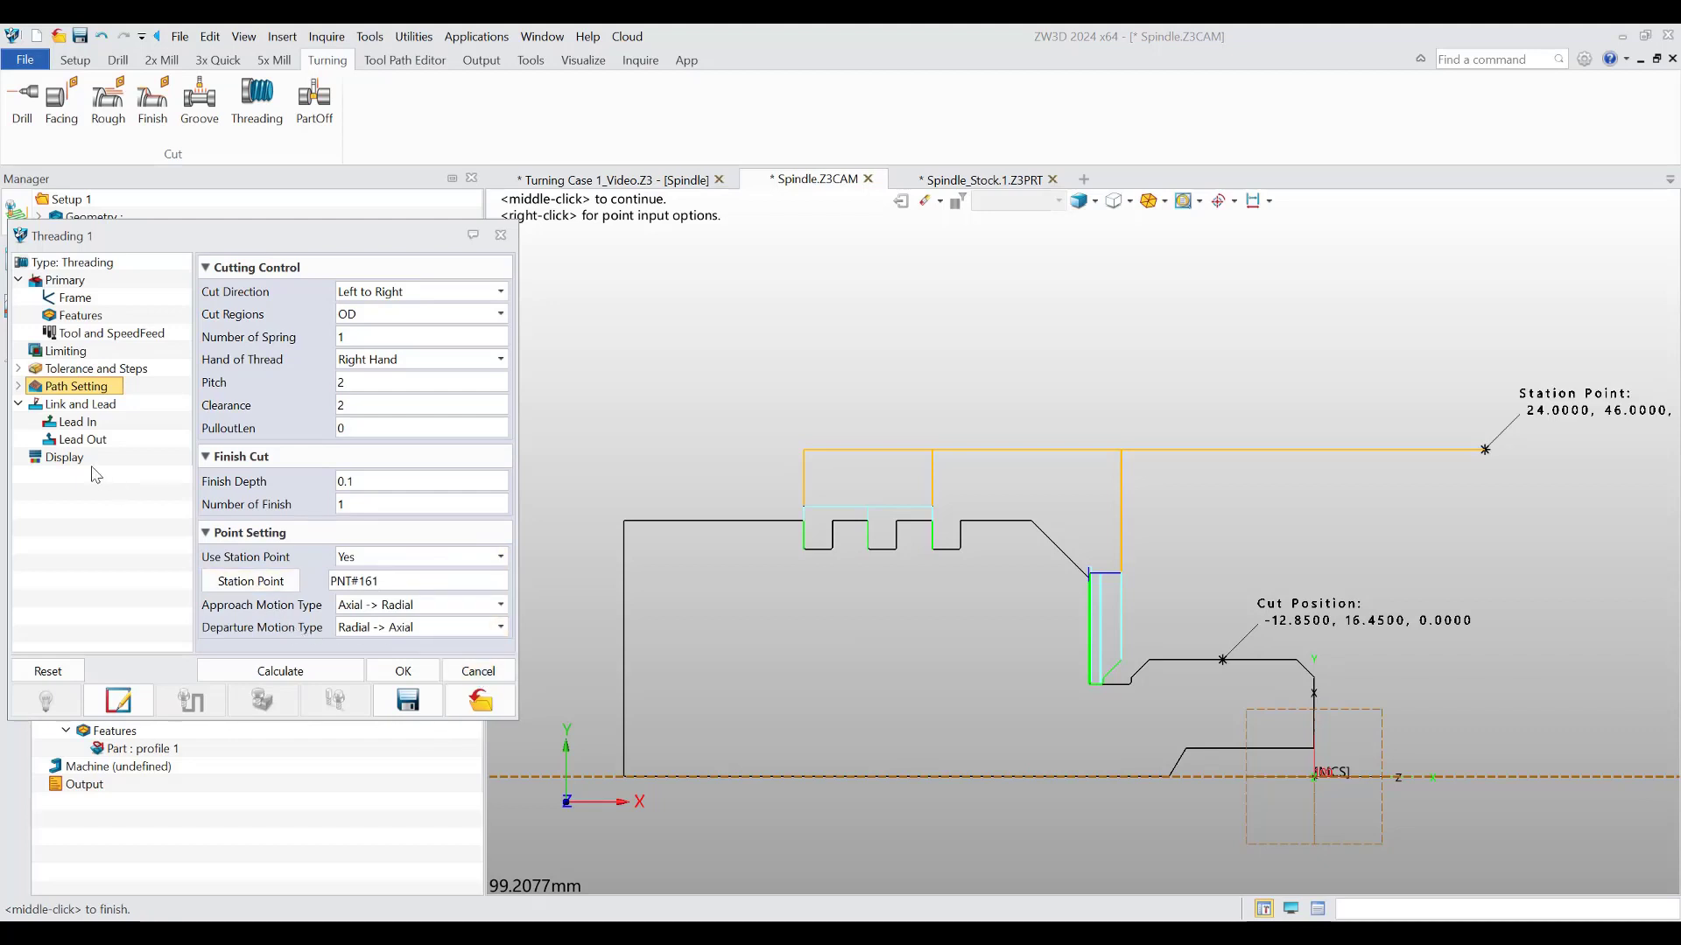
# - Set the threading lead-in and lead-out extend distances to 2, calculate the toolpath and accept the operation
pyautogui.click(83, 405)
pyautogui.scroll(2, 1231, 658)
pyautogui.scroll(1, 1436, 683)
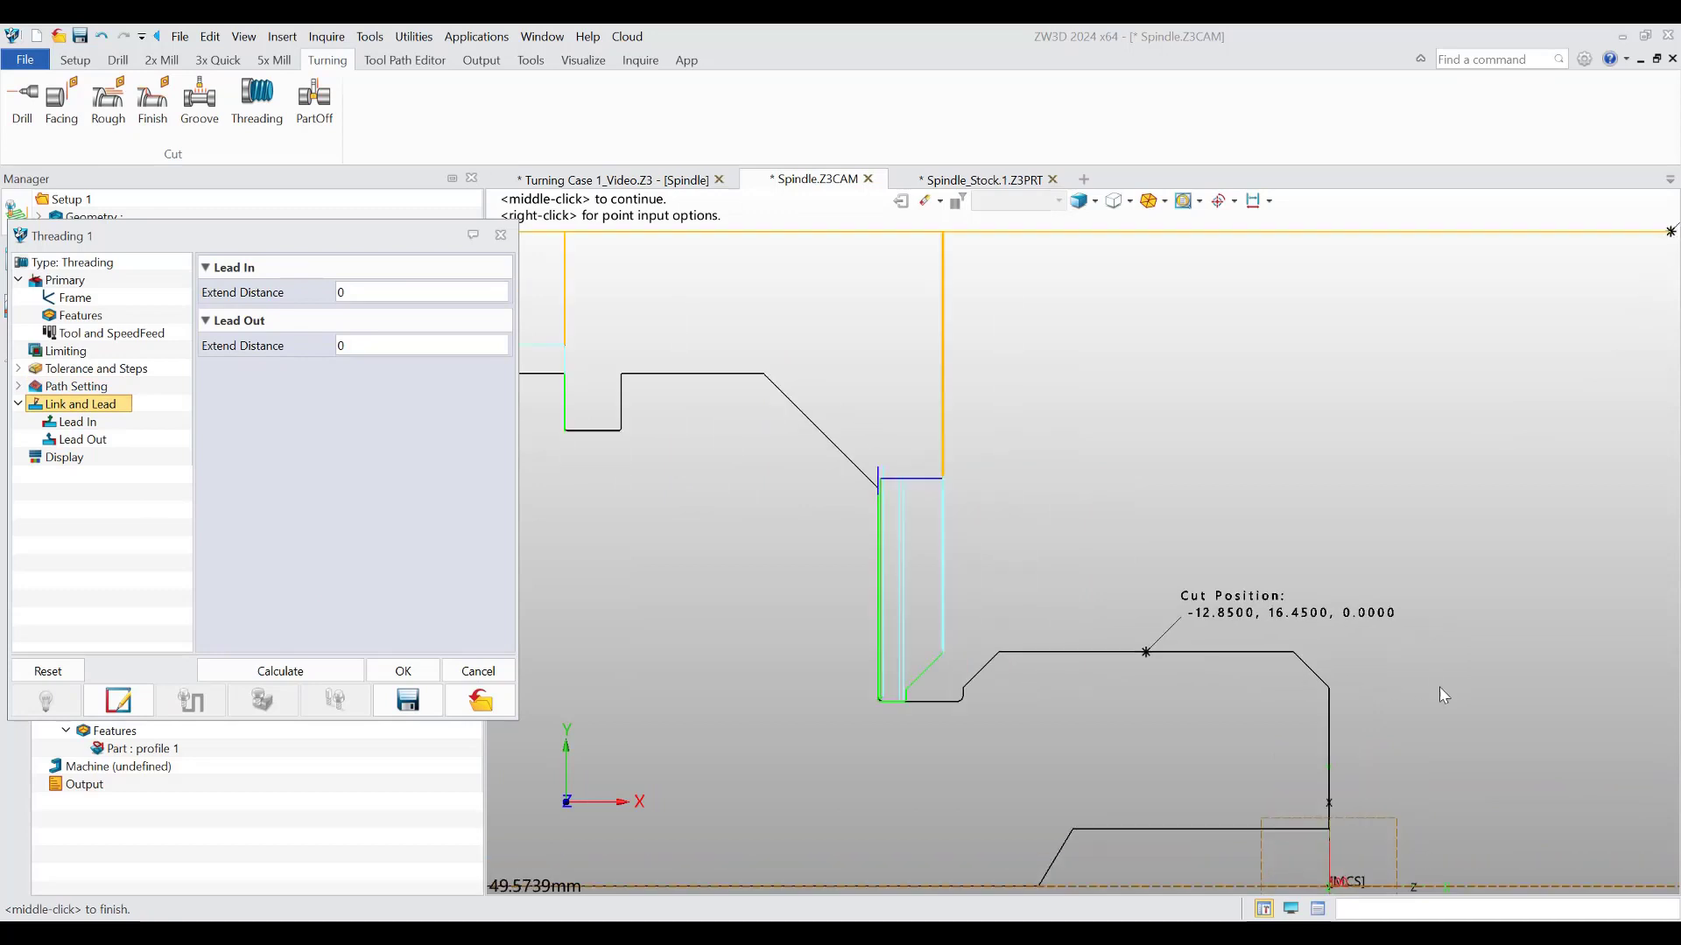
pyautogui.click(322, 292)
pyautogui.write('2')
pyautogui.press('Tab')
pyautogui.write('2')
pyautogui.click(280, 670)
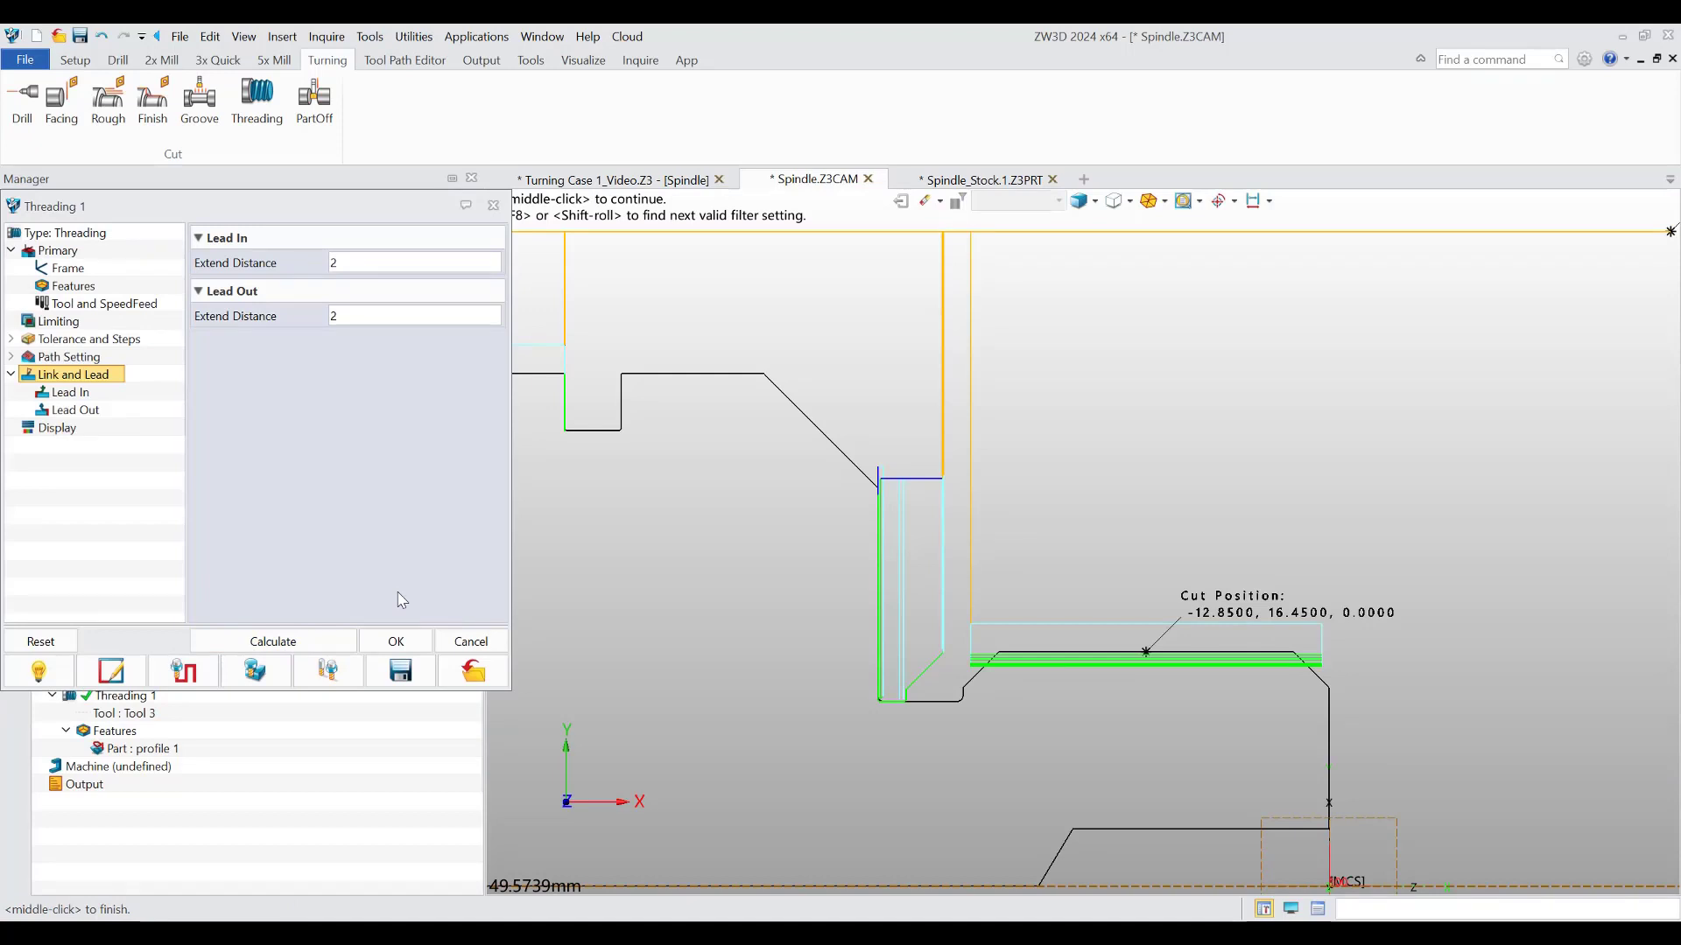
pyautogui.click(396, 642)
pyautogui.scroll(-3, 1238, 496)
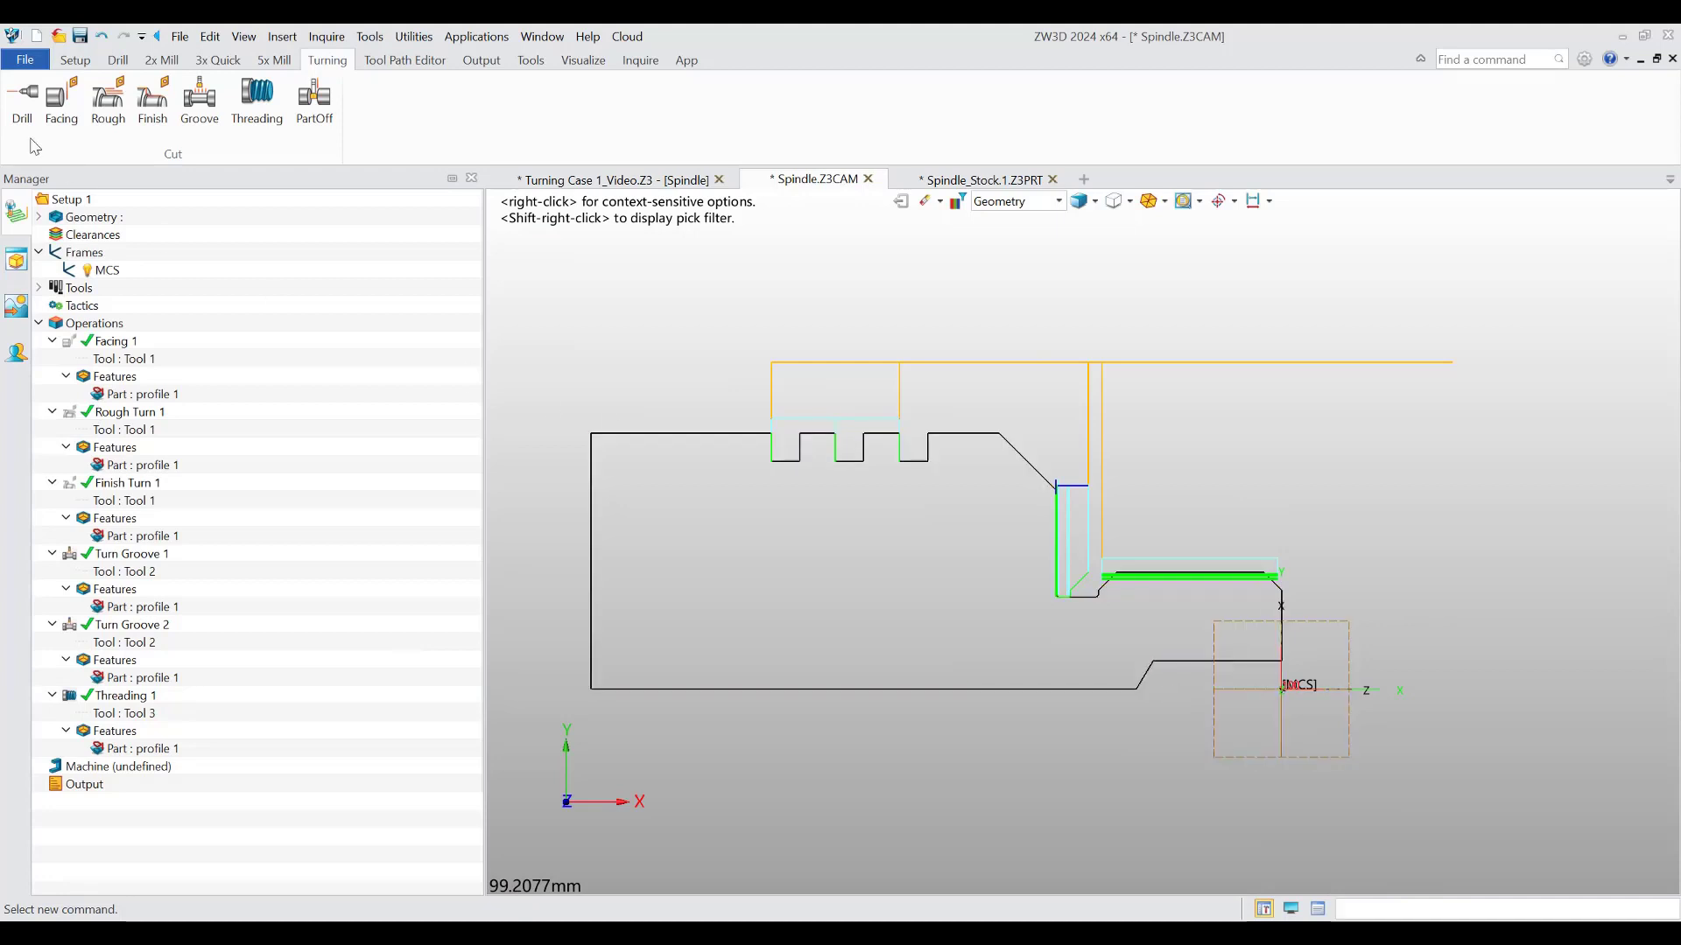
# - Add a turn drill operation using the spindle's profile 1 as its feature
pyautogui.click(22, 100)
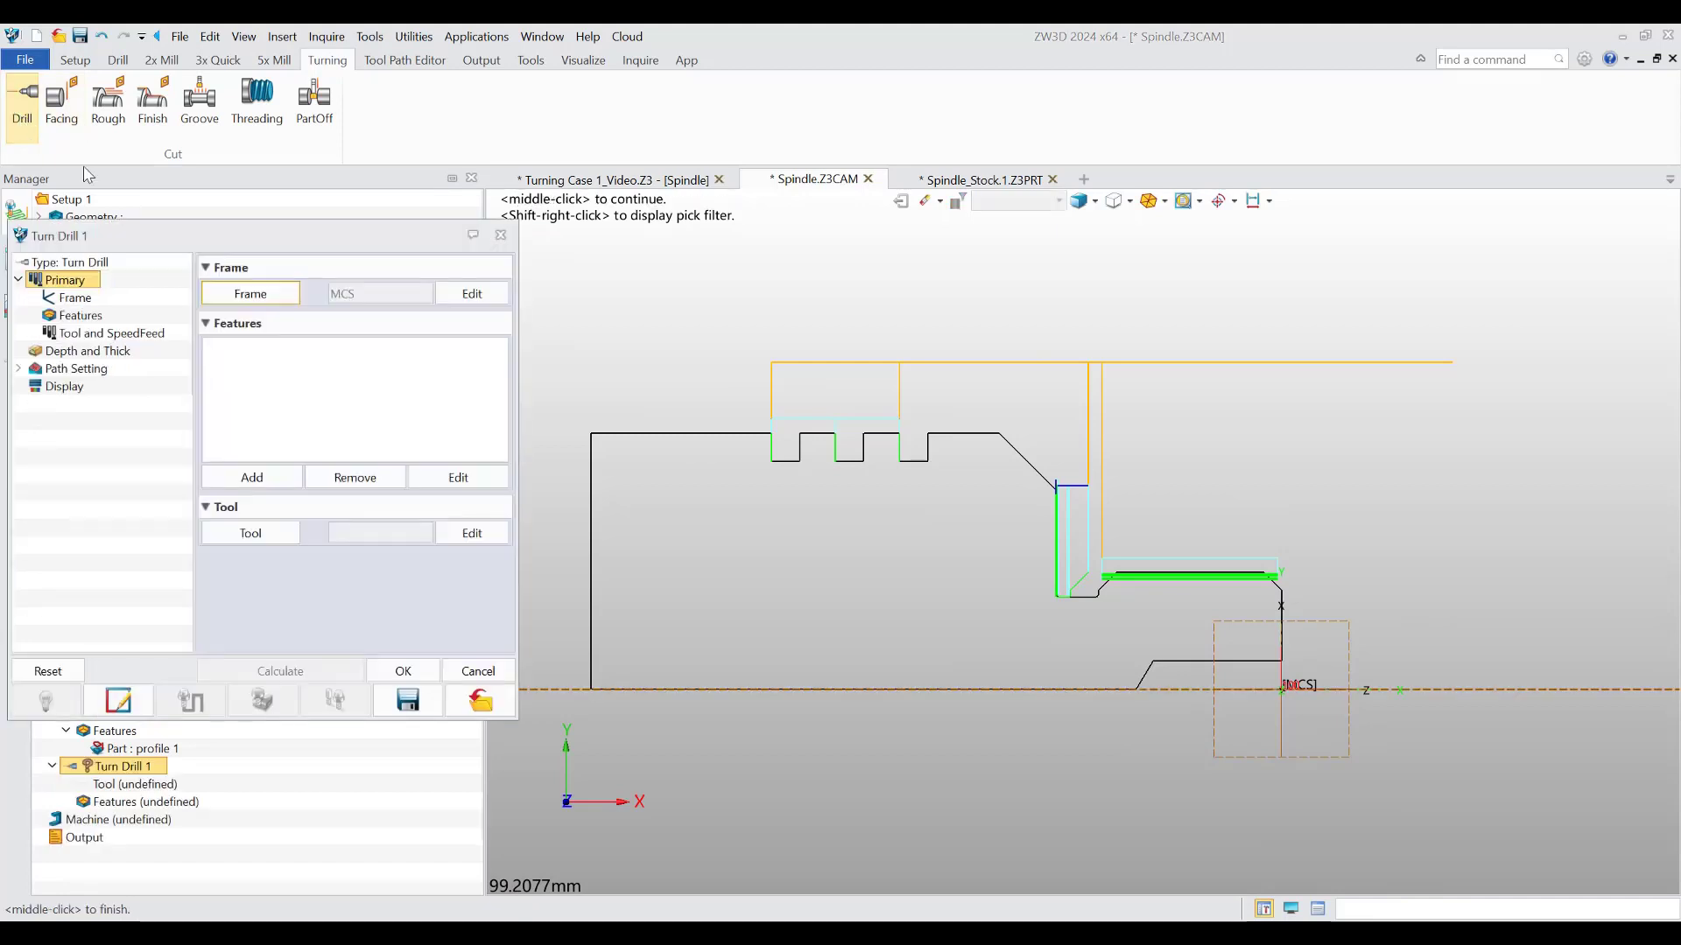
pyautogui.click(270, 479)
pyautogui.click(567, 270)
pyautogui.click(564, 507)
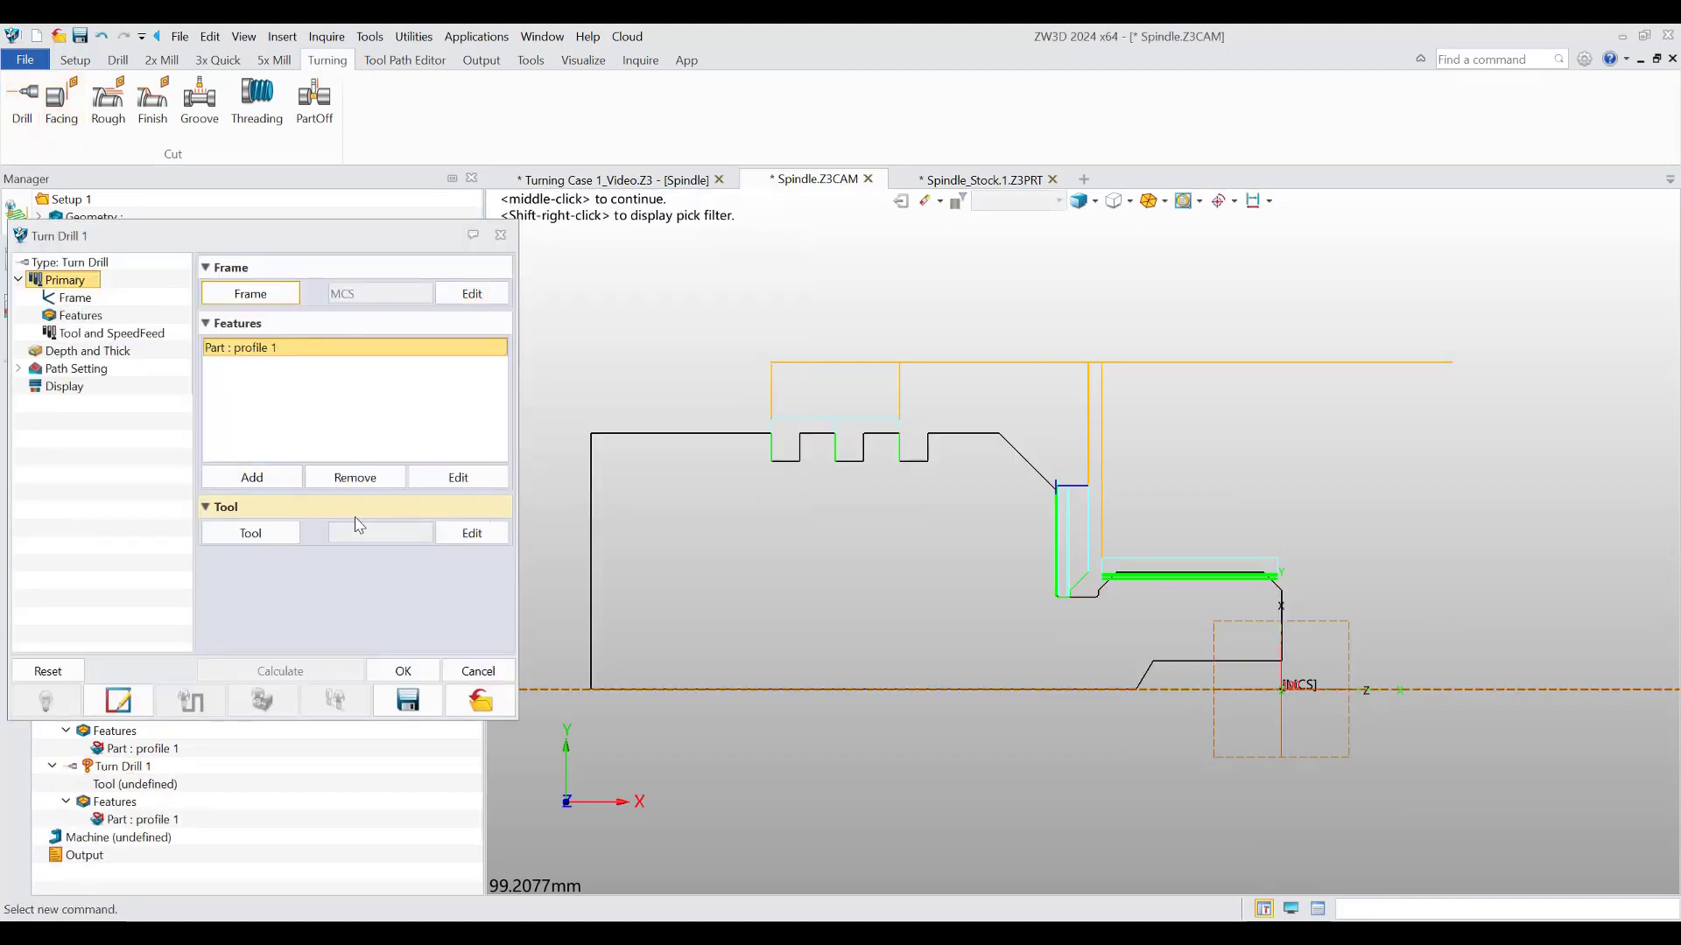
# - Create a drill tool named Drill 8 with a cutting diameter of 8 and assign it to the turn drill operation
pyautogui.click(287, 532)
pyautogui.click(242, 272)
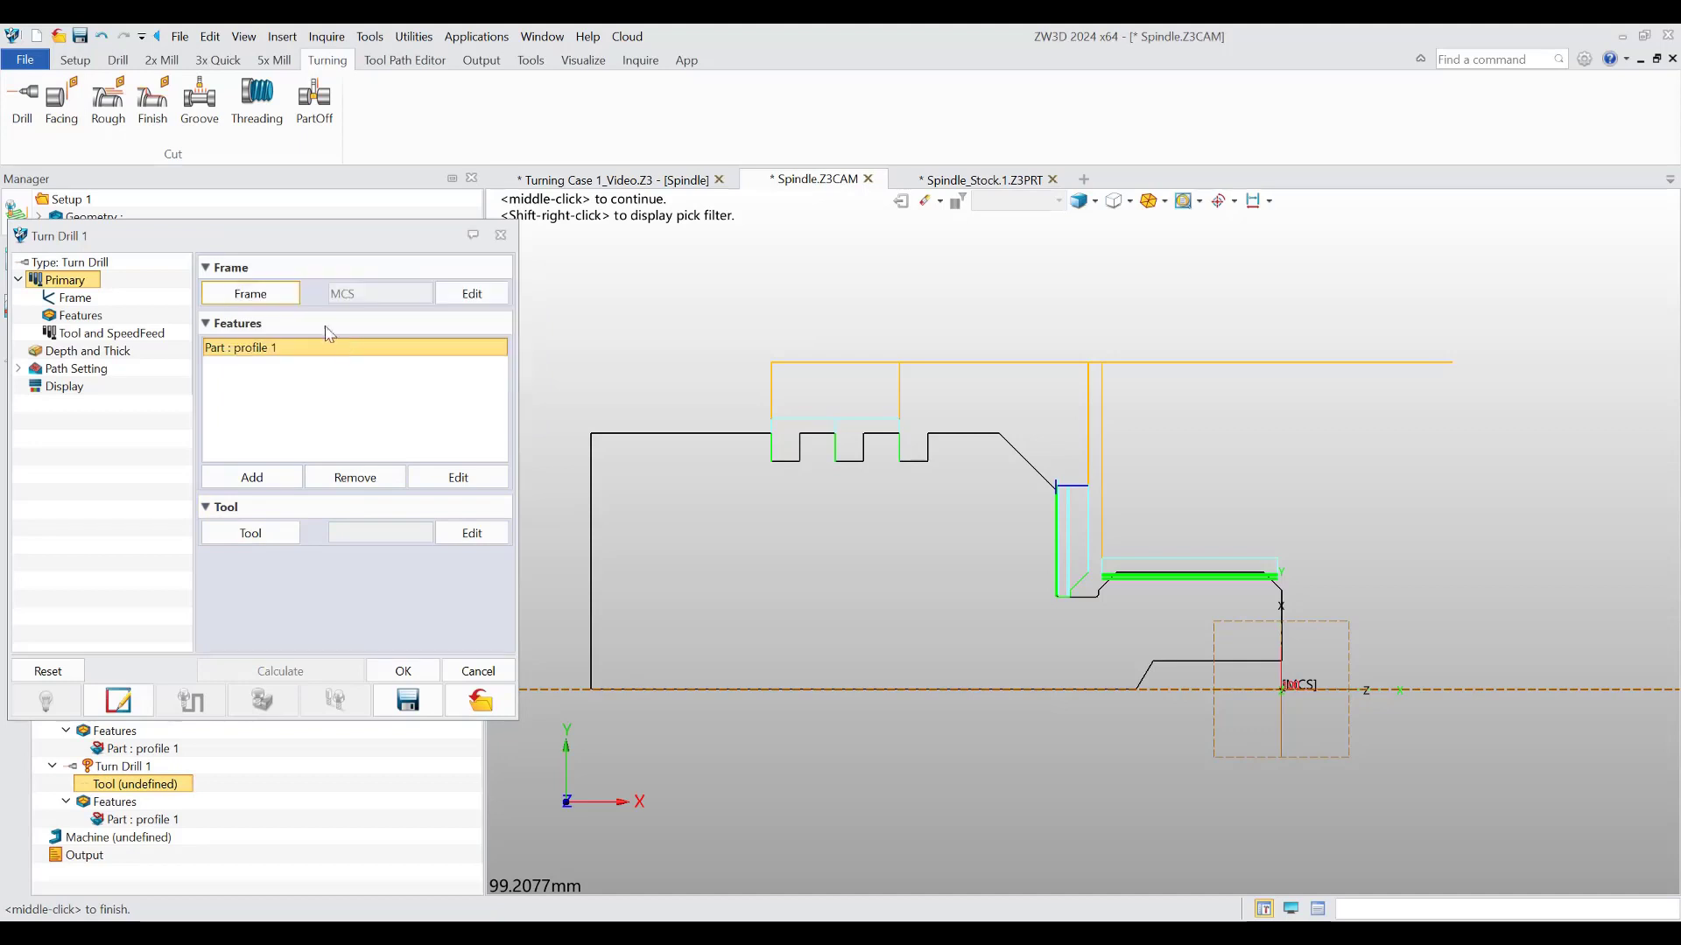
pyautogui.moveTo(886, 293); pyautogui.dragTo(779, 289)
pyautogui.doubleClick(734, 682)
pyautogui.write('8')
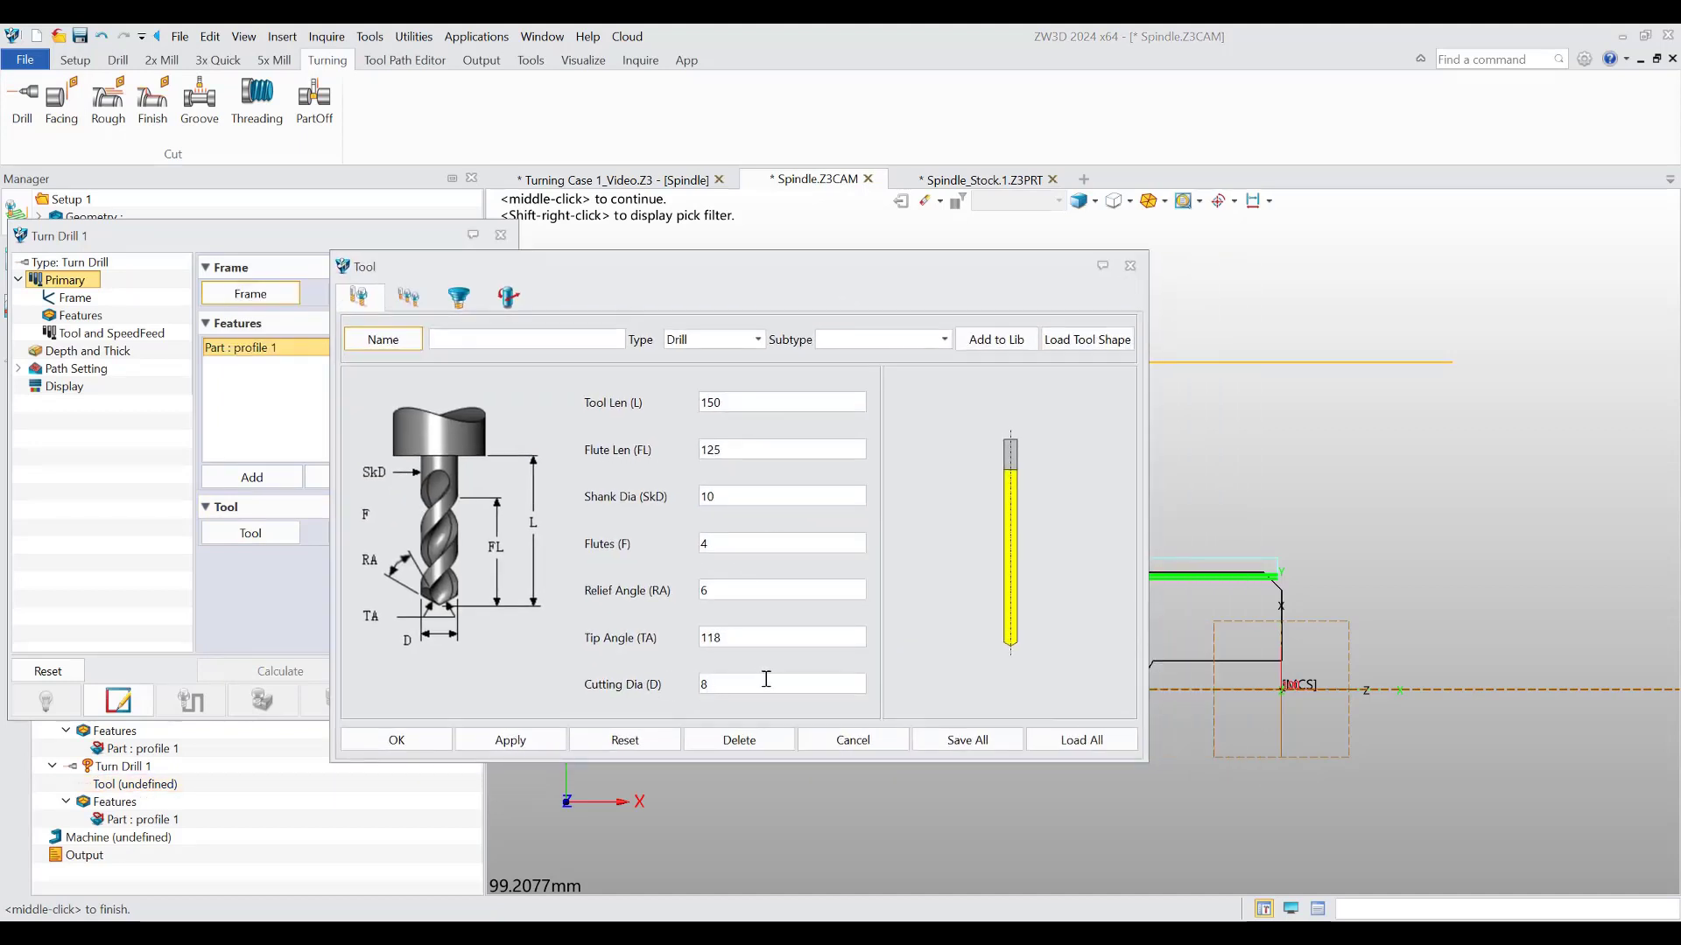
pyautogui.click(515, 337)
pyautogui.write('Drill 8')
pyautogui.click(397, 741)
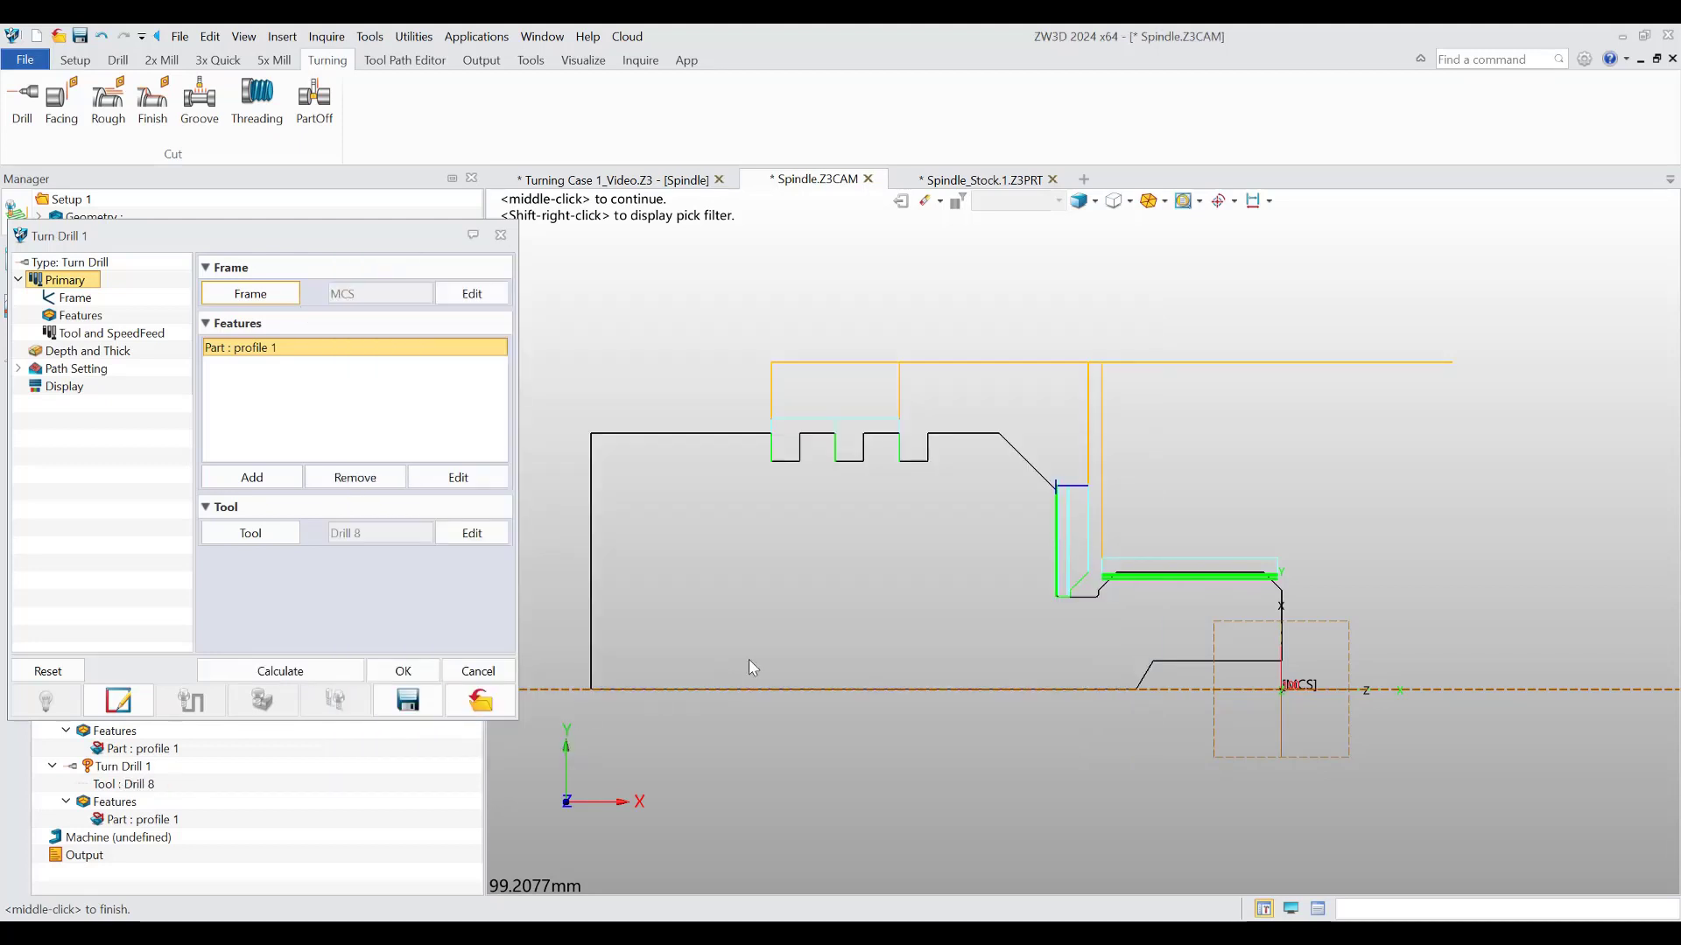
# - Set the turn drill's drill type to PeckDrill and its depth to 18
pyautogui.click(88, 350)
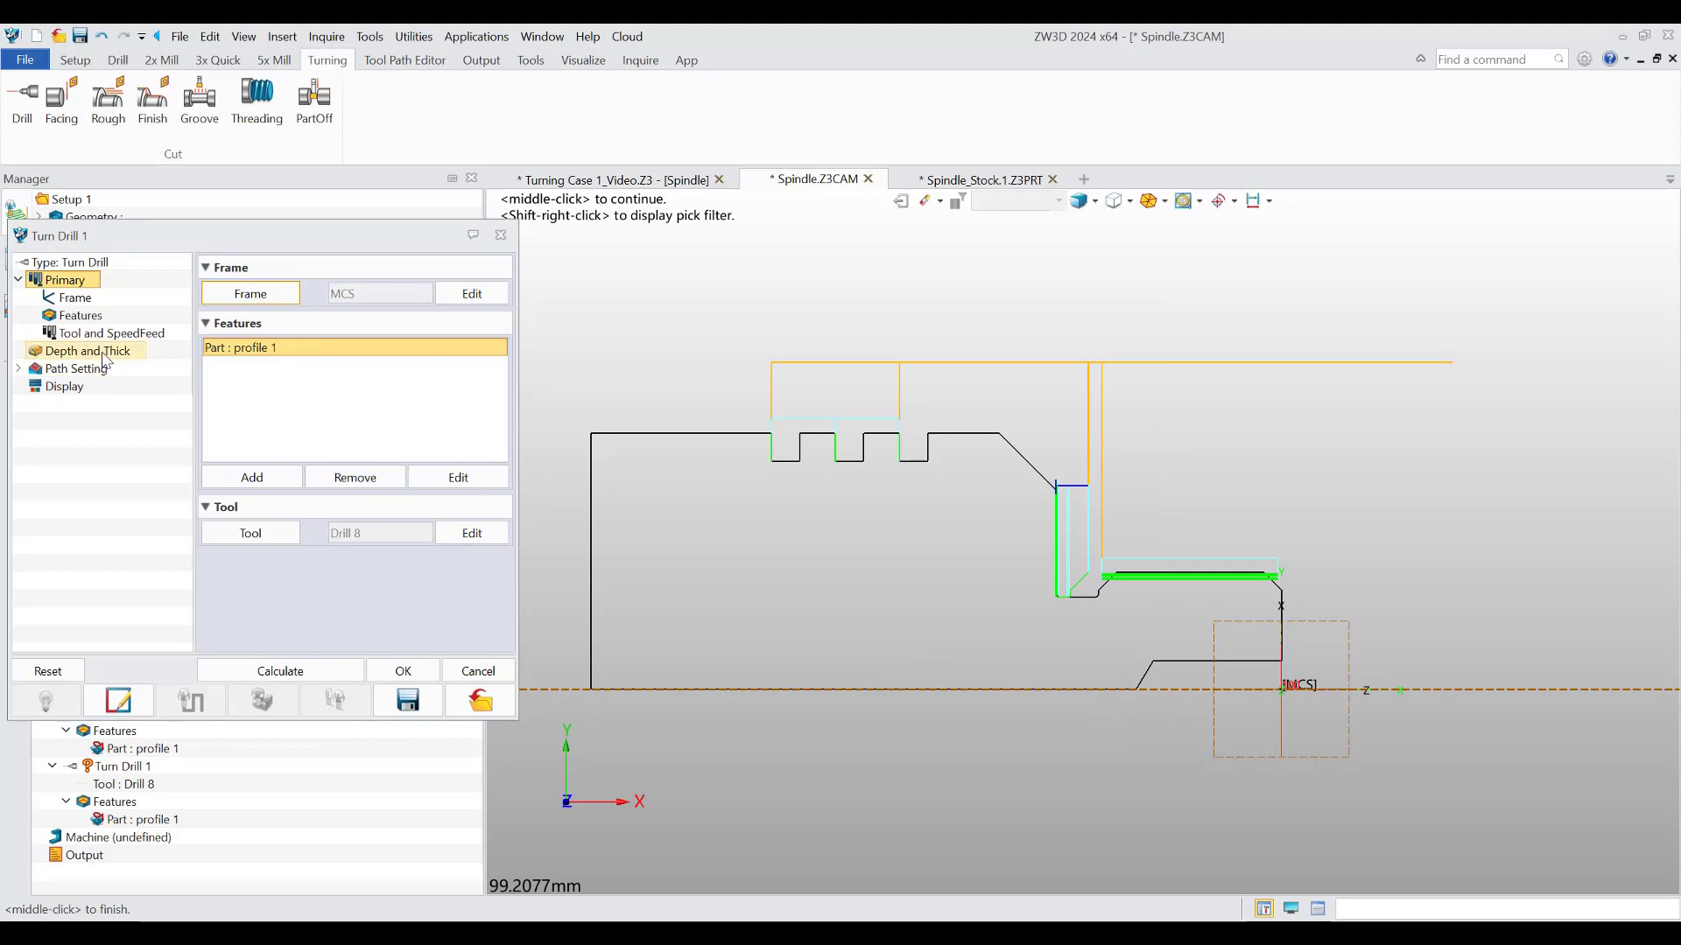
pyautogui.click(416, 293)
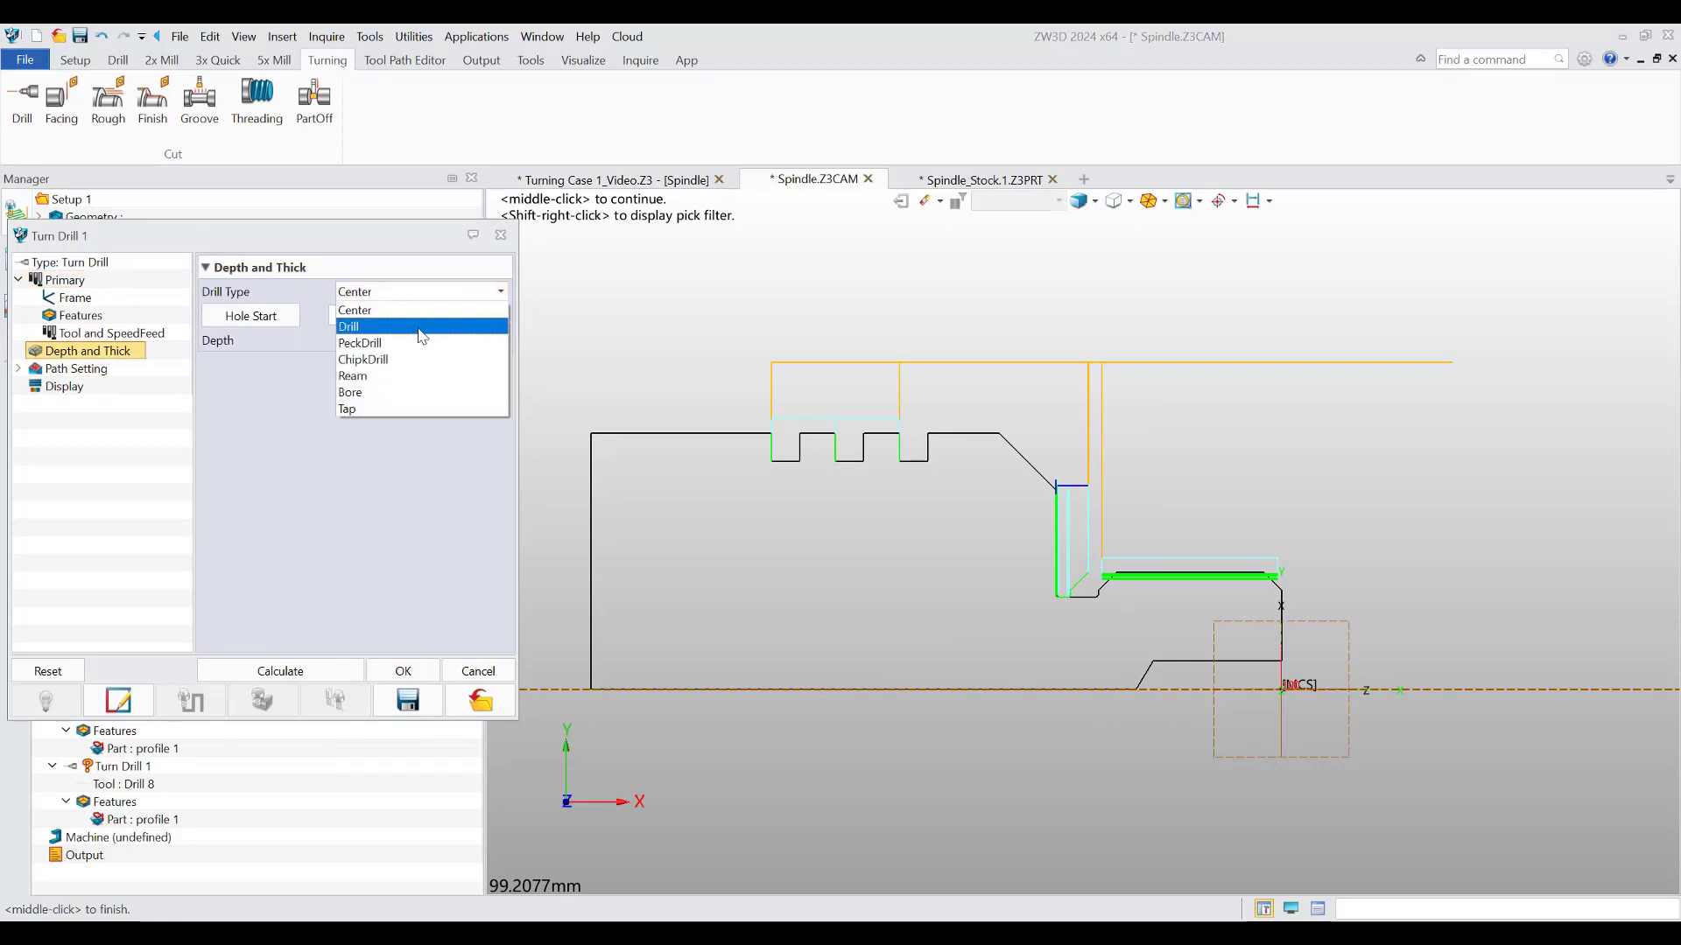
pyautogui.click(423, 347)
pyautogui.doubleClick(419, 342)
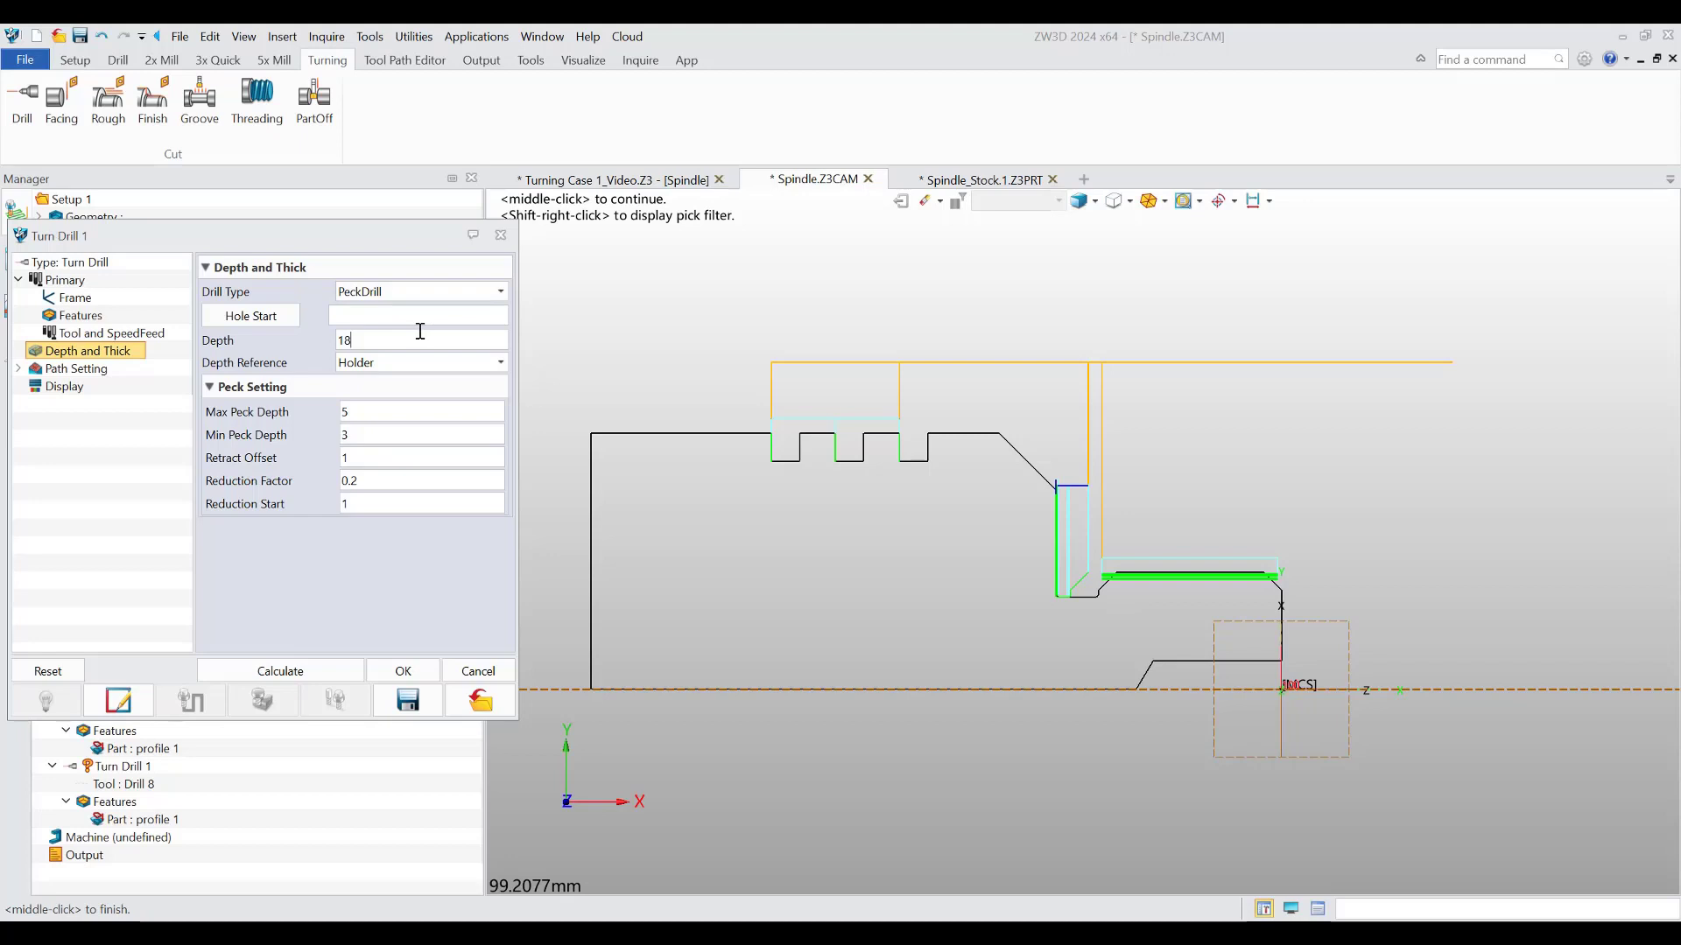
# - Use the copied point PNT#161 as the drill's tool home start and end, calculate the toolpath and accept the operation
pyautogui.click(127, 372)
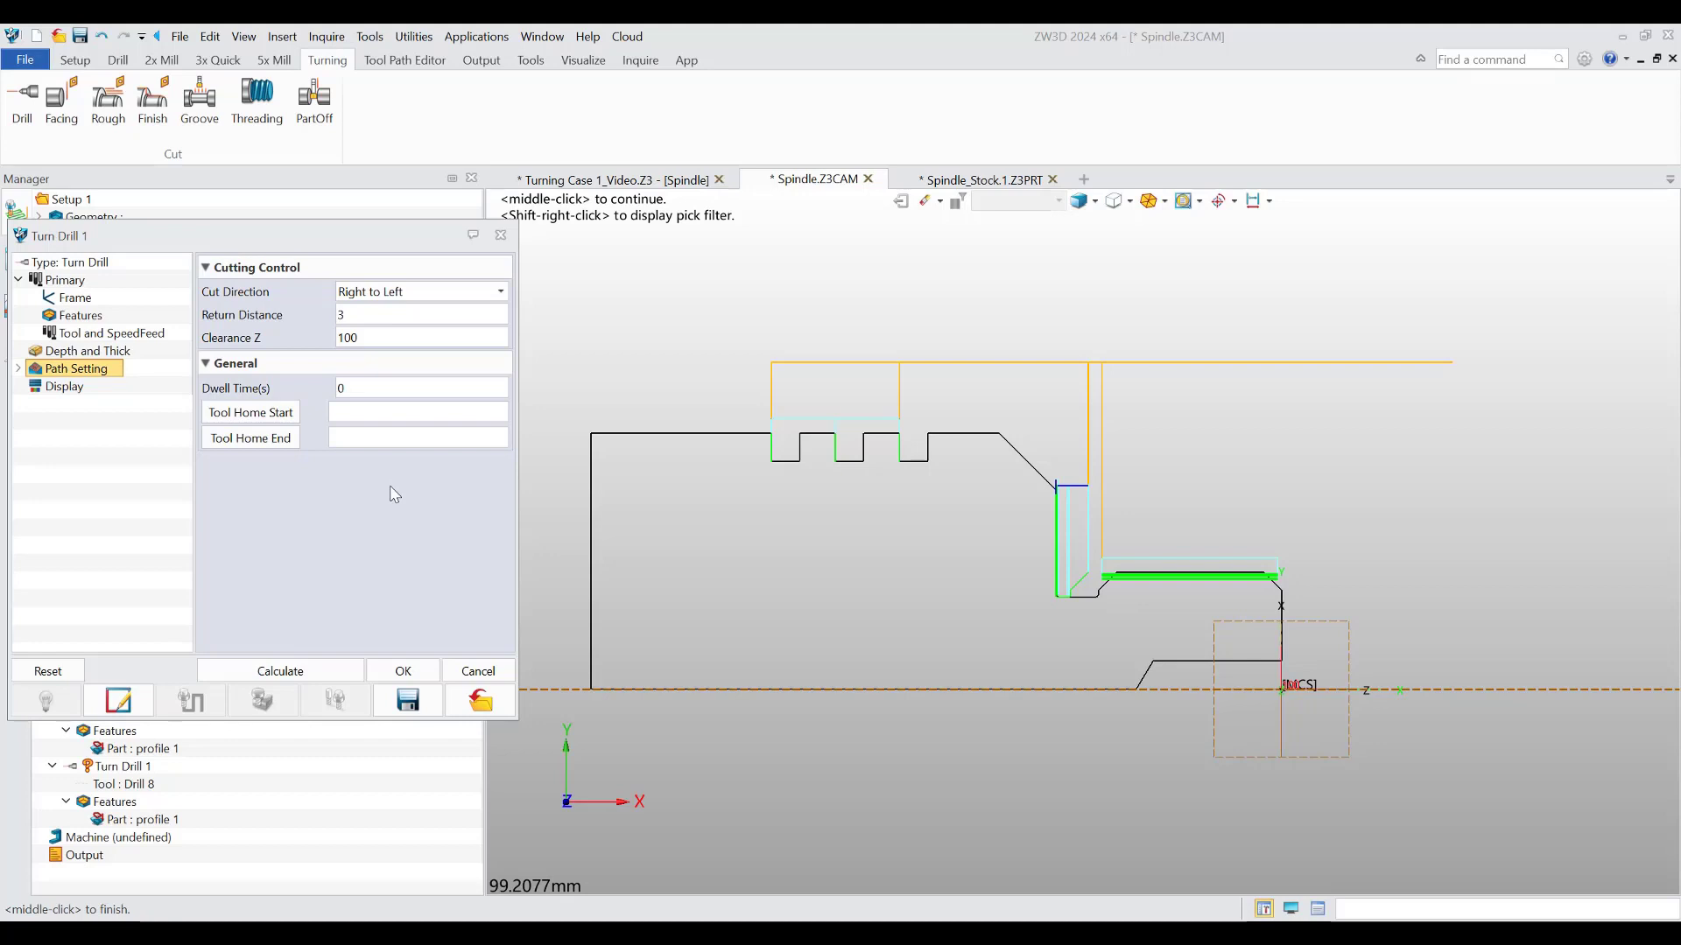
pyautogui.rightClick(372, 417)
pyautogui.click(411, 510)
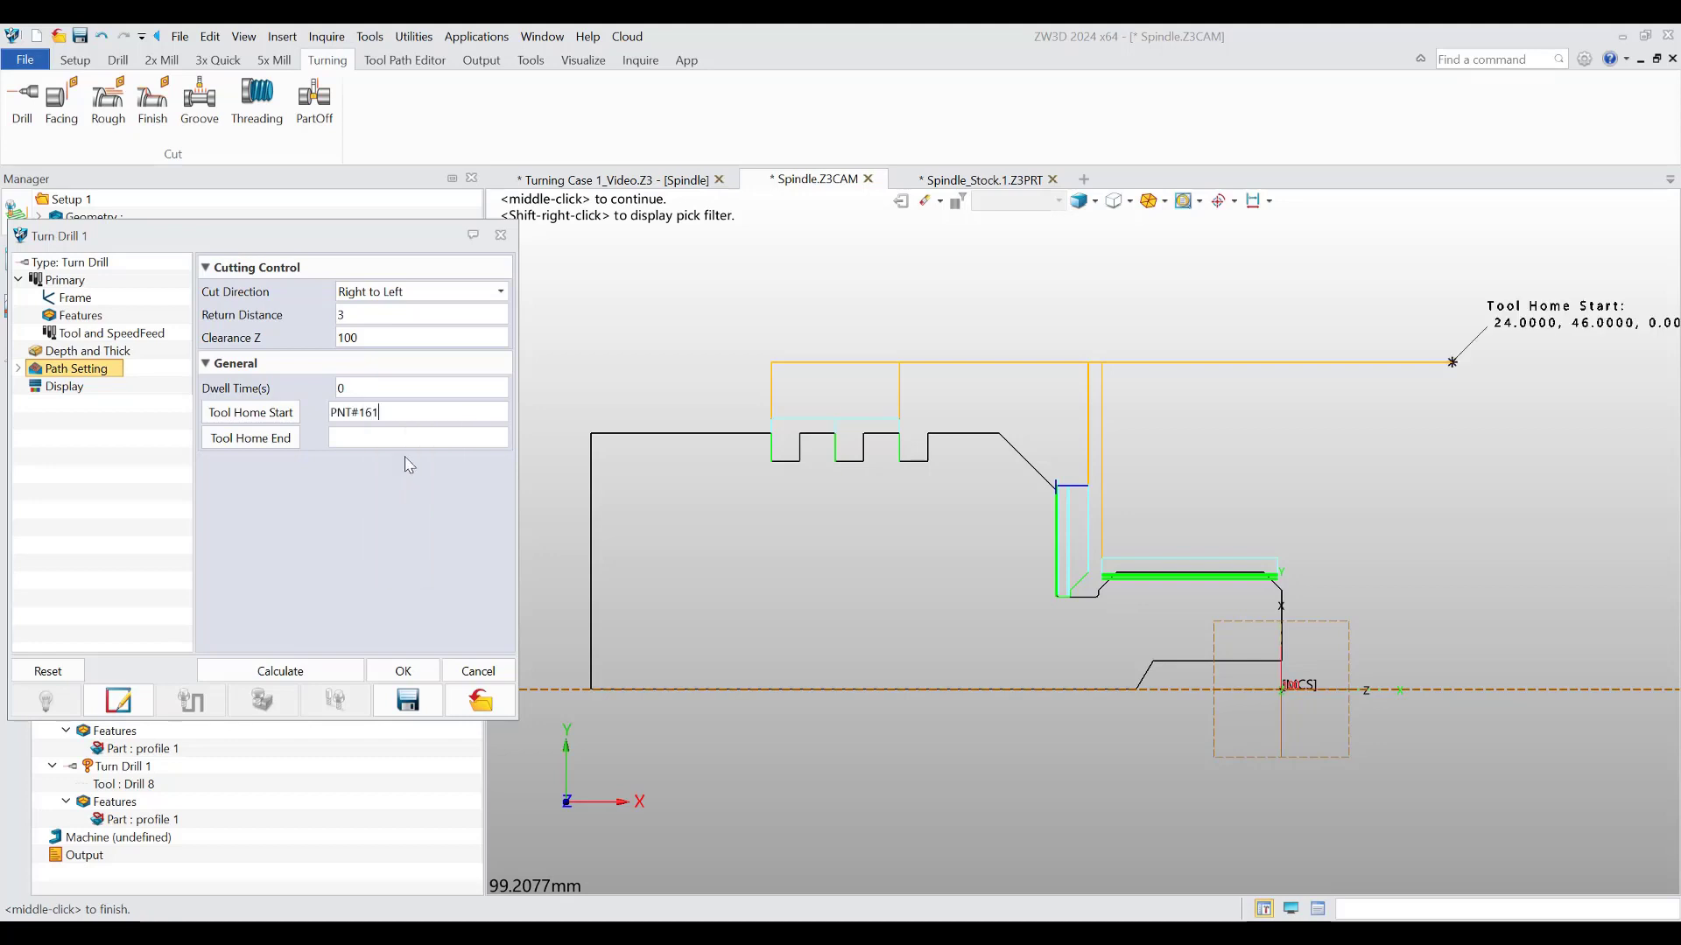
pyautogui.rightClick(403, 443)
pyautogui.click(444, 548)
pyautogui.click(328, 674)
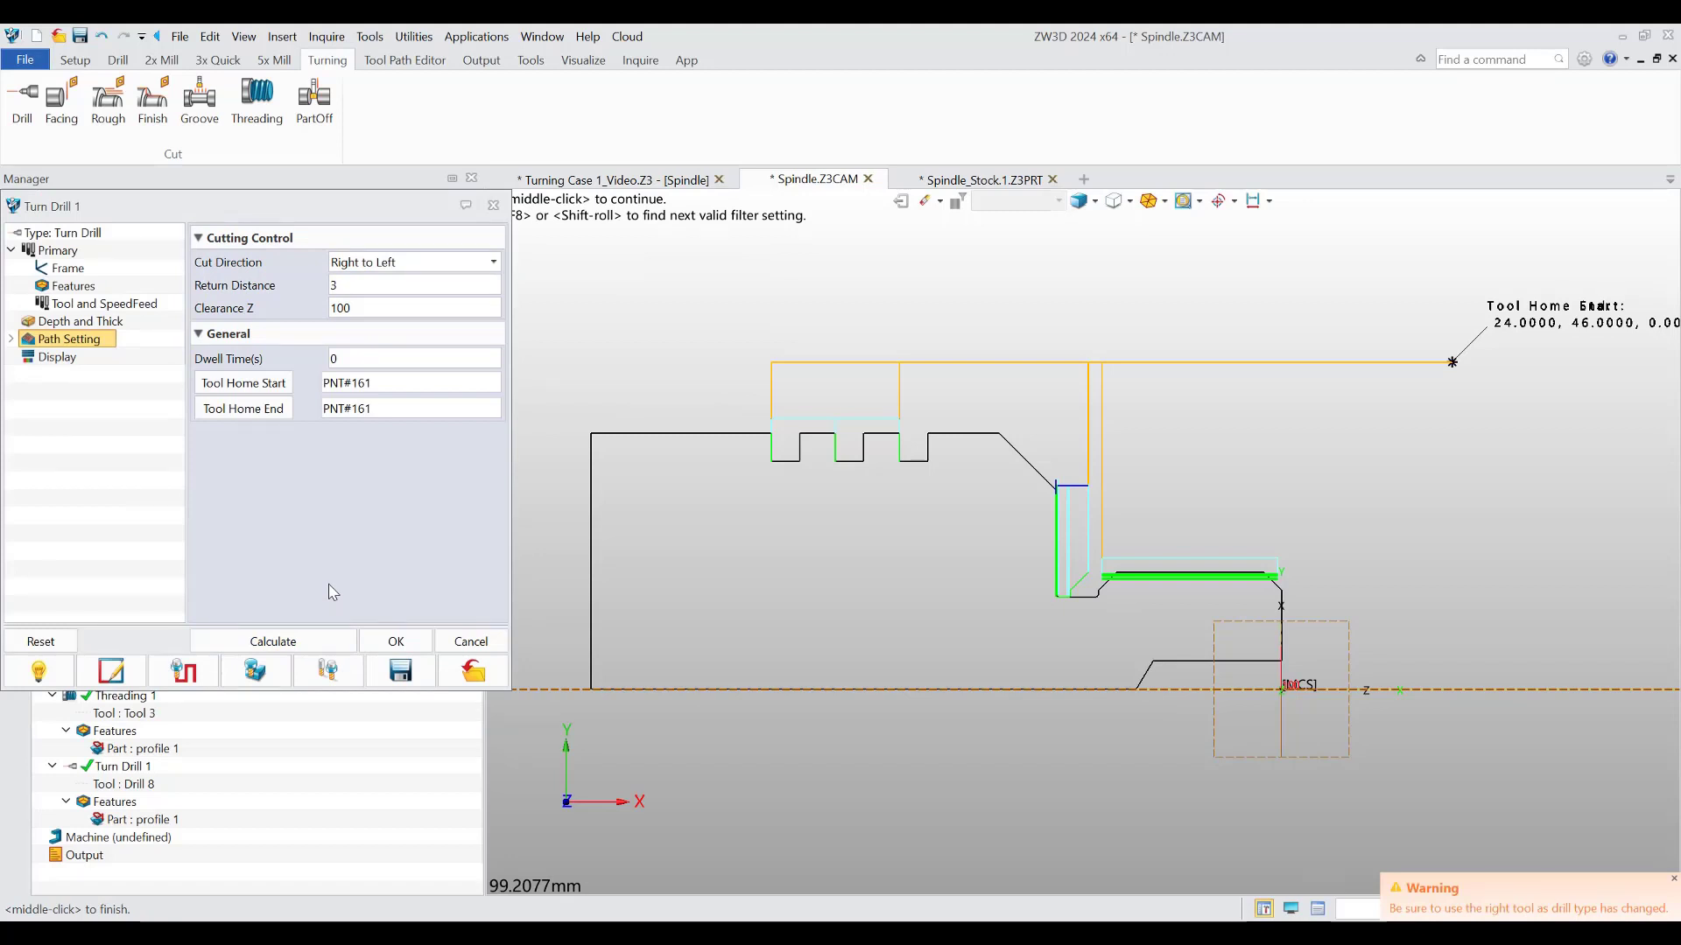
pyautogui.click(392, 643)
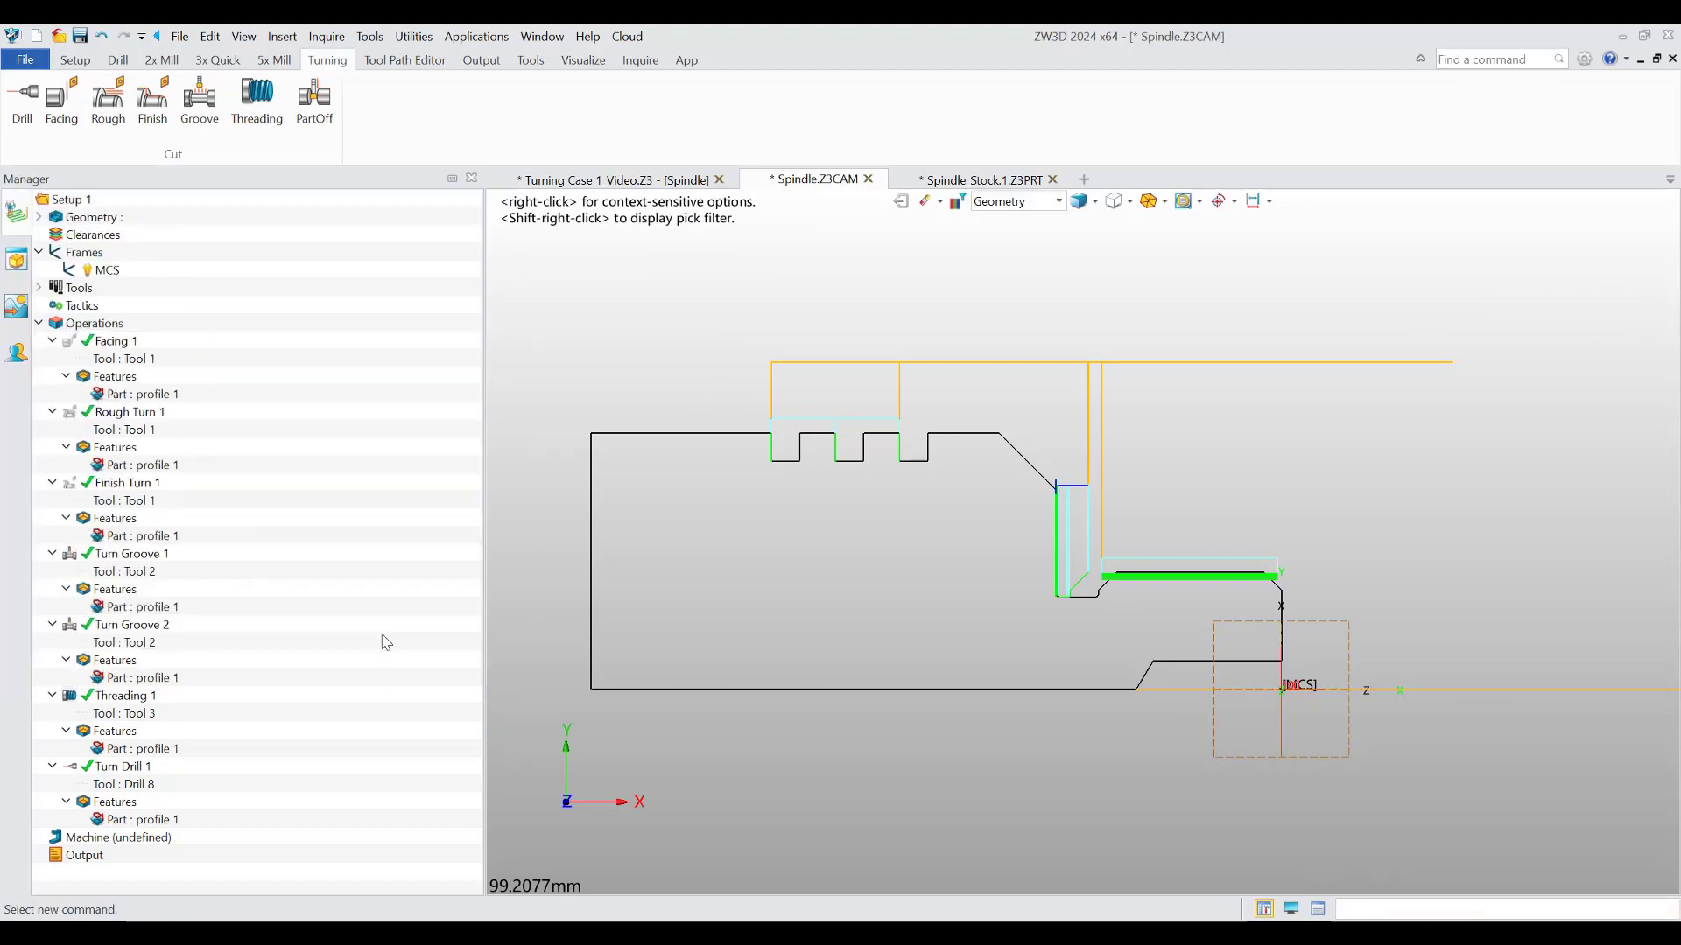
# - Add a part off operation using the spindle's profile 1 as its feature
pyautogui.click(315, 101)
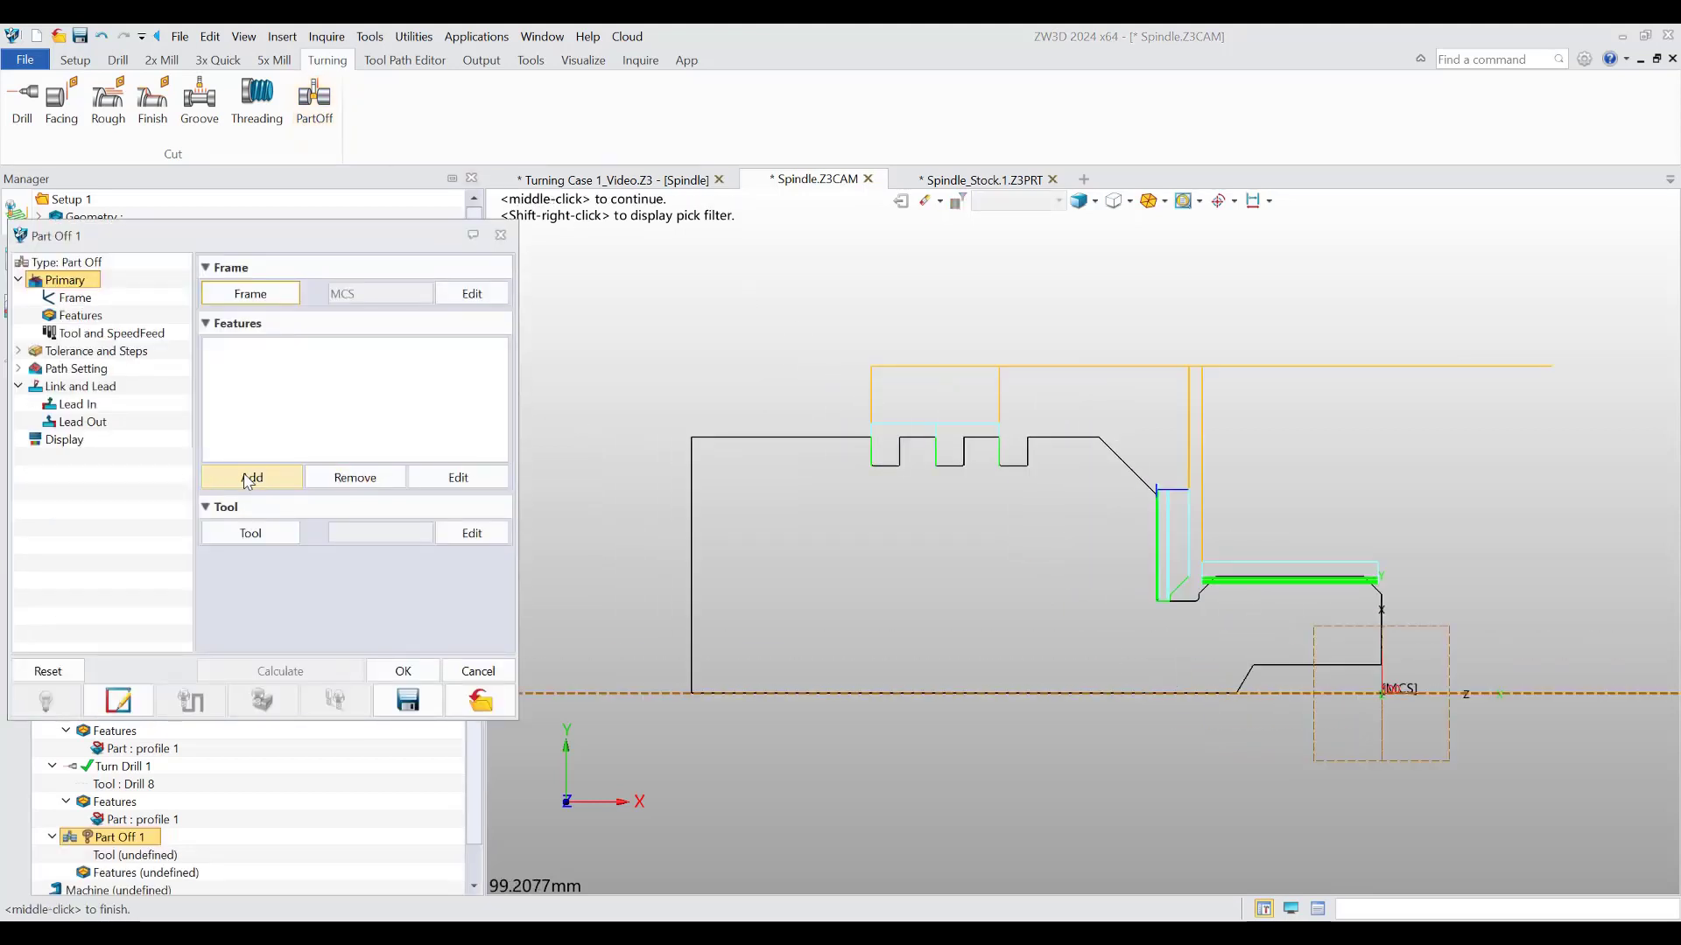
pyautogui.click(251, 478)
pyautogui.click(533, 273)
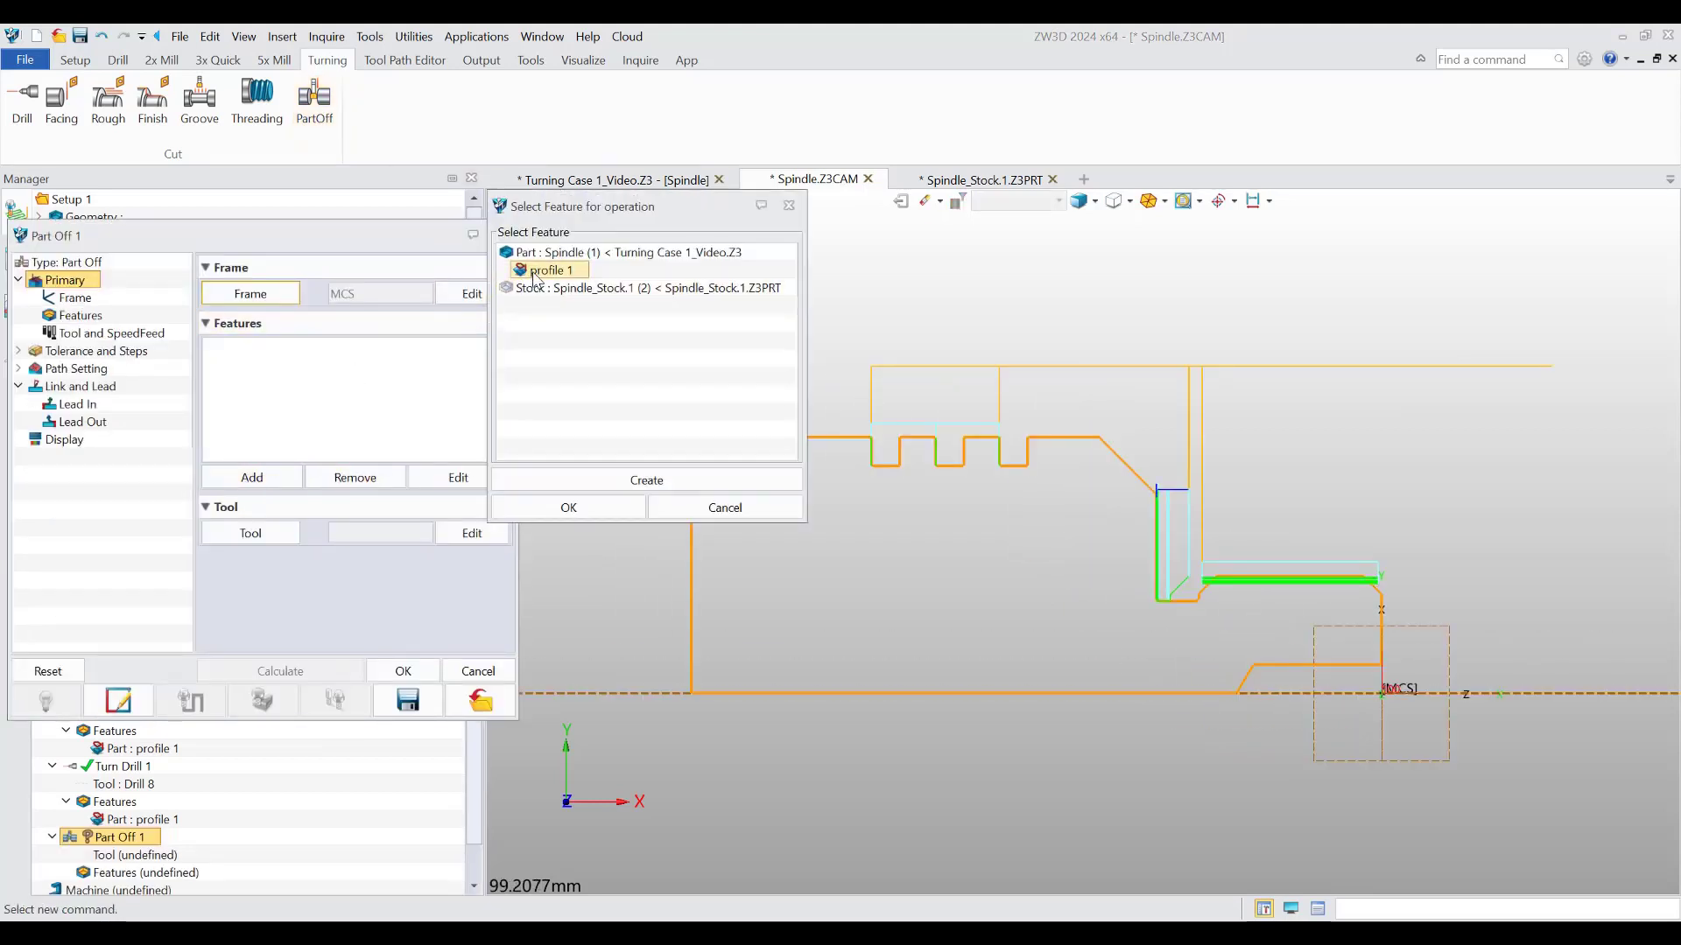
pyautogui.click(568, 507)
# - Create grooving tool Tool 4 with a holder shank line of 60 and insert extension of 40, and assign it to the part off operation
pyautogui.click(250, 541)
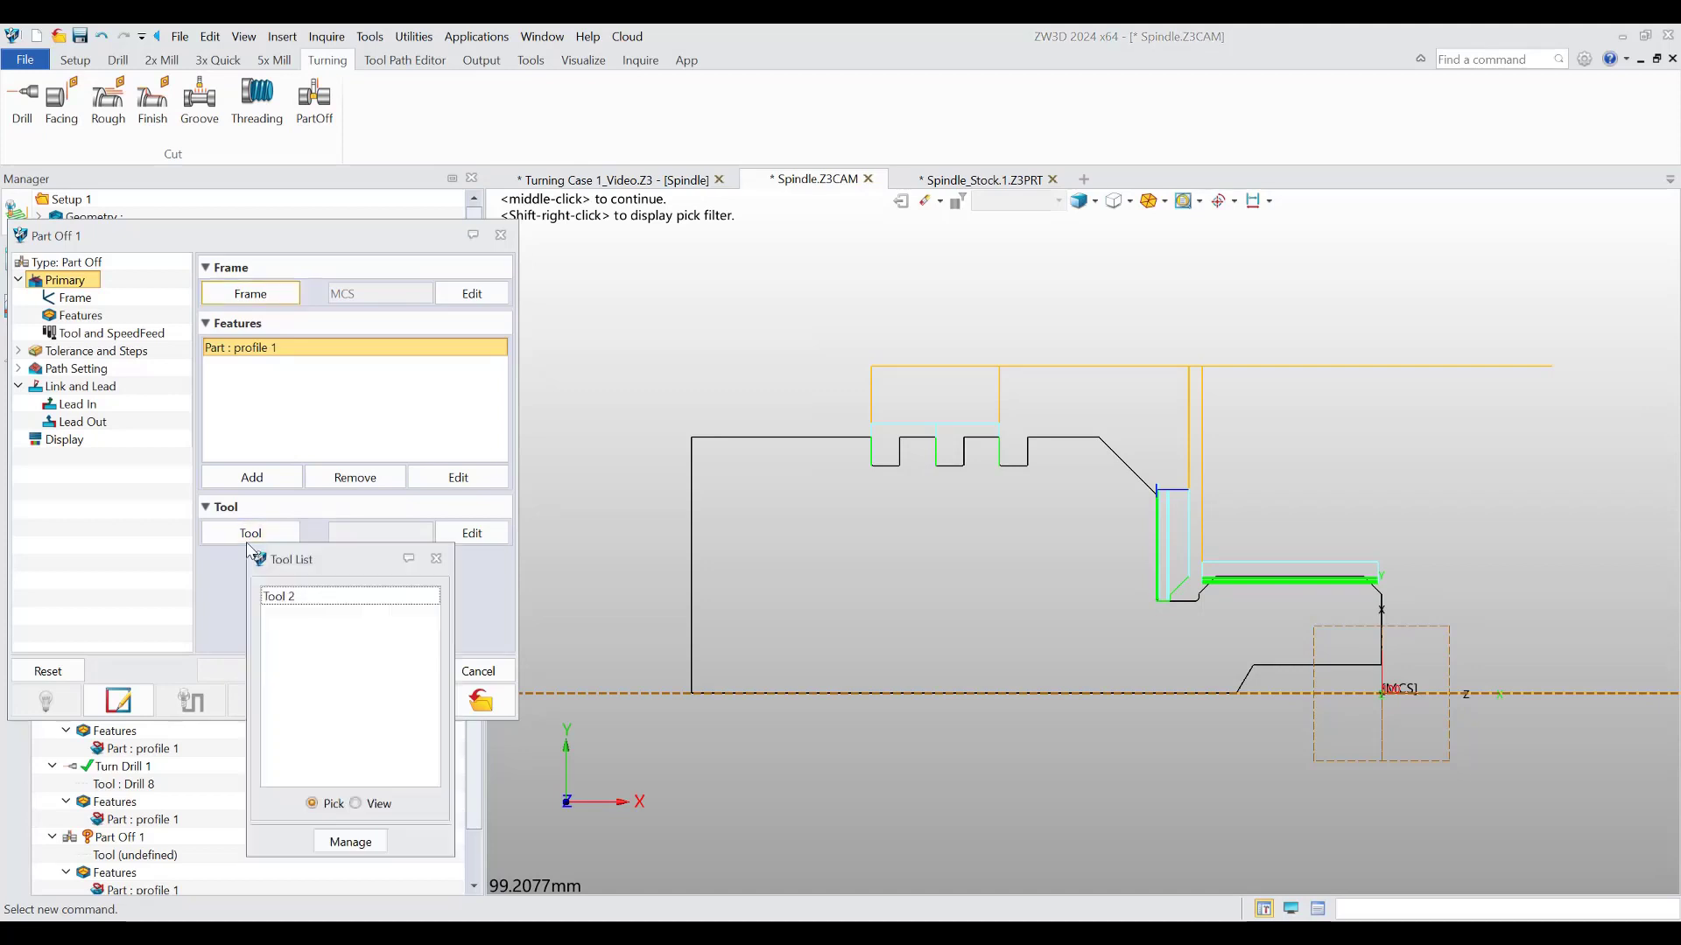
pyautogui.click(351, 842)
pyautogui.click(239, 271)
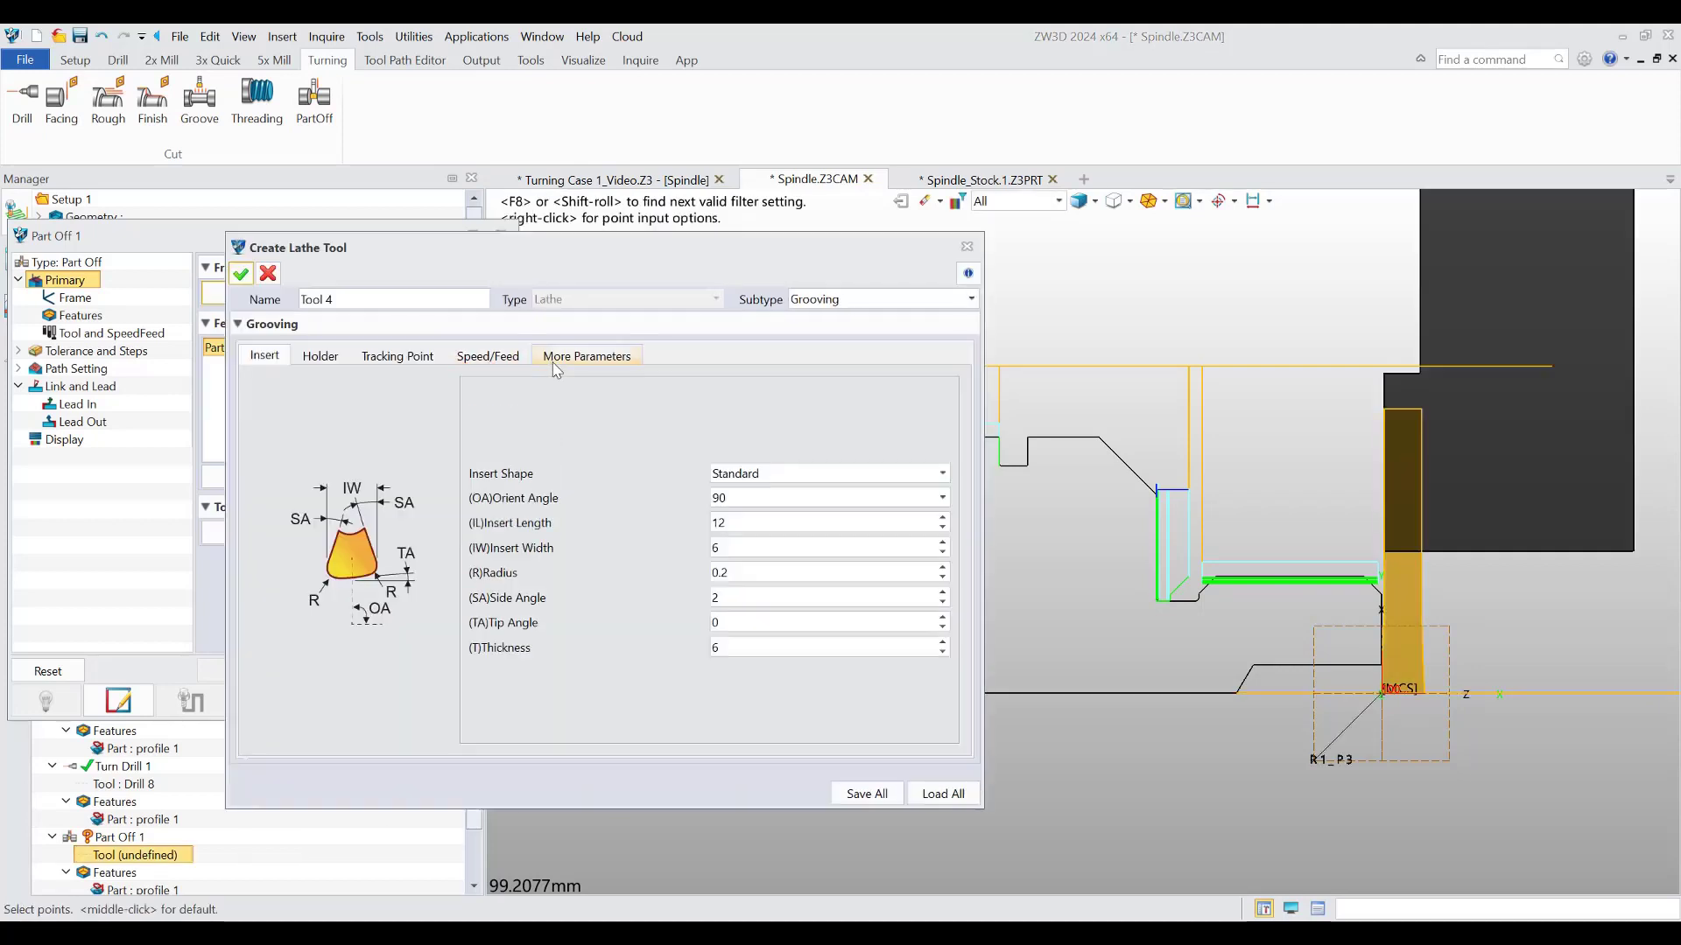
pyautogui.scroll(-5, 1261, 581)
pyautogui.scroll(4, 1239, 599)
pyautogui.moveTo(998, 695); pyautogui.dragTo(1100, 695, button='middle')
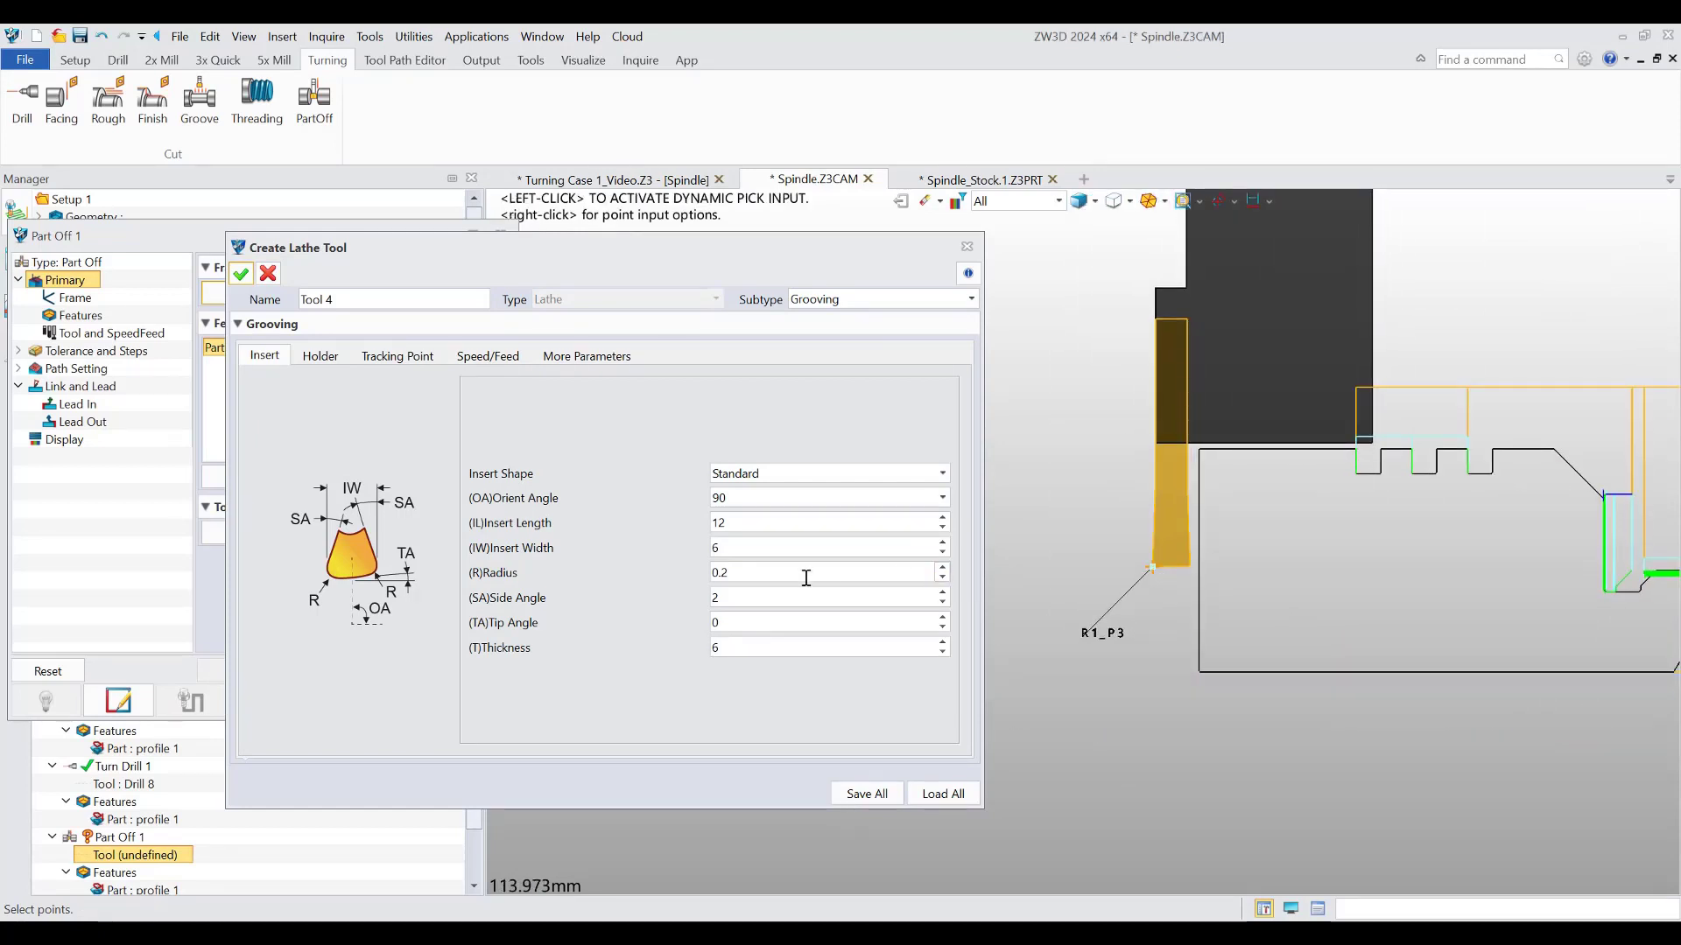
pyautogui.click(320, 356)
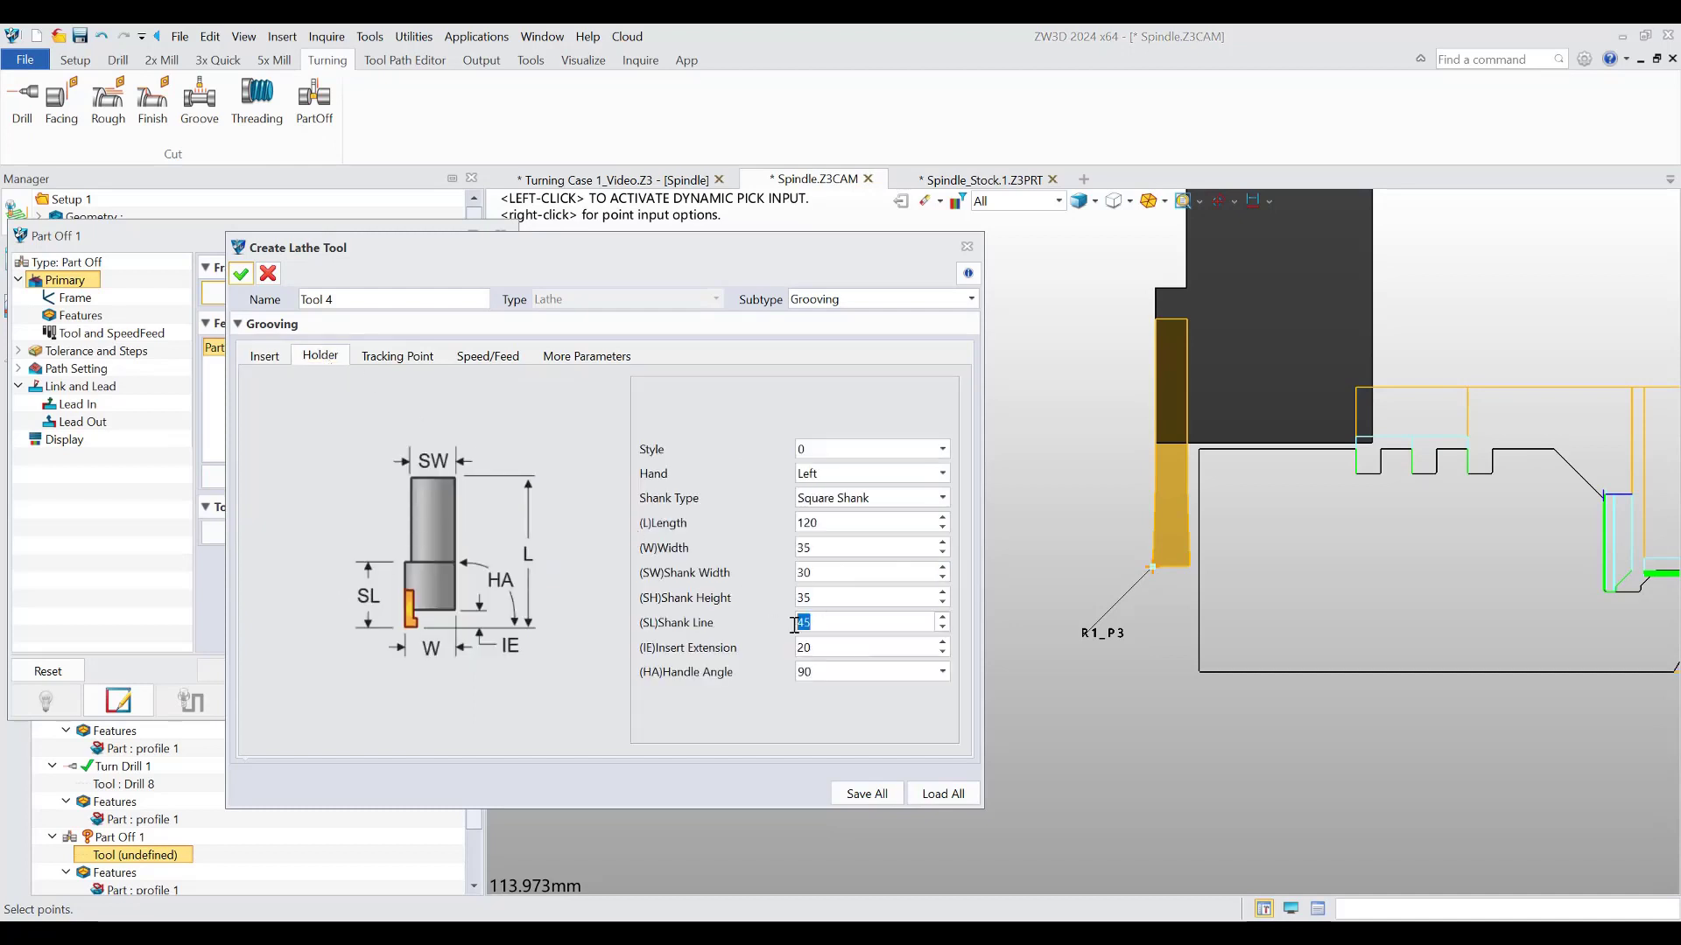
pyautogui.scroll(4, 820, 623)
pyautogui.write('60')
pyautogui.click(821, 647)
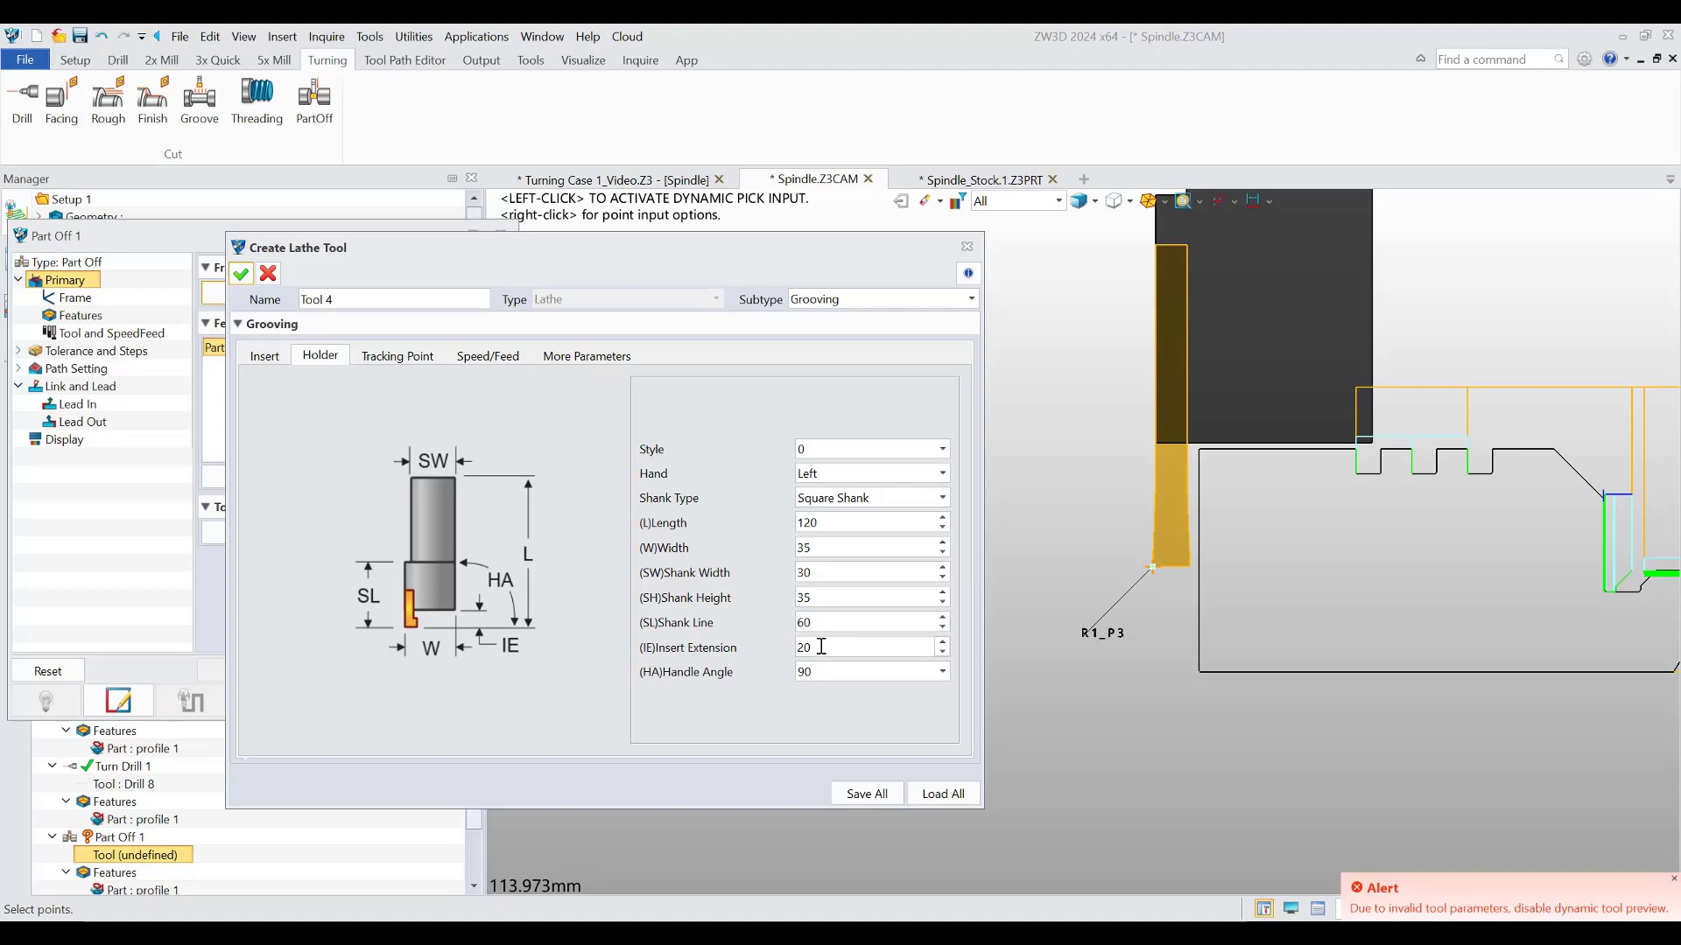
pyautogui.scroll(3, 823, 649)
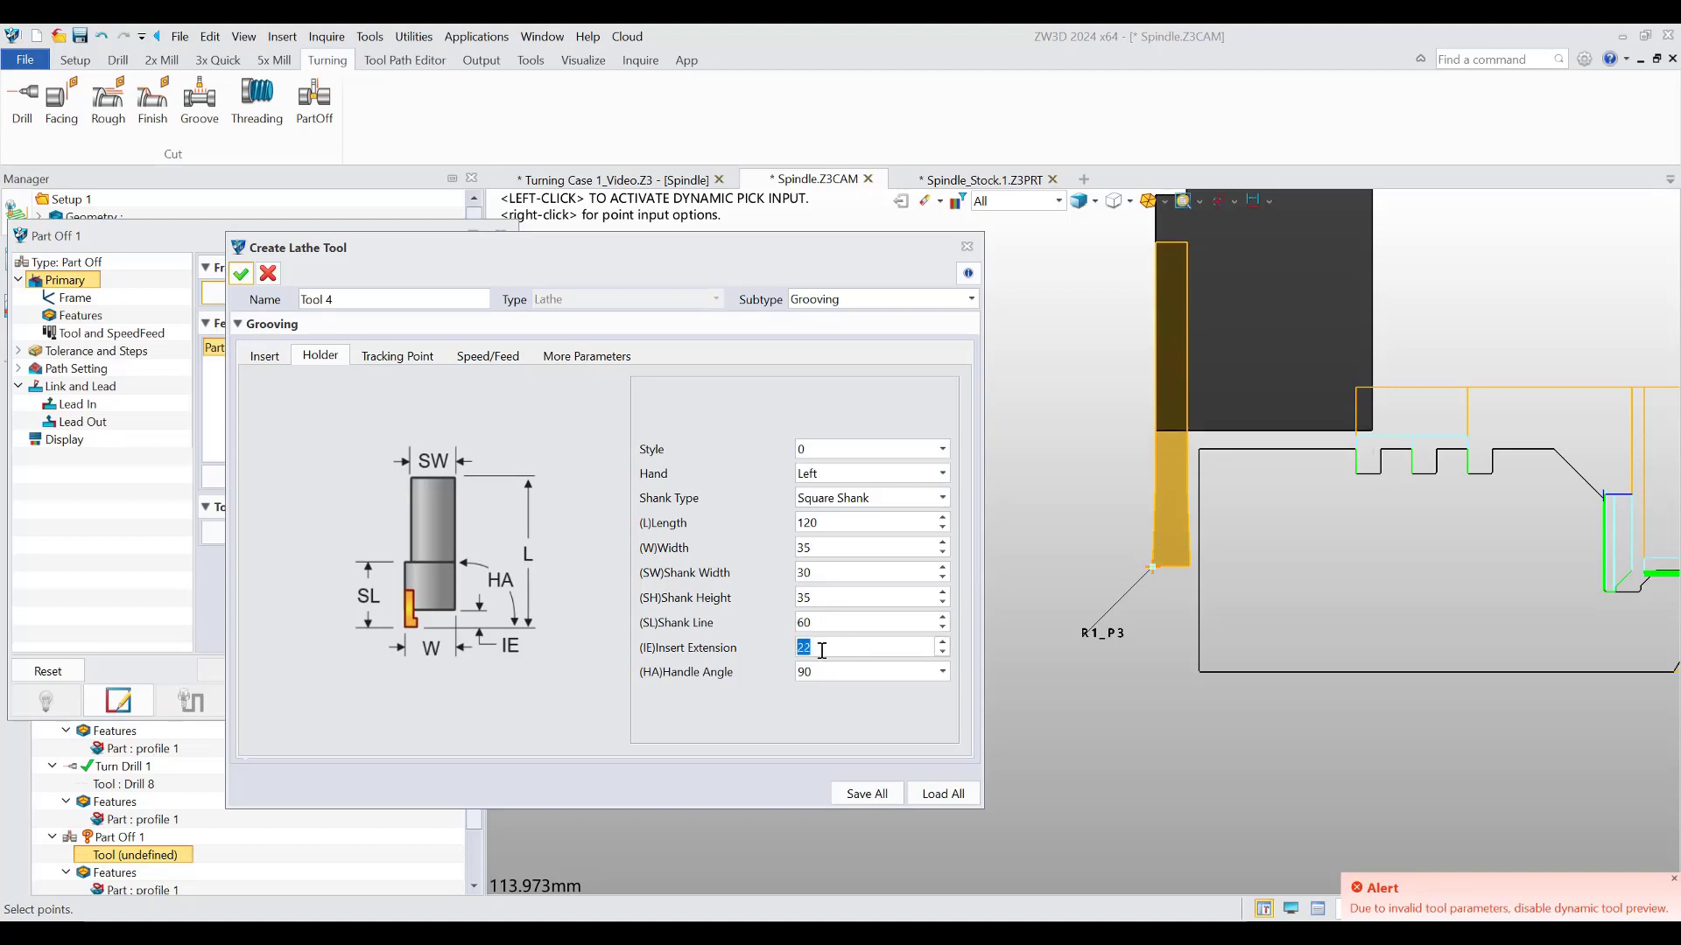
pyautogui.write('40')
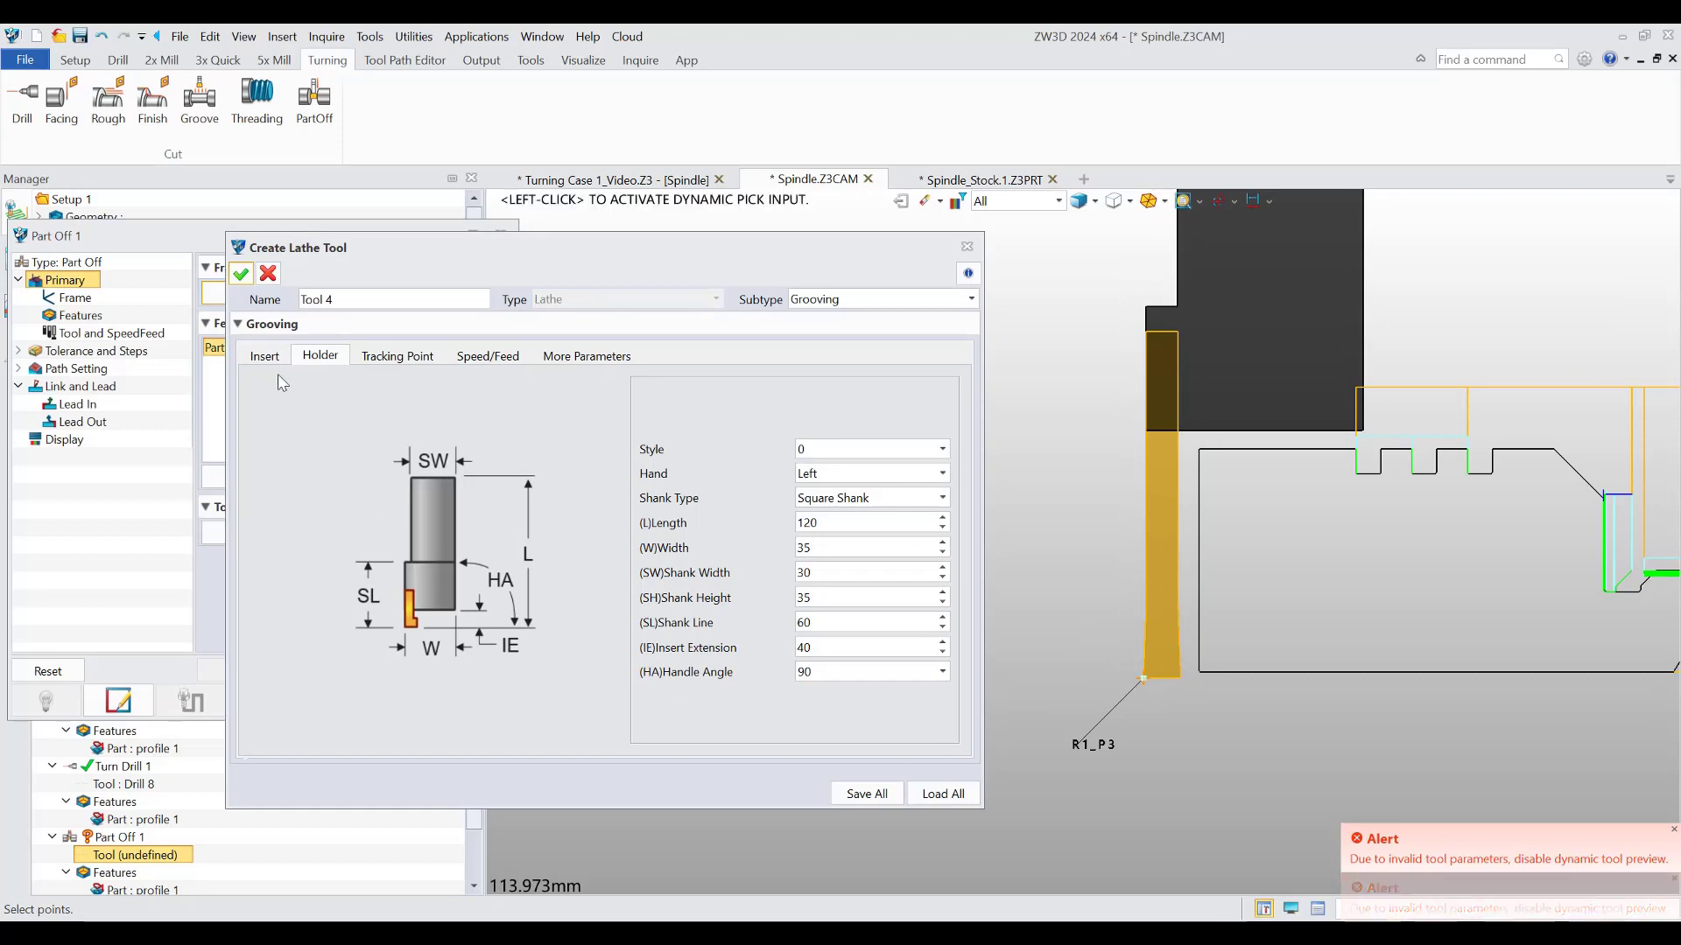
pyautogui.click(242, 275)
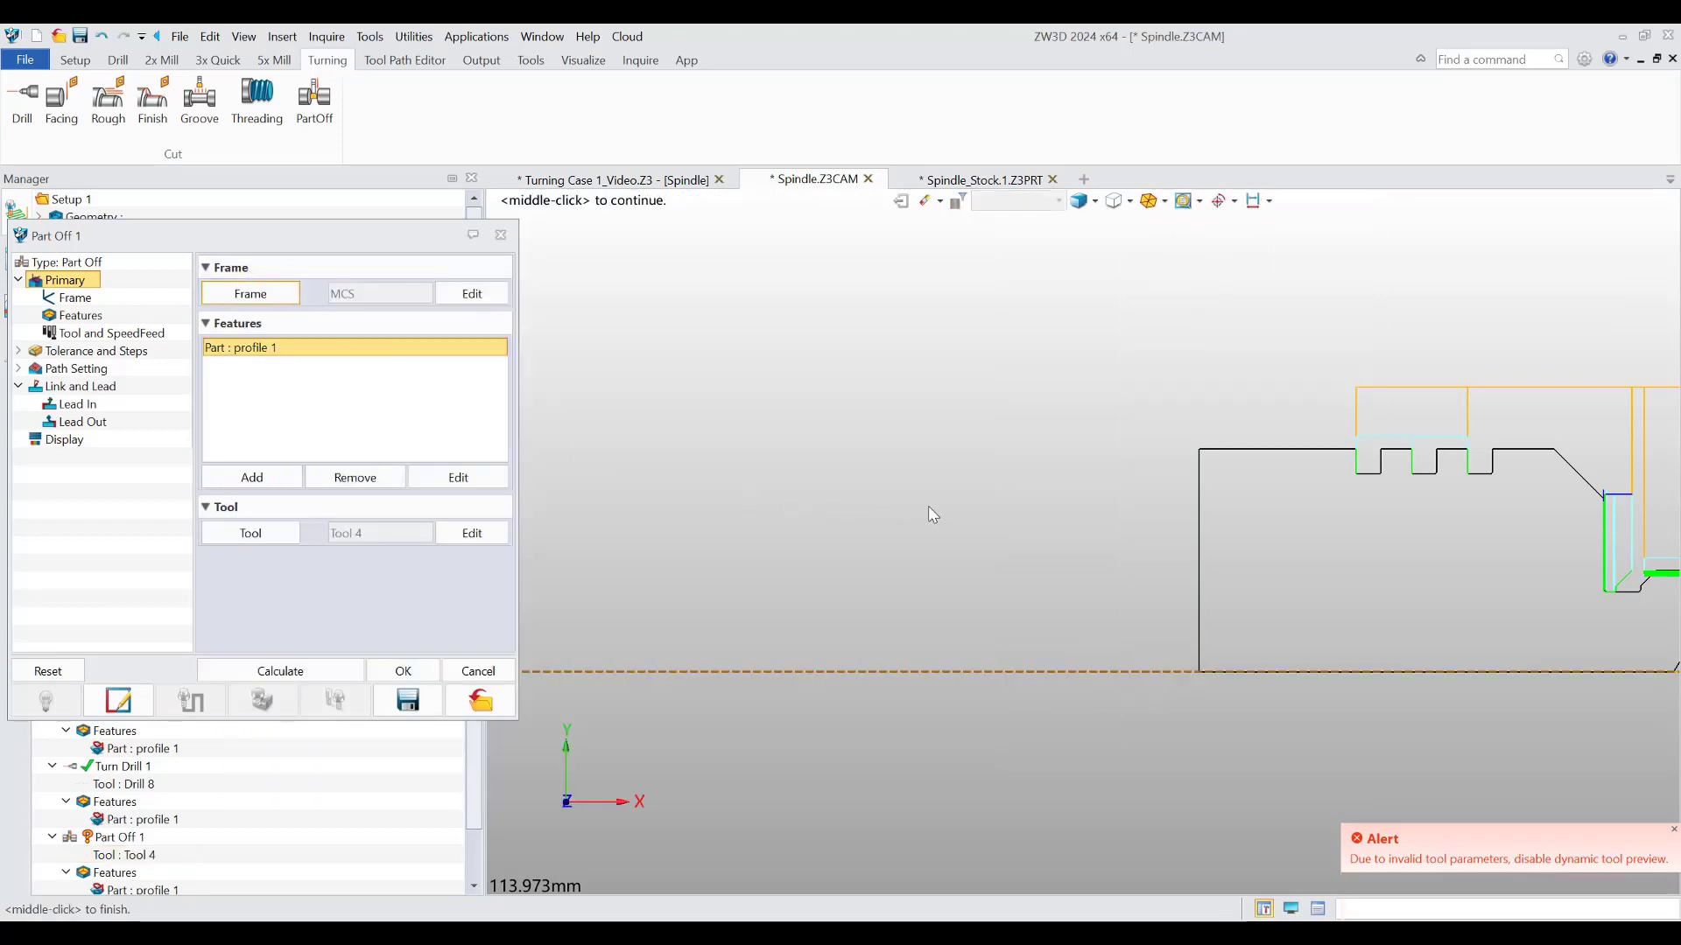
# - Enable the station point for the part off path and set it to the copied point PNT#161
pyautogui.click(76, 369)
pyautogui.click(383, 441)
pyautogui.click(385, 460)
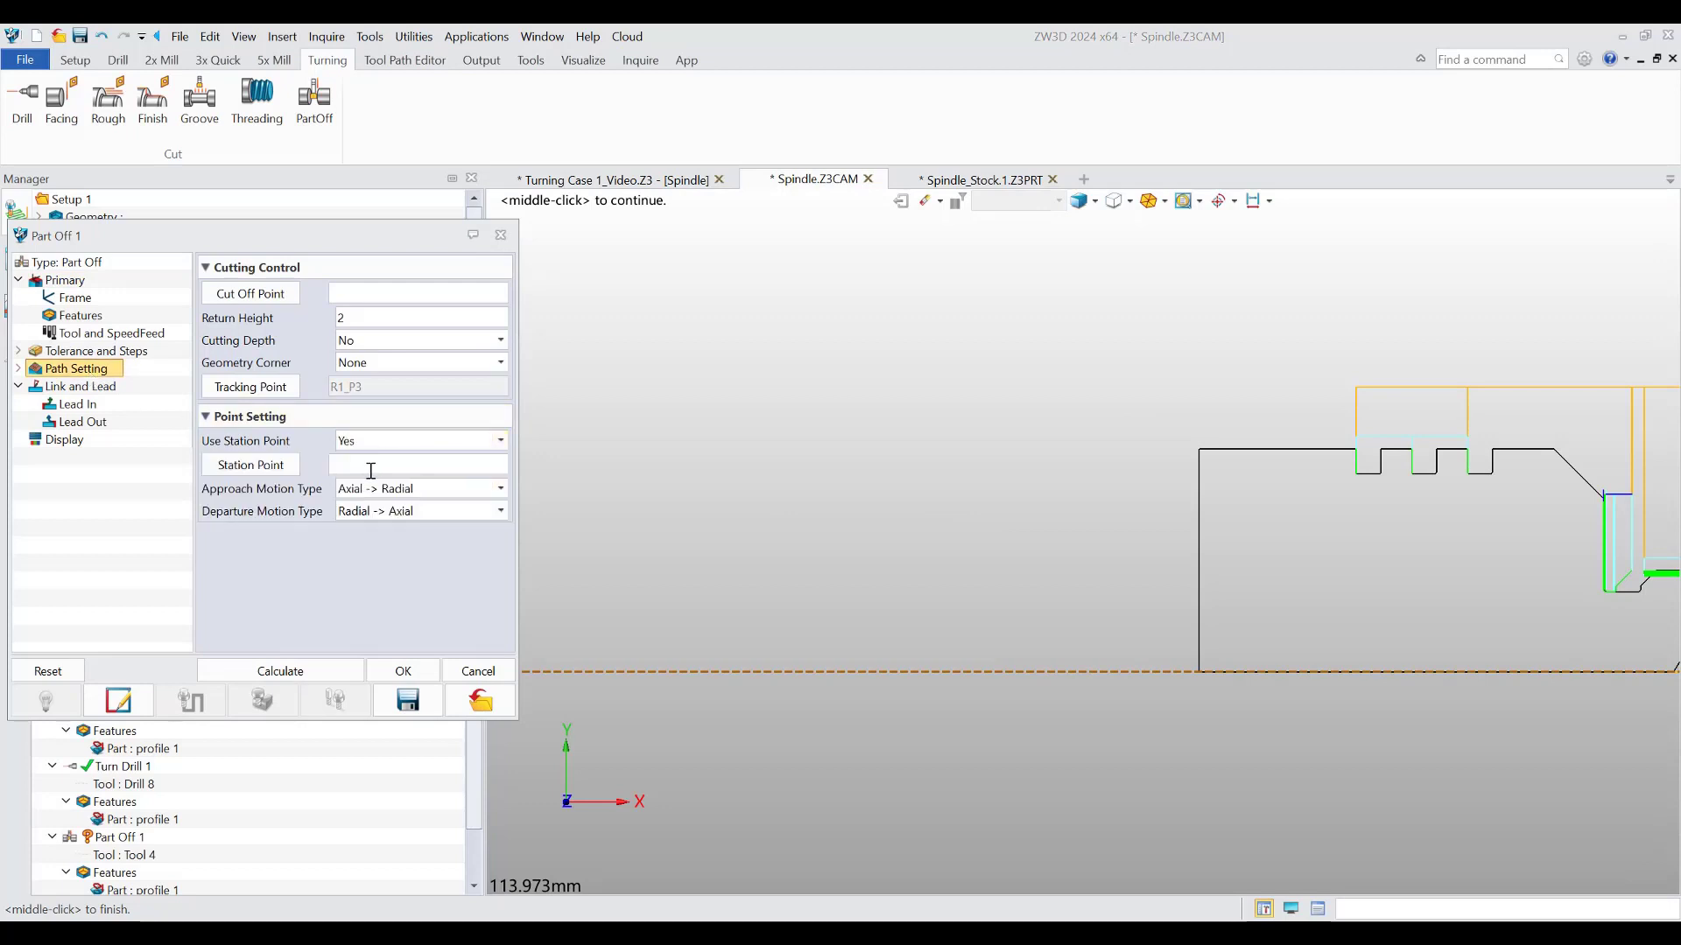
pyautogui.rightClick(368, 466)
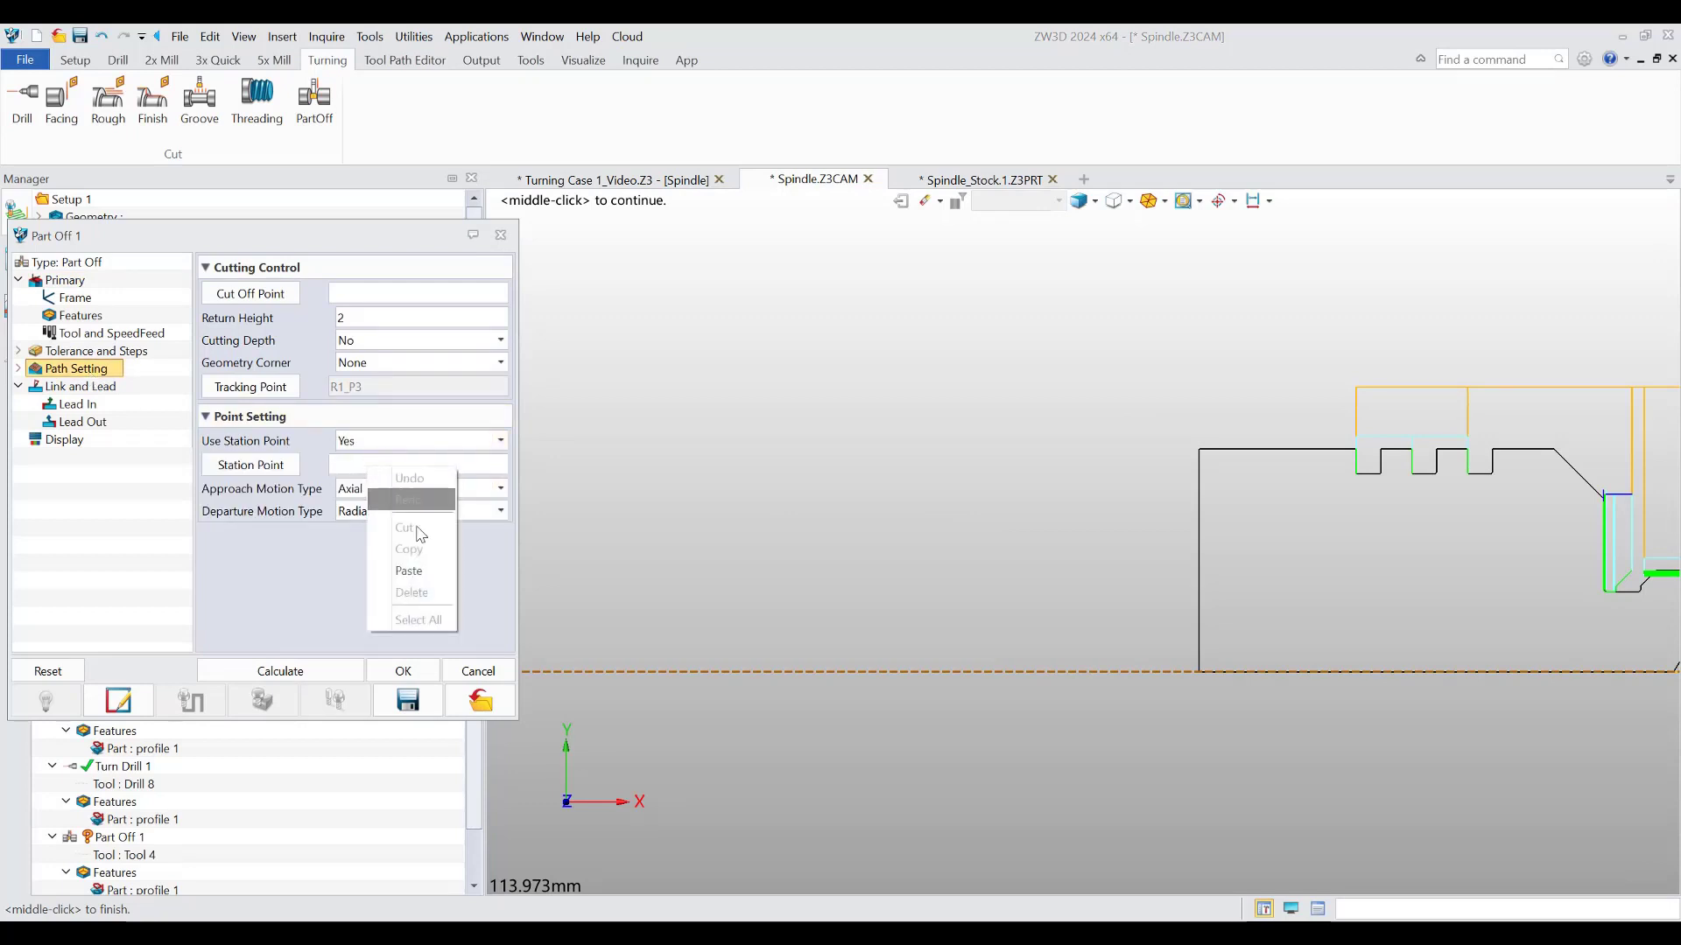
pyautogui.click(409, 571)
# - Set the cut off point to the profile's upper back corner at (-97, 36, 0), calculate the toolpath and accept the operation
pyautogui.click(251, 293)
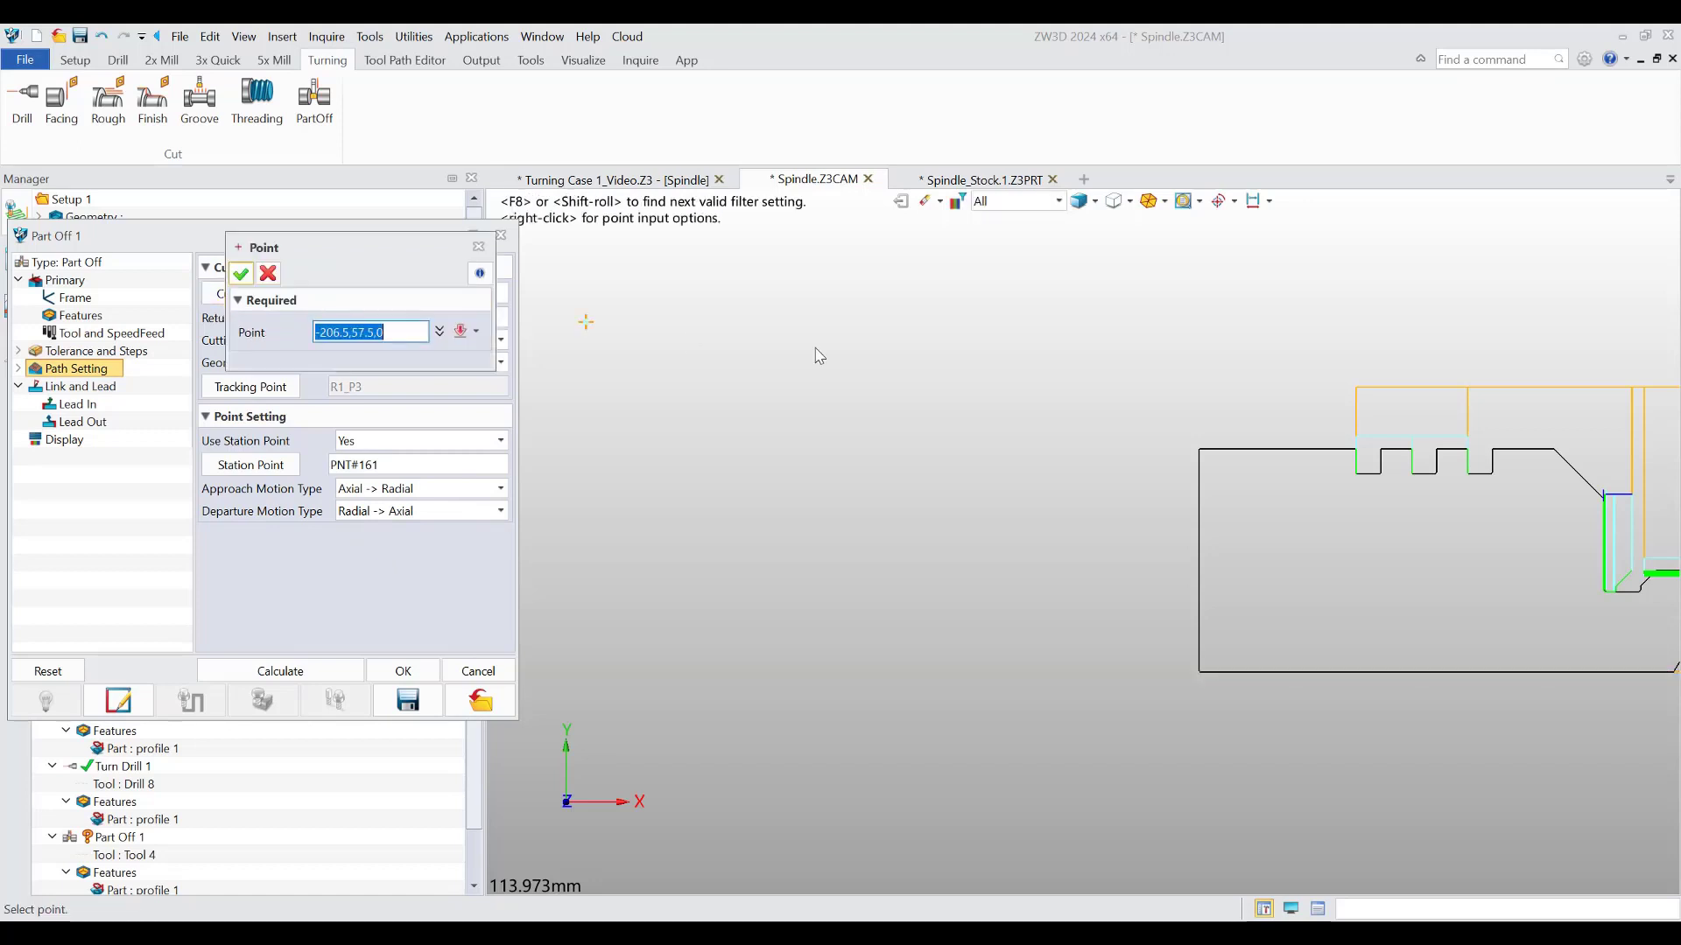
pyautogui.click(1198, 451)
pyautogui.scroll(-3, 902, 535)
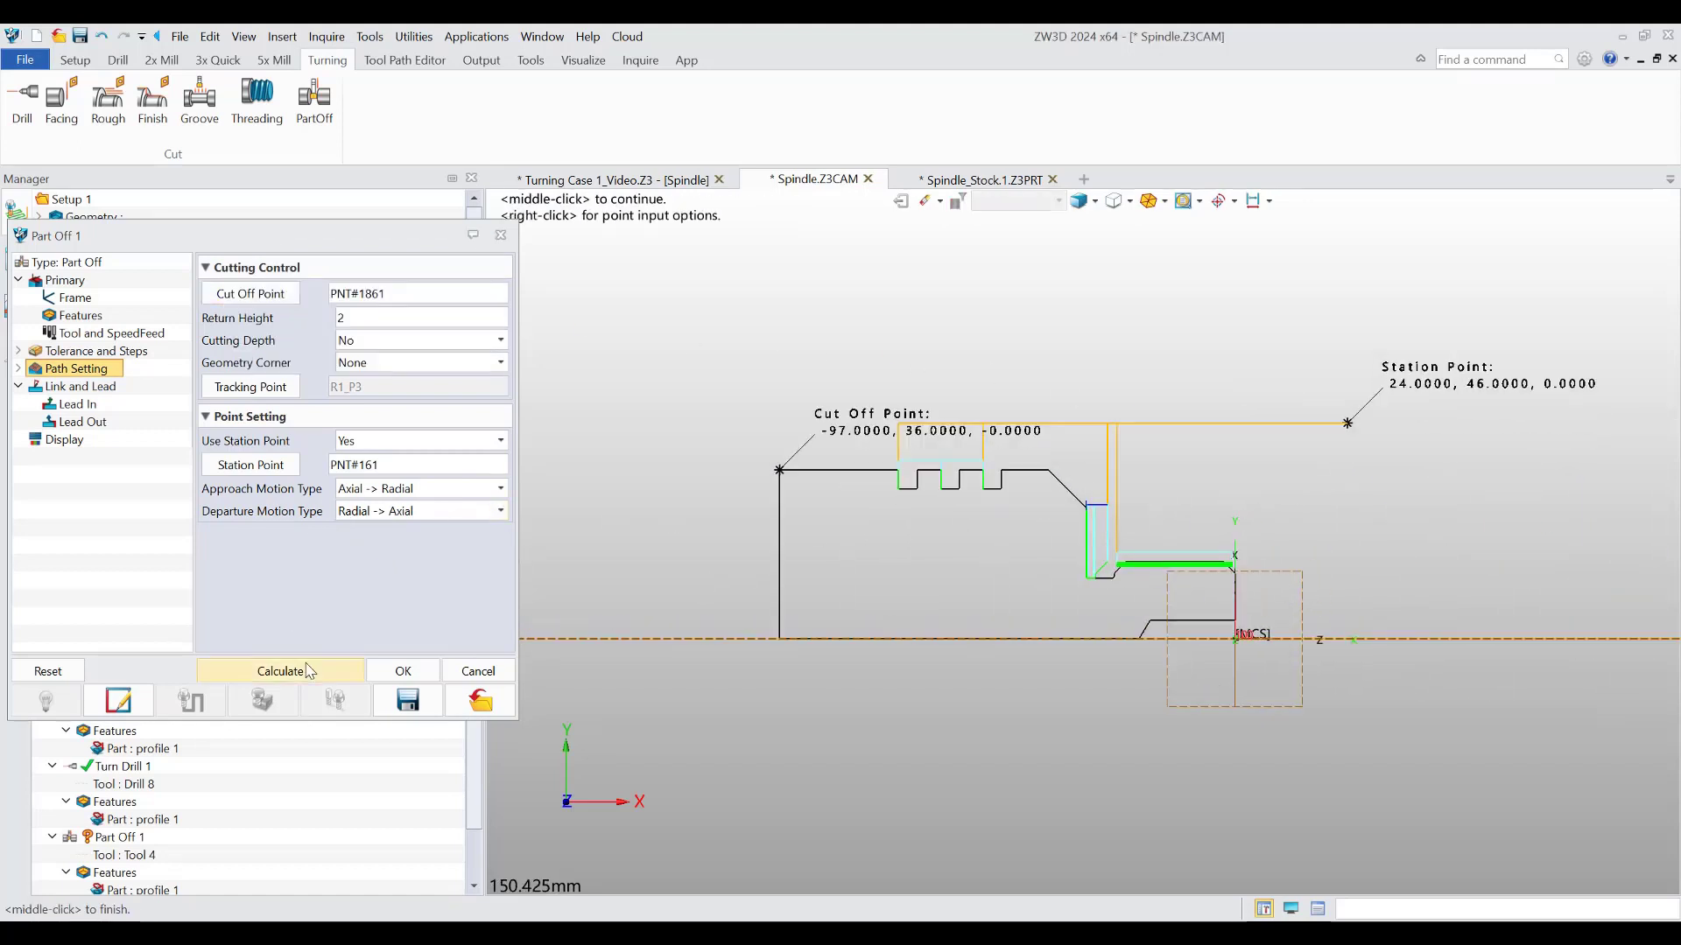
pyautogui.click(308, 671)
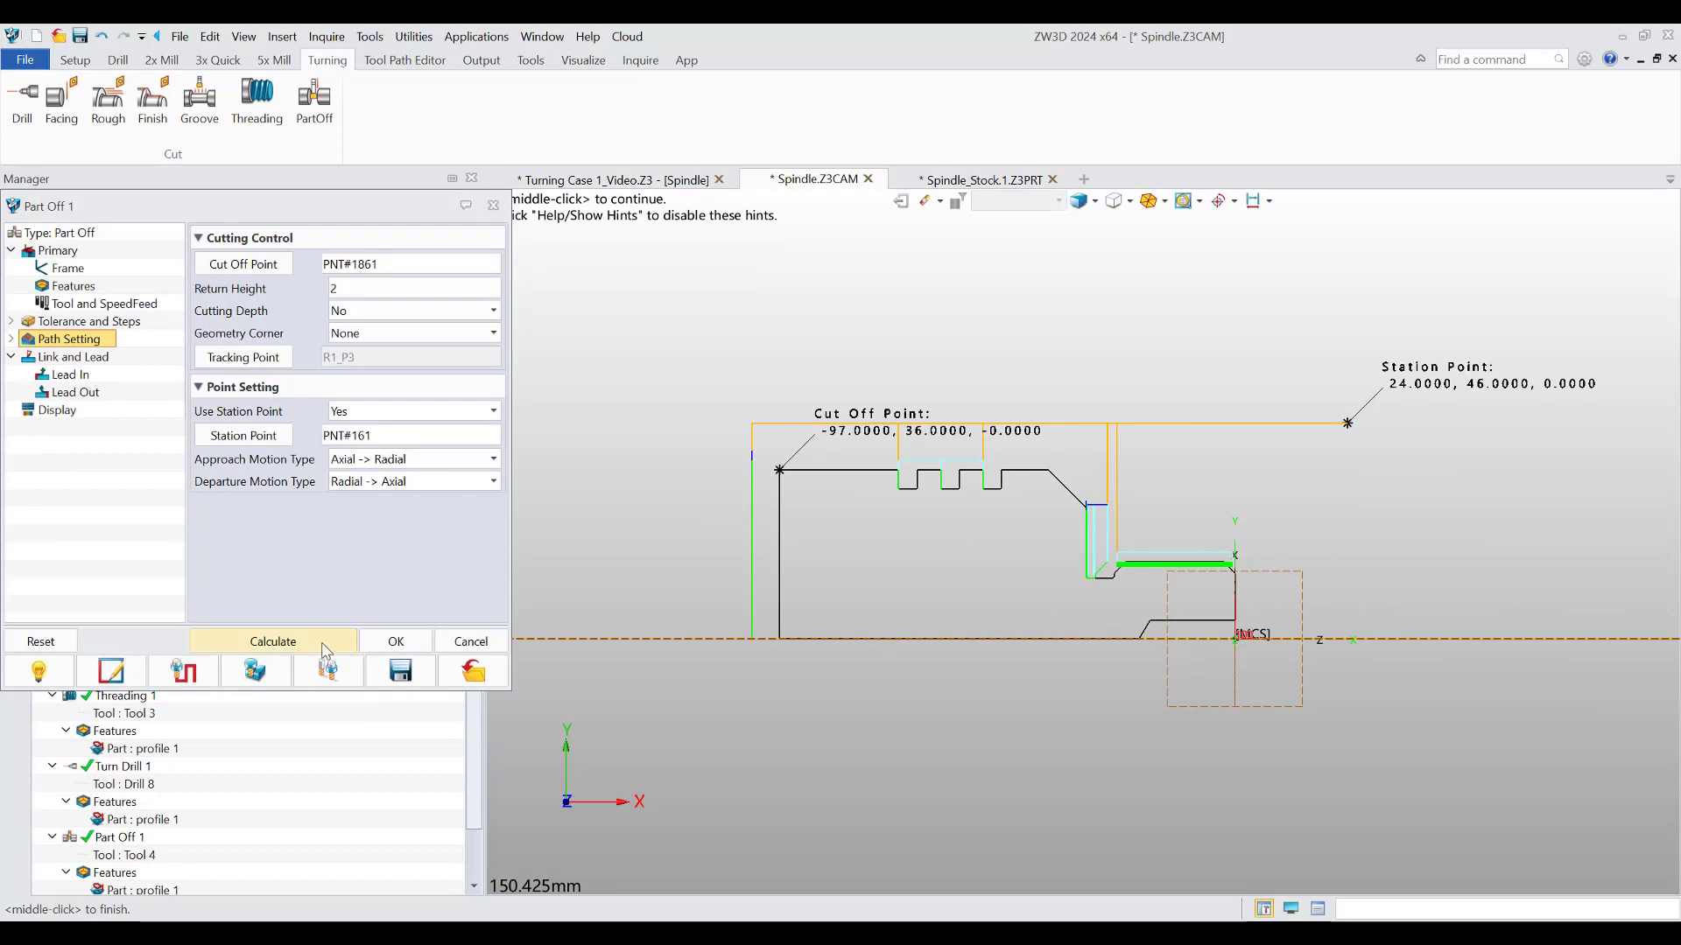
pyautogui.click(394, 642)
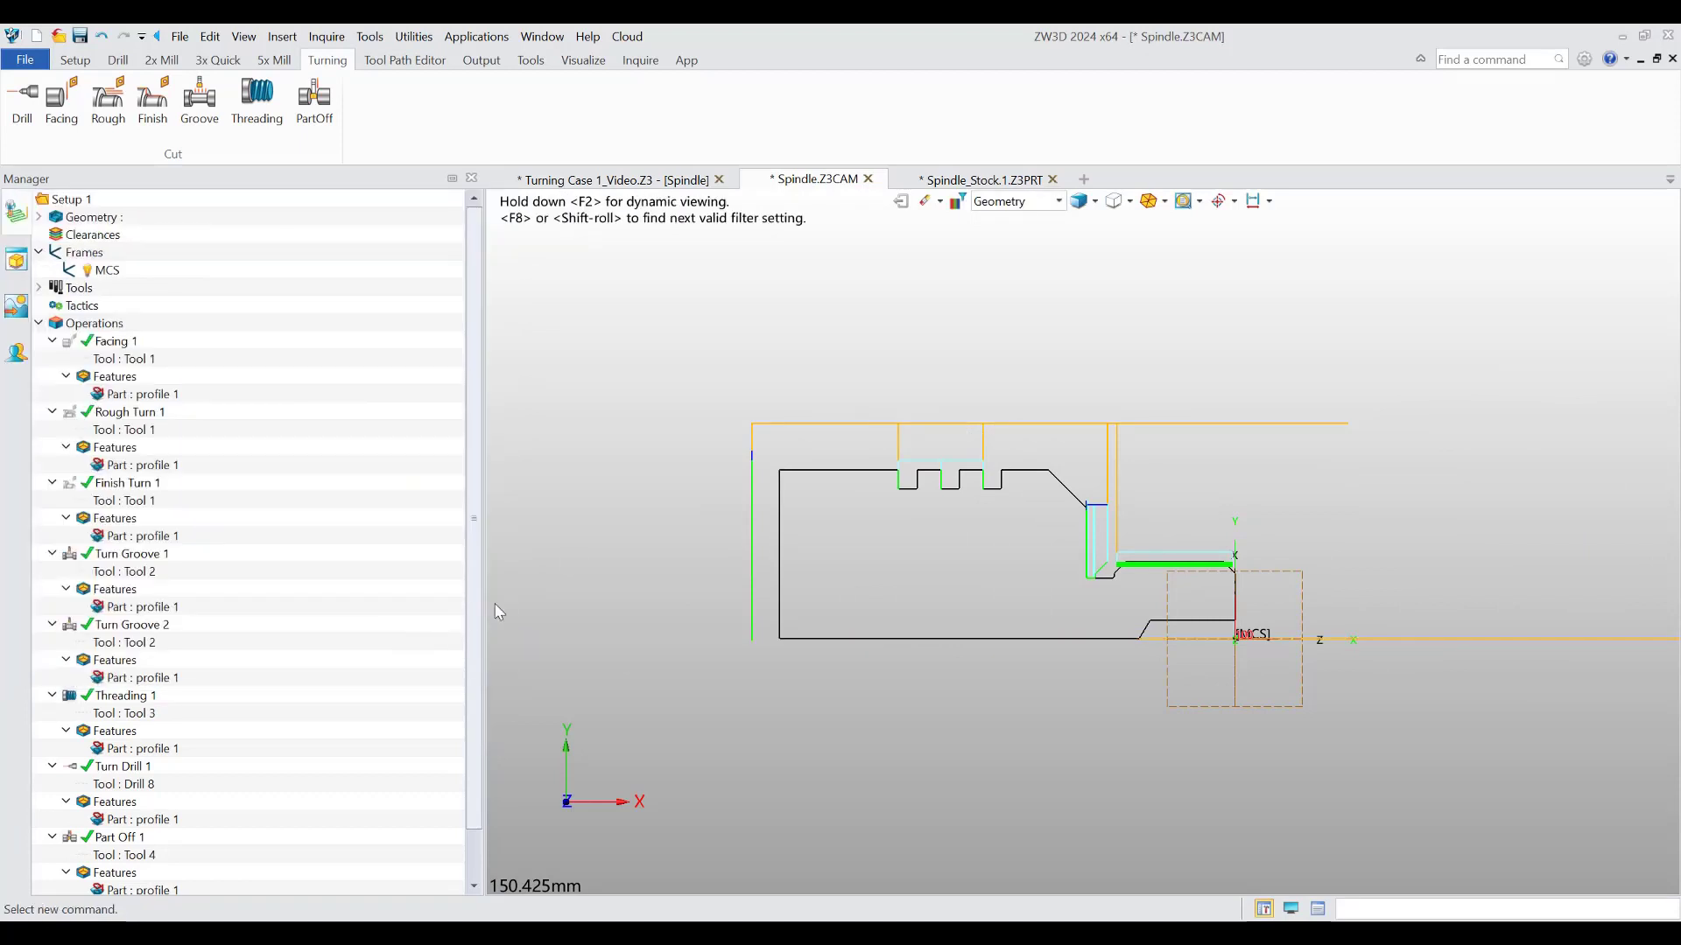
# - Start a solid verification of all operations from Facing 1 through Part Off 1
pyautogui.click(112, 341)
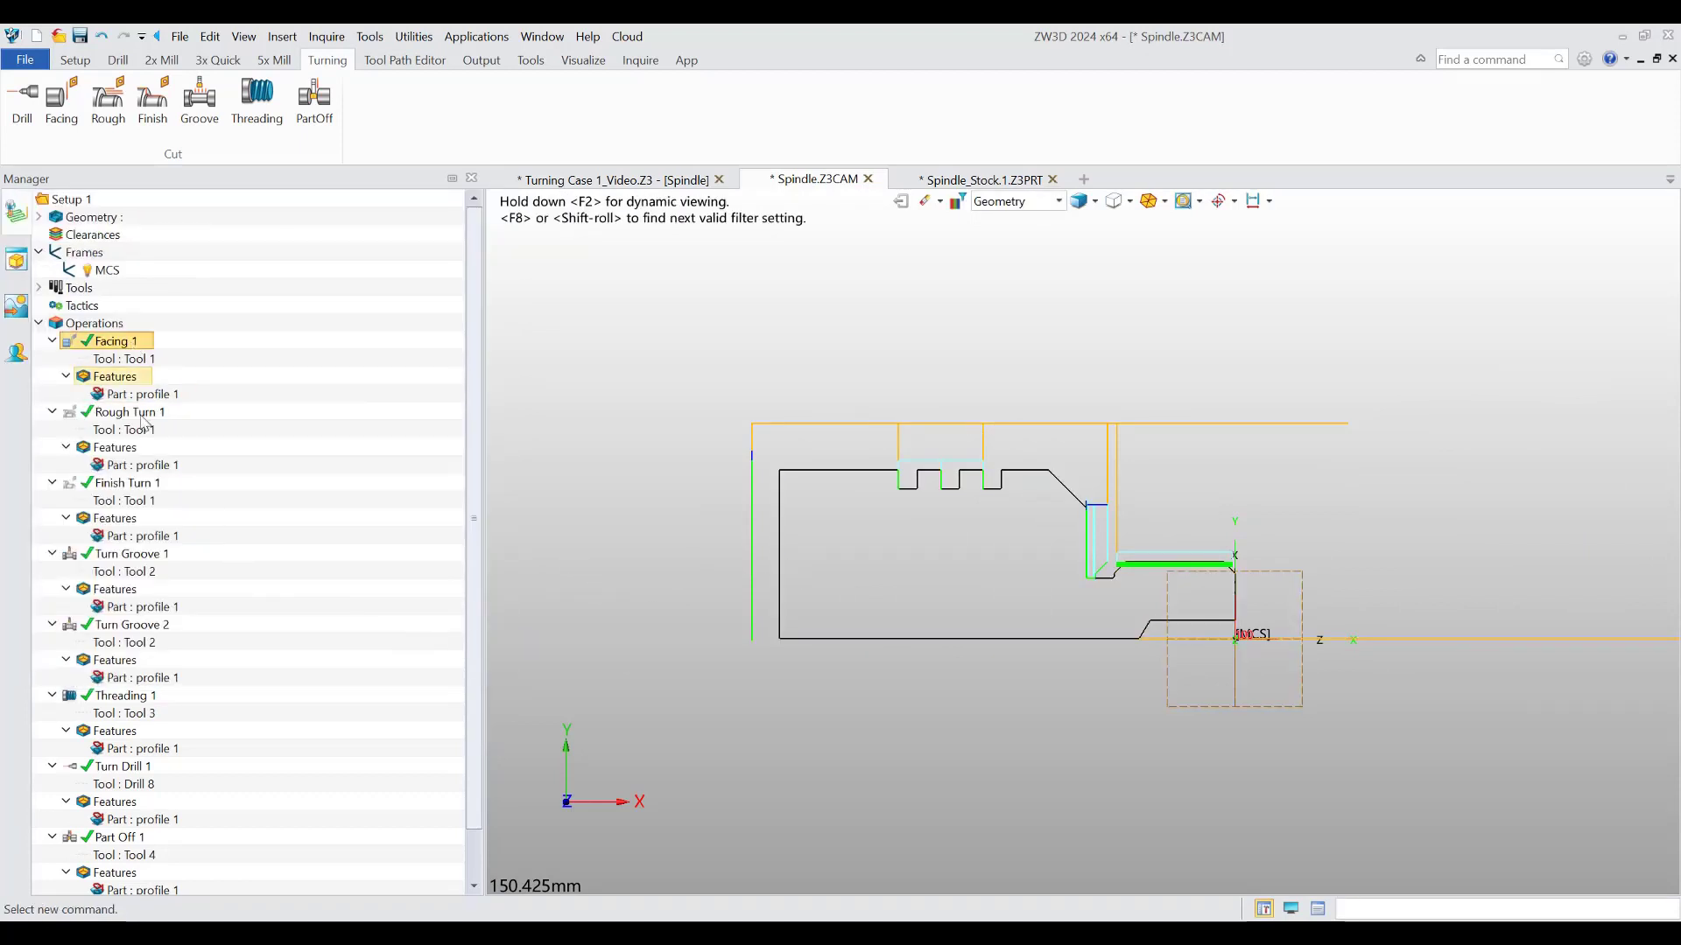
pyautogui.scroll(-1, 224, 701)
pyautogui.keyDown('shift'); pyautogui.click(150, 787); pyautogui.keyUp('shift')
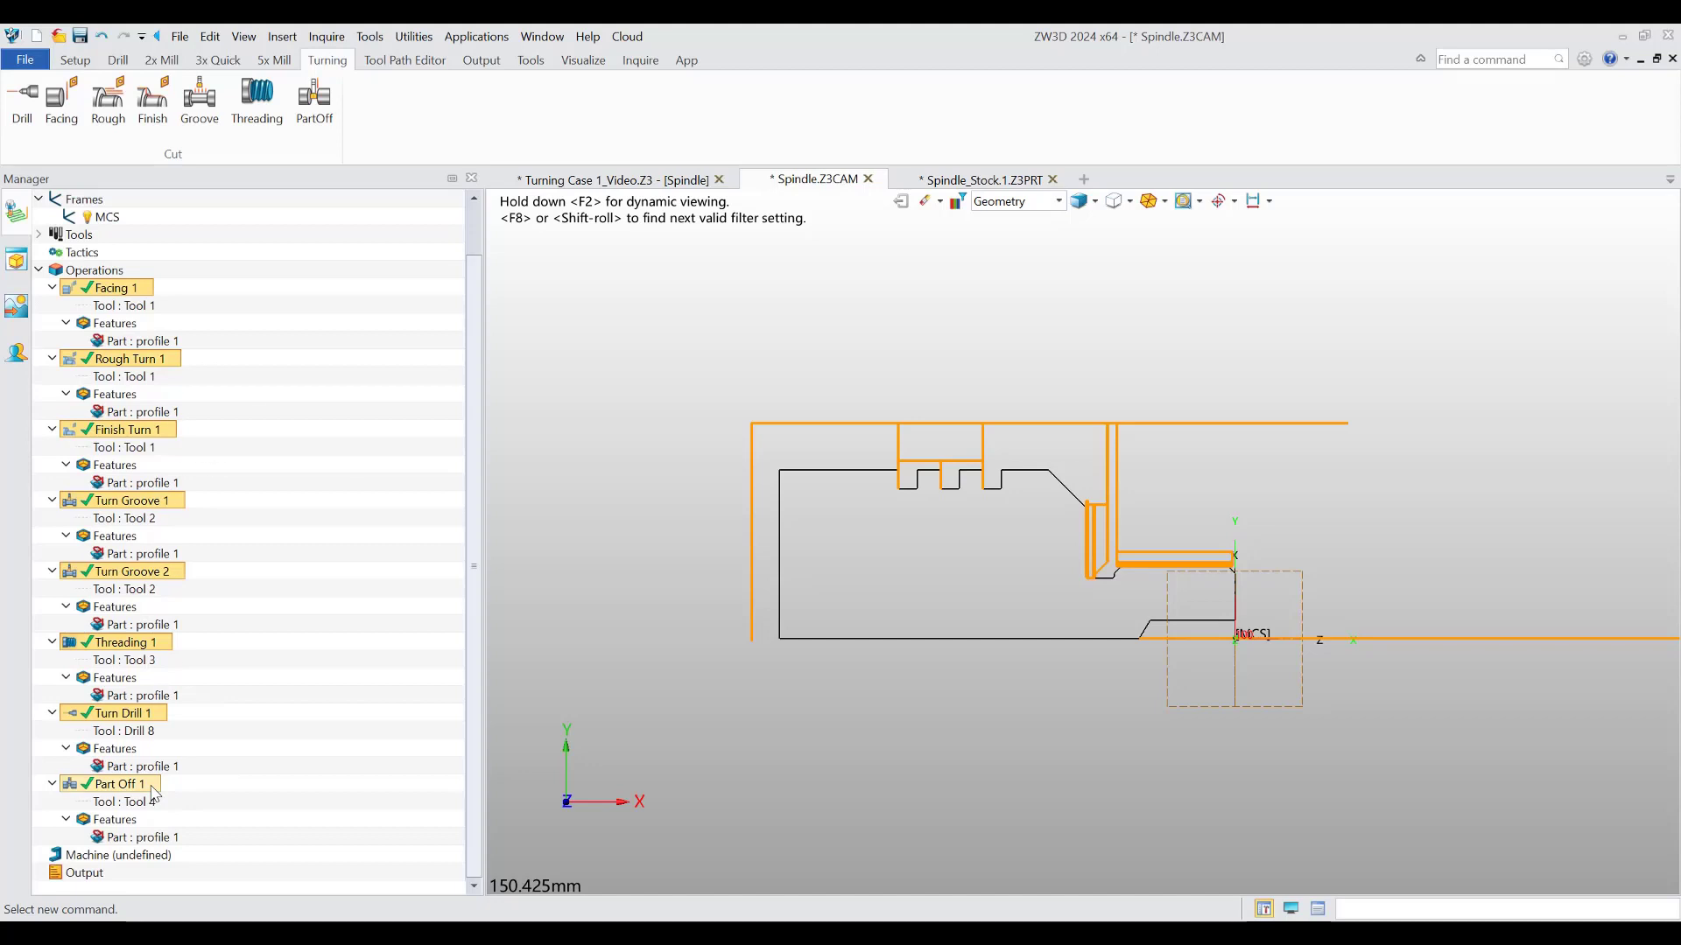
pyautogui.rightClick(153, 792)
pyautogui.click(244, 534)
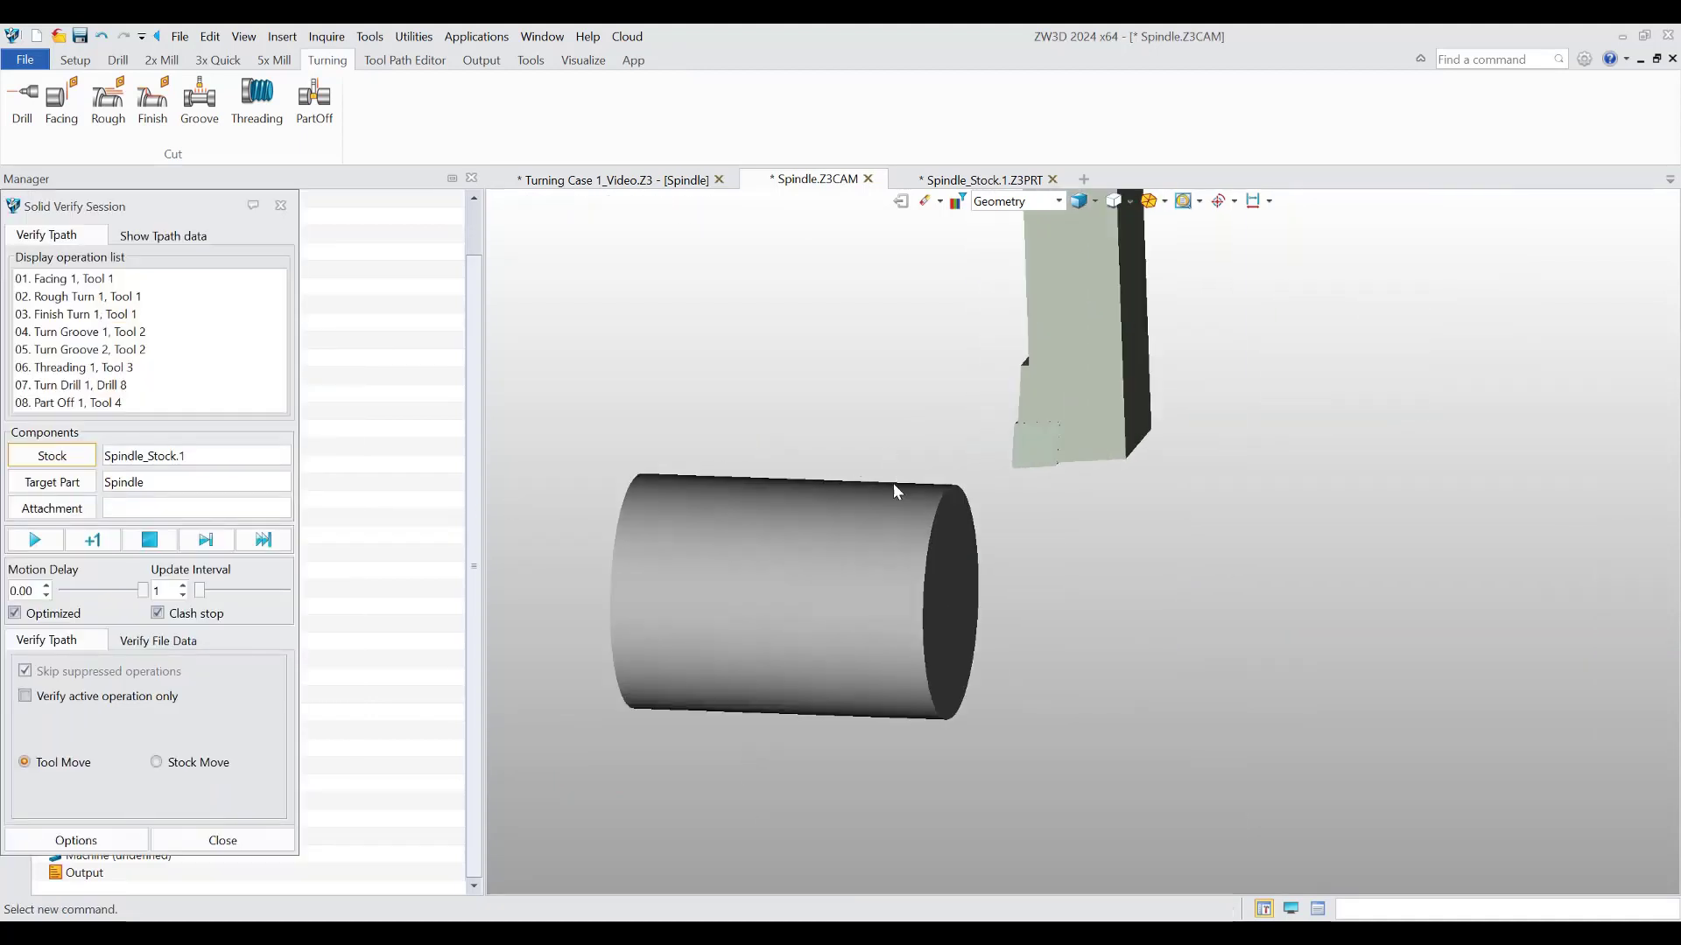
# - Restrict verification to the active operation only and simulate Facing 1, Rough Turn 1 and Finish Turn 1 individually
pyautogui.click(63, 700)
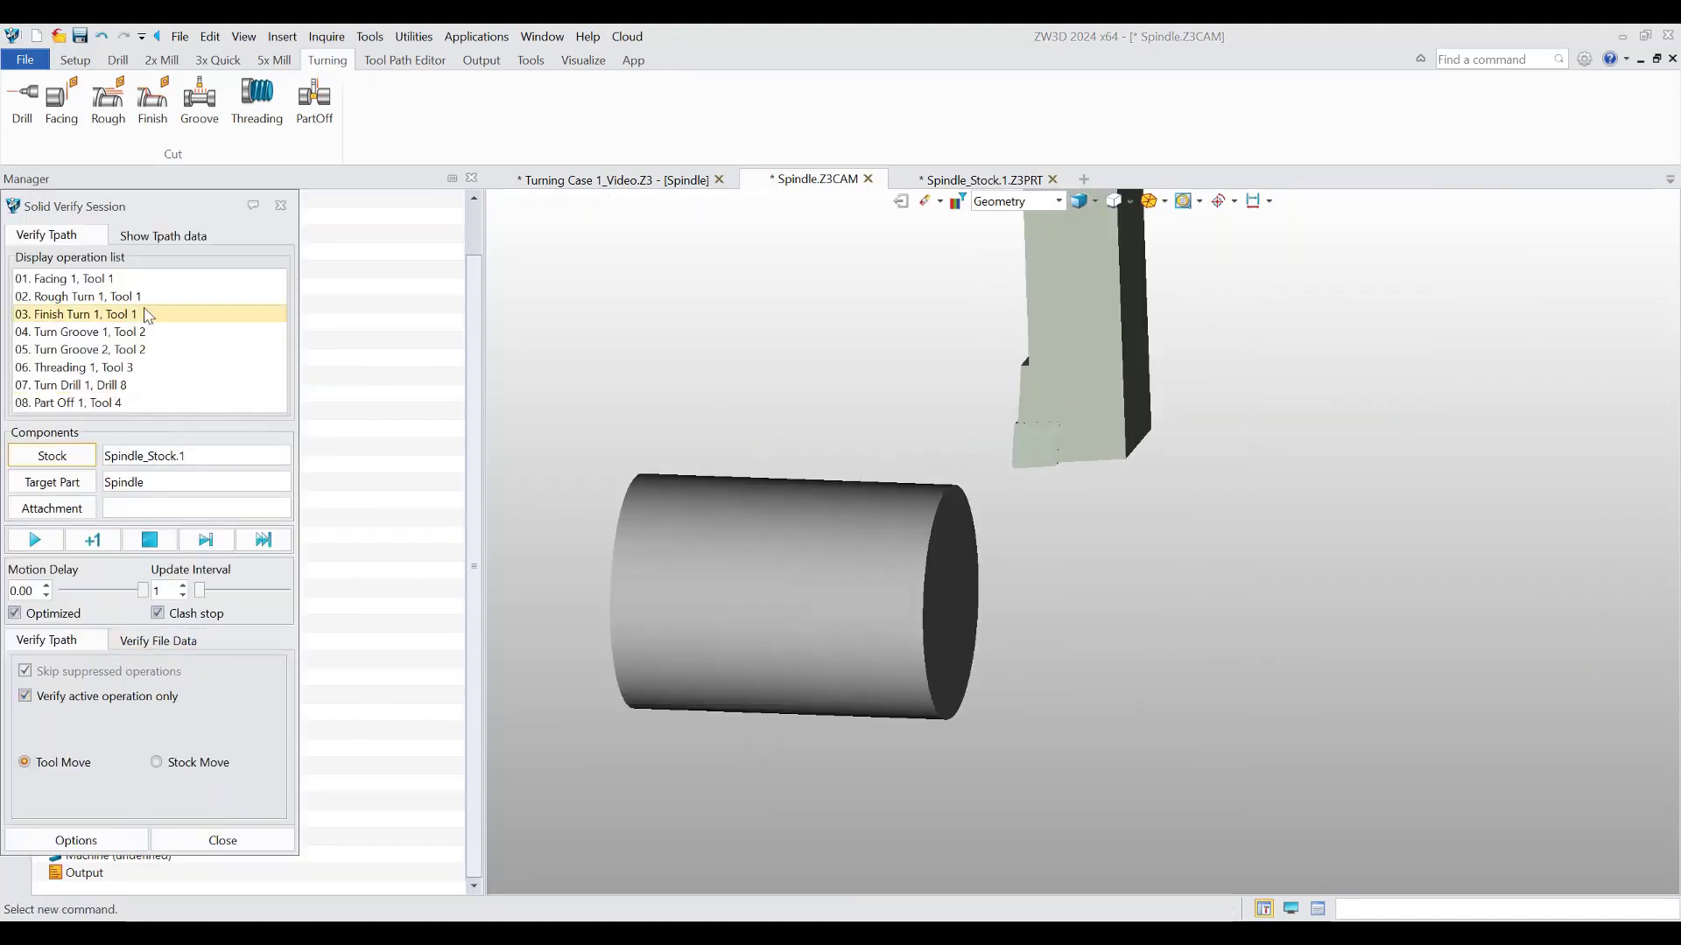
pyautogui.click(70, 278)
pyautogui.click(51, 546)
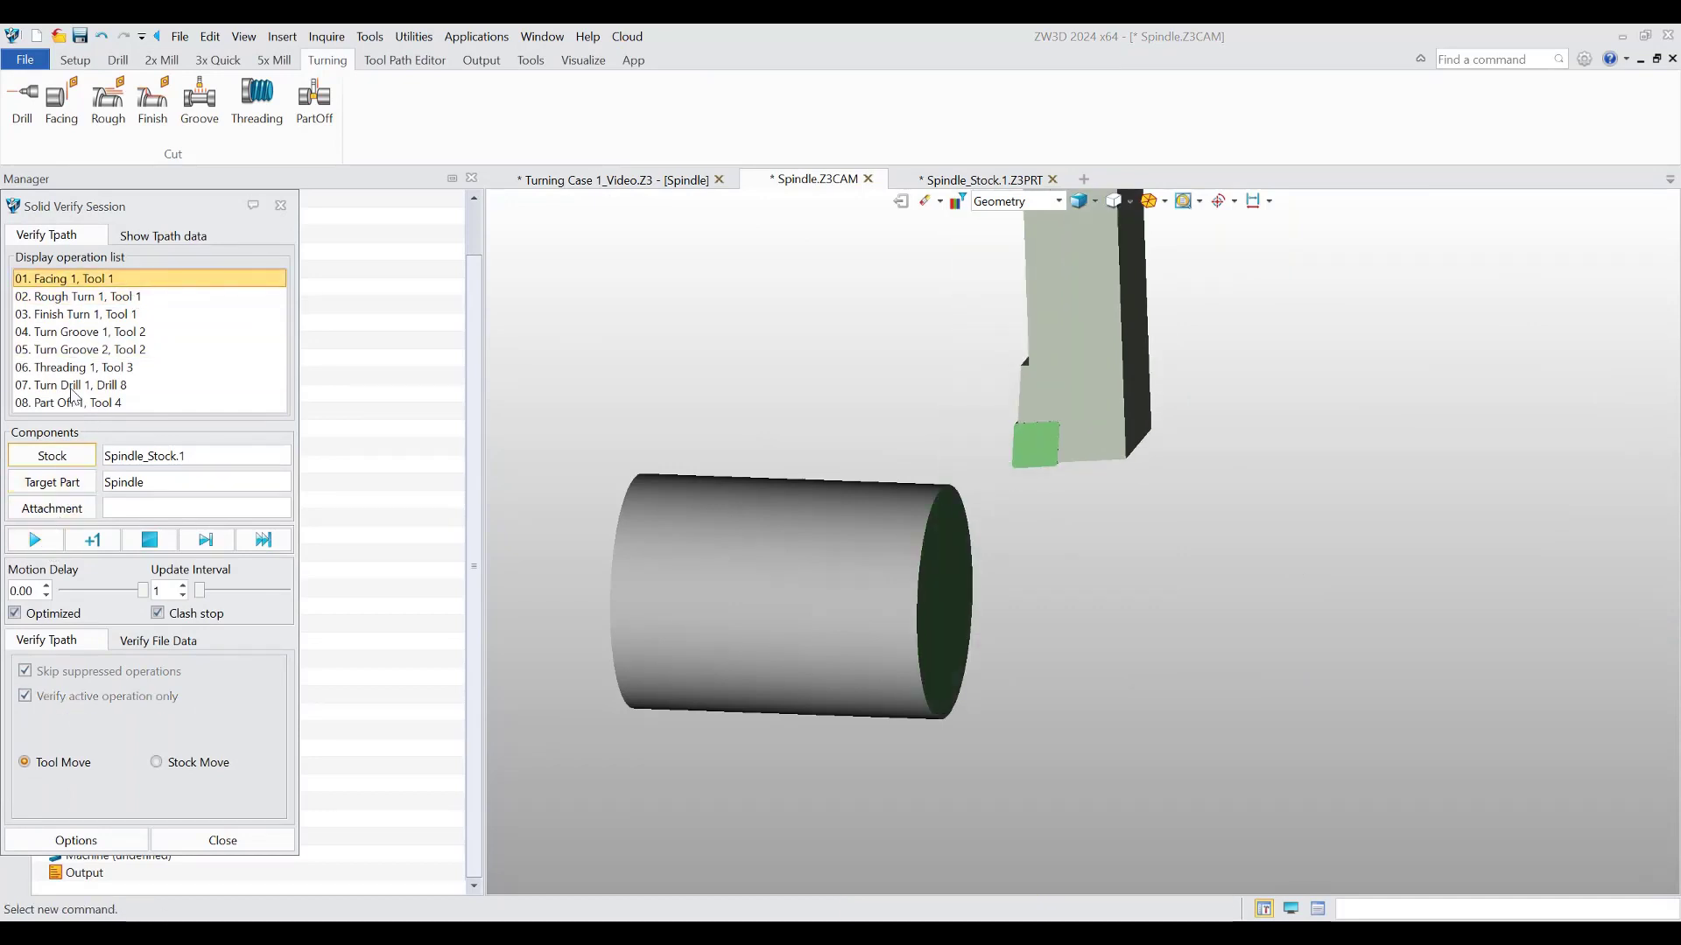
pyautogui.click(79, 296)
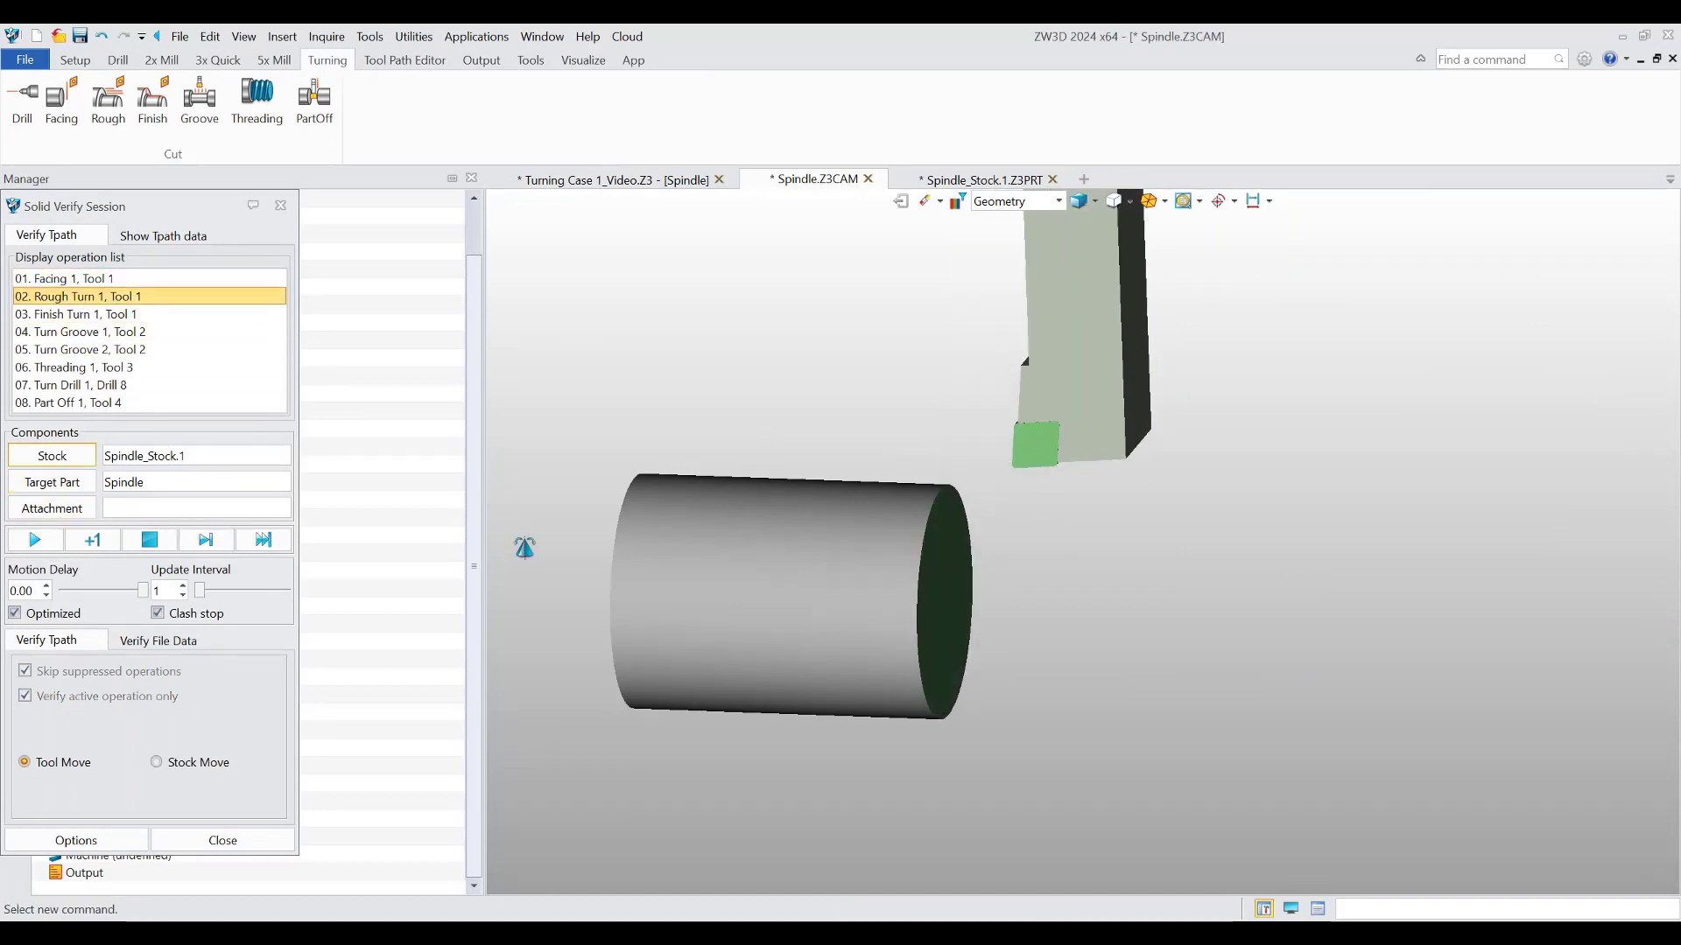
pyautogui.click(51, 545)
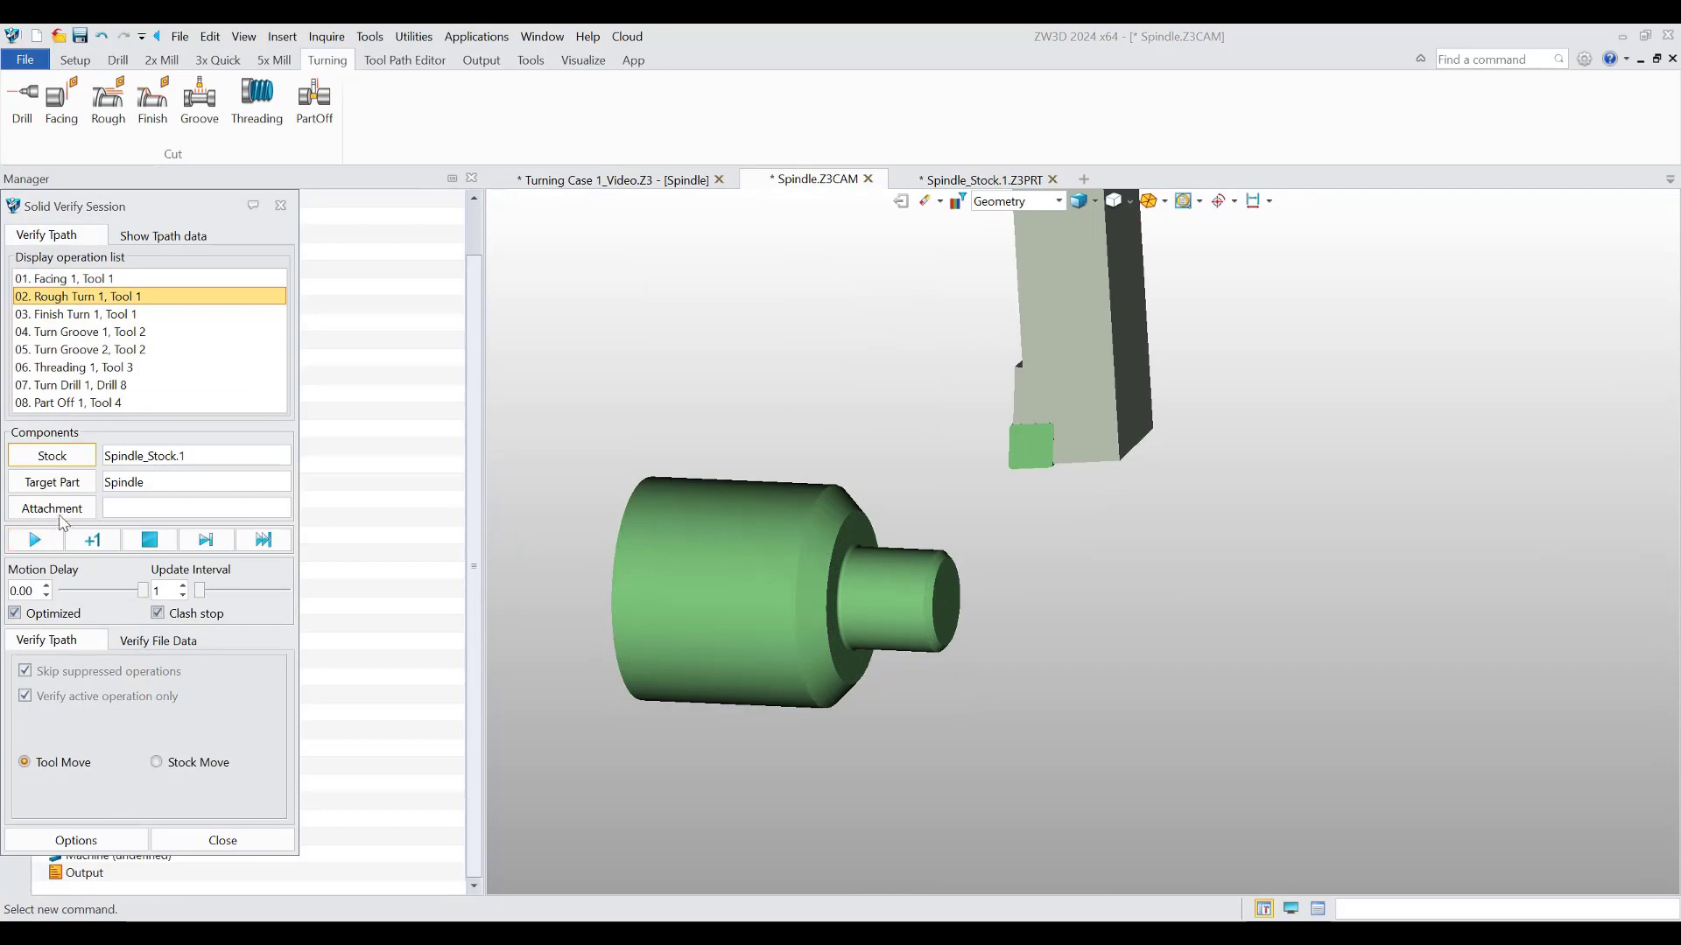
pyautogui.click(78, 314)
pyautogui.click(35, 541)
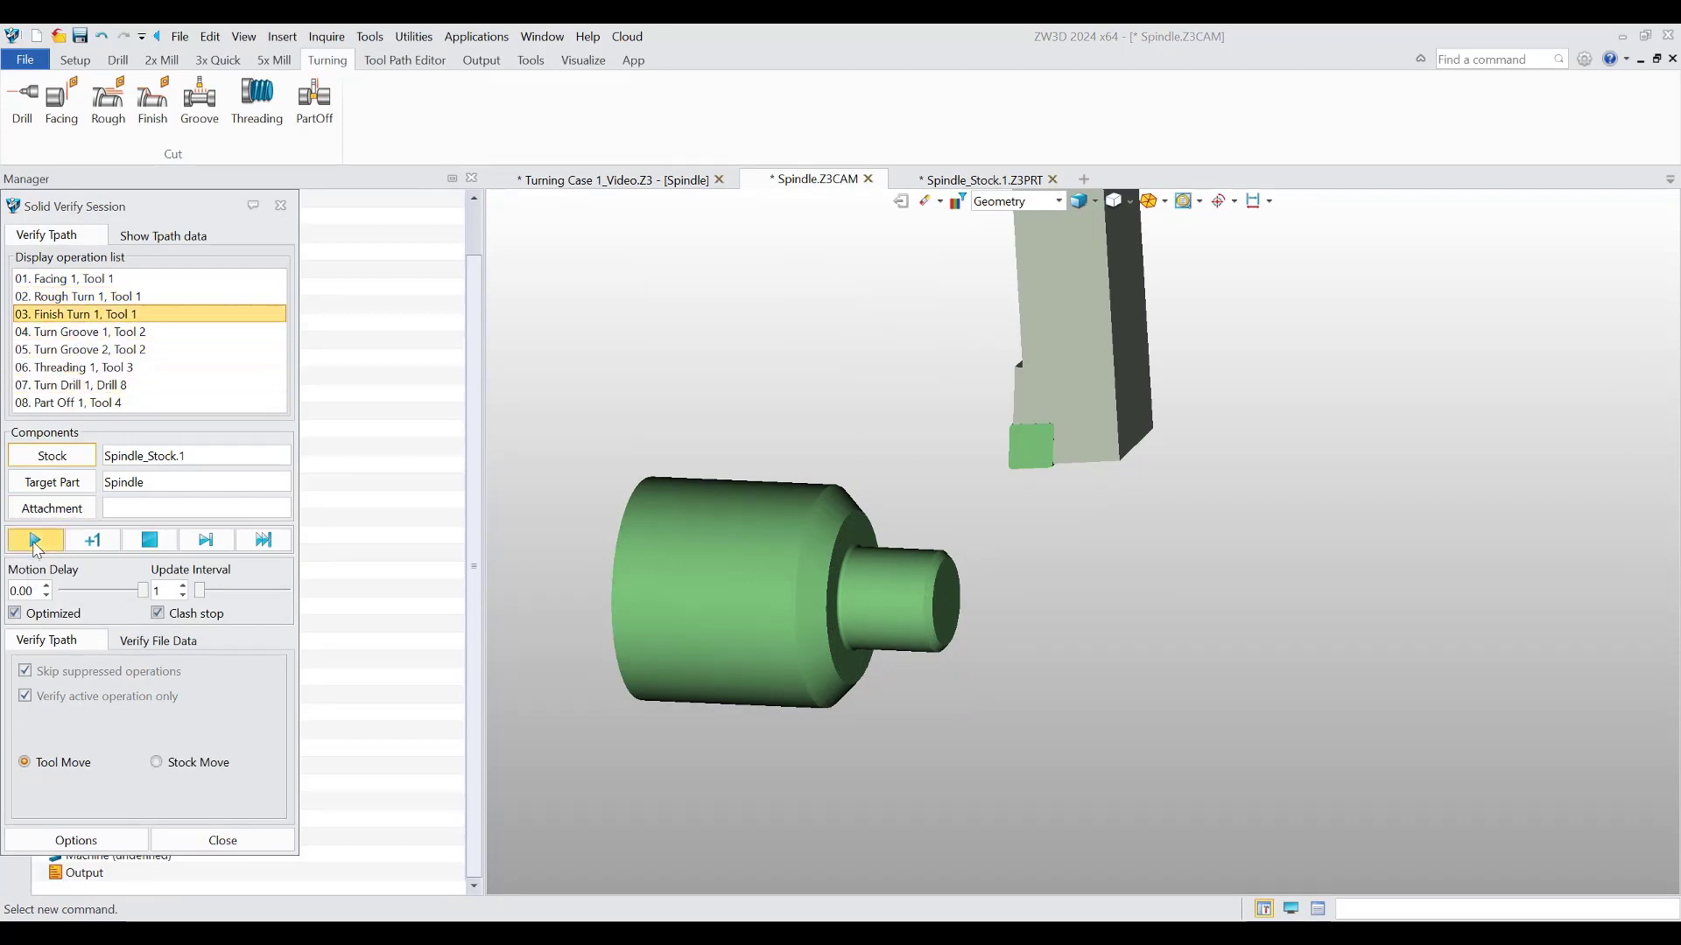
# - Simulate Turn Groove 1 and Turn Groove 2 individually on the stock
pyautogui.click(79, 331)
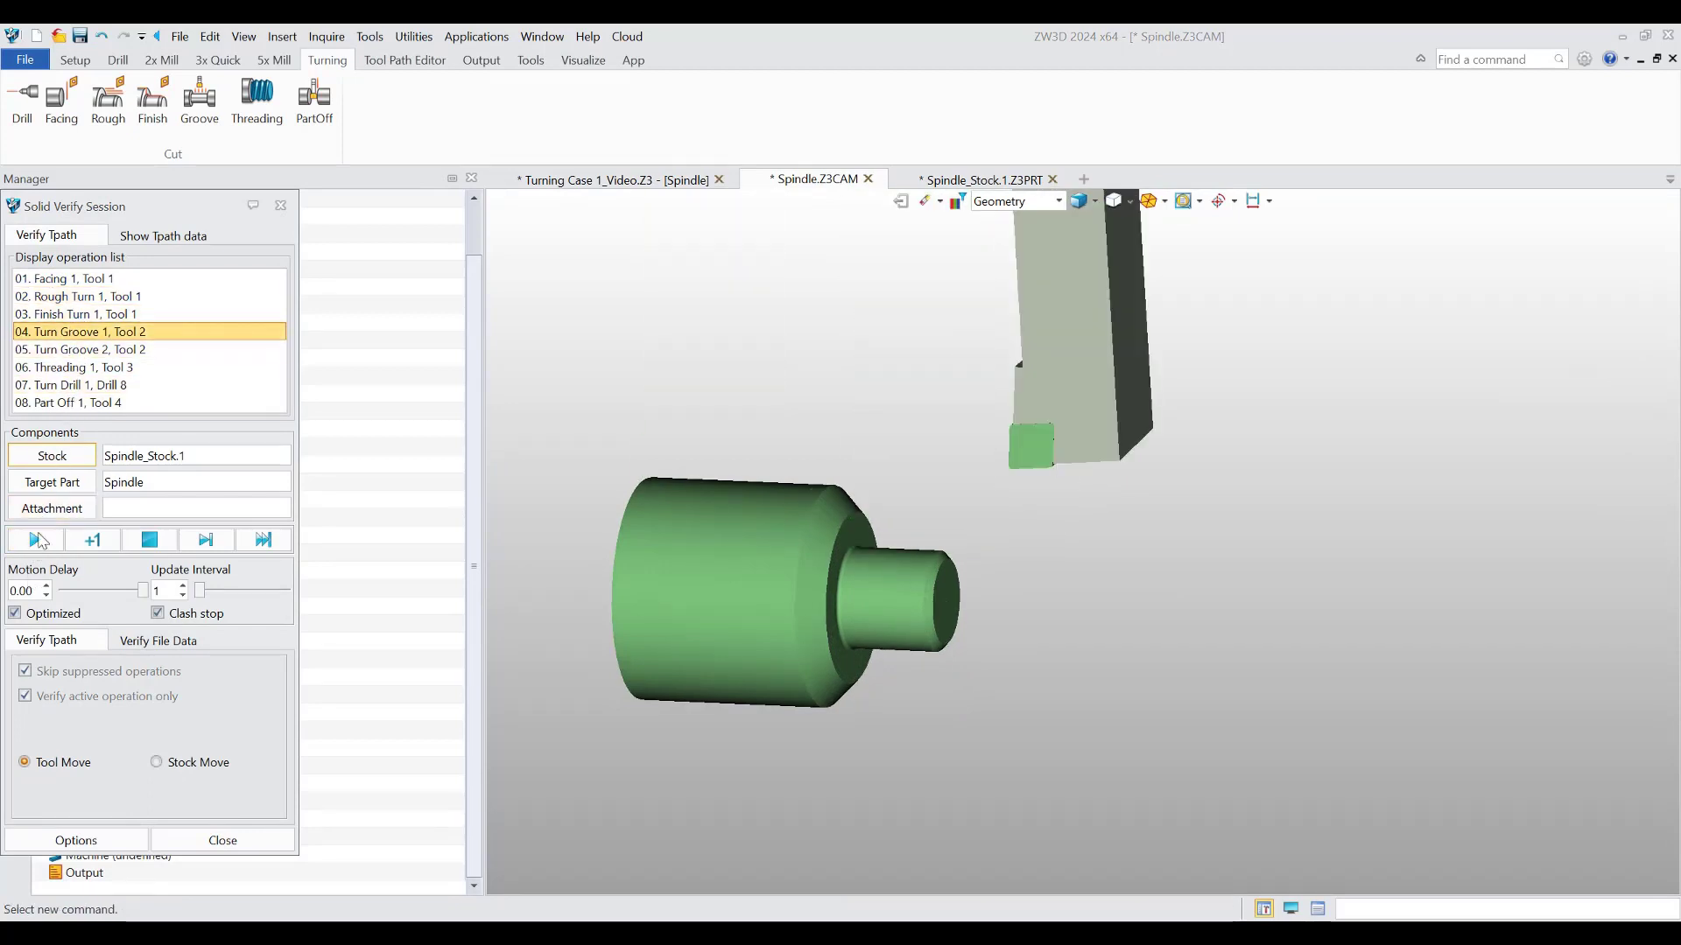
pyautogui.click(35, 540)
pyautogui.click(80, 354)
pyautogui.click(35, 541)
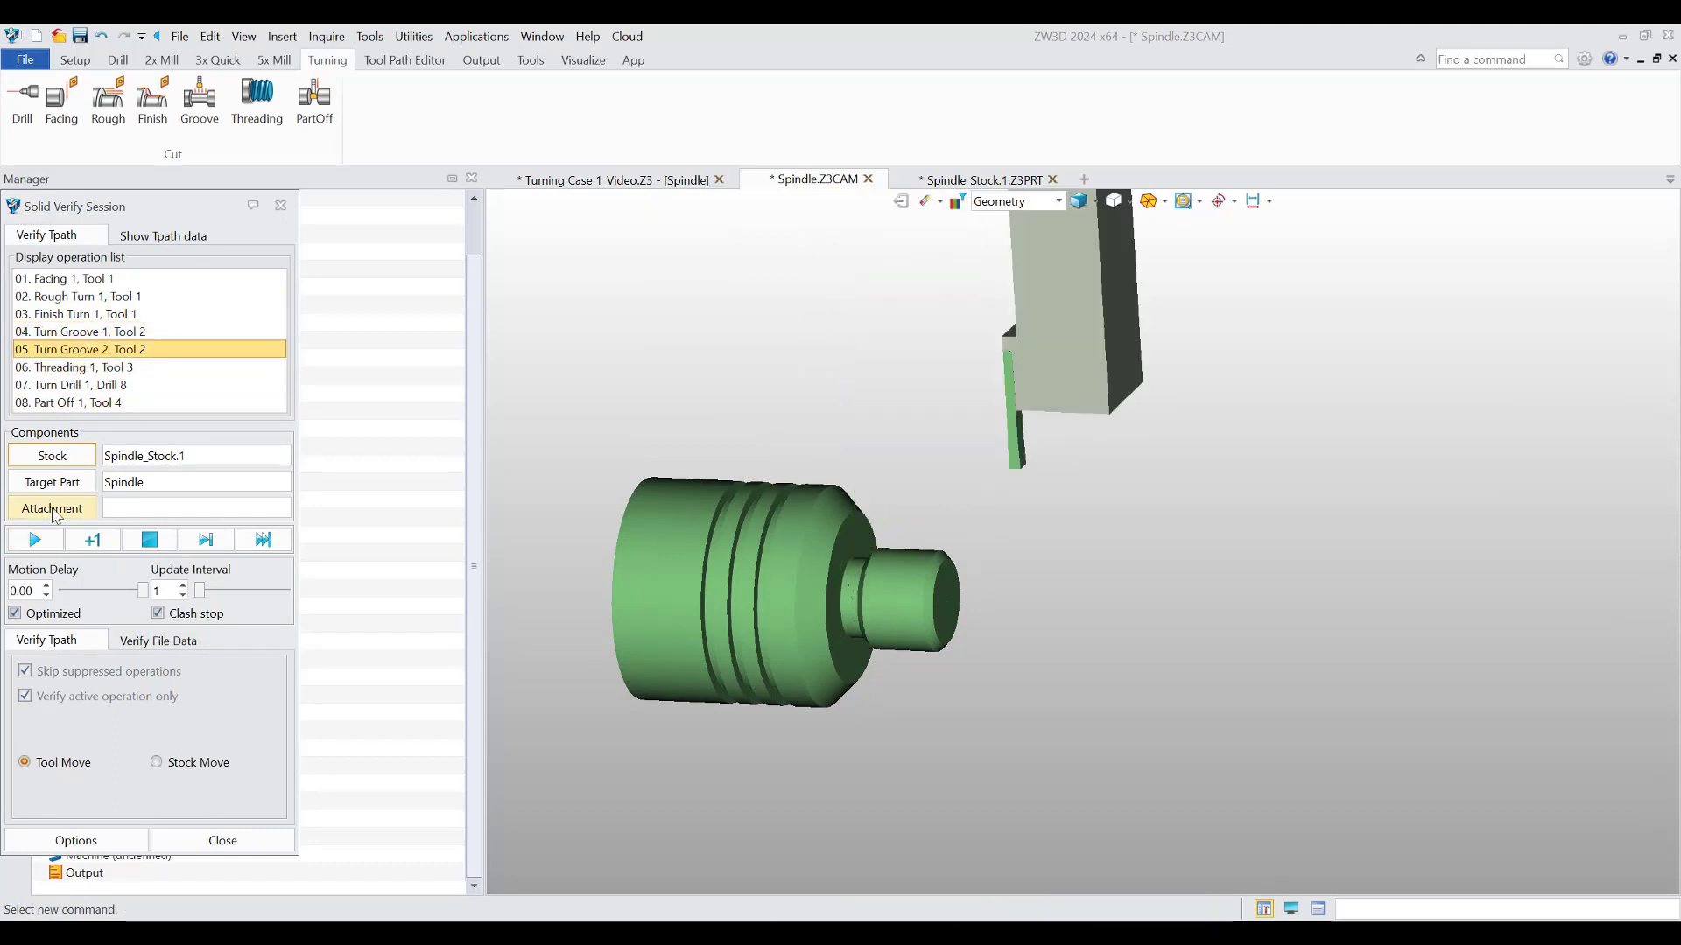
# - Simulate Threading 1, Turn Drill 1 and Part Off 1 individually, inspect the machined spindle and close the verification
pyautogui.click(79, 367)
pyautogui.click(35, 540)
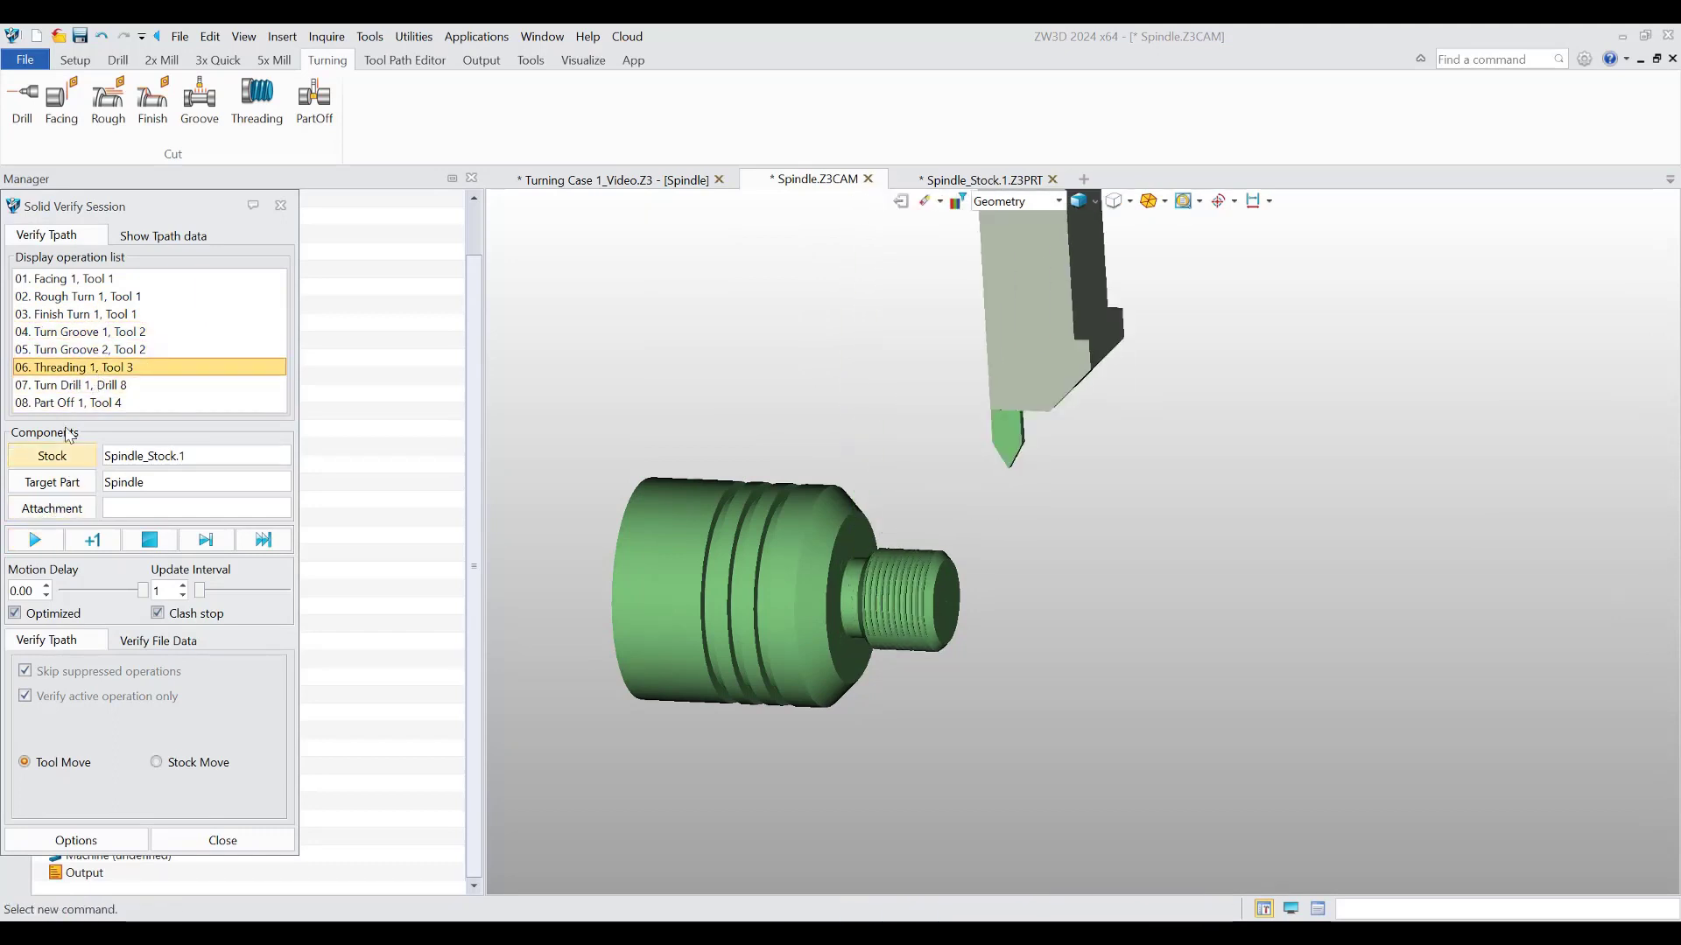
pyautogui.click(79, 385)
pyautogui.click(35, 540)
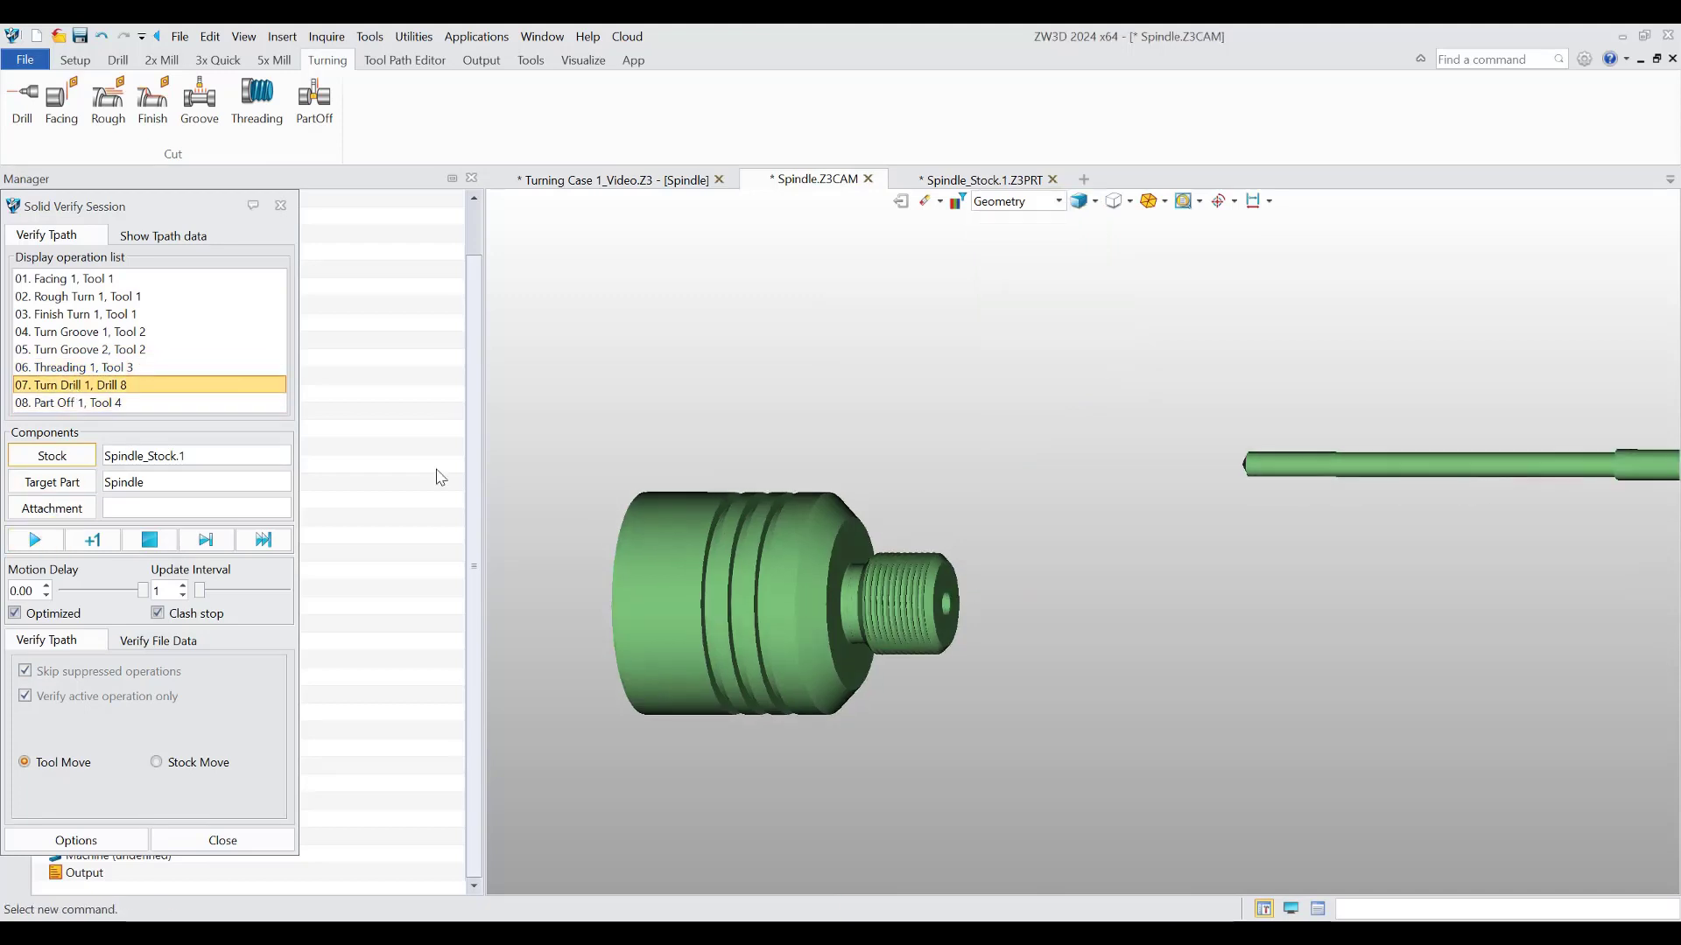
pyautogui.click(78, 402)
pyautogui.click(35, 540)
pyautogui.moveTo(702, 506)
pyautogui.mouseDown(button='right')
pyautogui.moveTo(723, 505)
pyautogui.moveTo(660, 519)
pyautogui.moveTo(654, 478)
pyautogui.moveTo(677, 518)
pyautogui.mouseUp(button='right')
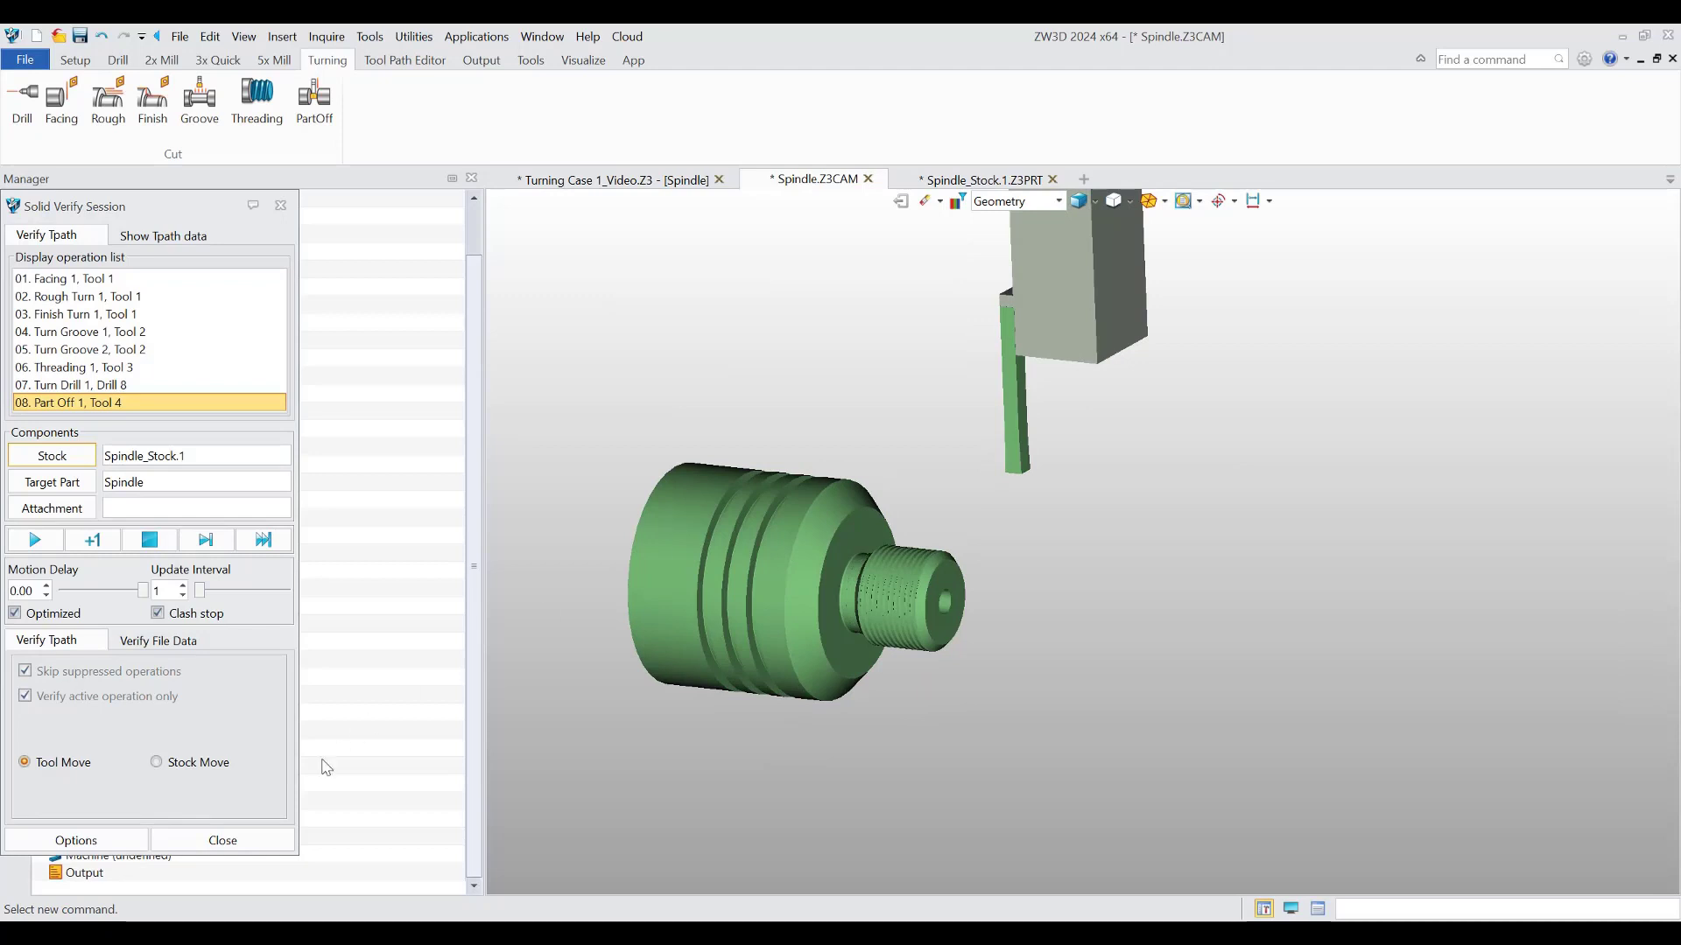
pyautogui.click(224, 840)
# - Define the machine with the ZW_Turning_Fanuc post configuration and accept it
pyautogui.doubleClick(158, 855)
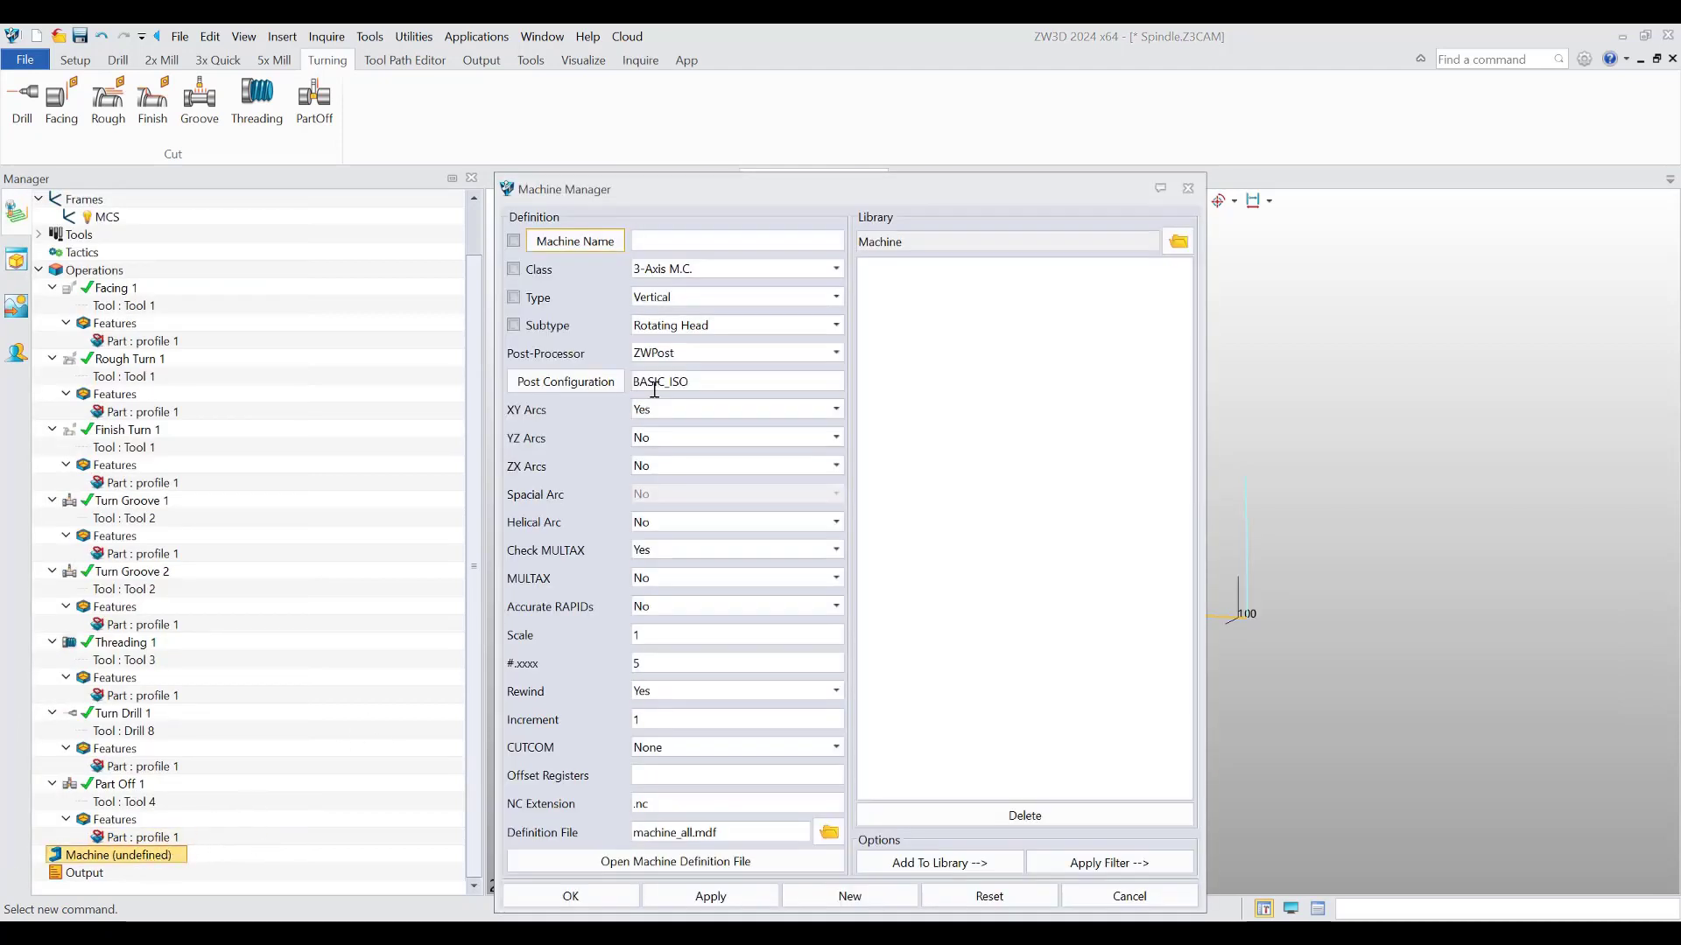
pyautogui.click(588, 386)
pyautogui.moveTo(794, 494); pyautogui.dragTo(791, 688)
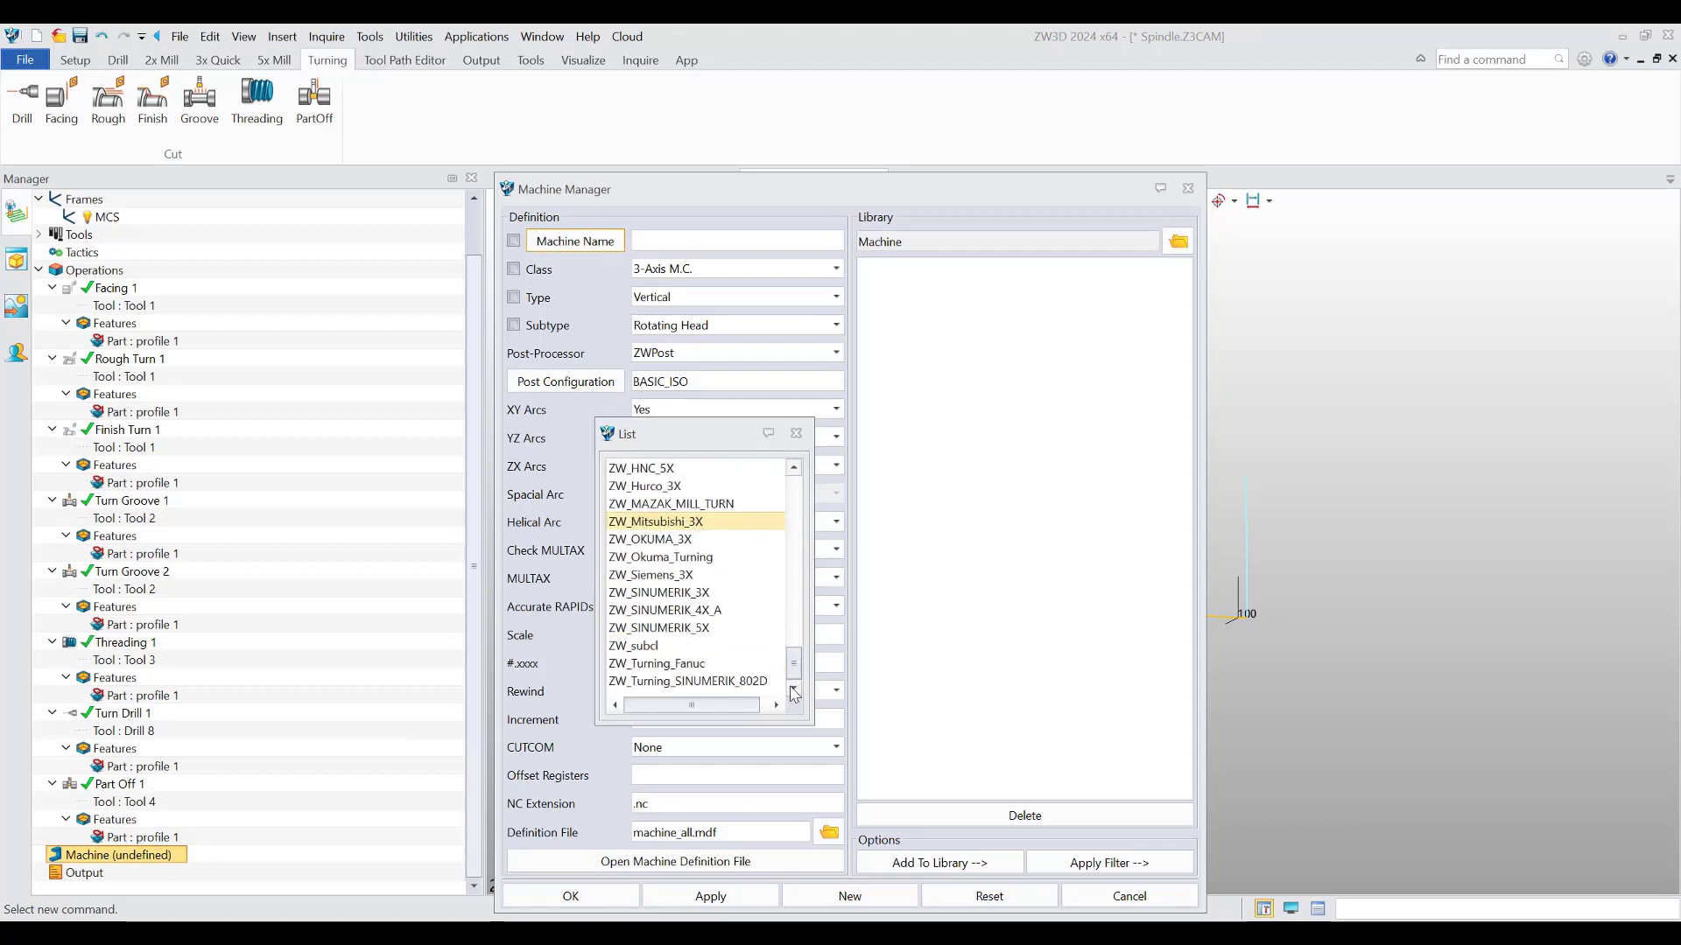
pyautogui.doubleClick(690, 666)
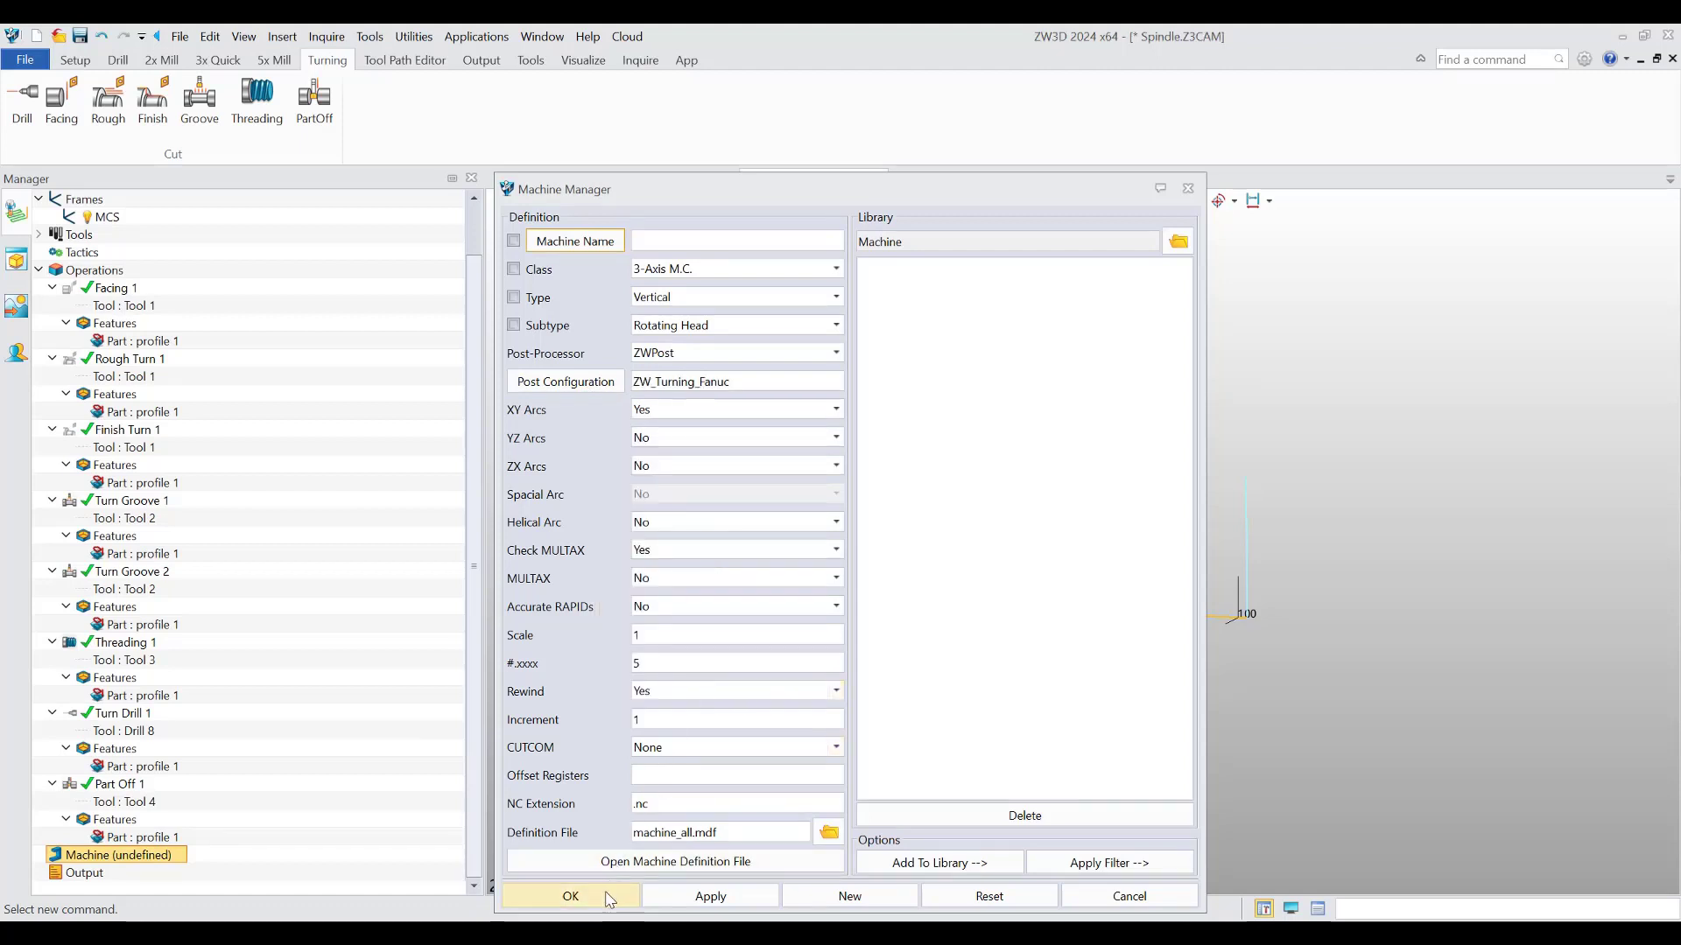
pyautogui.click(569, 895)
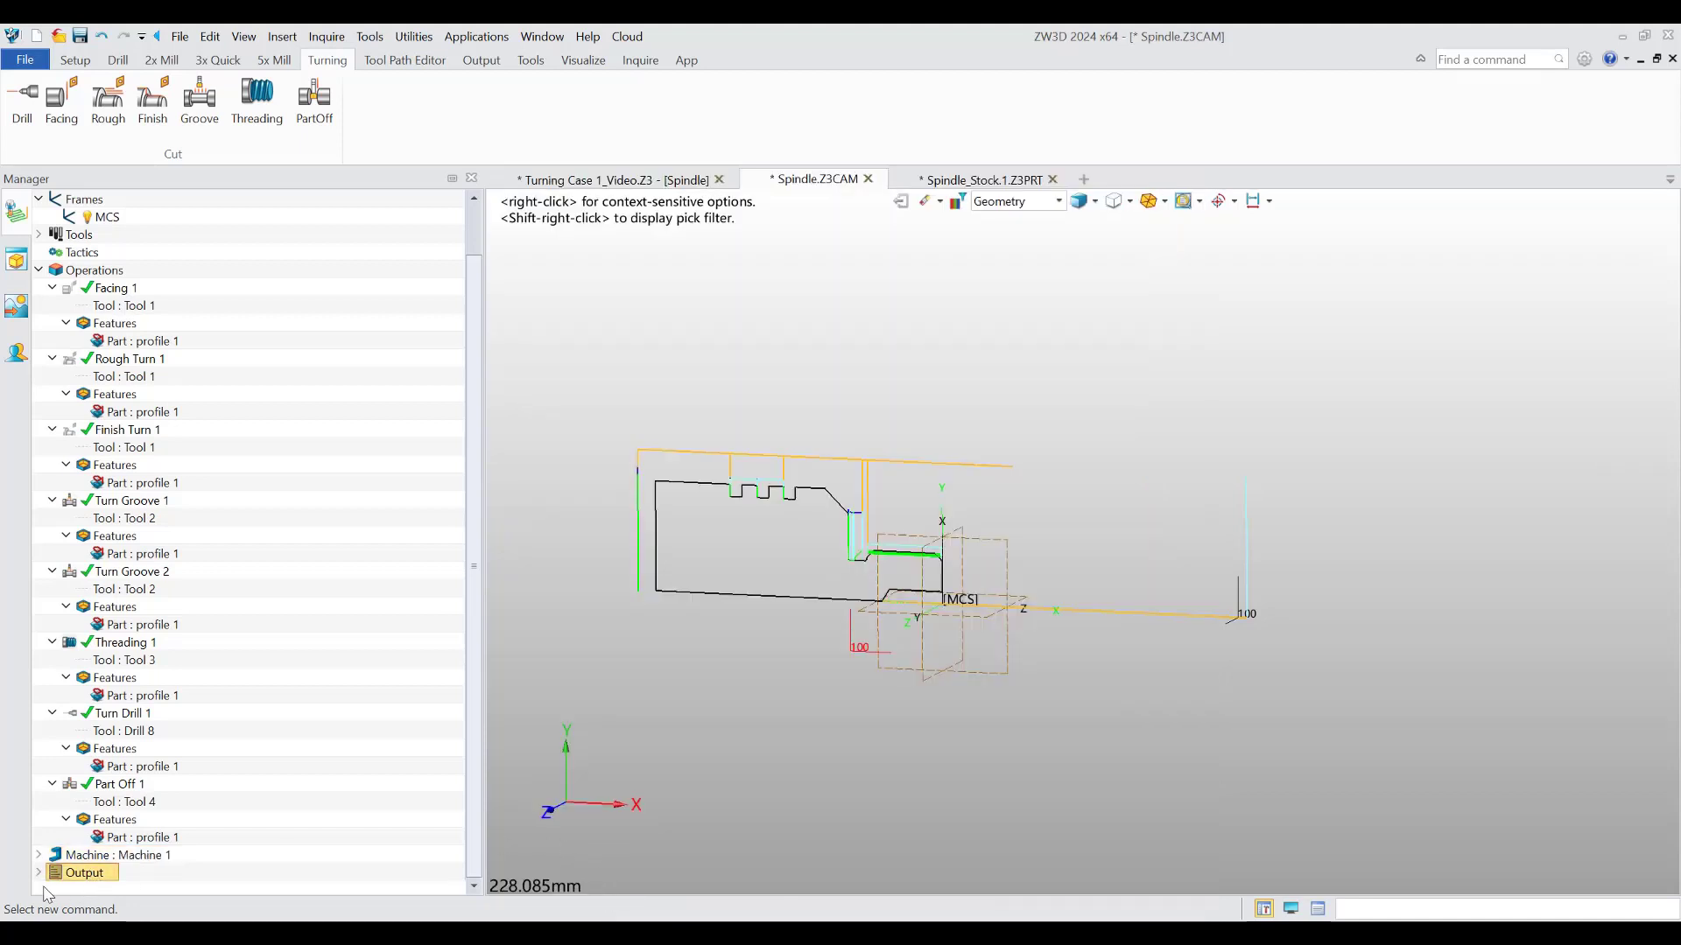
# - Create an NC output item and set its output file to NC on the Desktop, keeping Machine 1
pyautogui.doubleClick(88, 874)
pyautogui.rightClick(88, 874)
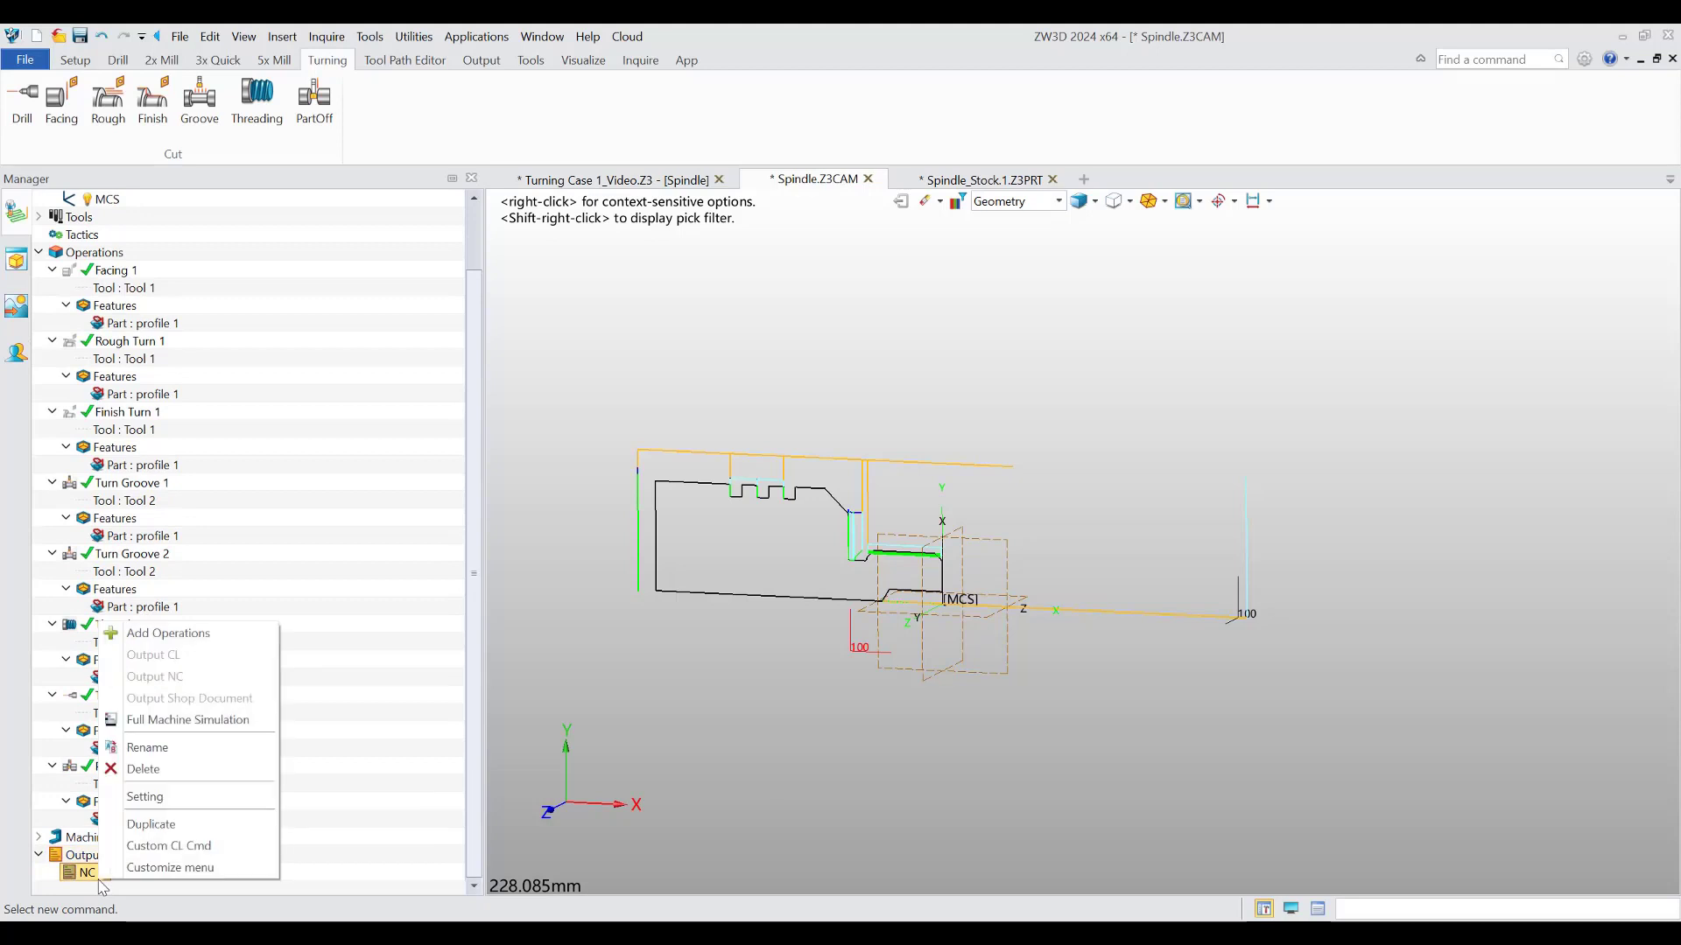
pyautogui.click(175, 798)
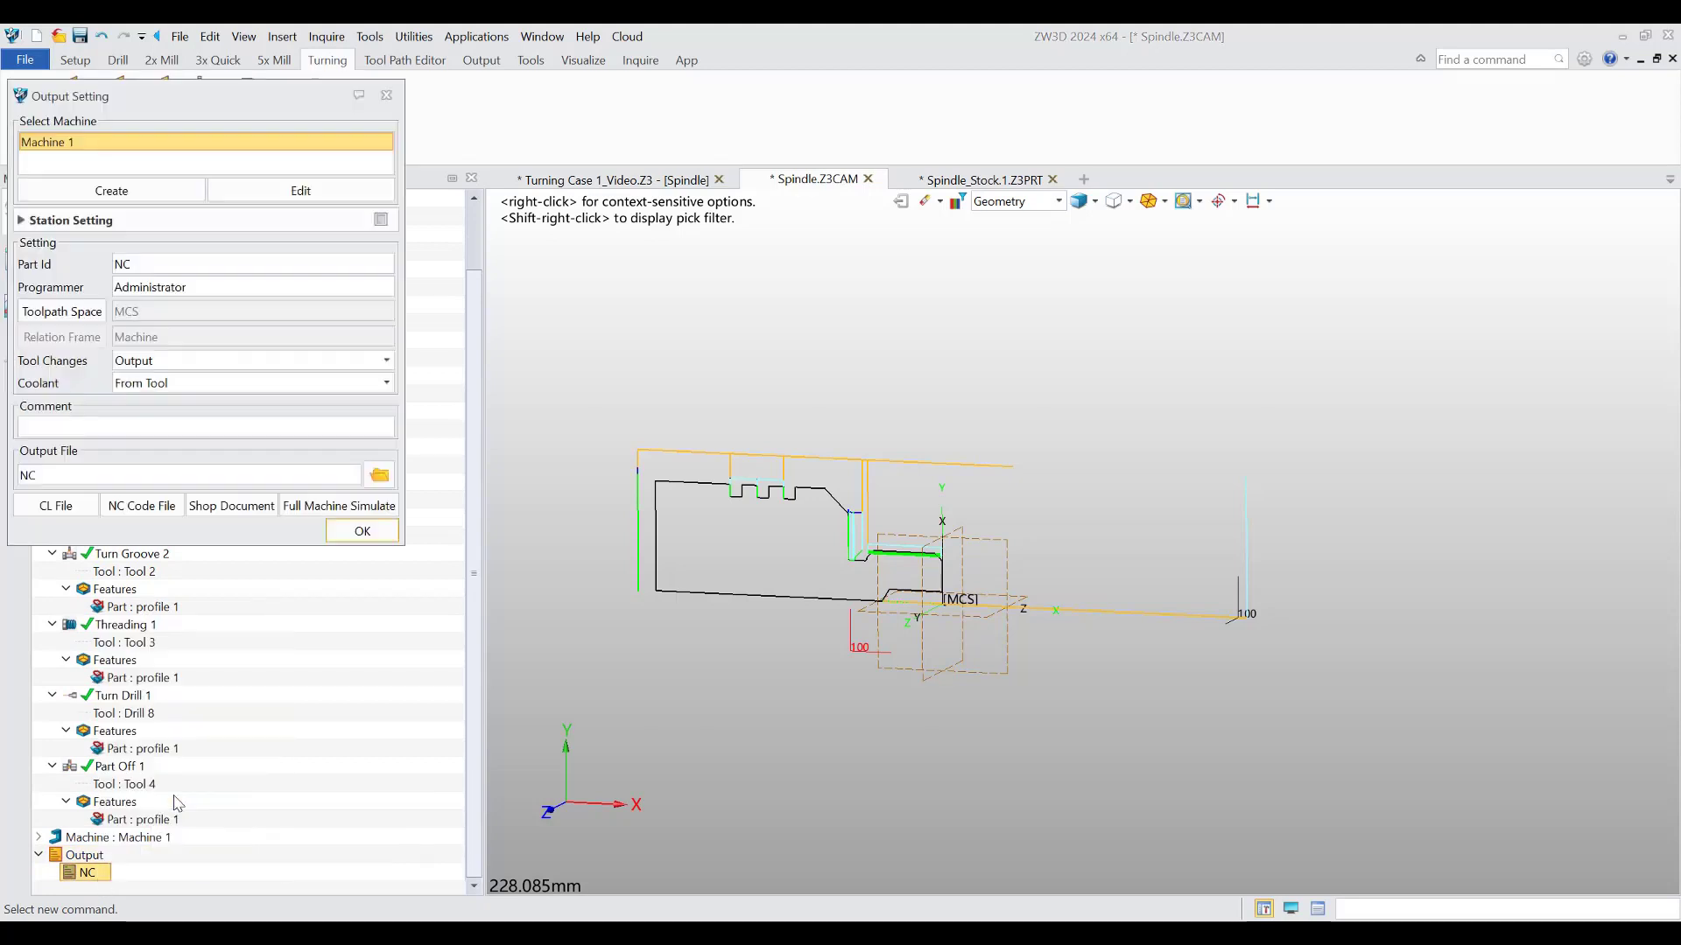
pyautogui.click(379, 475)
pyautogui.click(529, 385)
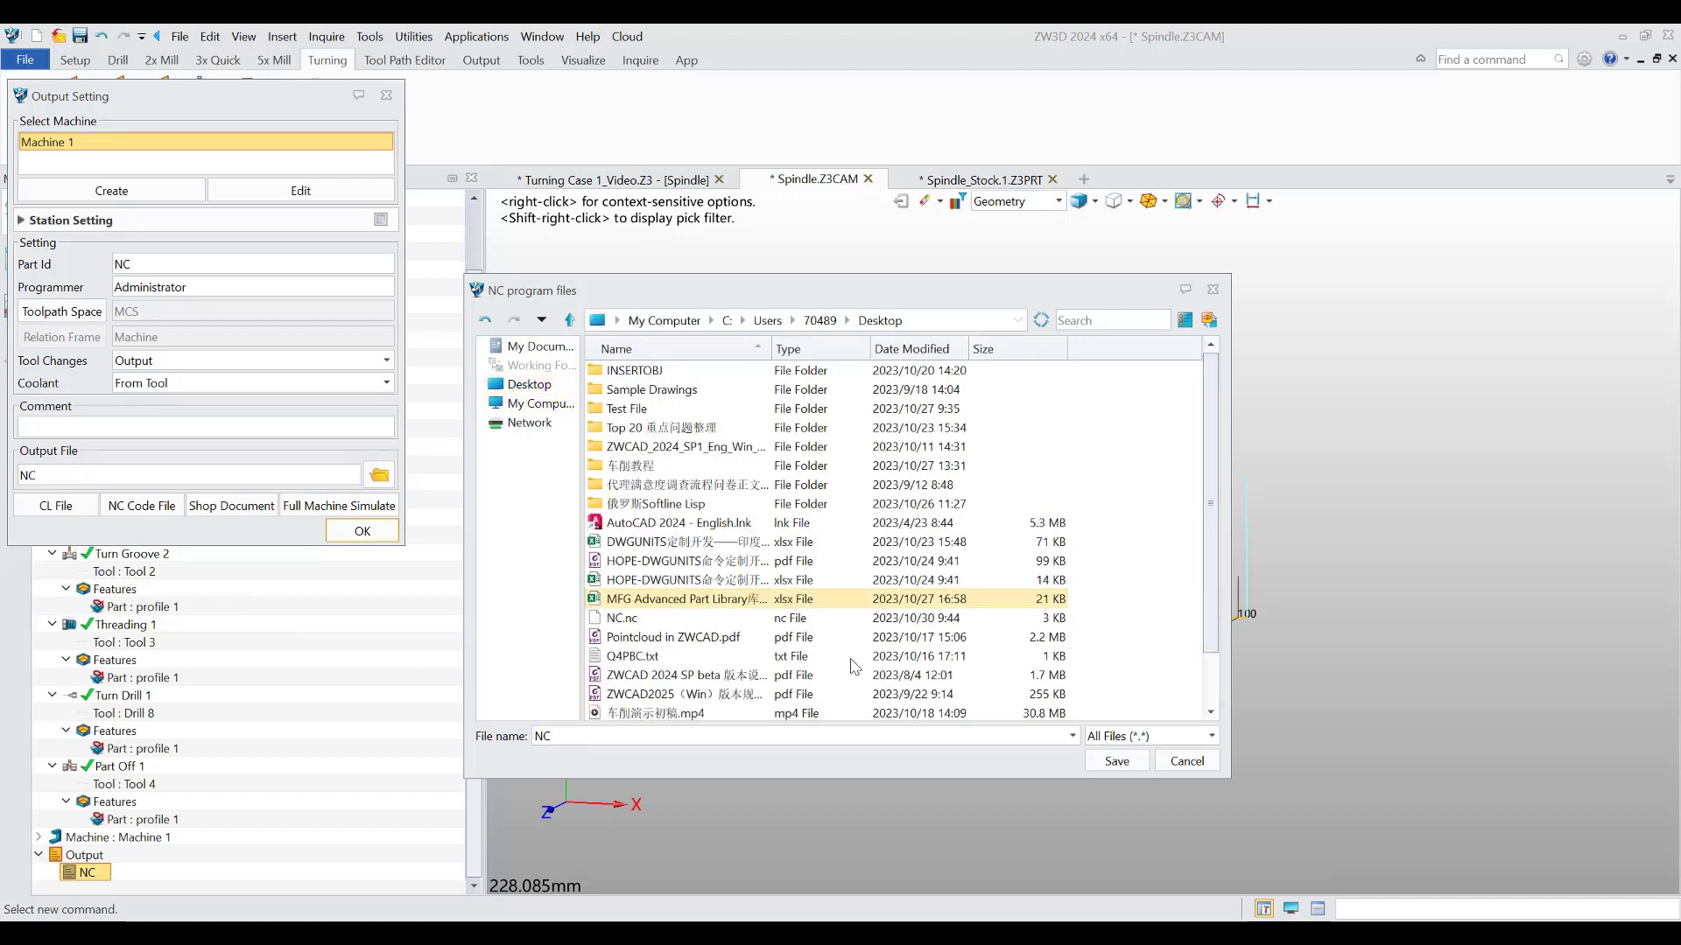
pyautogui.click(1111, 761)
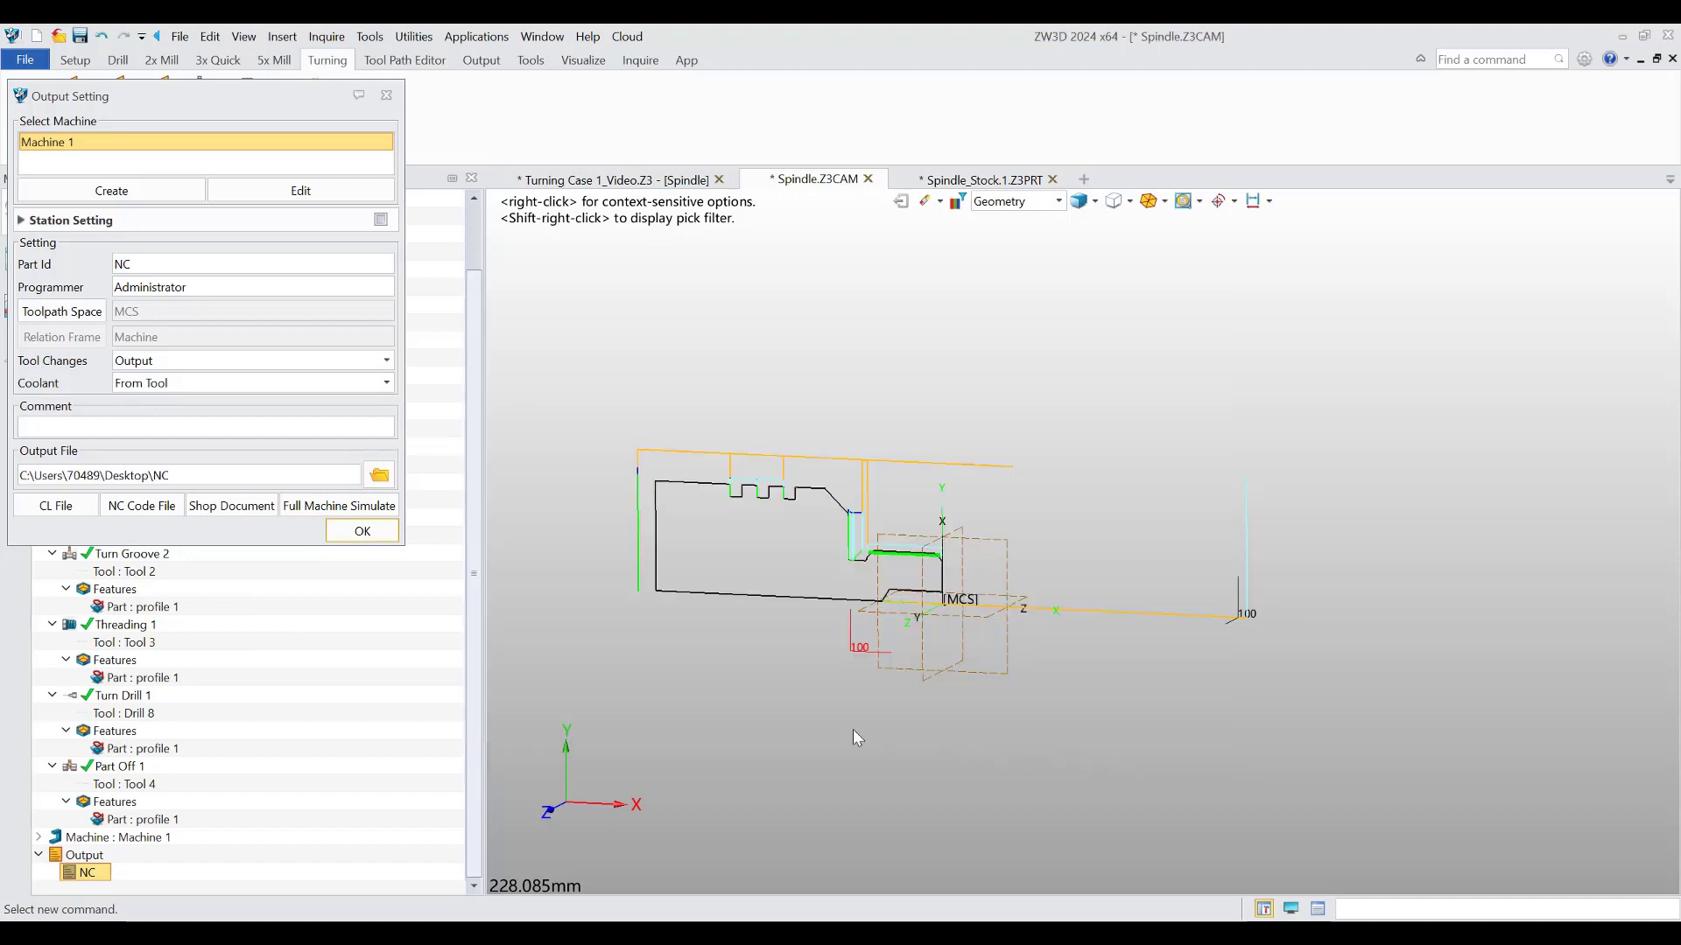
pyautogui.click(363, 531)
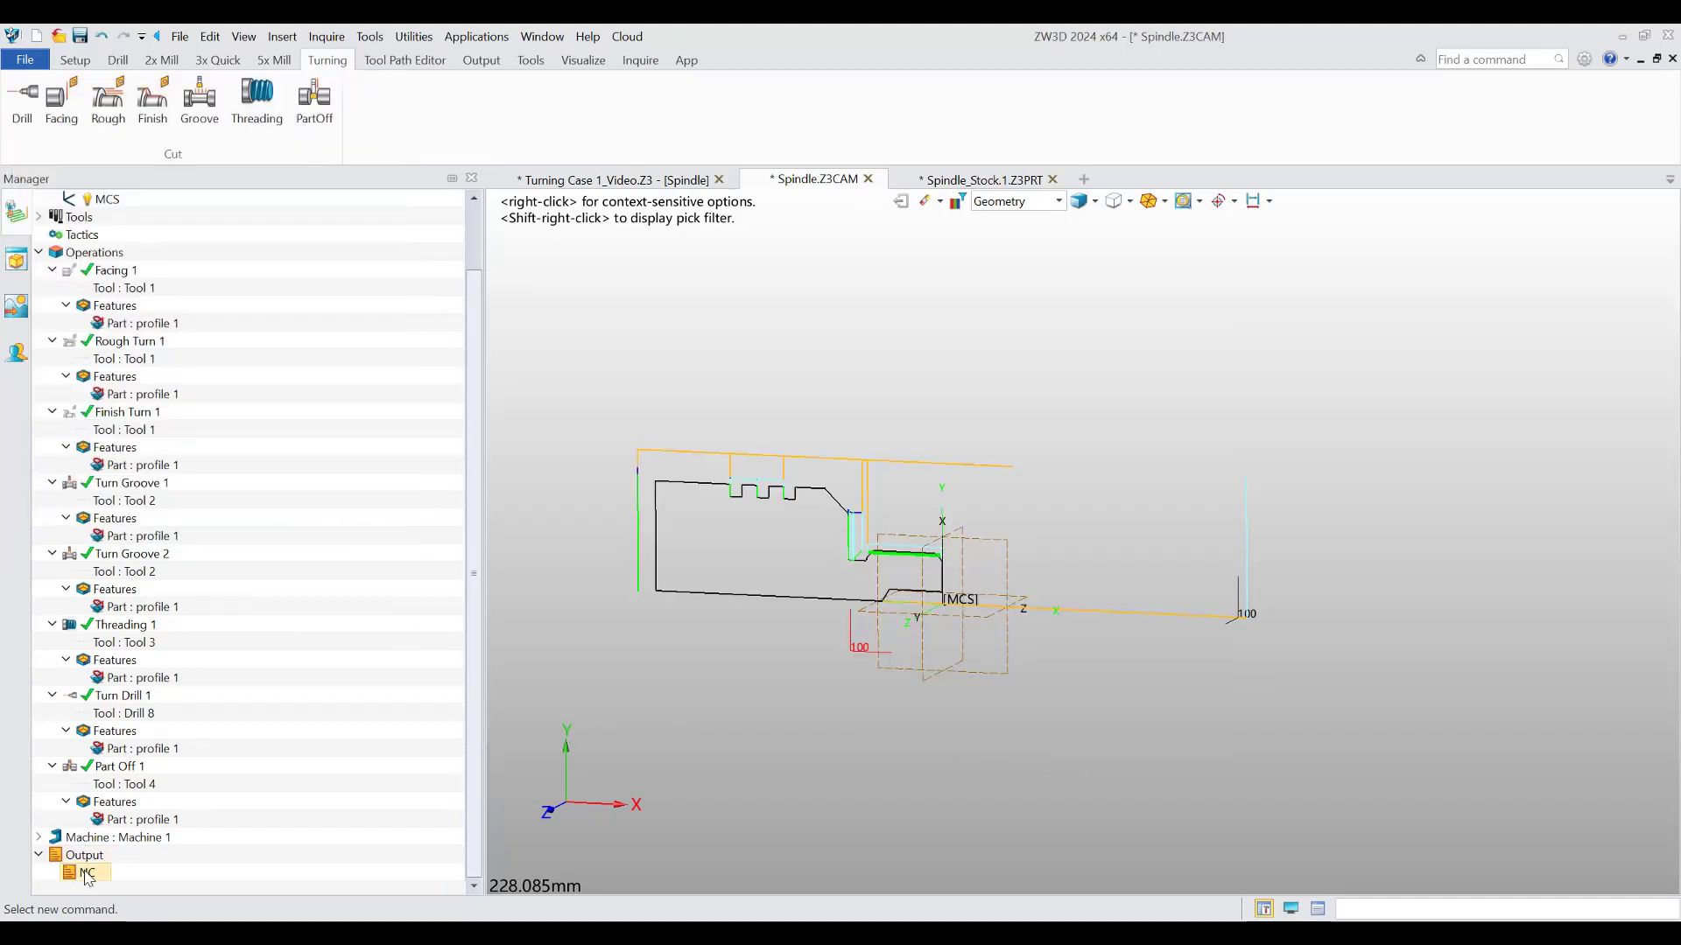
# - Add all operations from Facing 1 through Part Off 1 to the NC output item
pyautogui.rightClick(87, 878)
pyautogui.click(197, 628)
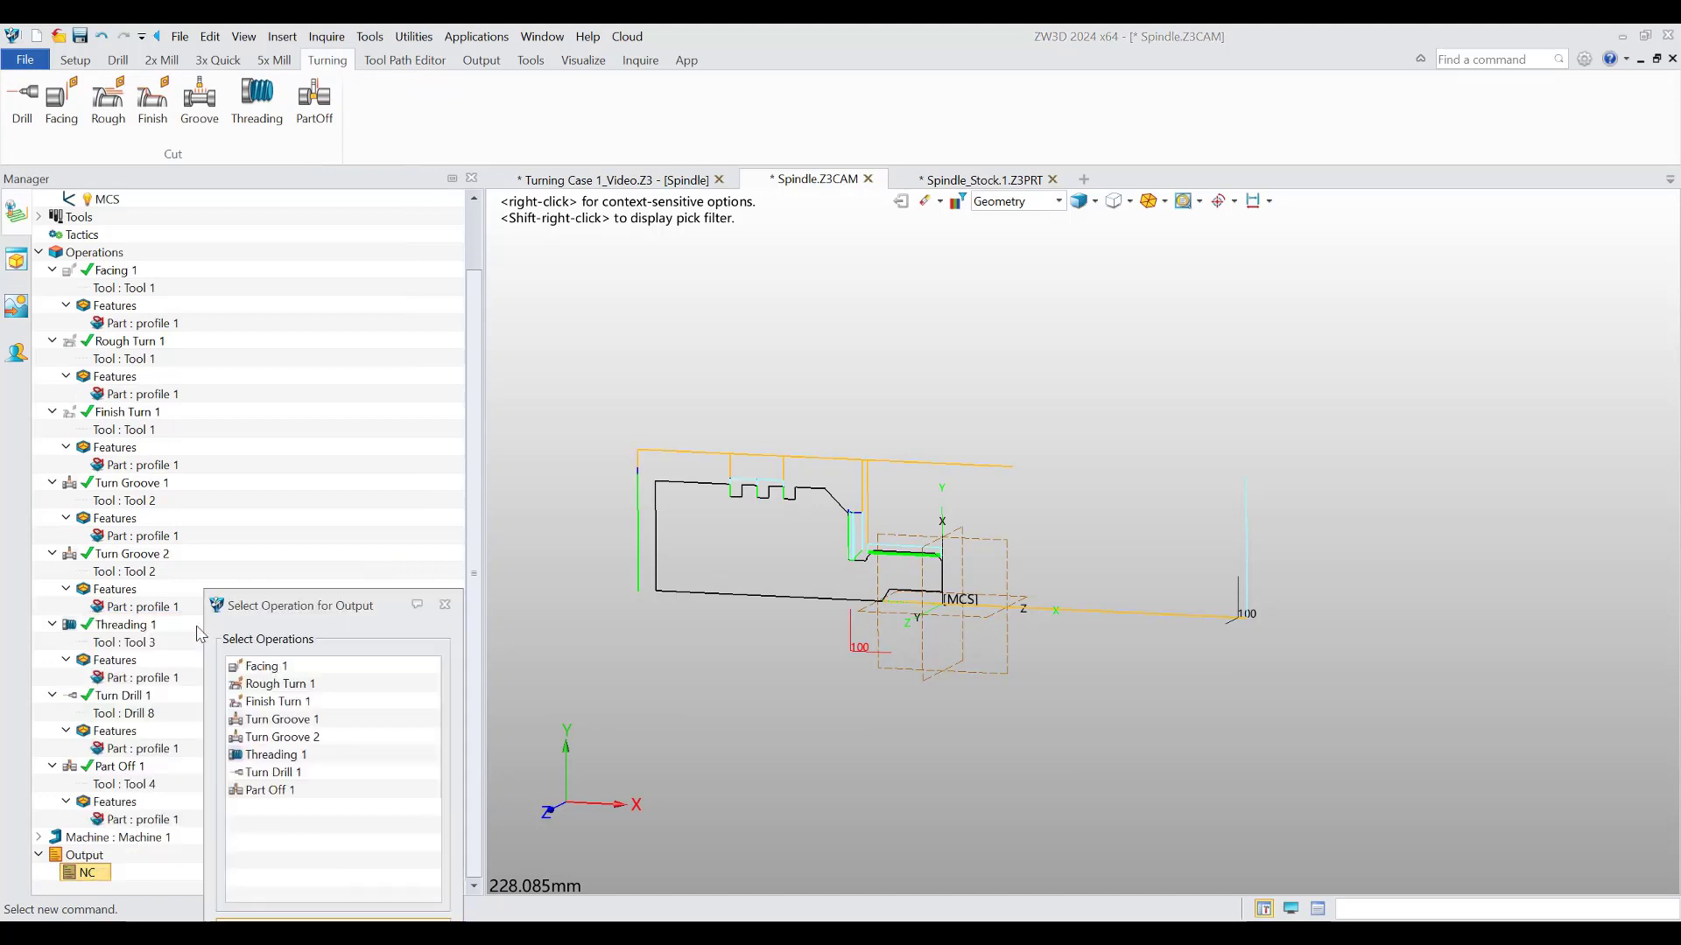
pyautogui.click(269, 668)
pyautogui.keyDown('shift'); pyautogui.click(279, 792); pyautogui.keyUp('shift')
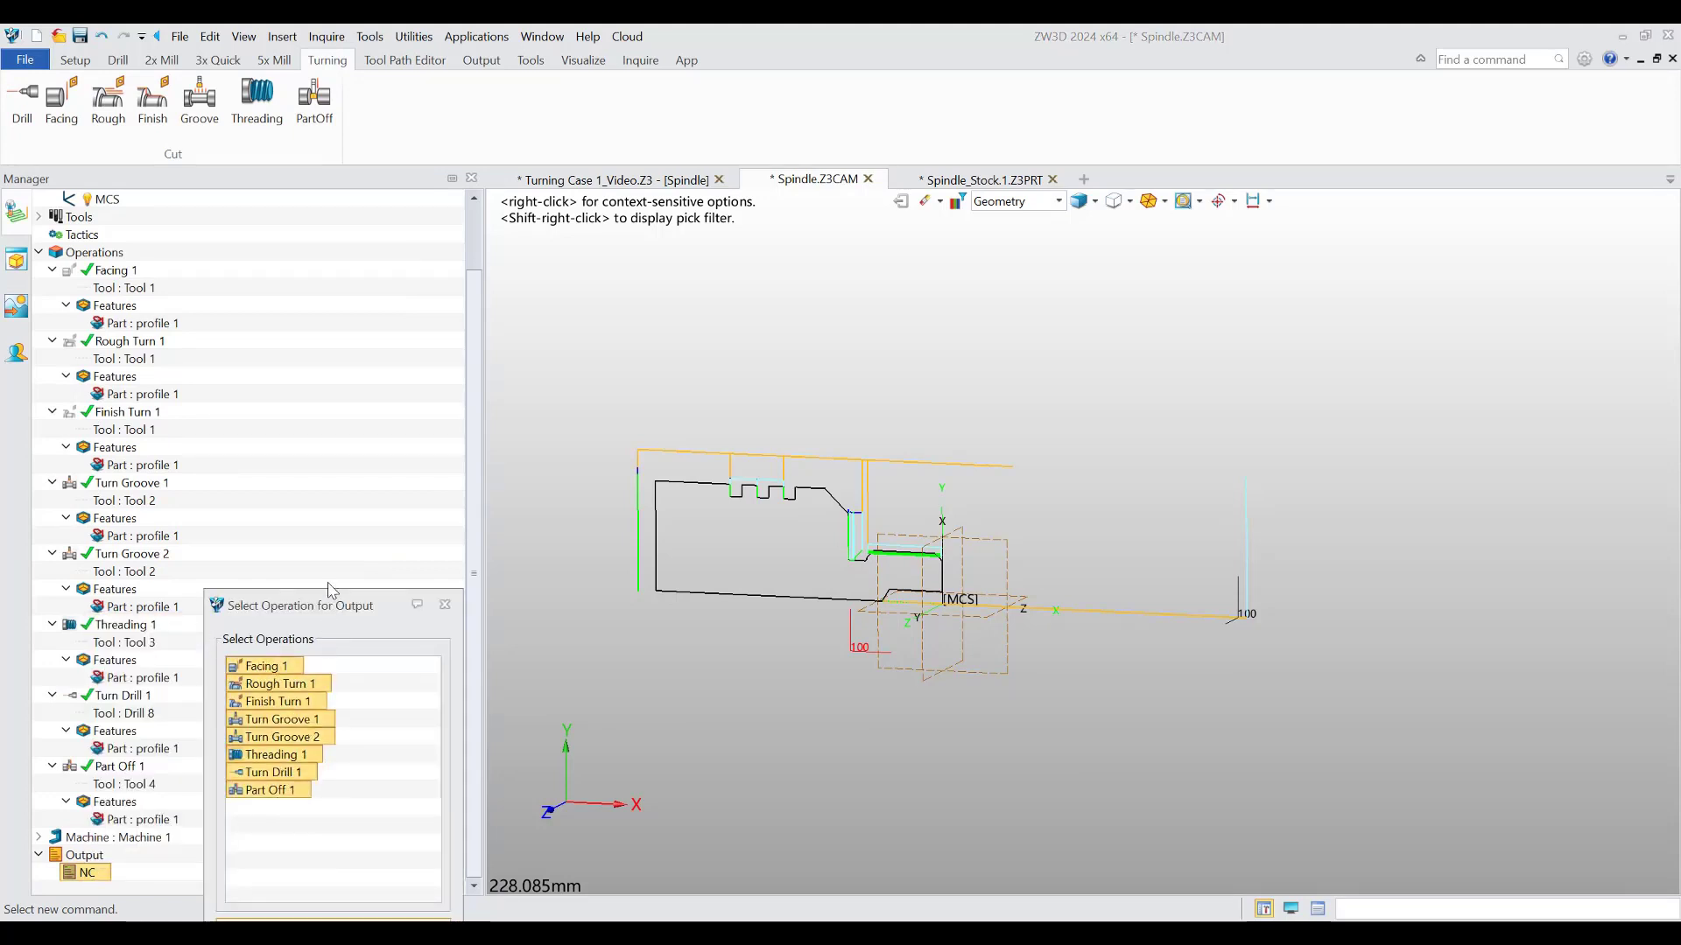
pyautogui.moveTo(329, 604); pyautogui.dragTo(325, 500)
pyautogui.click(295, 829)
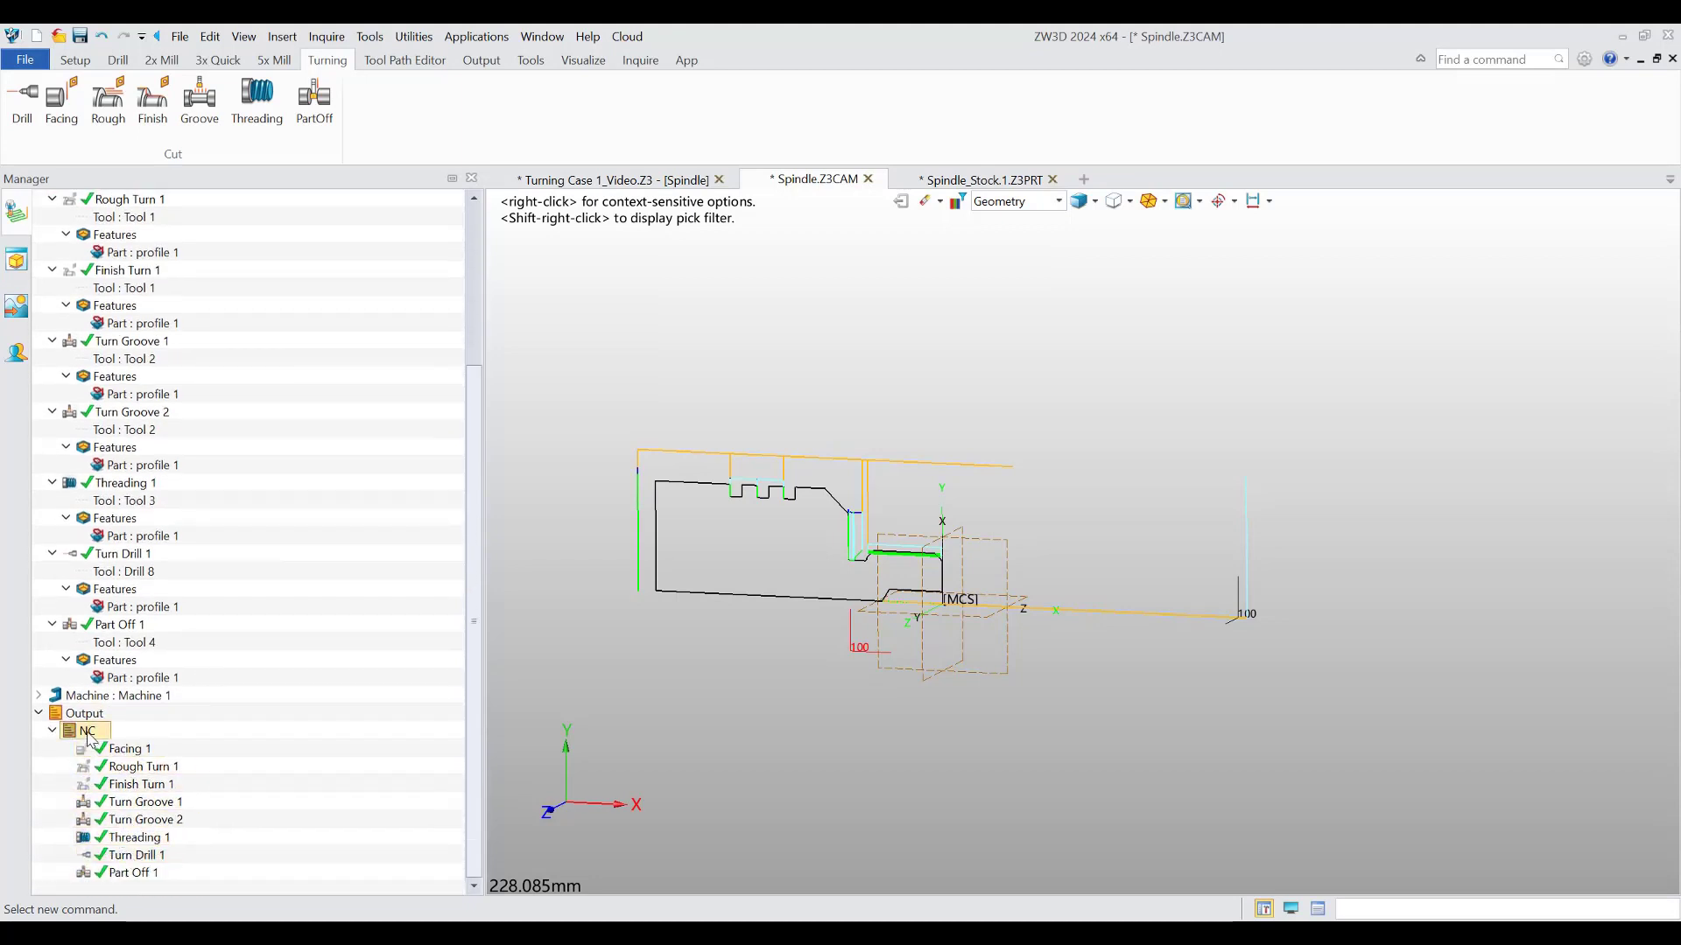
# - Output the NC code file for the complete NC output item
pyautogui.rightClick(88, 731)
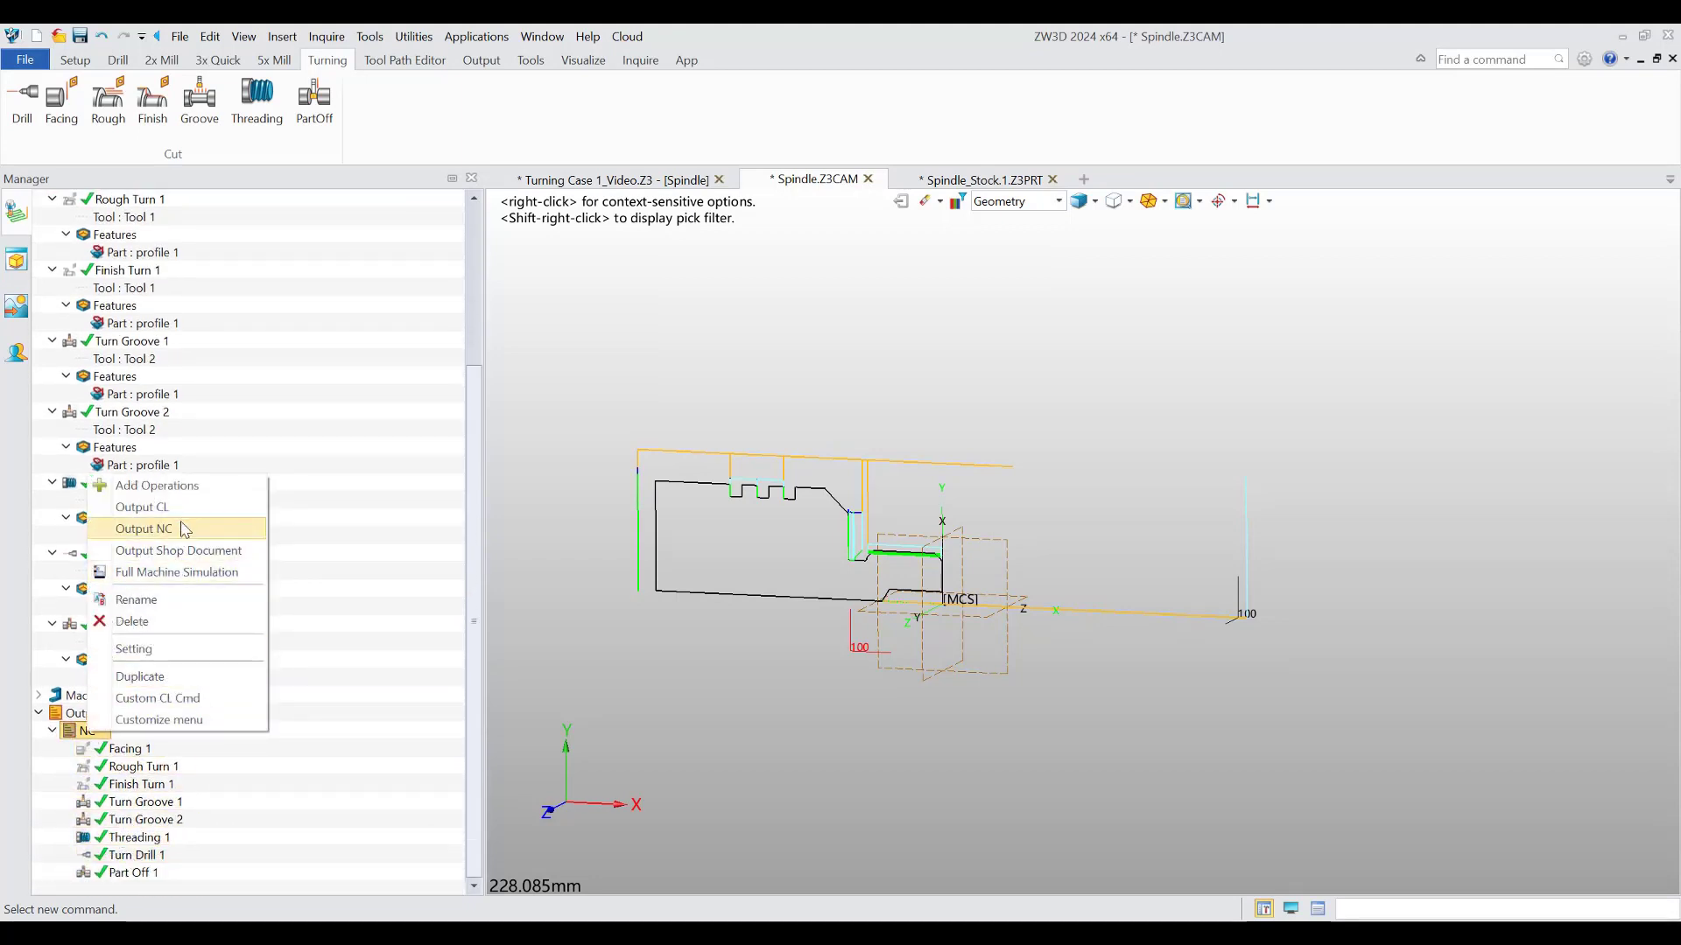
pyautogui.click(144, 529)
pyautogui.click(873, 584)
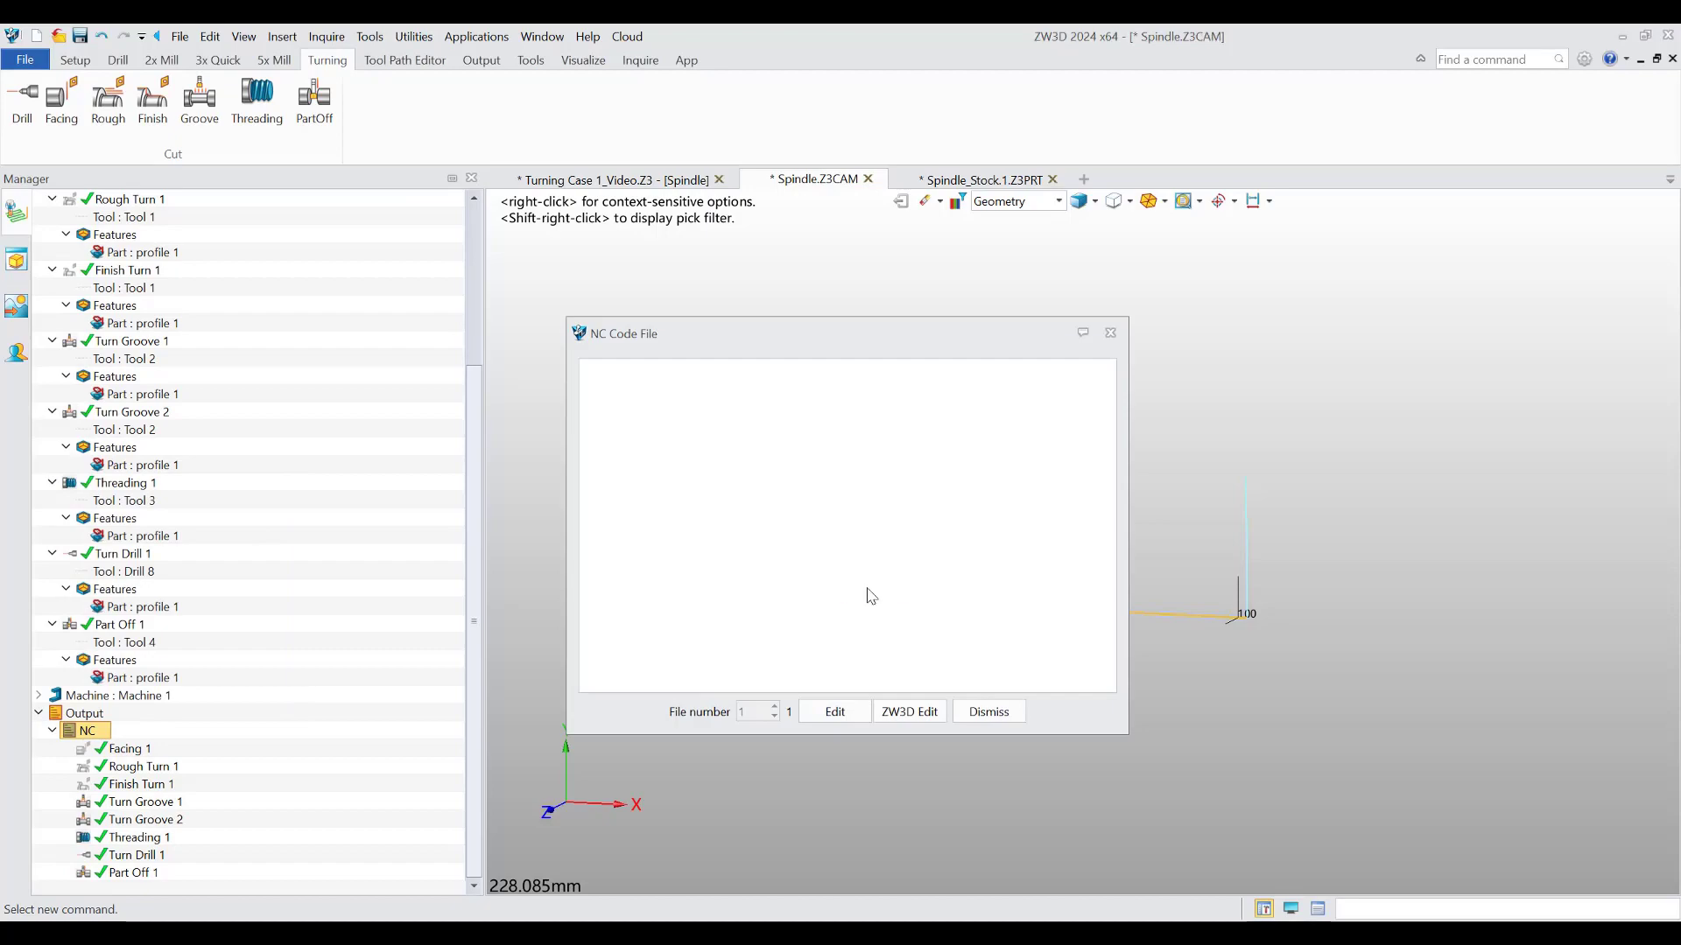